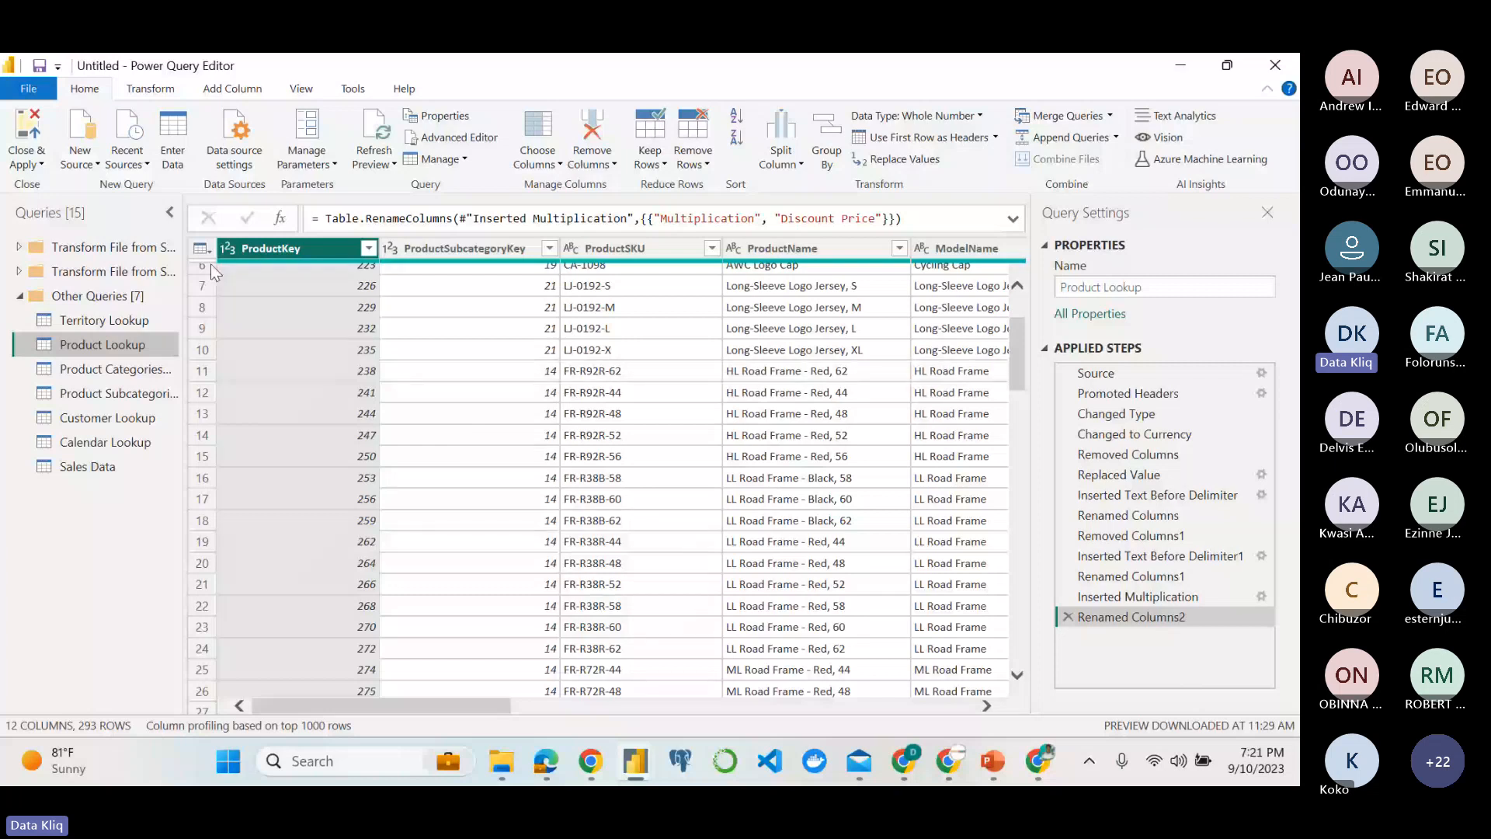
Apply the queries to the report and view the Sales Data, Product Lookup and Product Categories Lookup tables as loaded data.
click(26, 126)
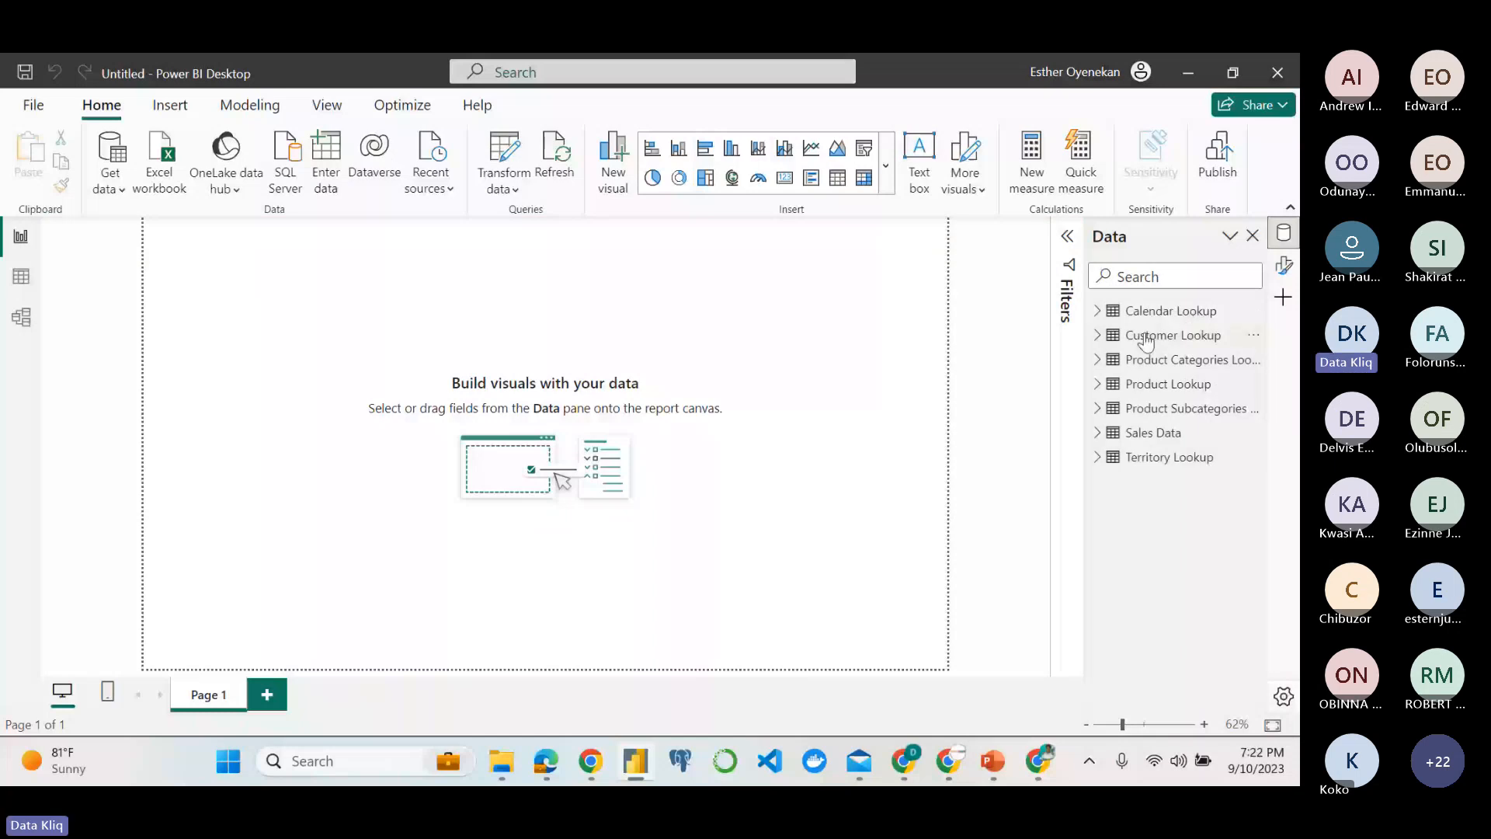
click(10, 278)
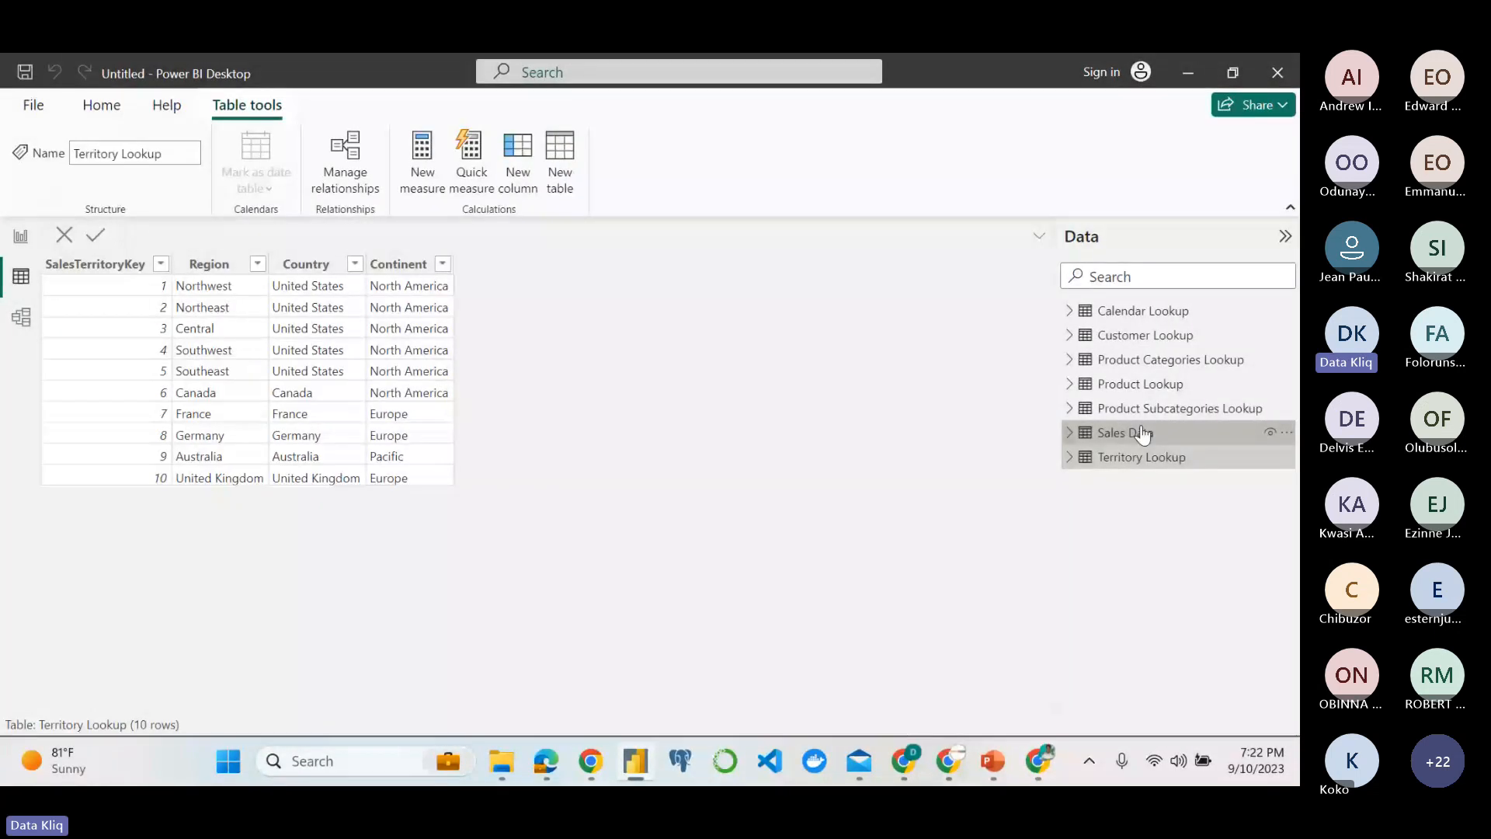
click(1143, 433)
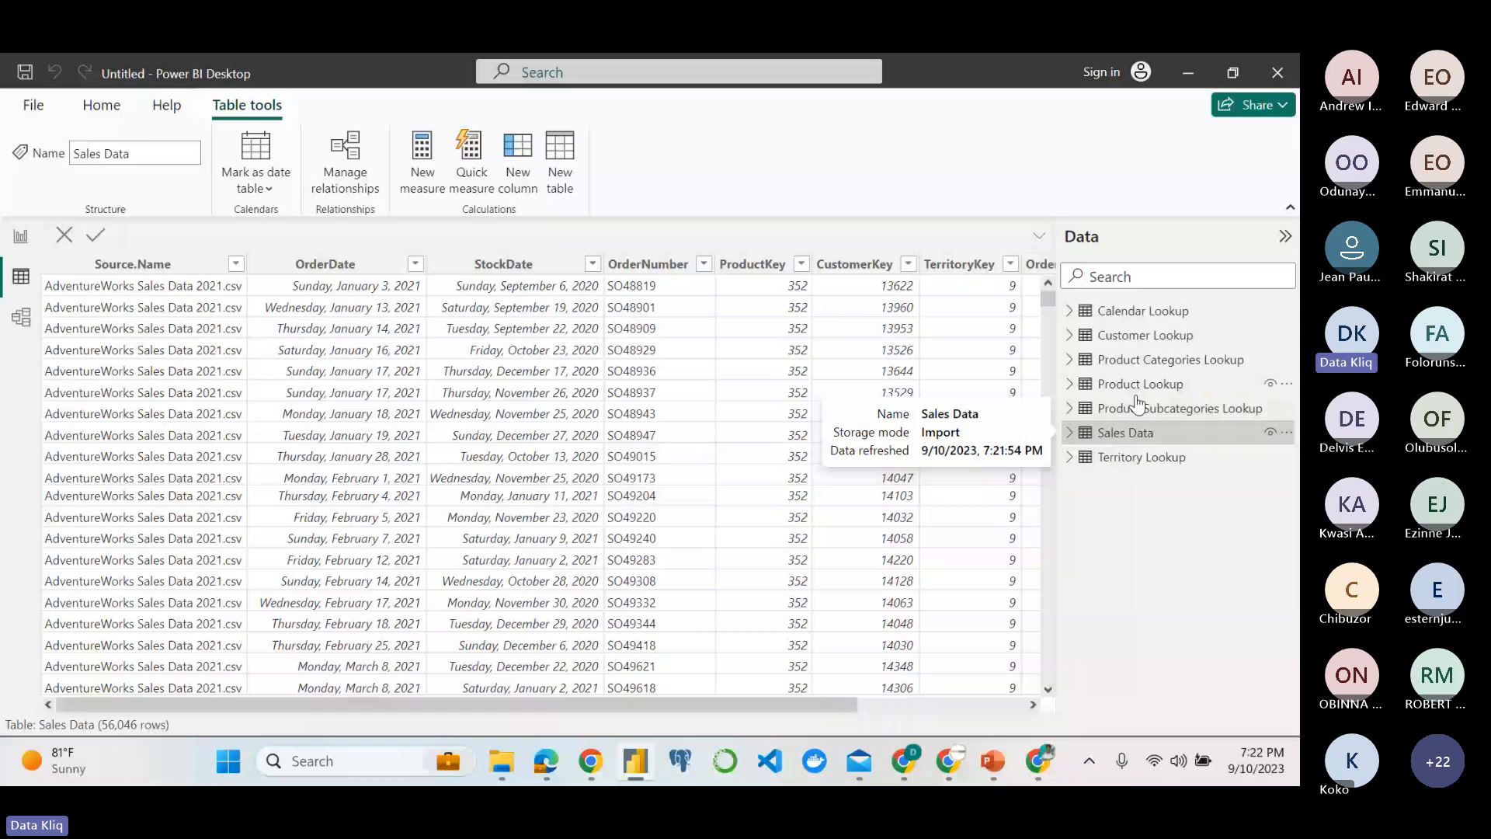
click(1138, 385)
click(1149, 360)
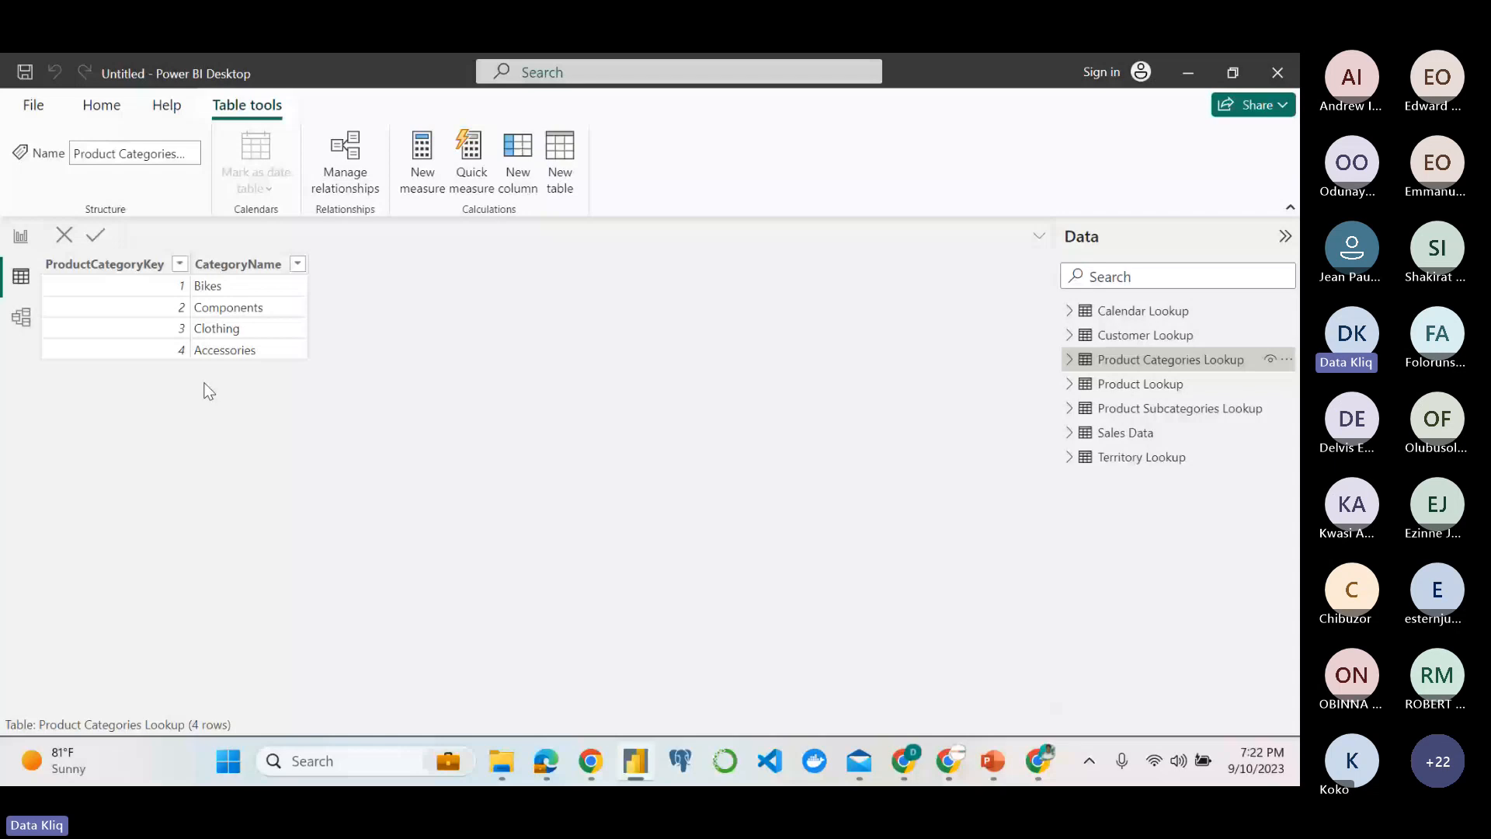
Show the data model at 50% zoom and move the Sales Data table below the lookup tables.
click(21, 316)
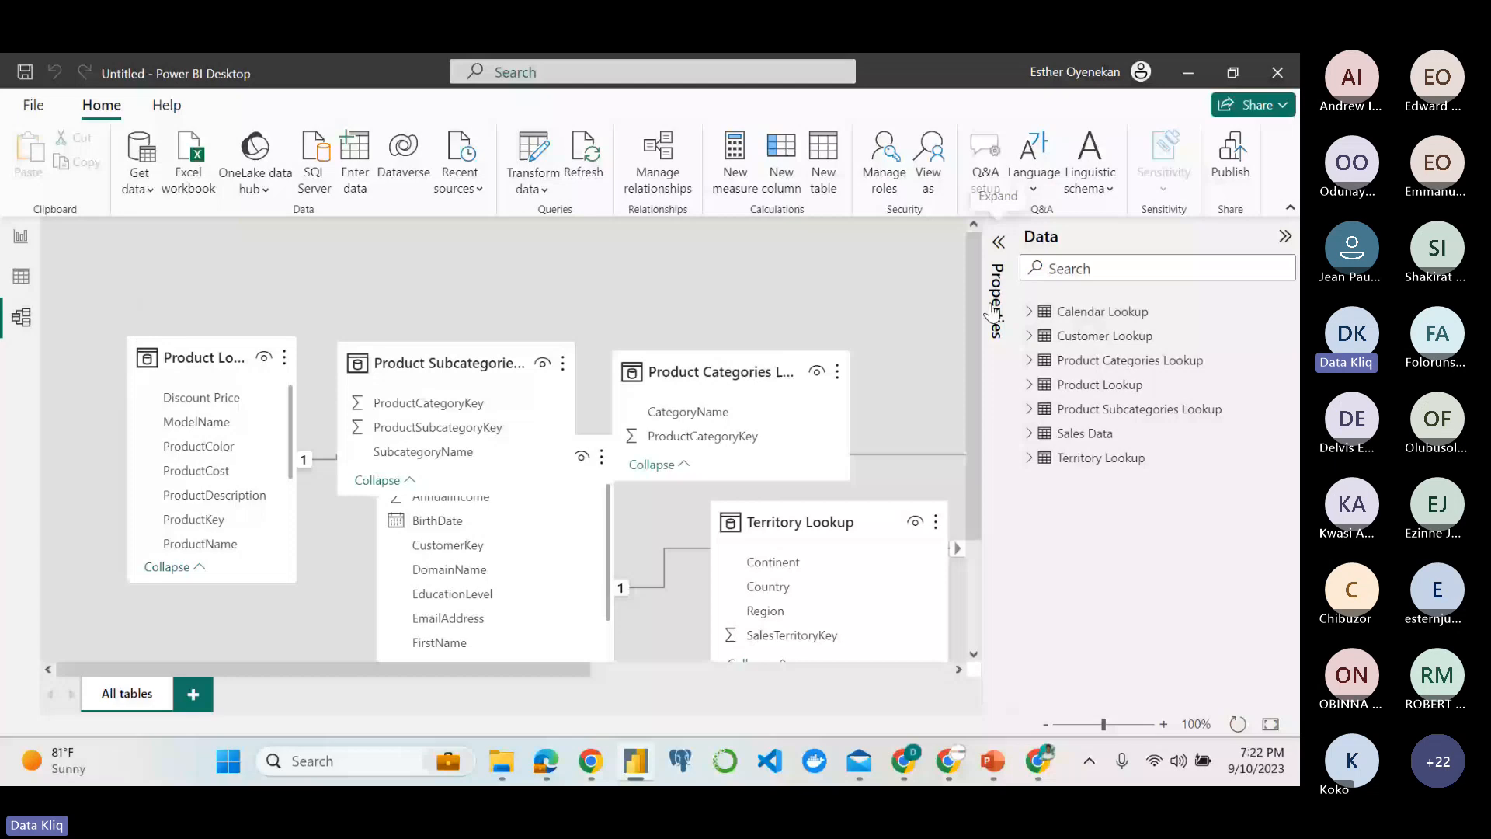
drag(975, 451, 976, 503)
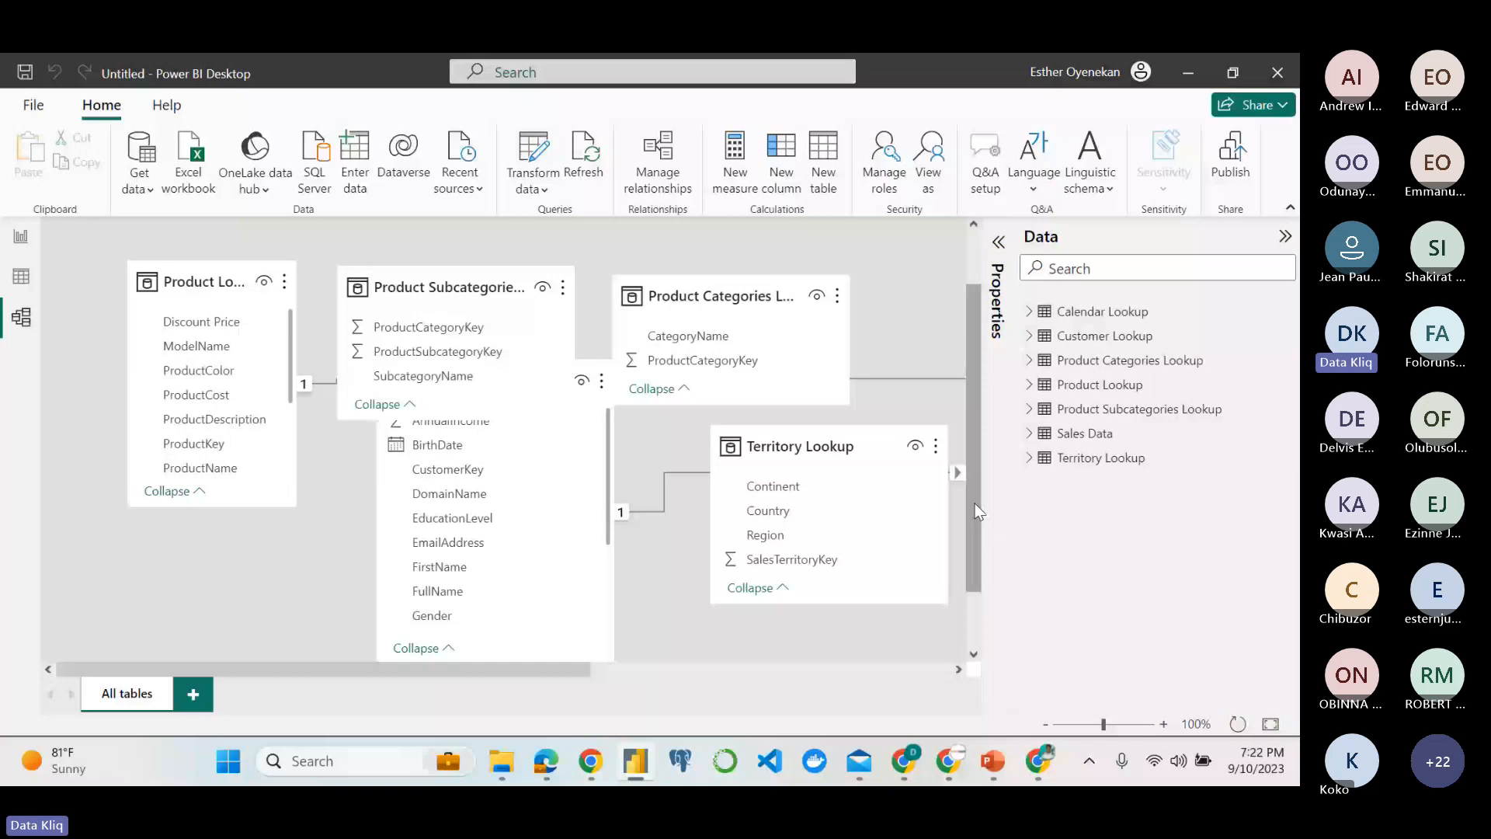
drag(544, 670, 583, 670)
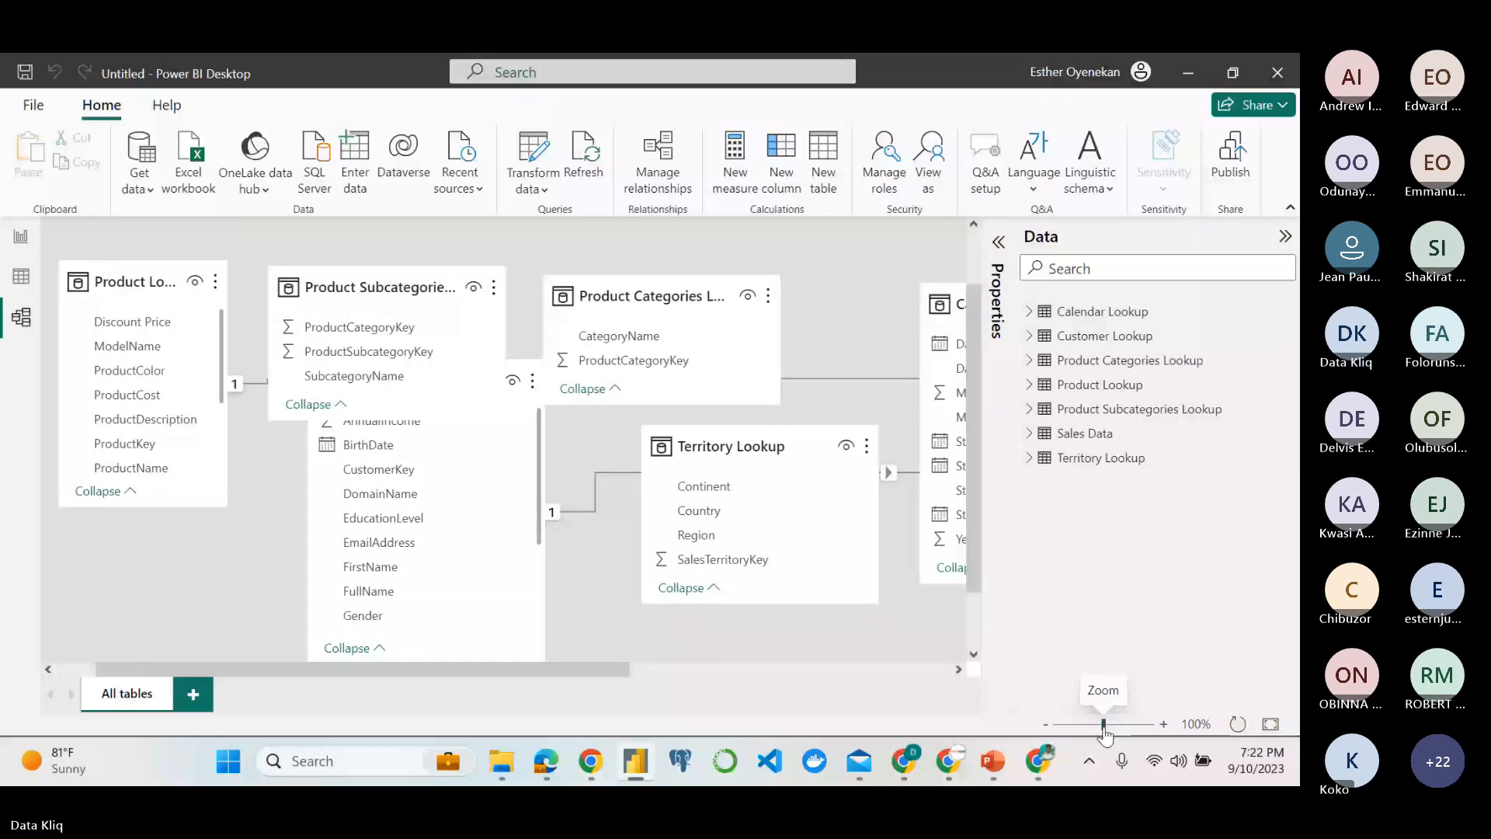
drag(1104, 725, 1075, 724)
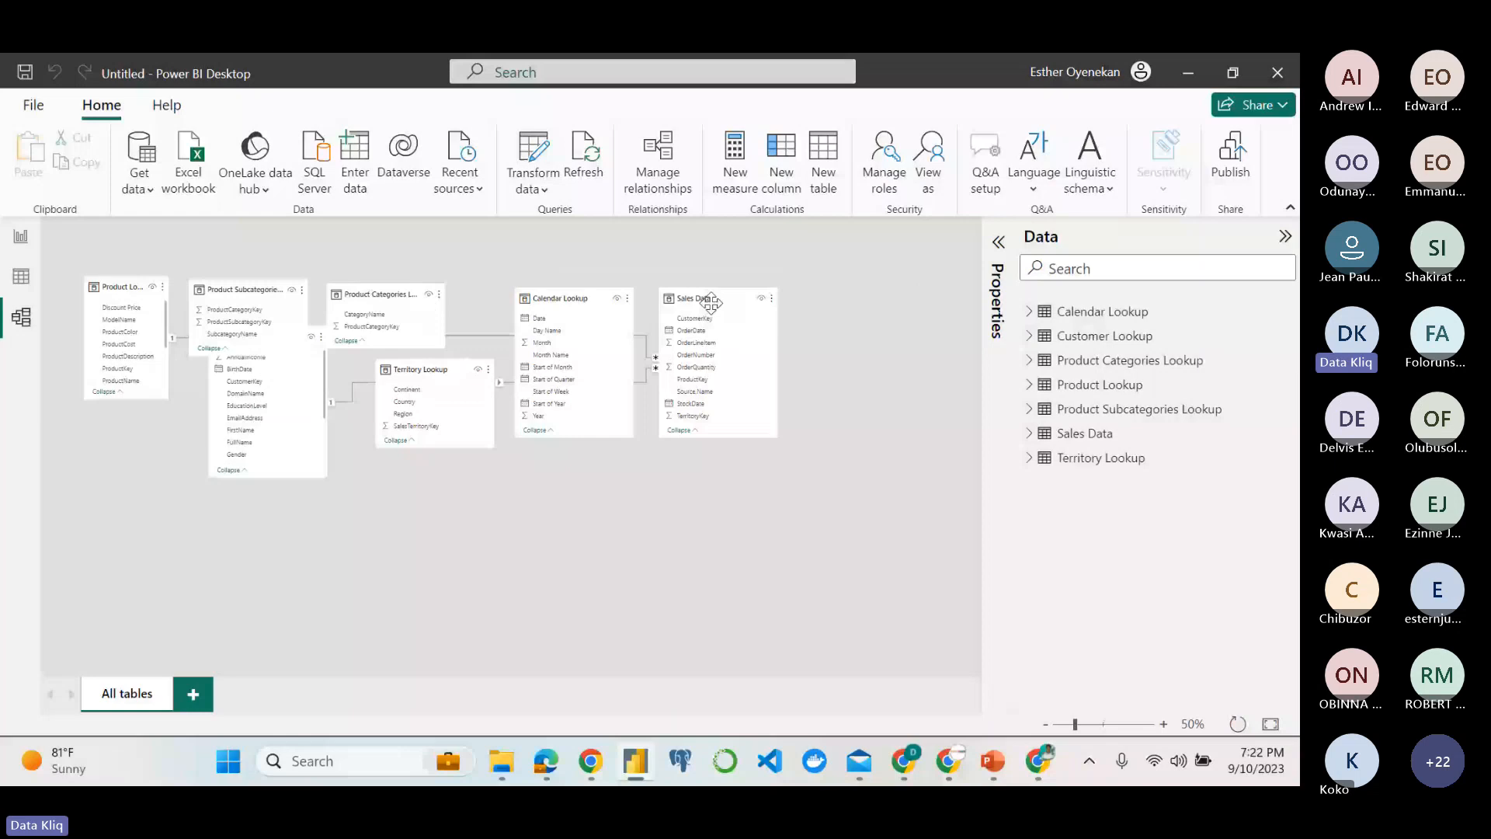
drag(711, 301, 477, 500)
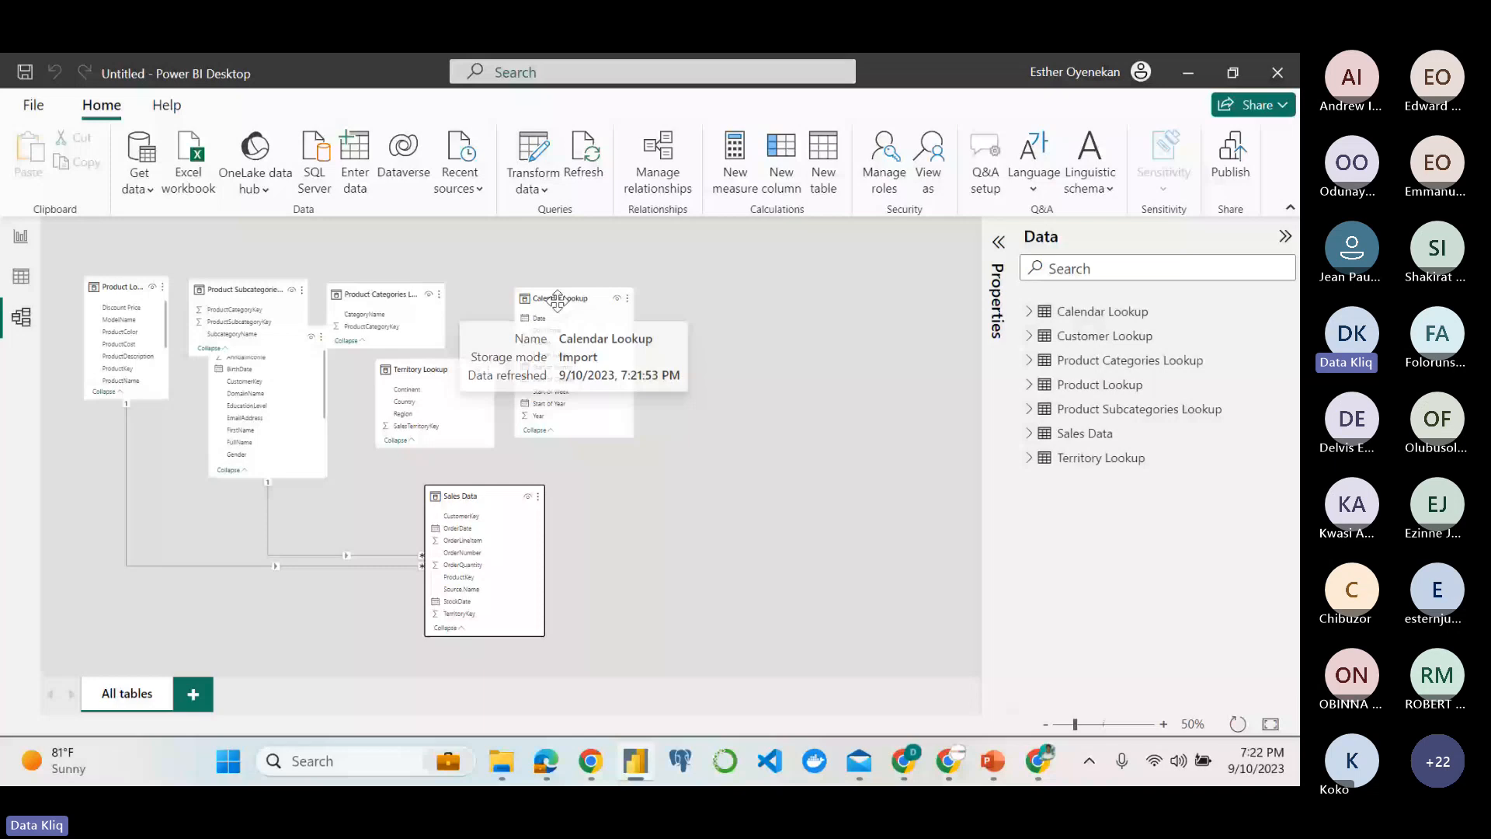
Spread the Calendar, Product Categories, Territory, Product Subcategories and Customer lookup tables apart above Sales Data so none overlap.
drag(557, 301, 713, 284)
drag(401, 299, 582, 270)
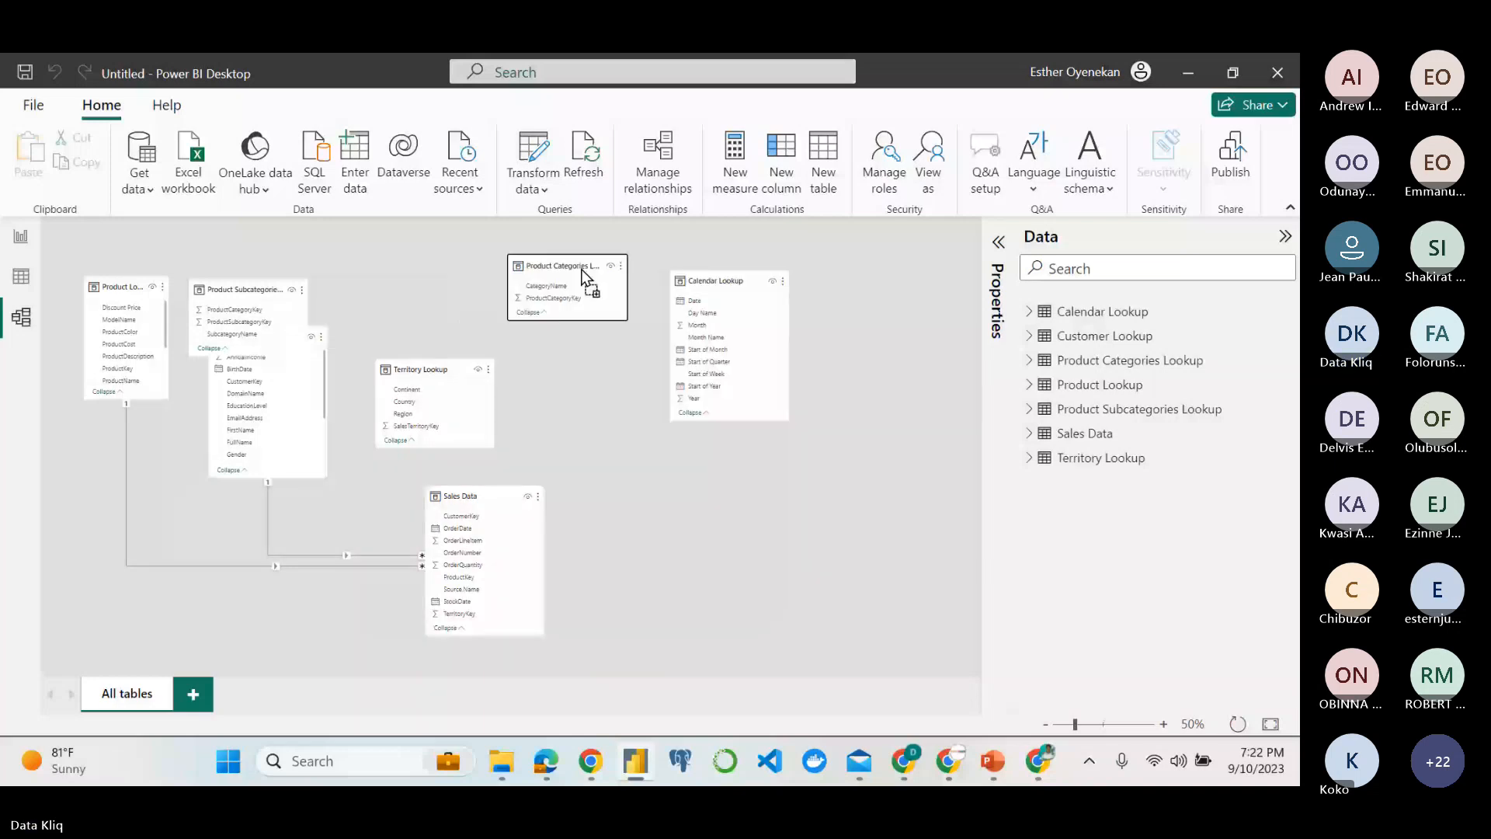
drag(420, 370, 420, 282)
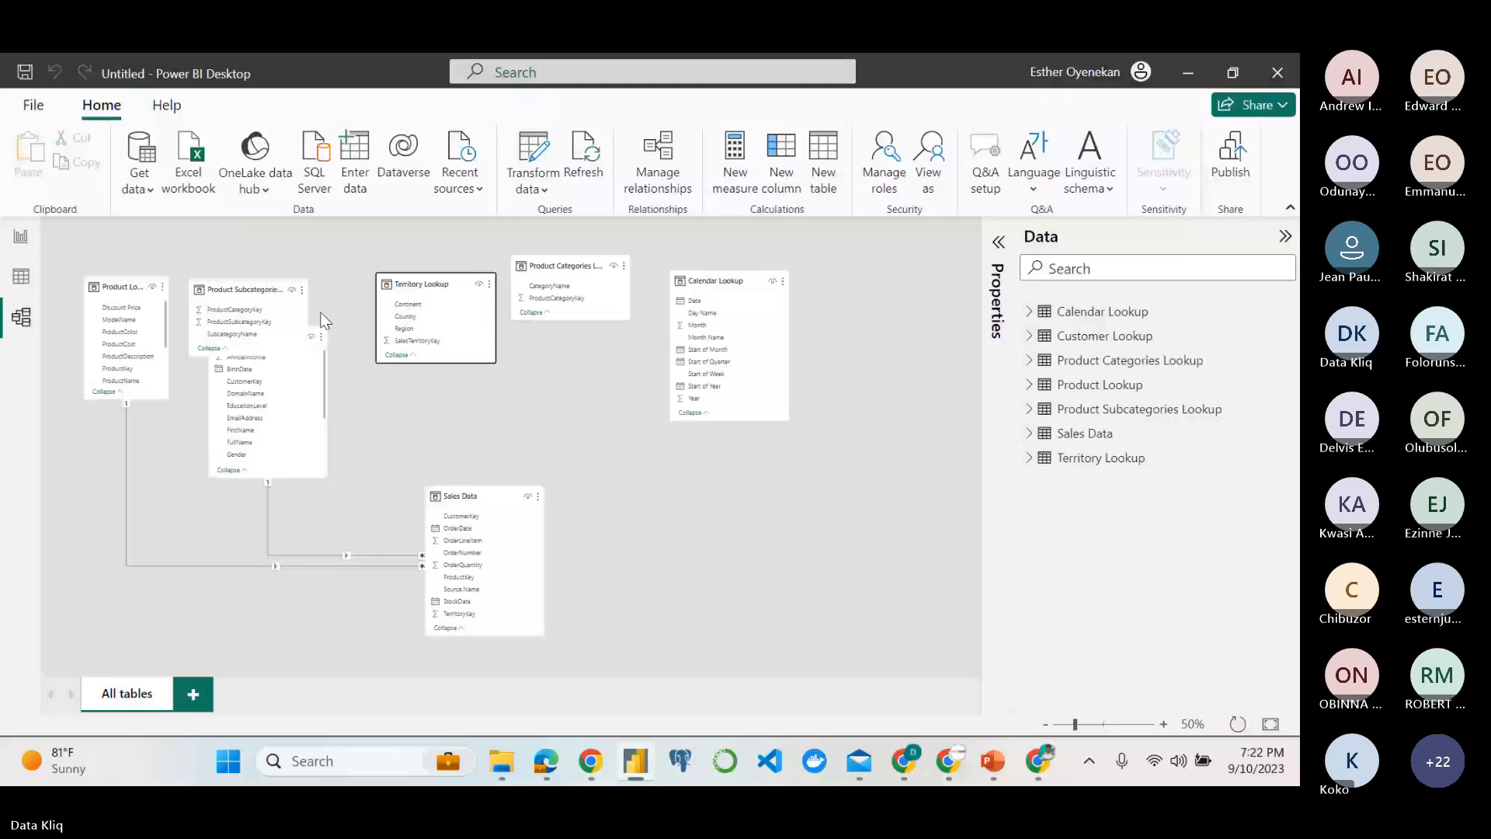
drag(245, 287, 524, 342)
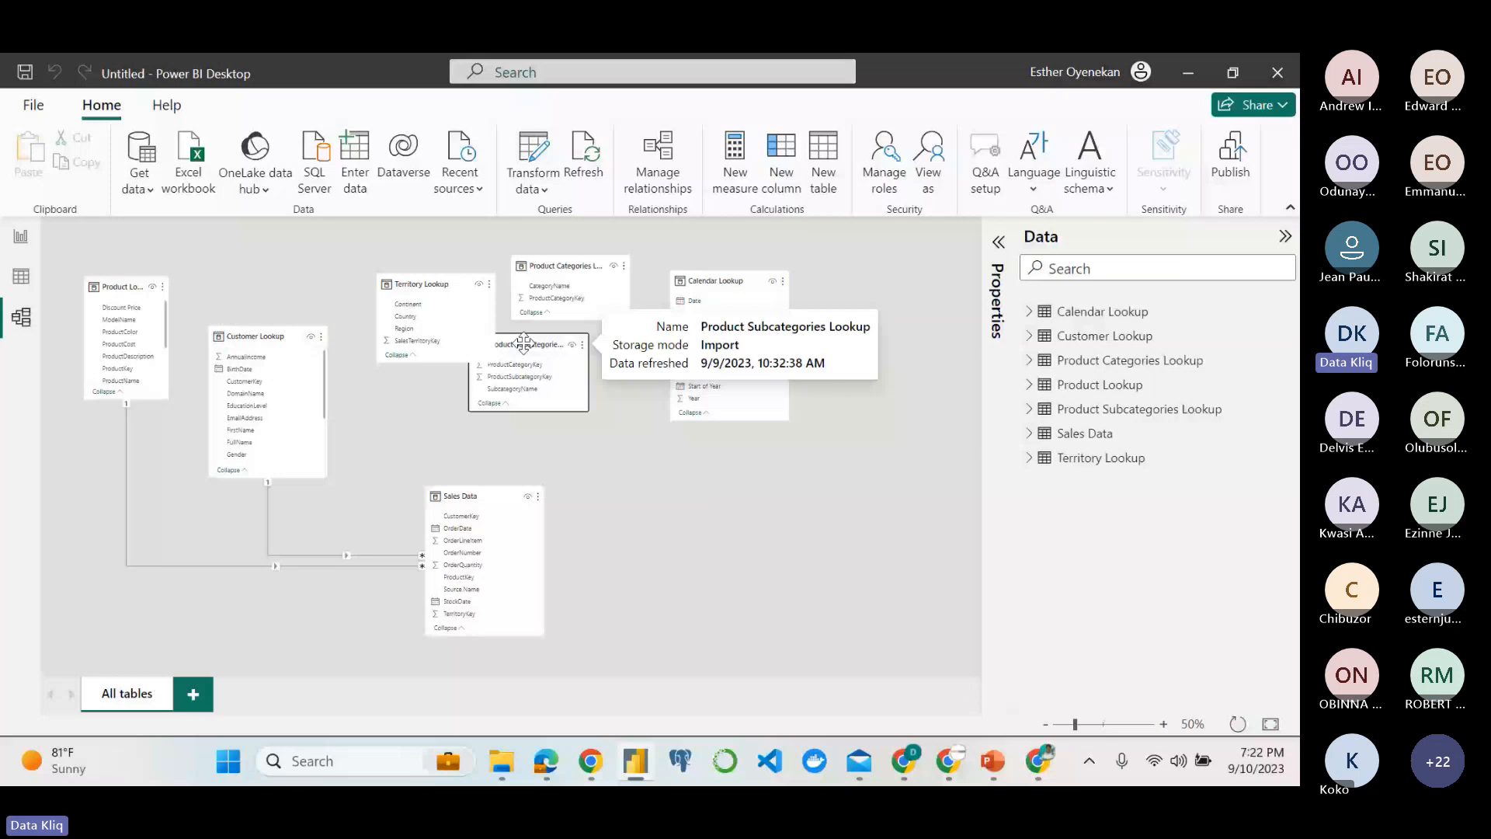
drag(278, 343, 294, 272)
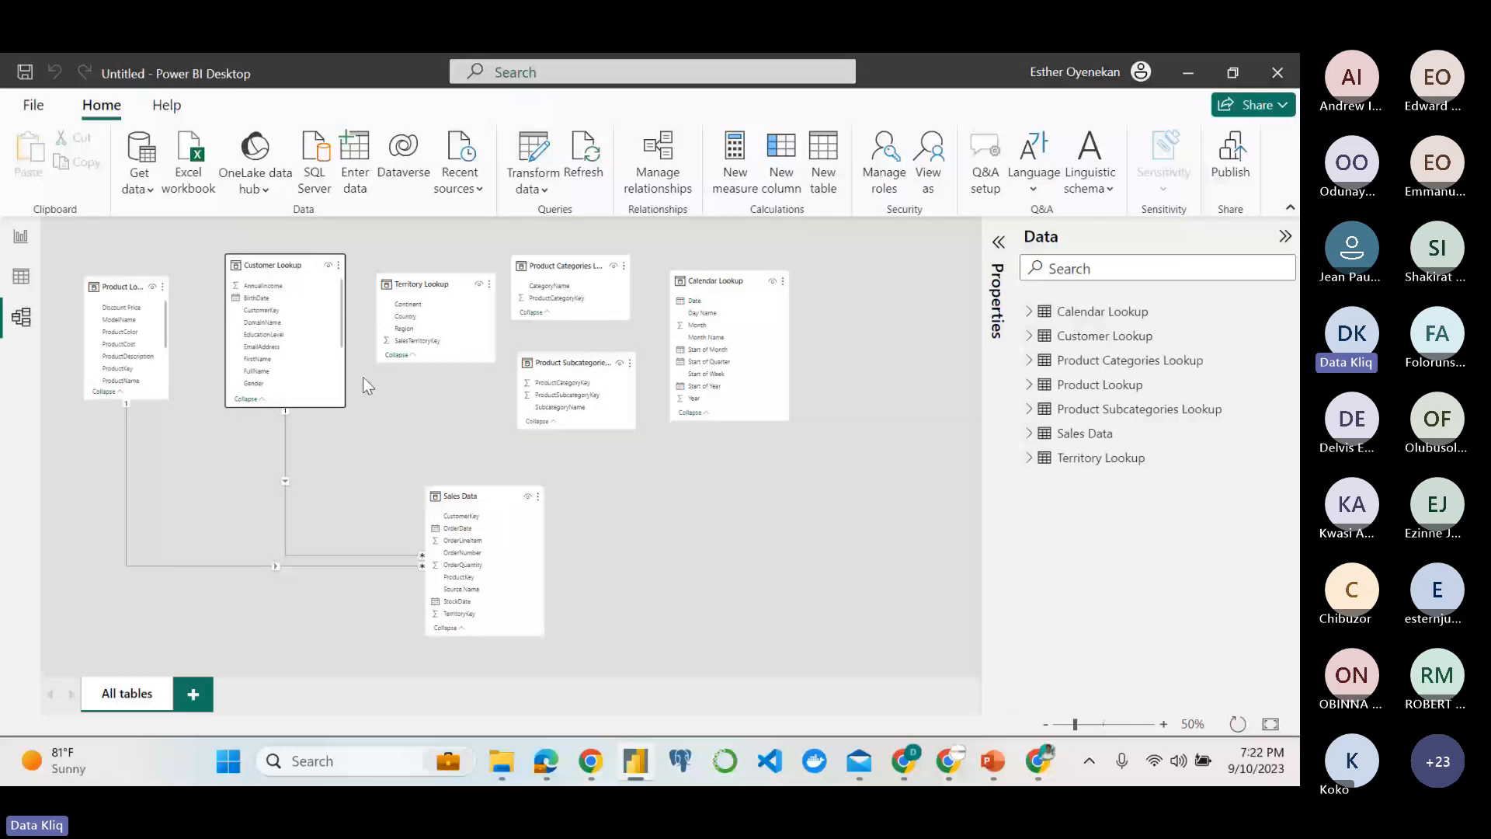
Following the assignment PDF, delete the Customer Lookup and Product Lookup relationships to Sales Data, and shift Sales Data closer to the lookup tables.
key(alt+Tab)
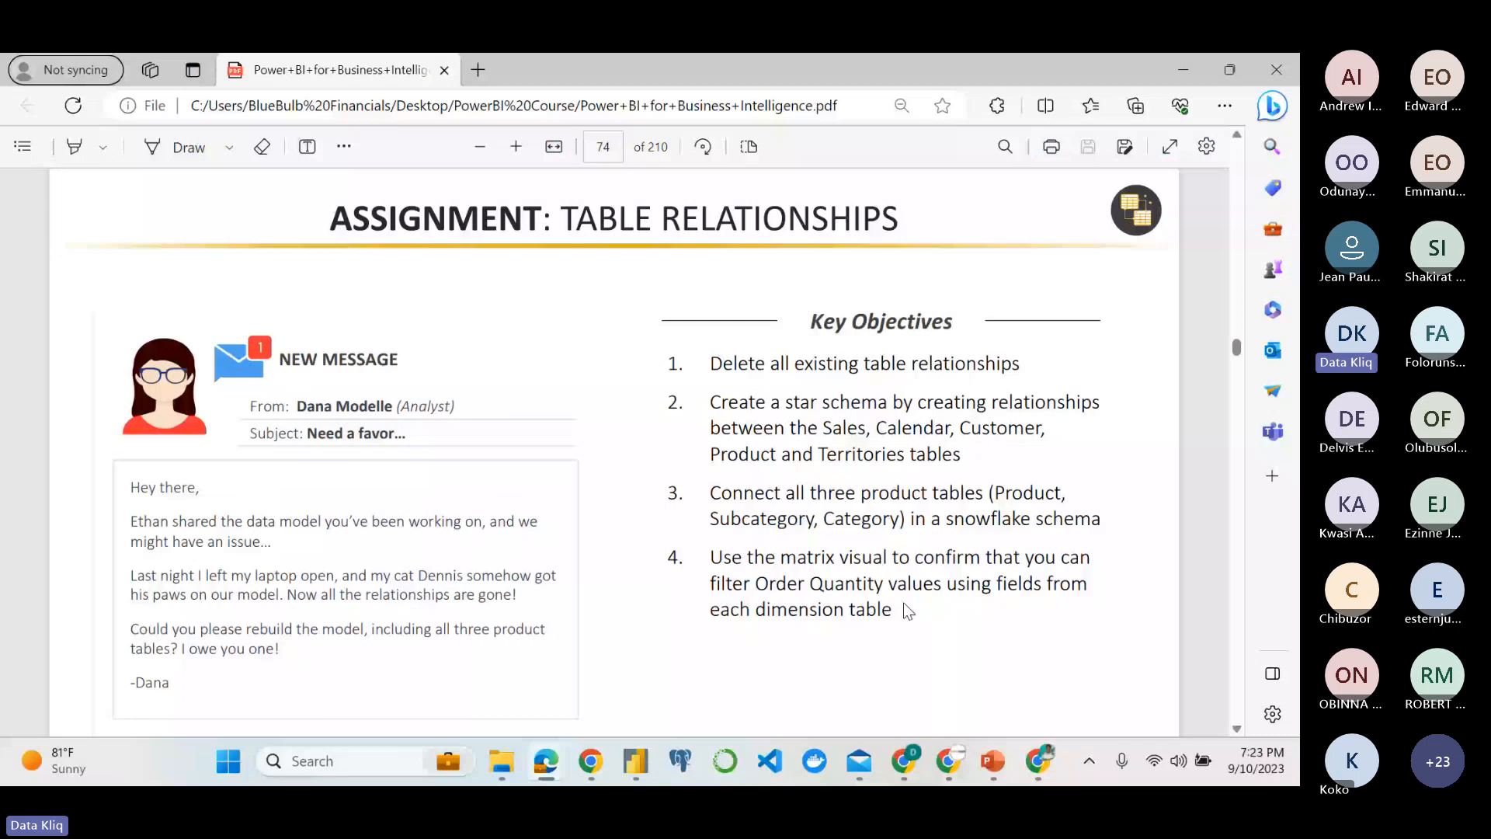
key(alt+Tab)
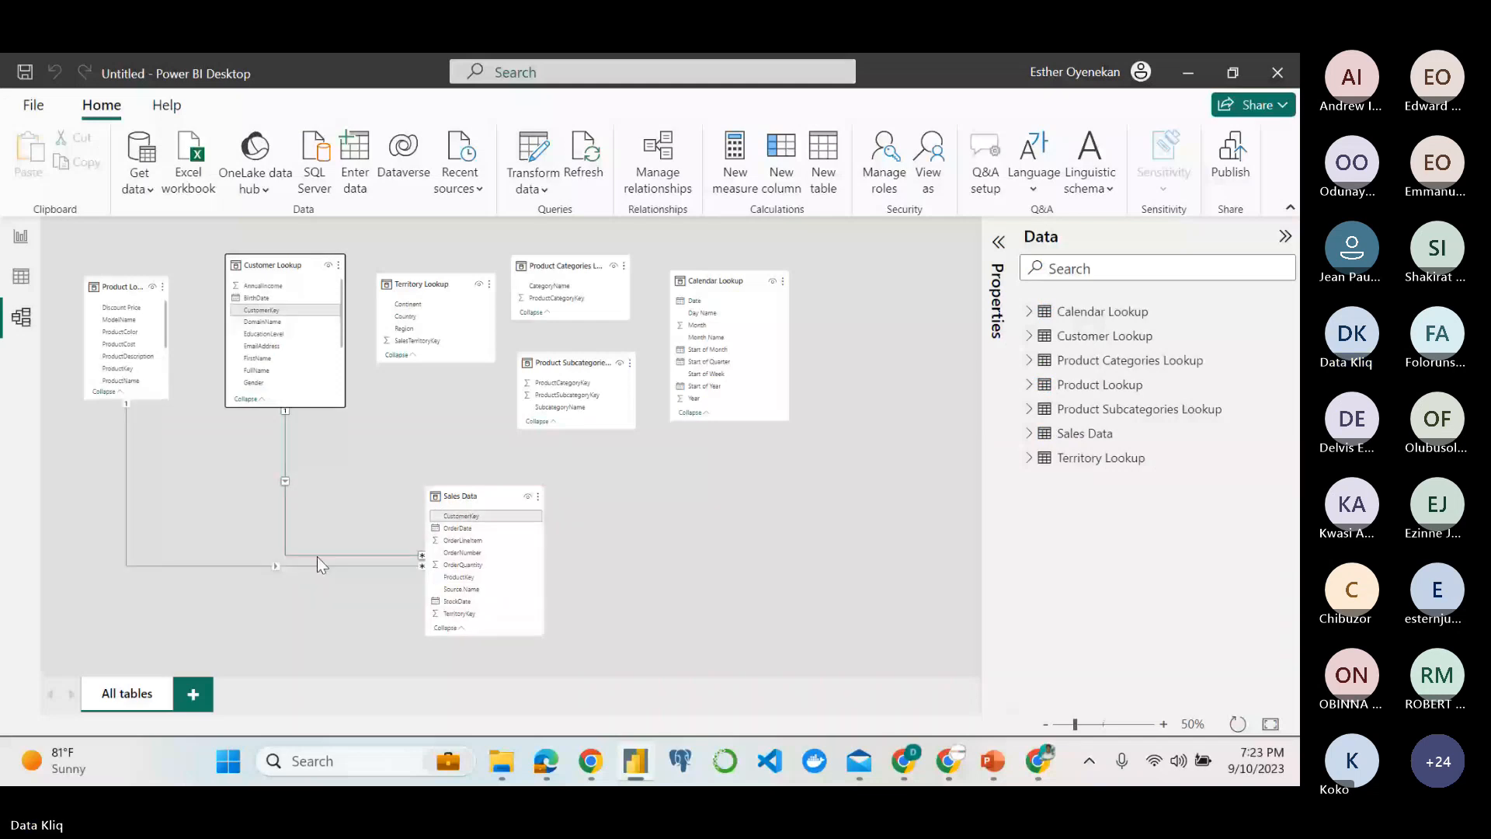
right_click(317, 556)
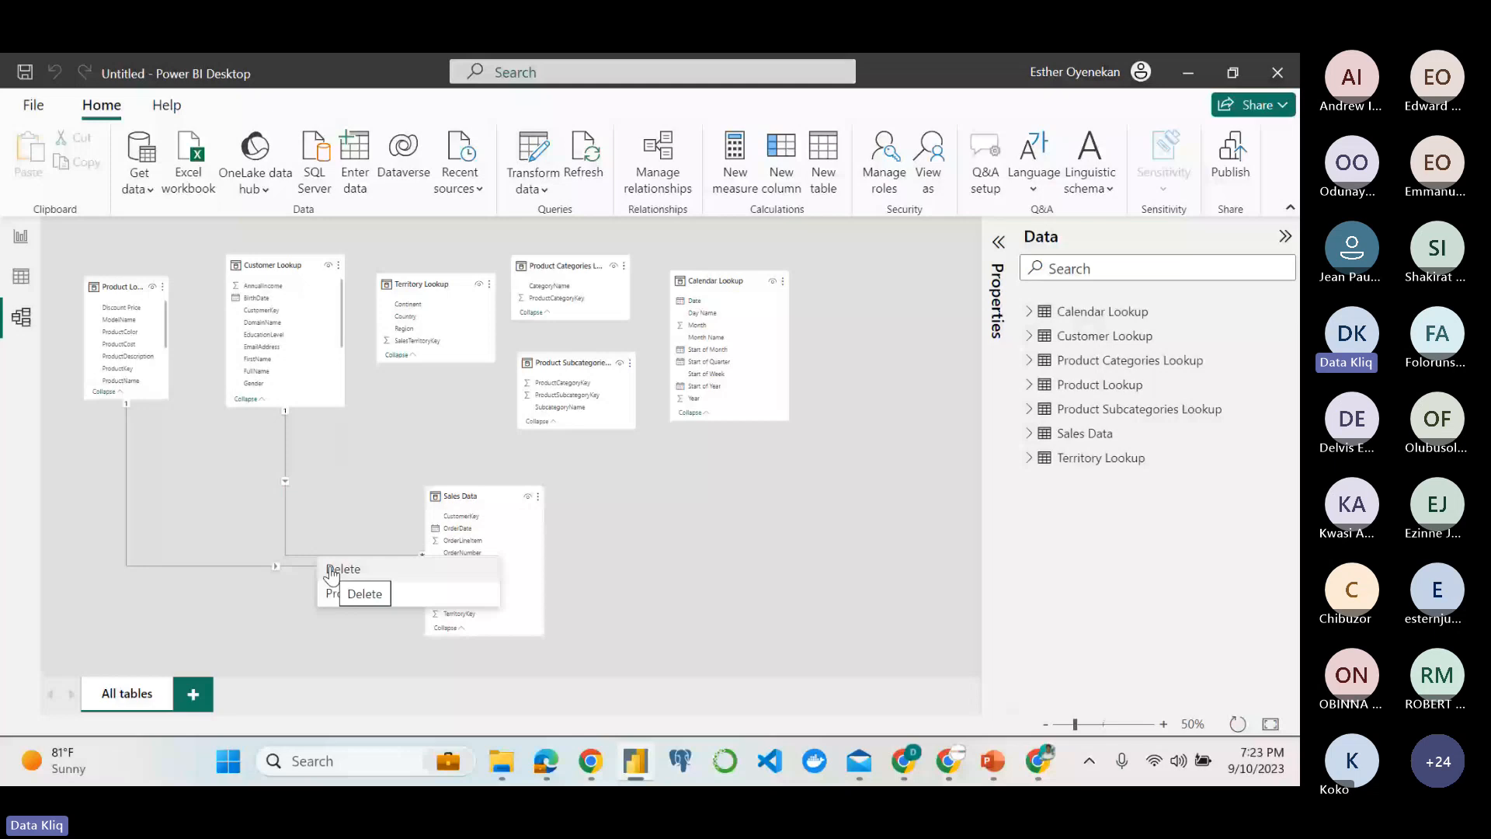
right_click(285, 513)
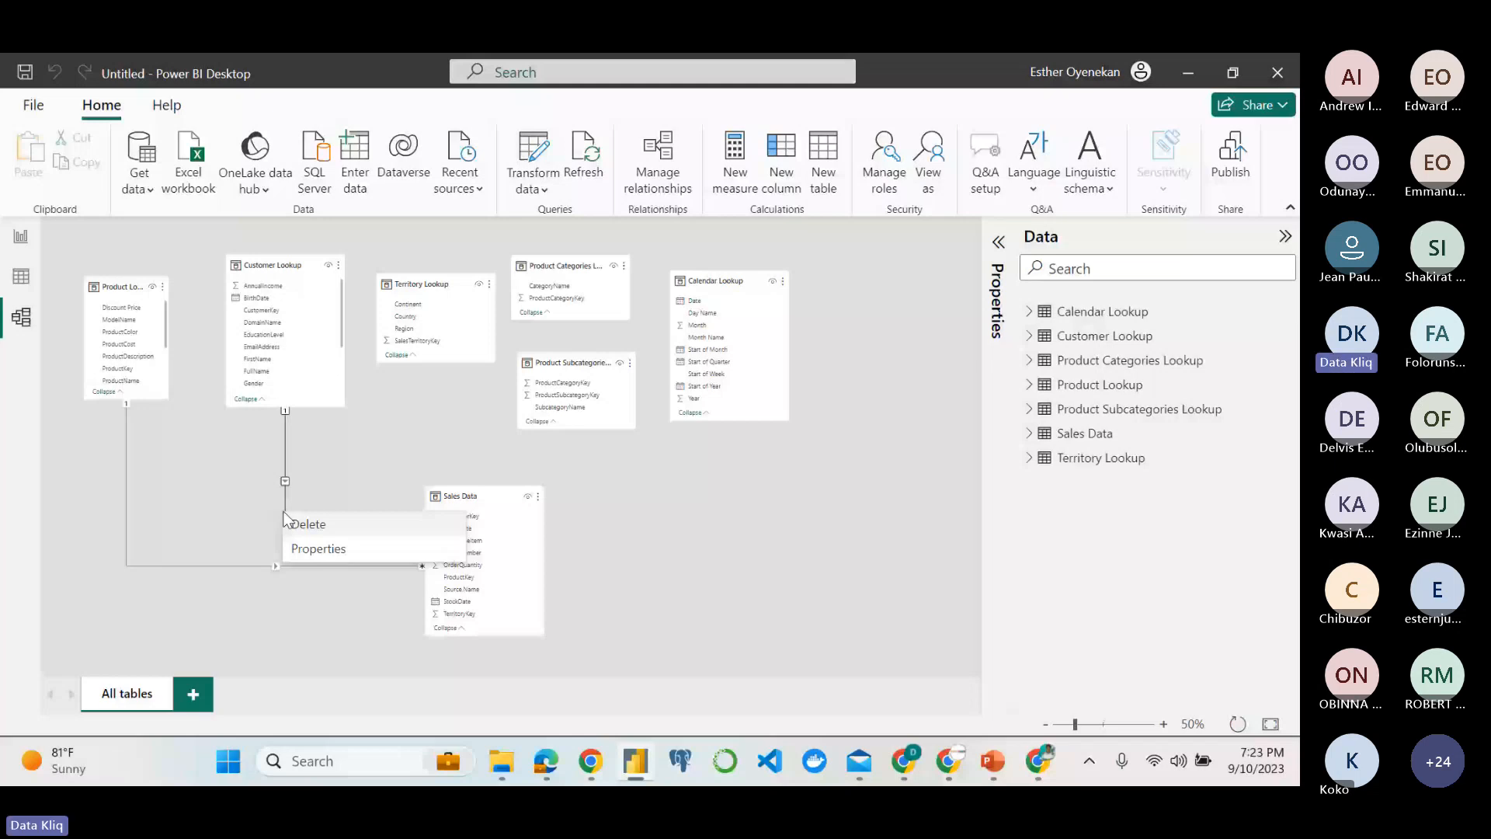
click(307, 524)
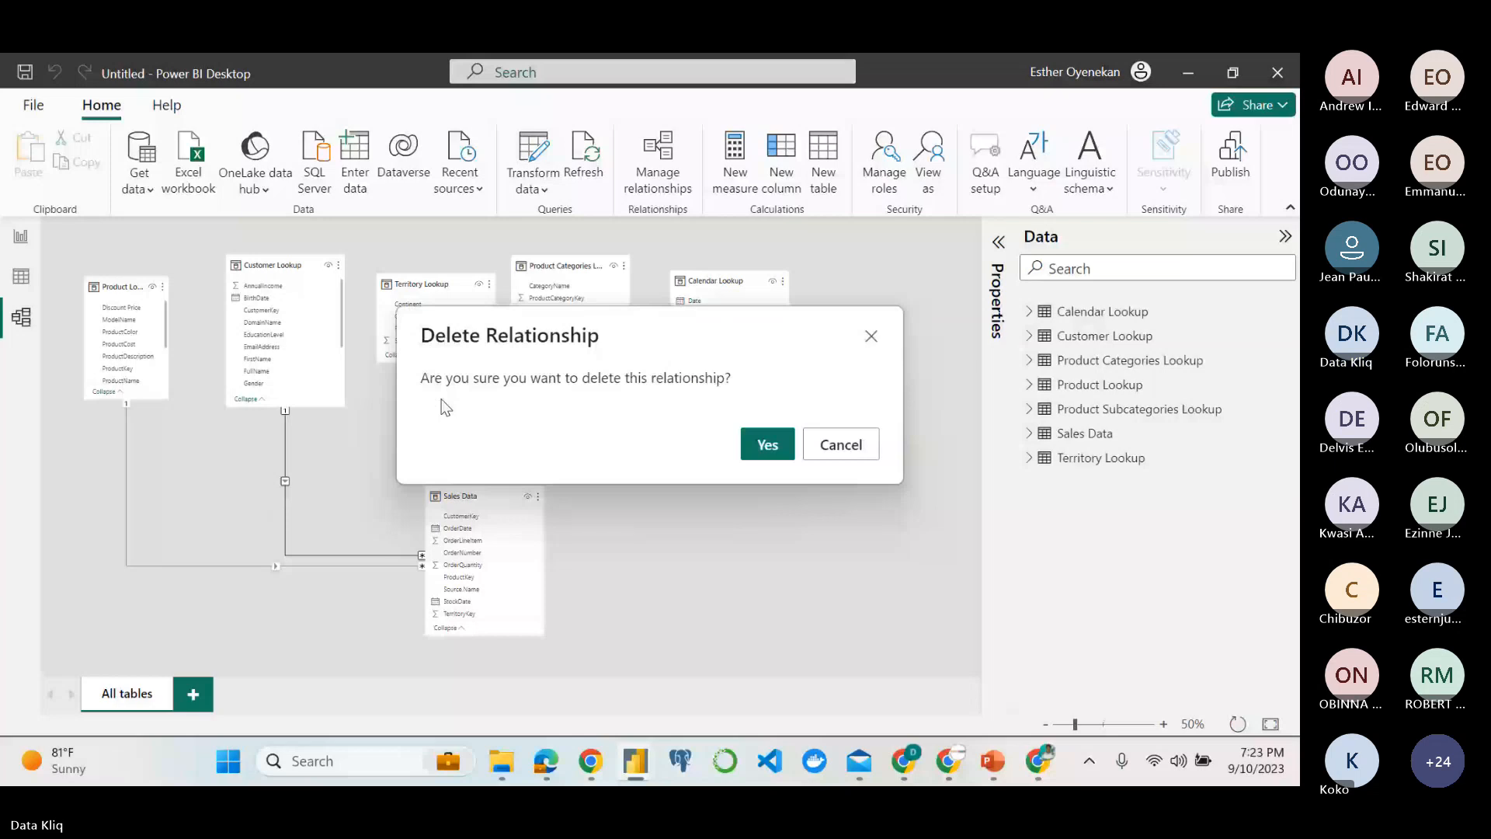
click(761, 446)
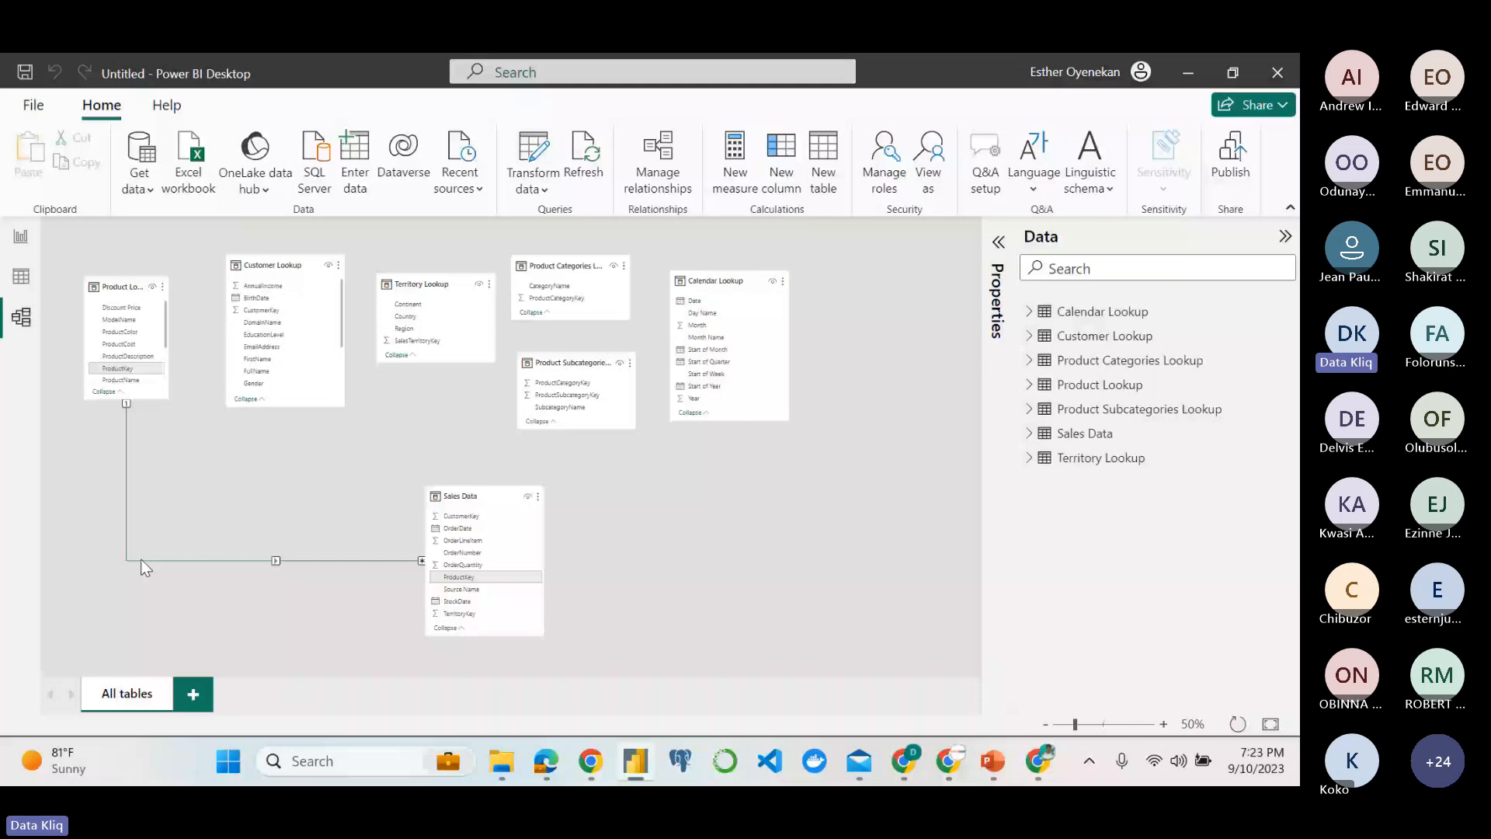
drag(467, 490, 394, 451)
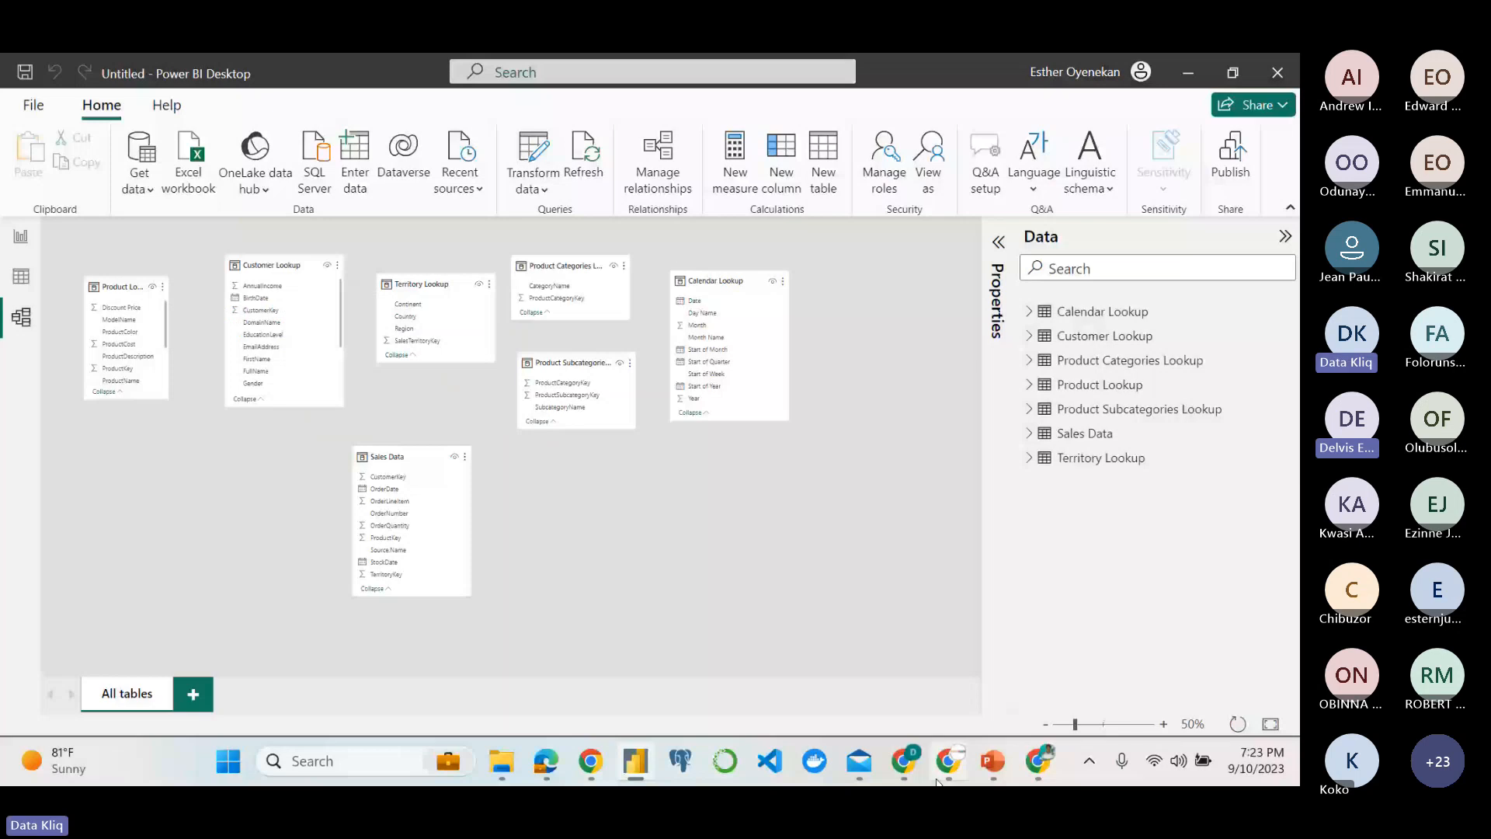
Recheck the table relationship objectives in the assignment PDF, and place Calendar Lookup beside Sales Data in the model.
mouse_move(913, 745)
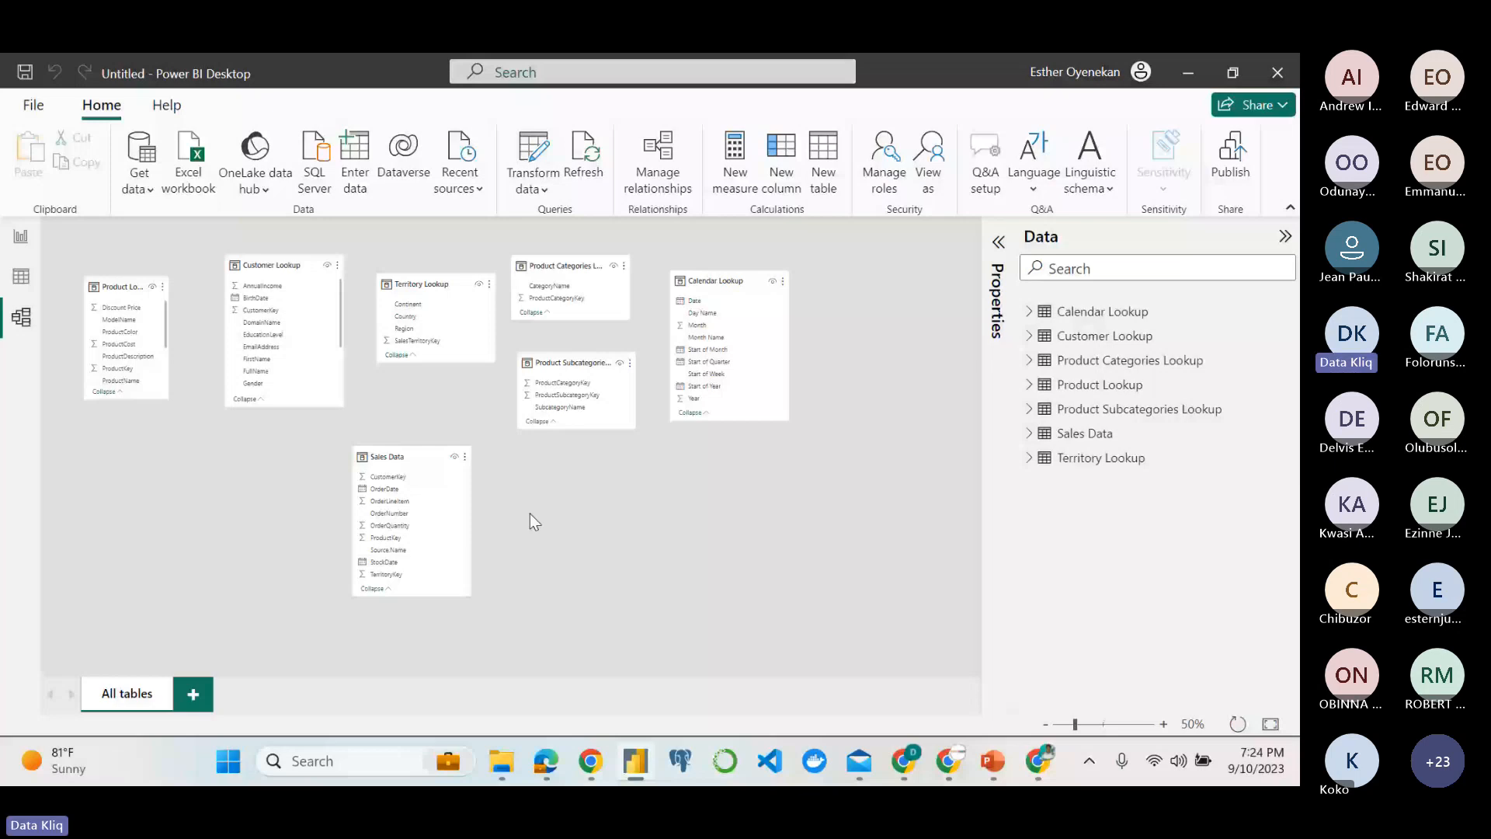
mouse_move(550, 758)
click(560, 723)
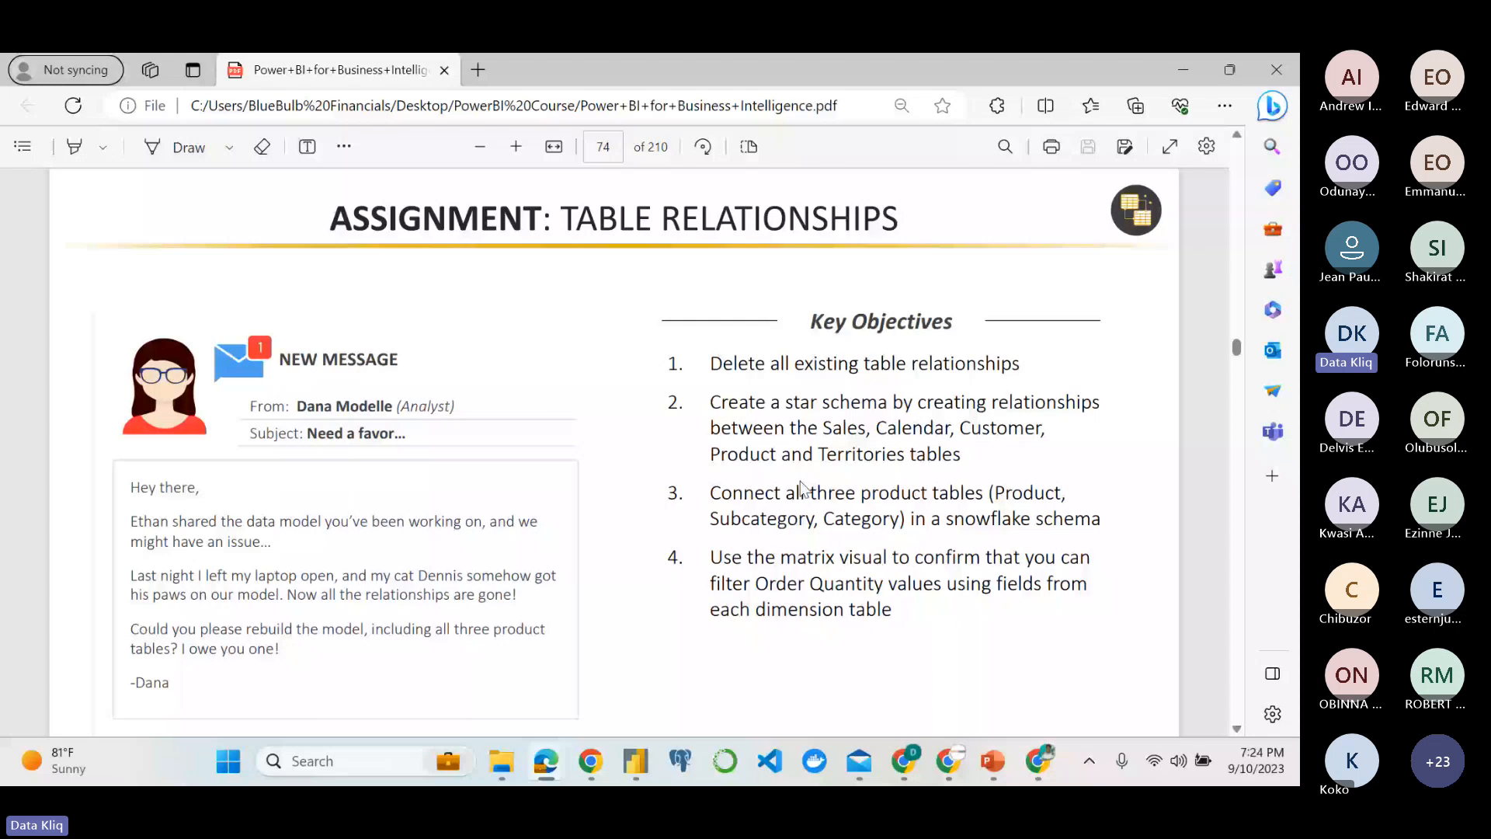
key(alt+Tab)
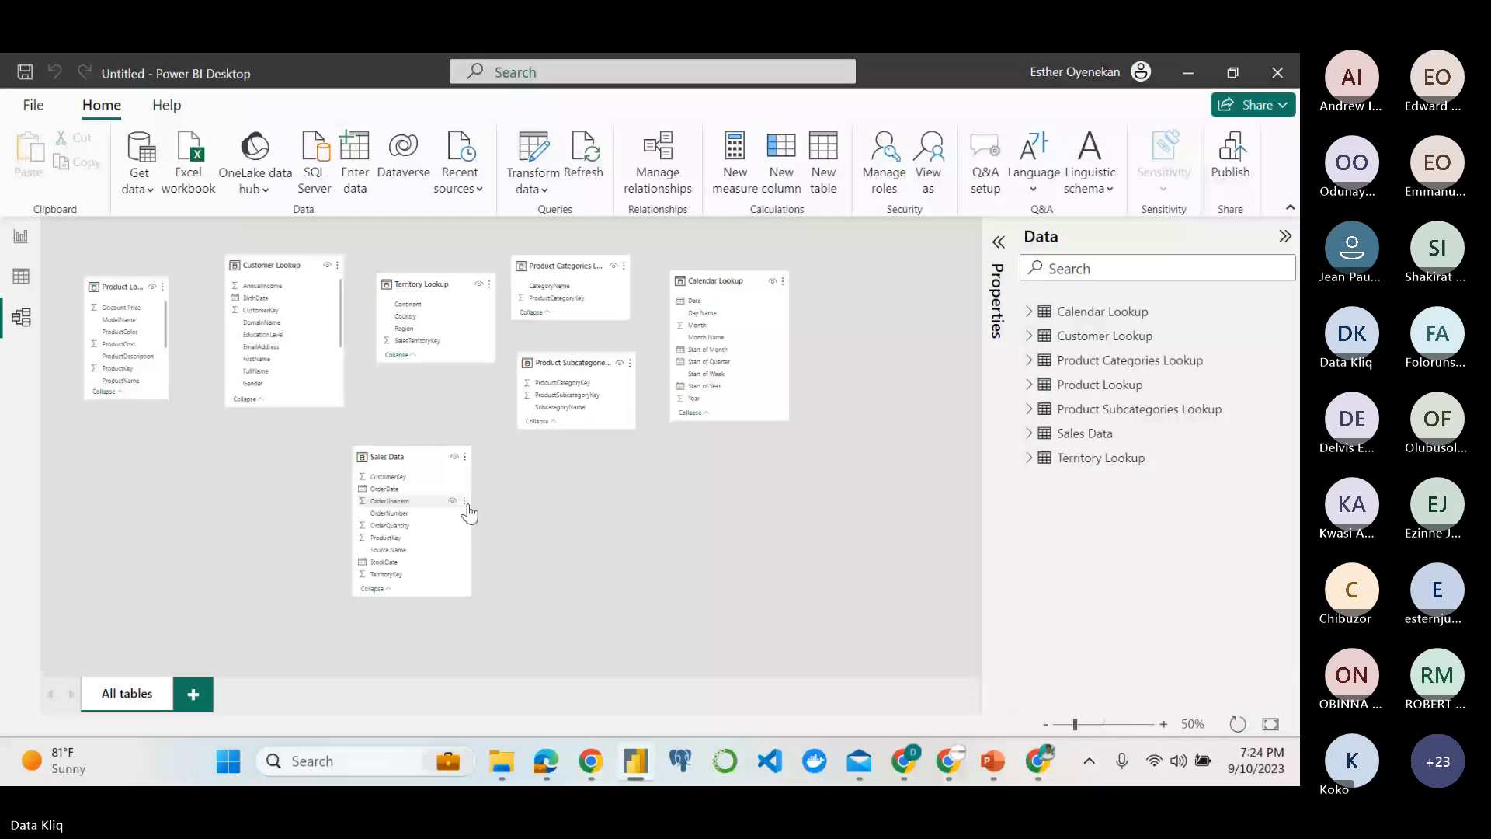
drag(711, 287, 552, 463)
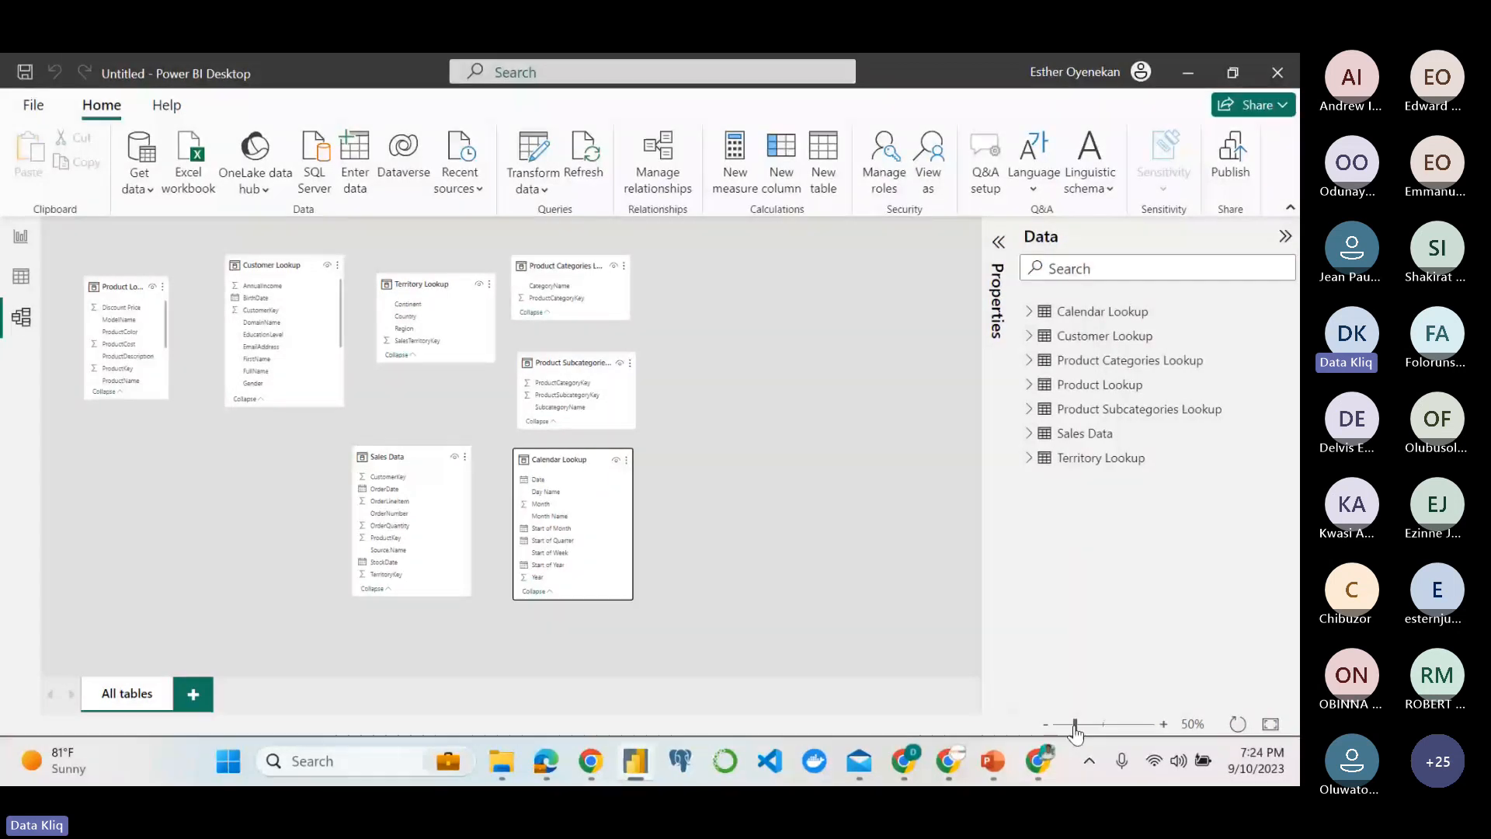
Move Product Subcategories Lookup closer to Product Categories Lookup, and Calendar Lookup closer to Sales Data.
click(1164, 724)
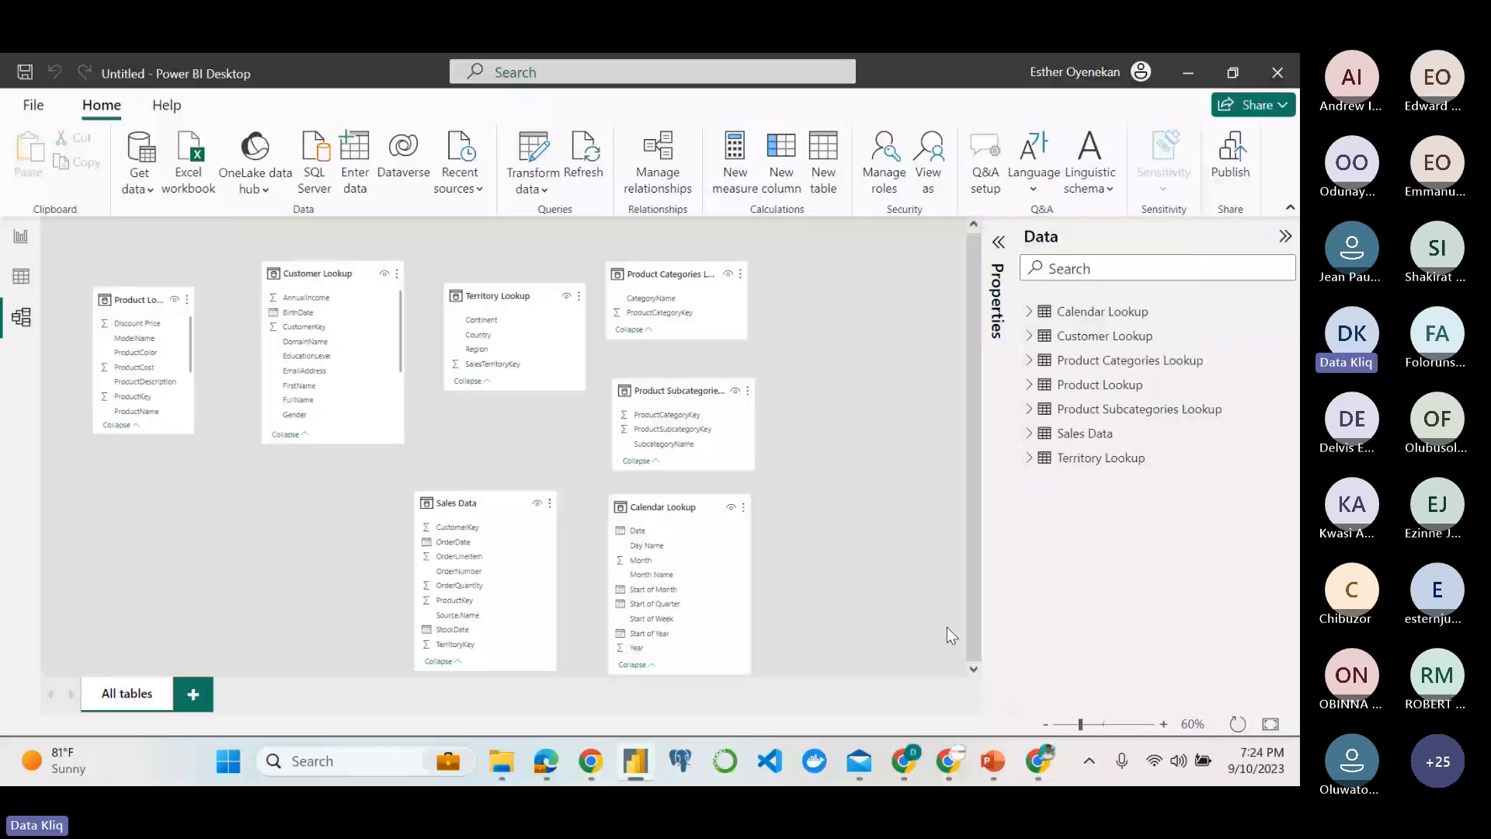
click(1285, 237)
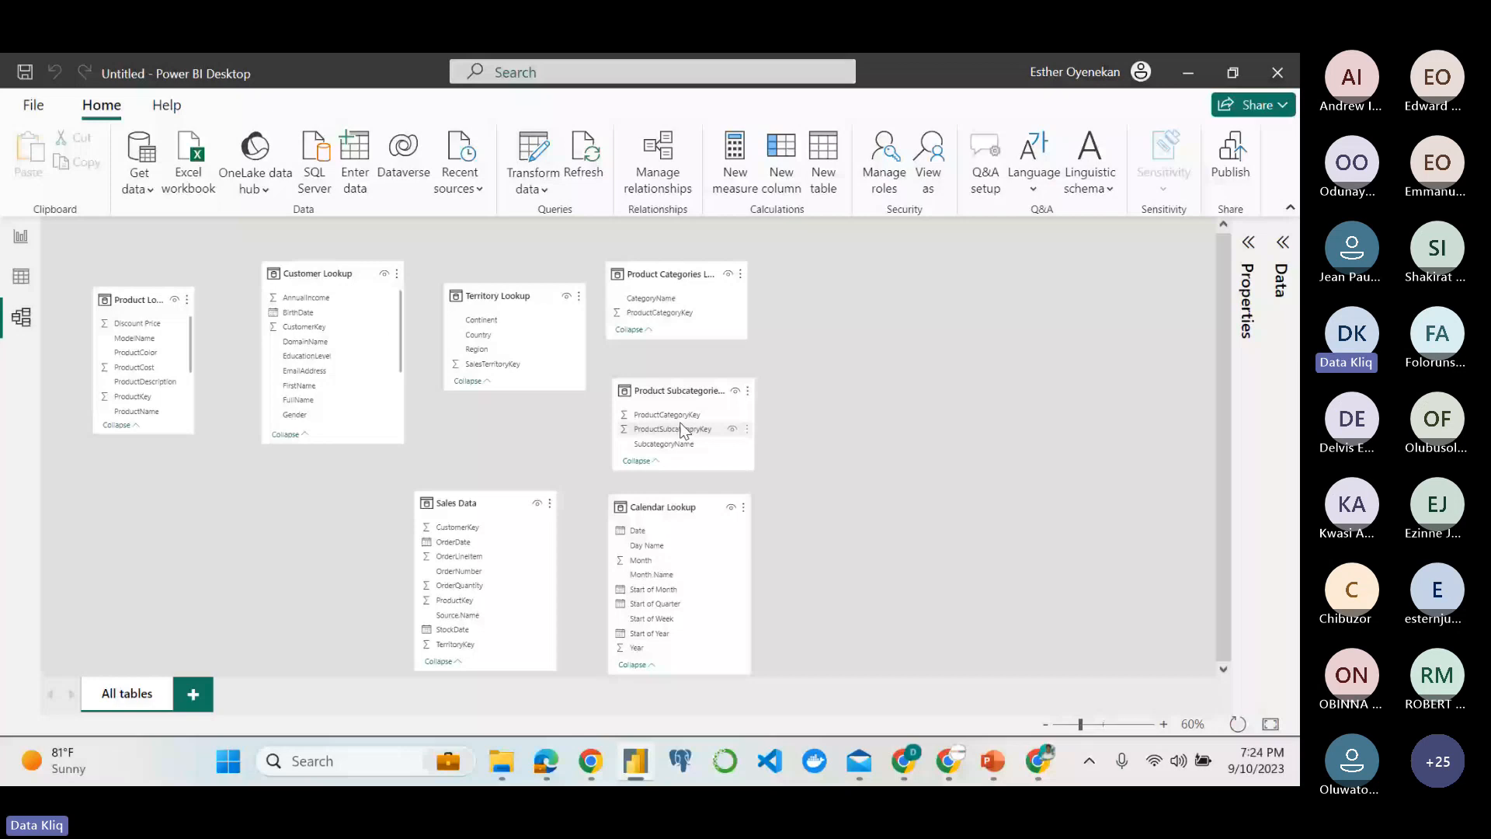
drag(683, 430, 680, 410)
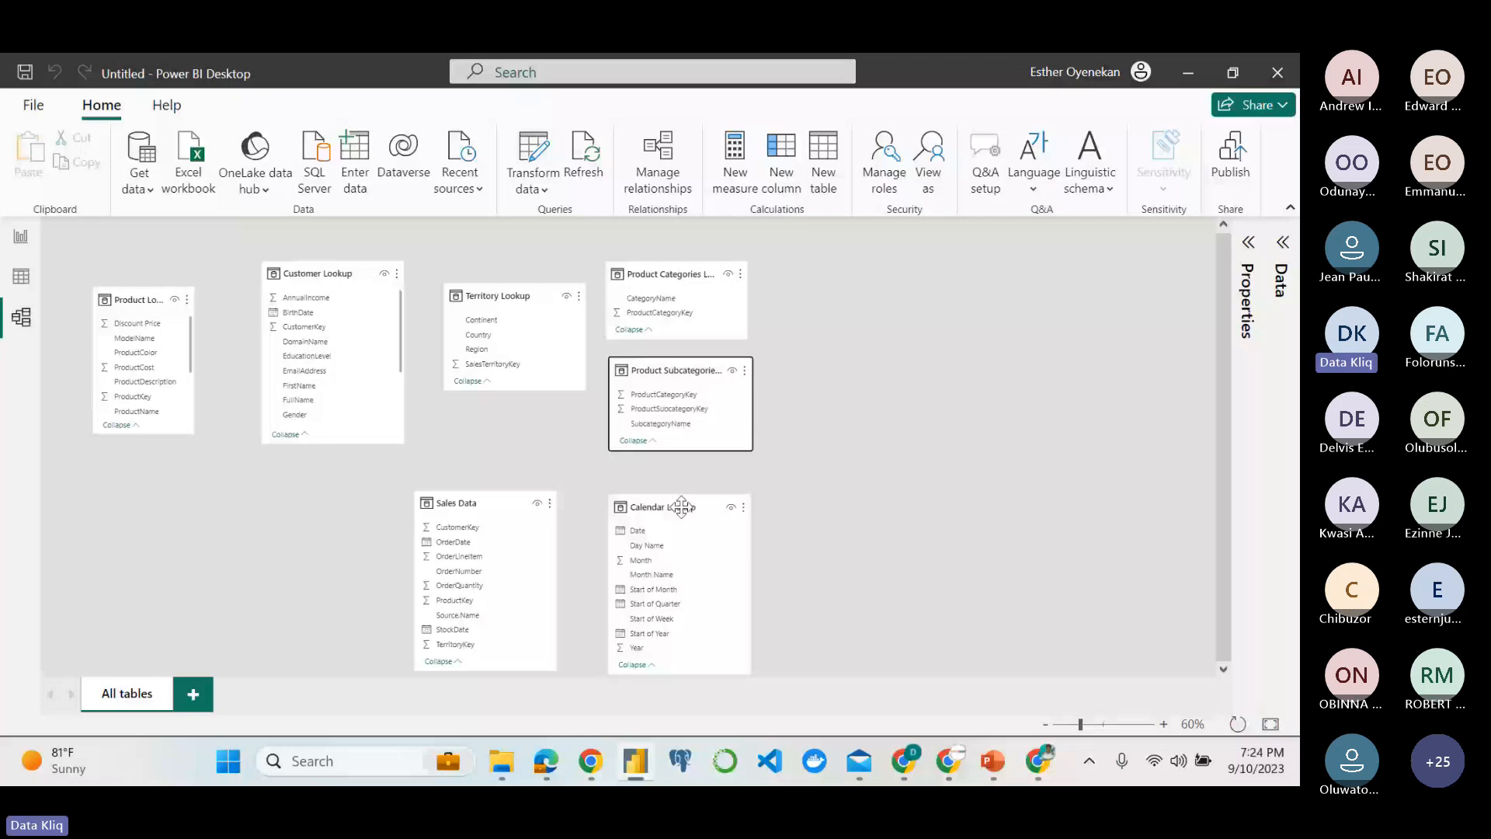
drag(681, 508, 661, 503)
drag(658, 503, 657, 504)
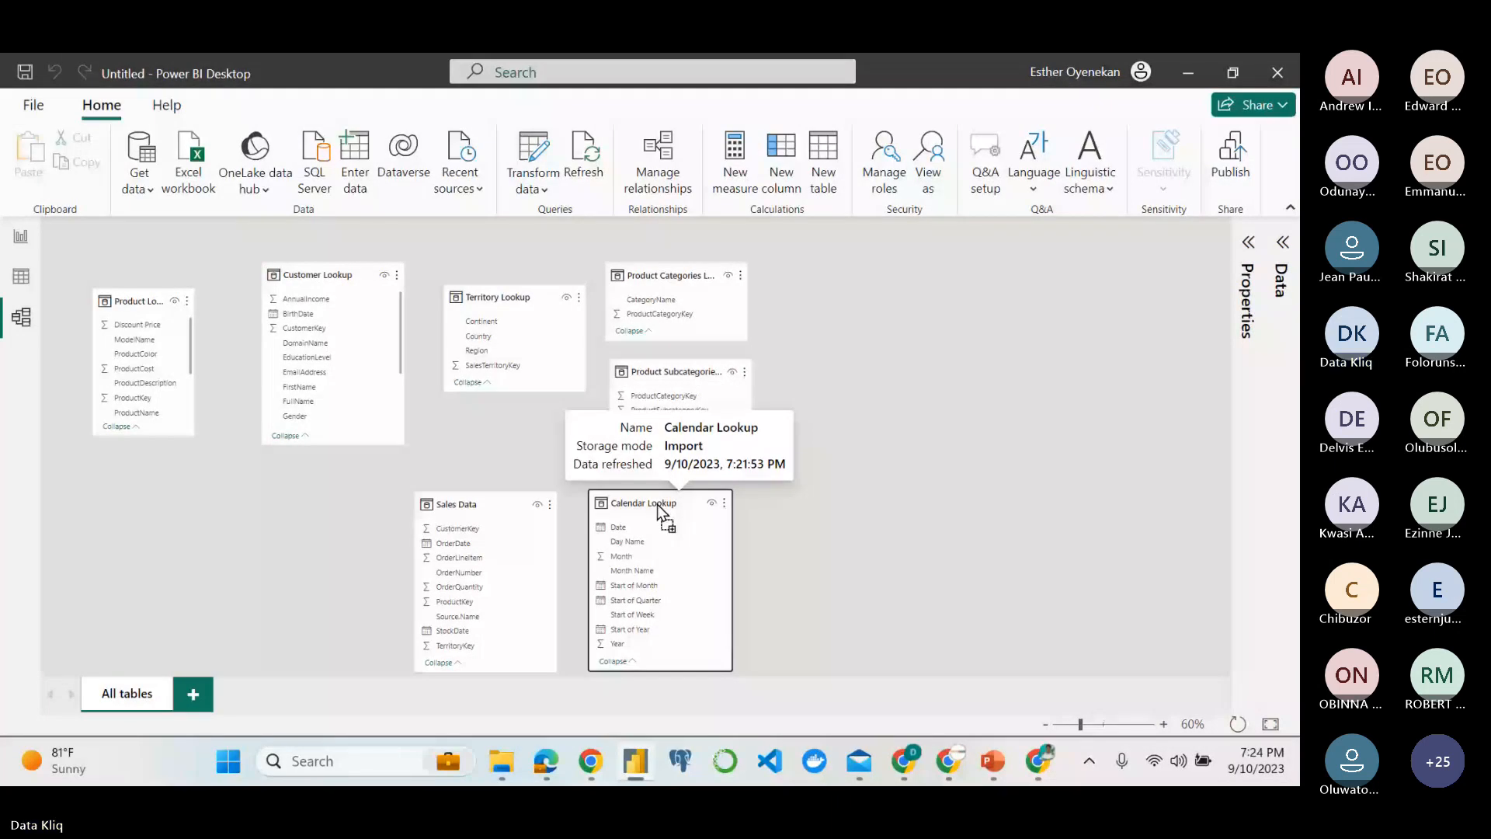
drag(657, 505, 657, 506)
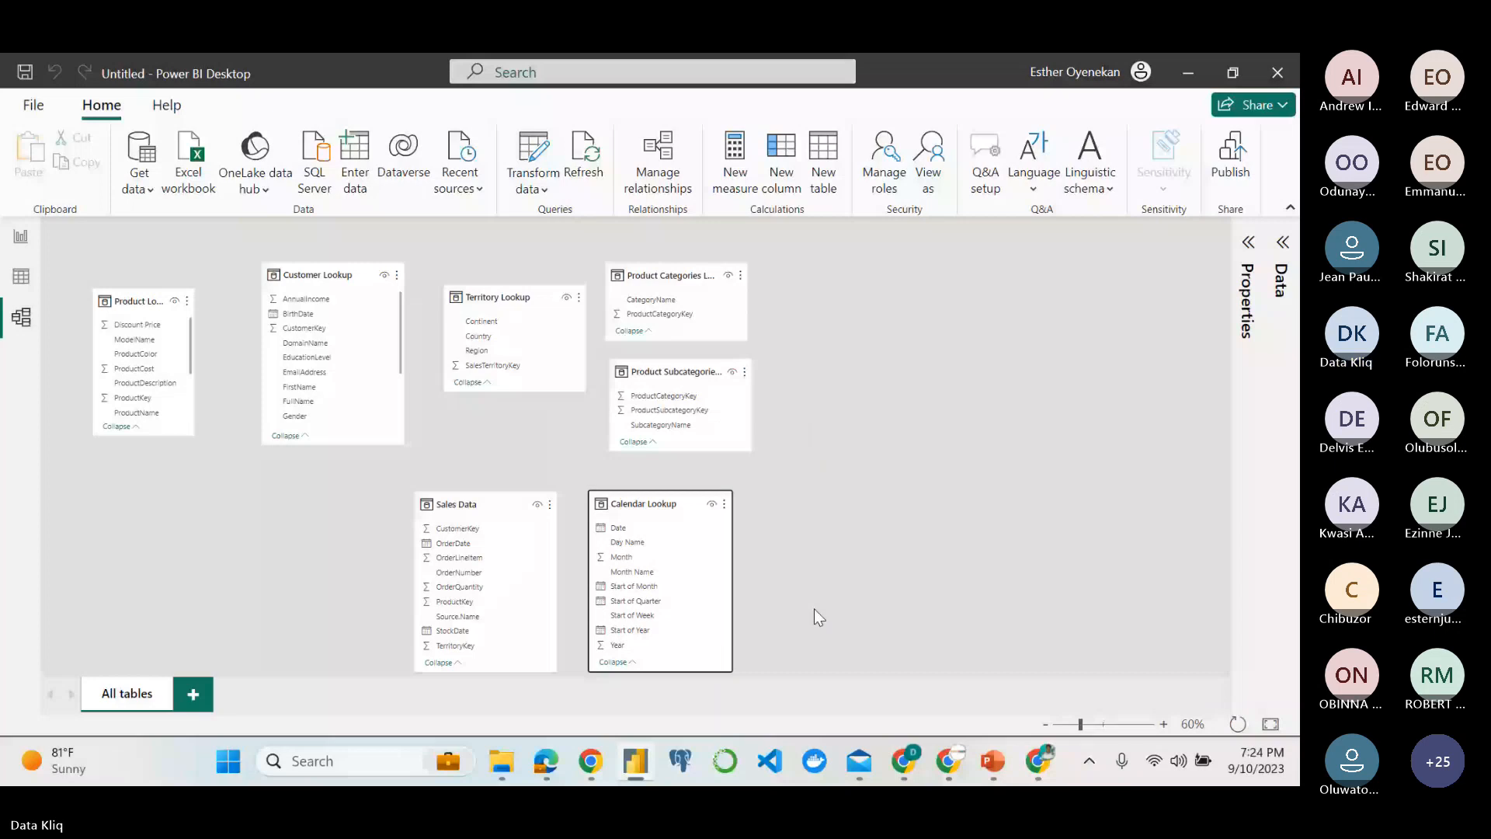
key(alt+Tab)
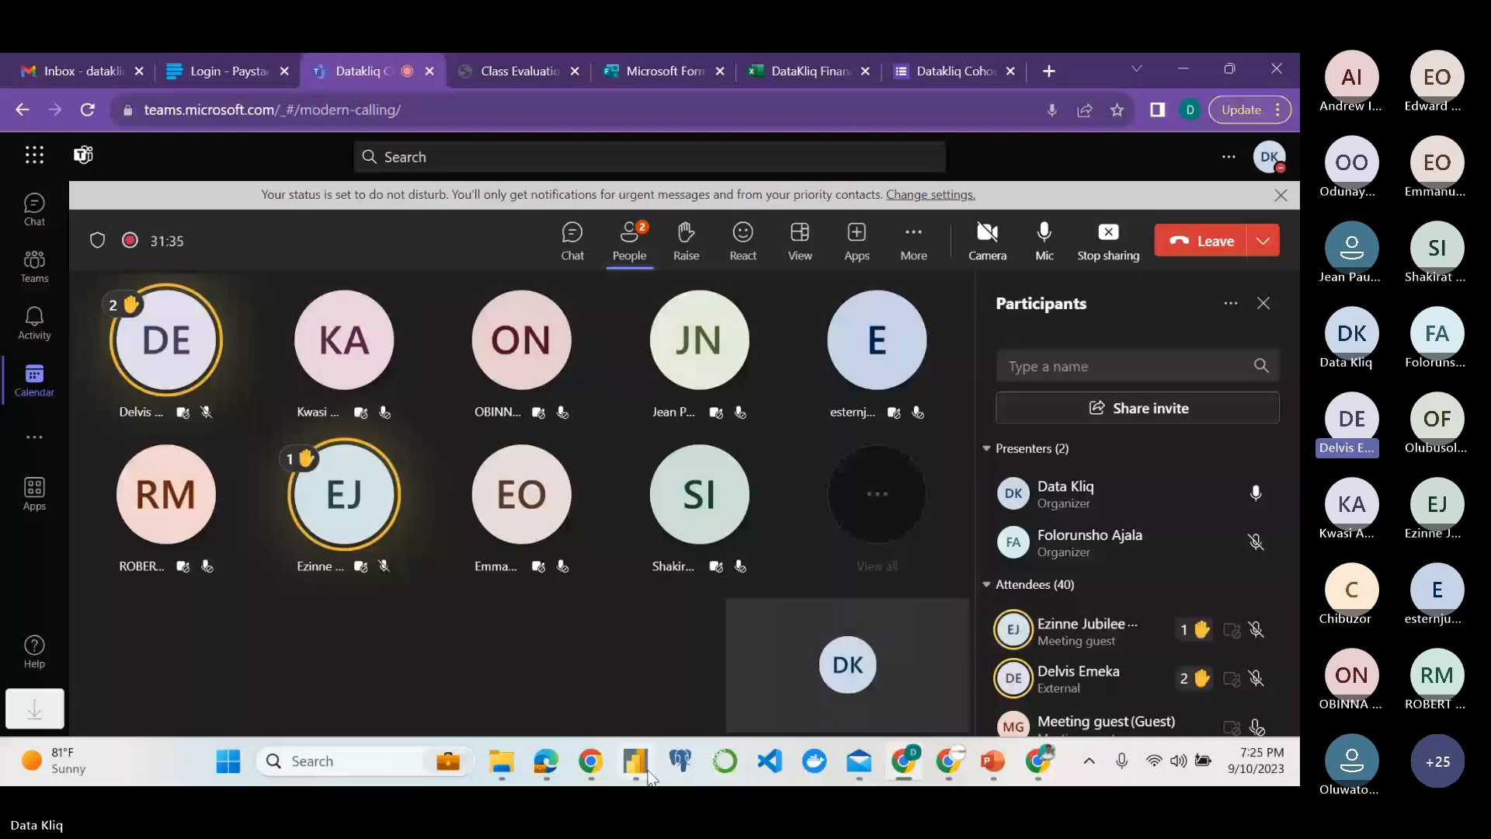
click(639, 765)
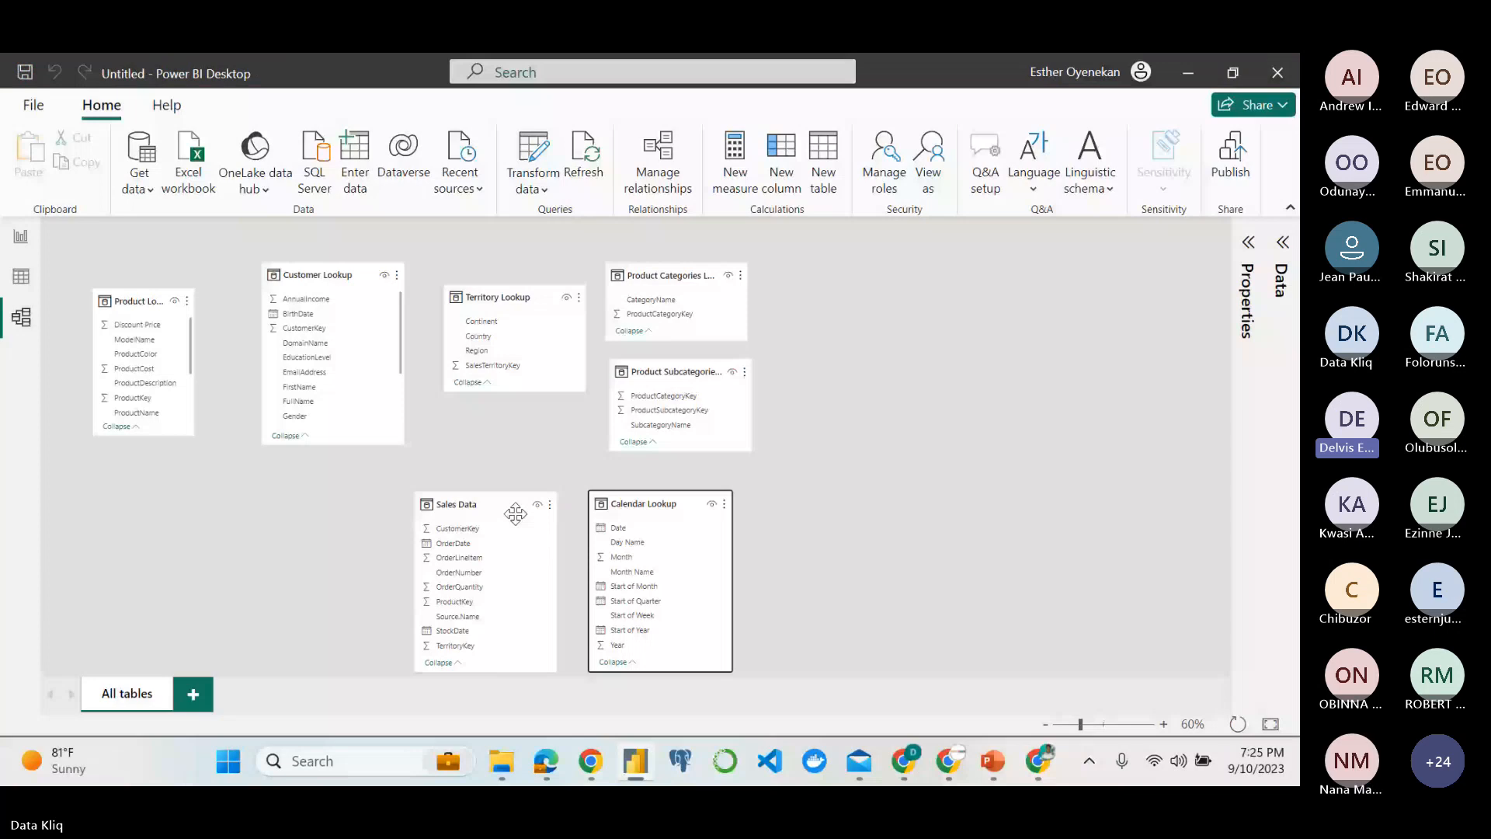
Shift Sales Data and Calendar Lookup sideways in the model so they sit side by side with only a narrow gap.
click(515, 513)
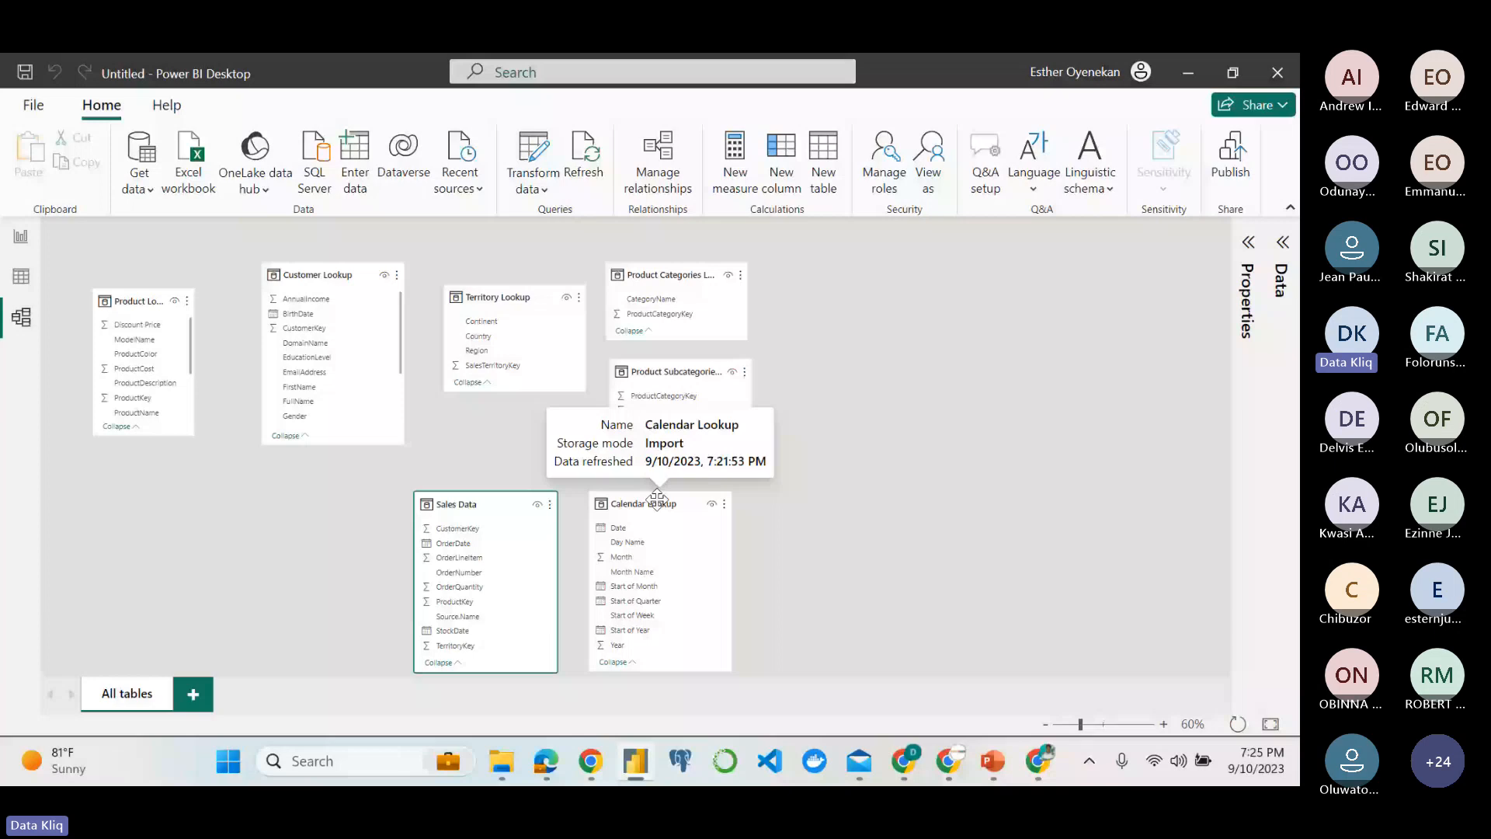
click(1164, 726)
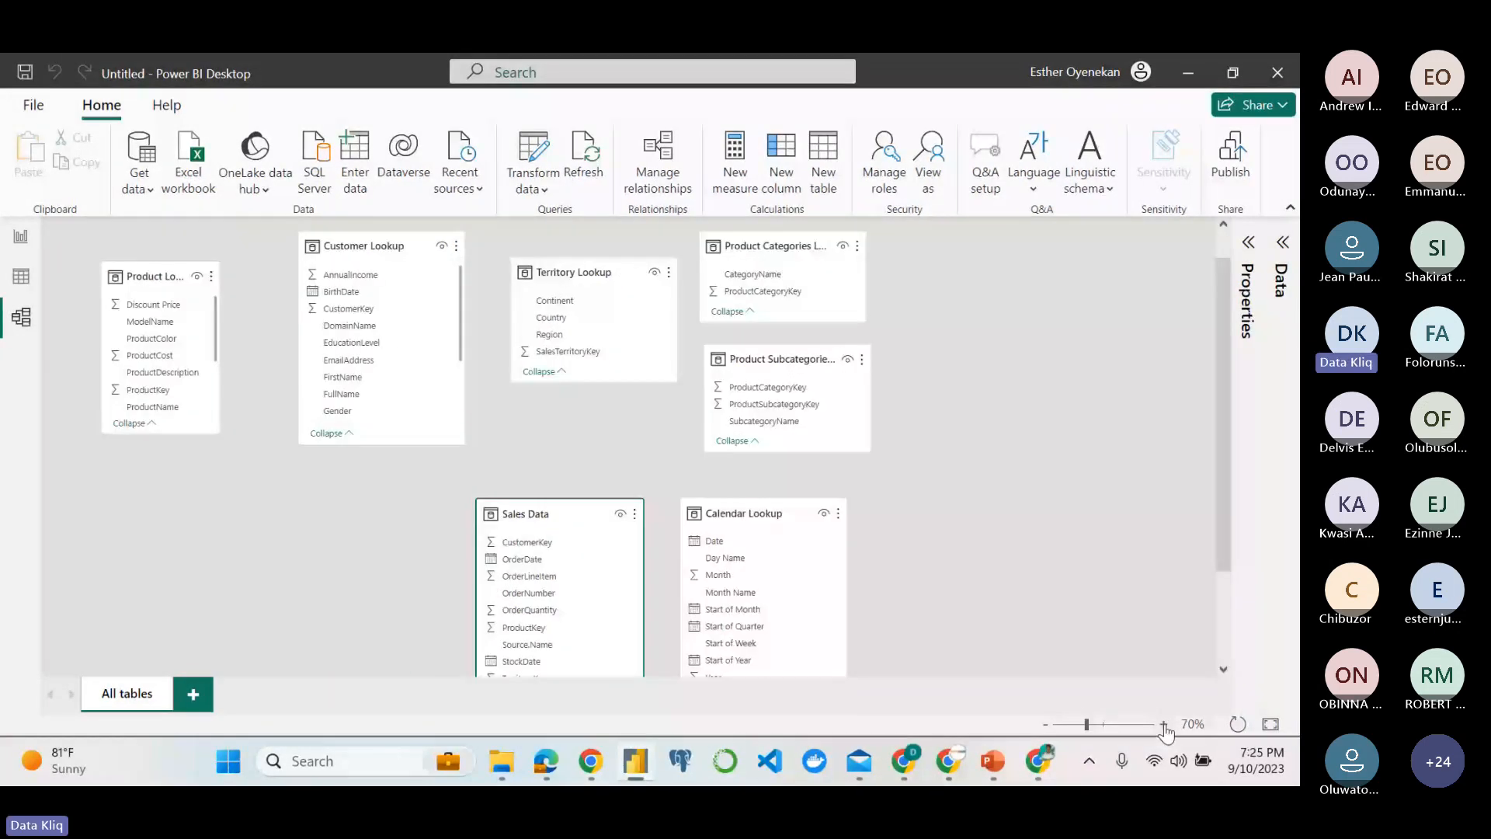
click(1164, 726)
scroll(1098, 603, down, 1)
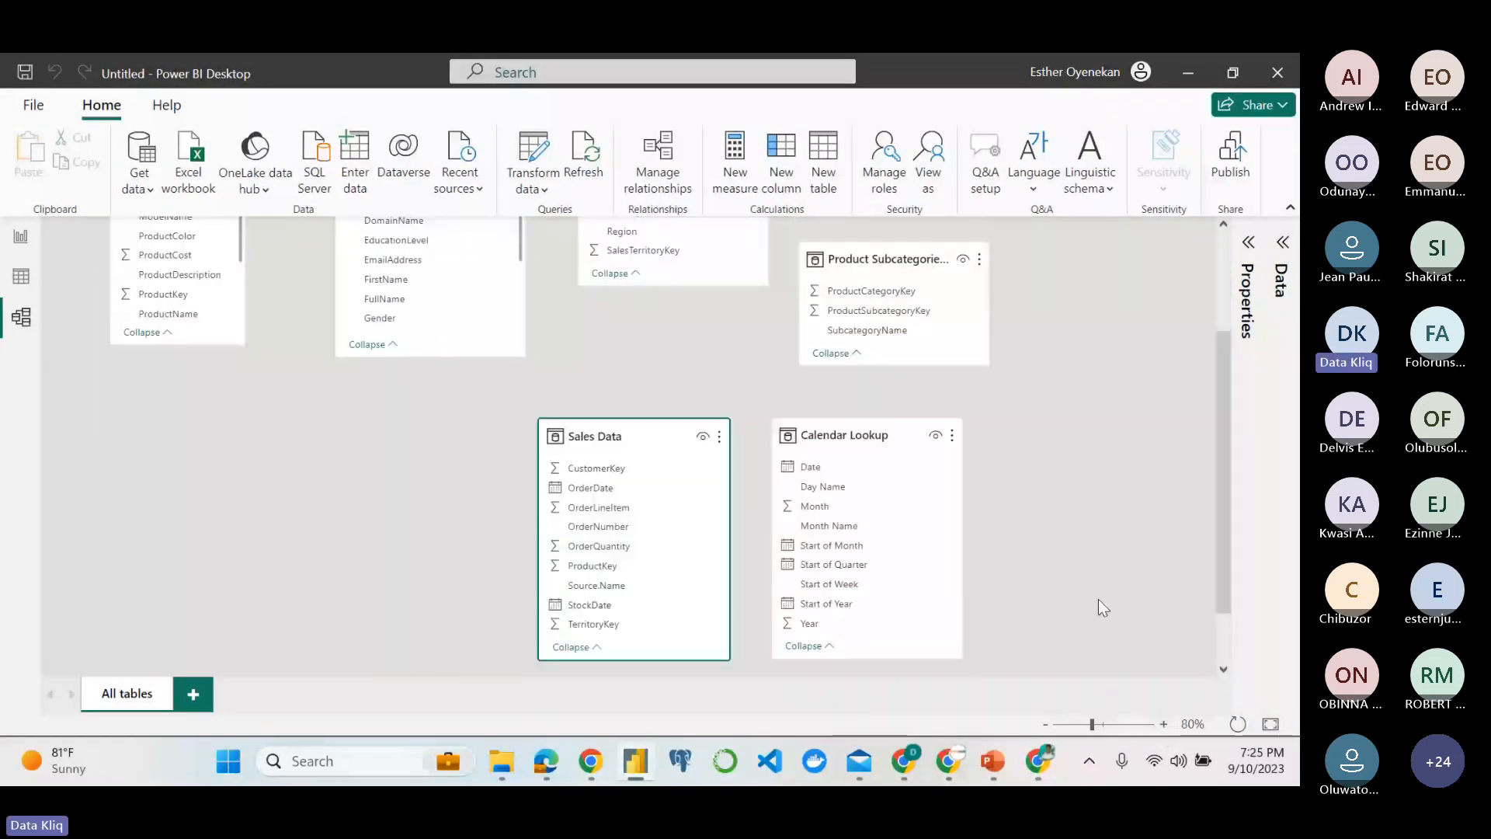
scroll(1135, 670, down, 1)
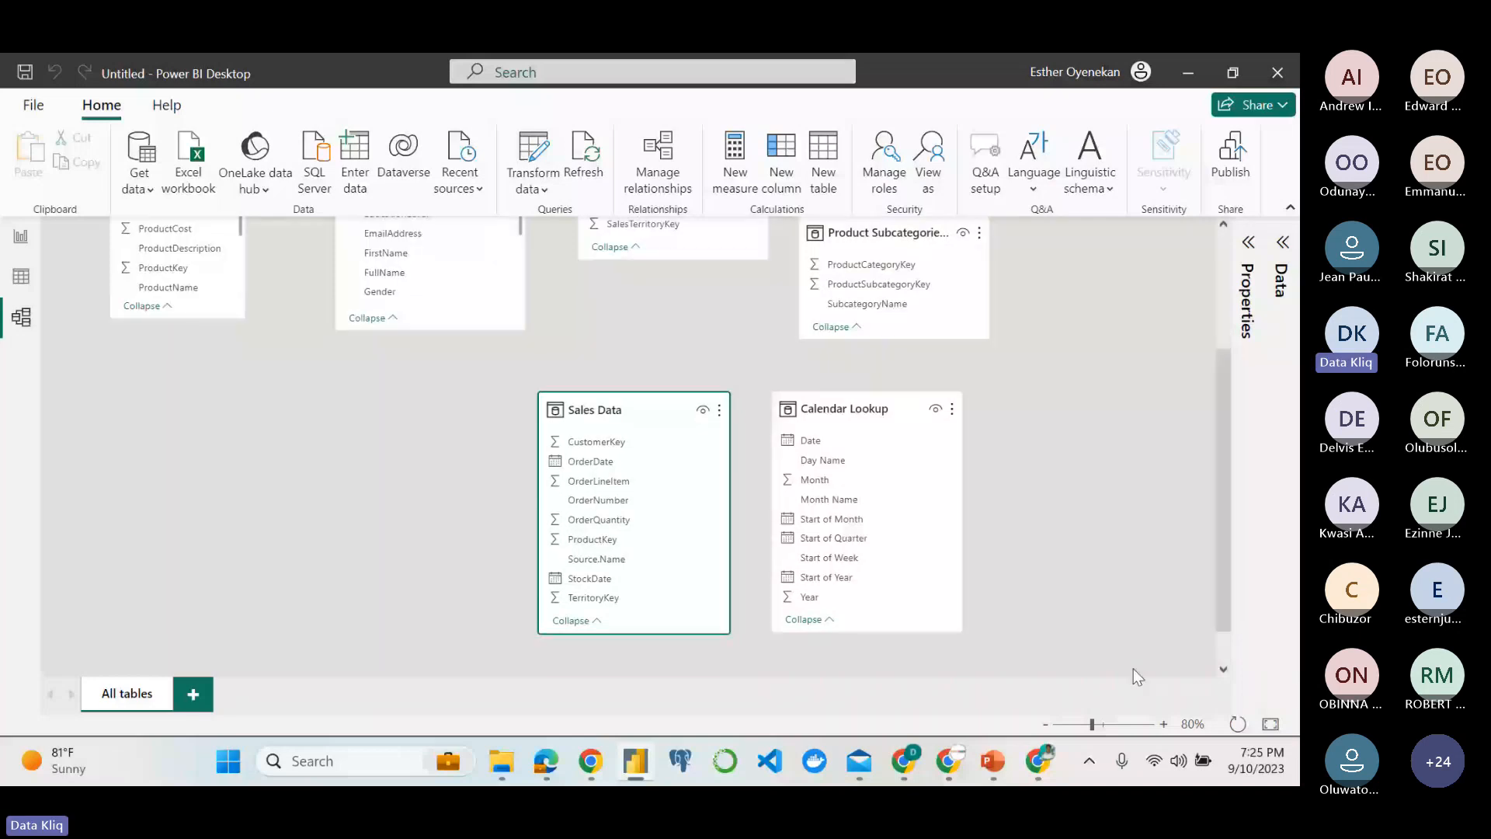
scroll(1100, 662, up, 1)
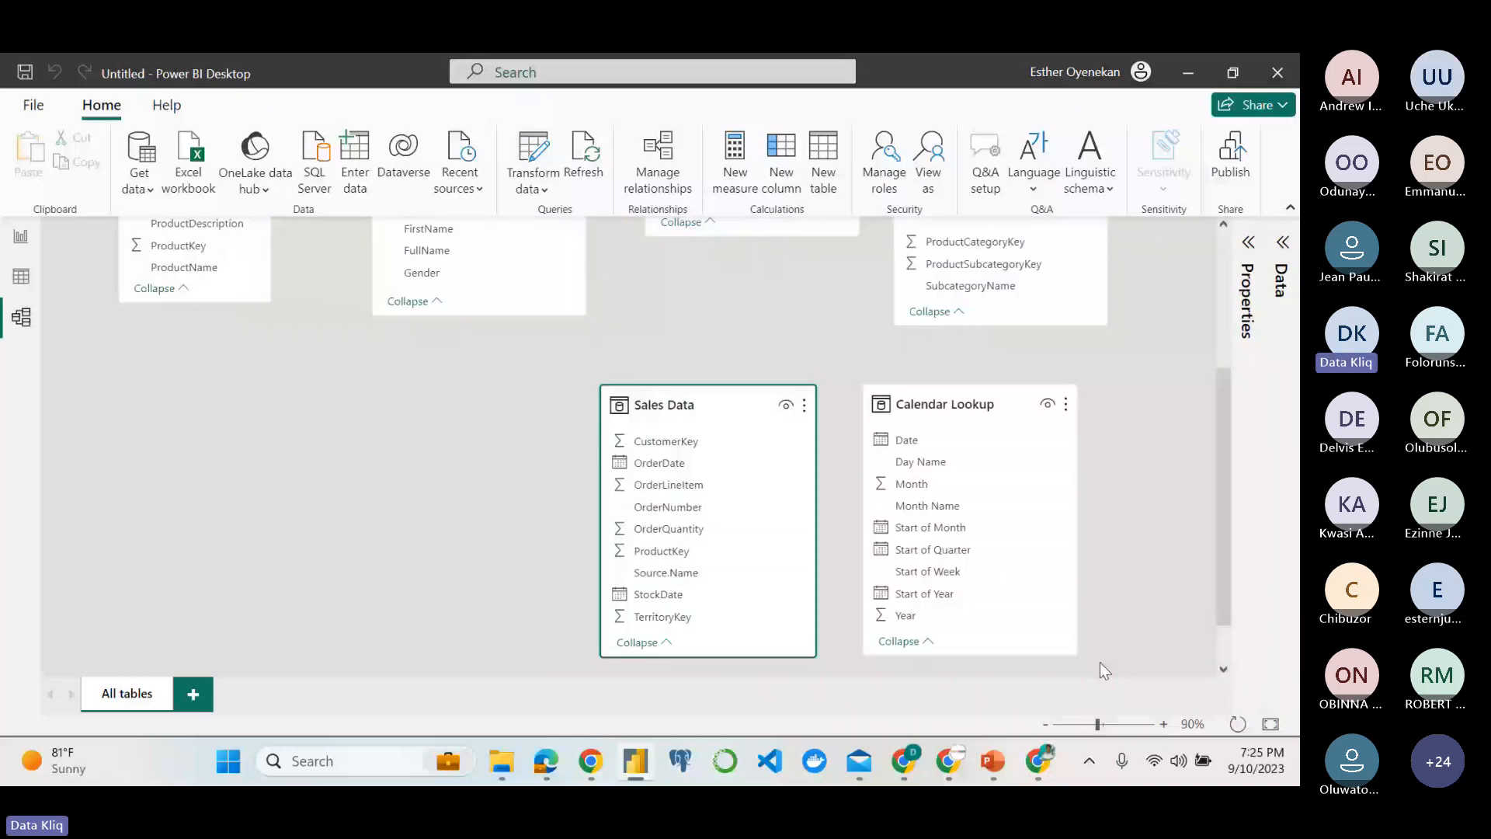
drag(705, 411, 593, 412)
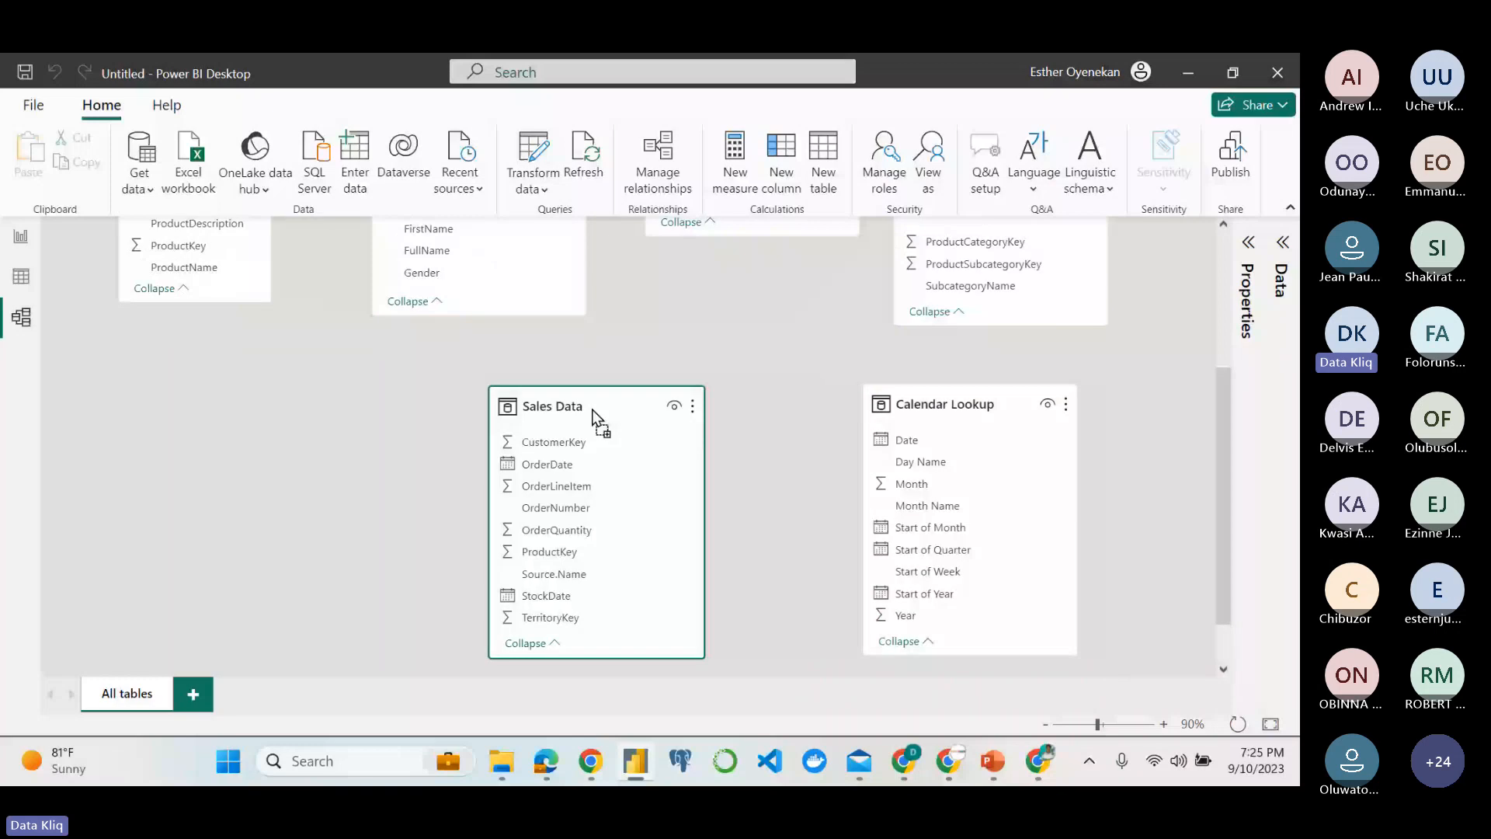
drag(941, 408, 797, 408)
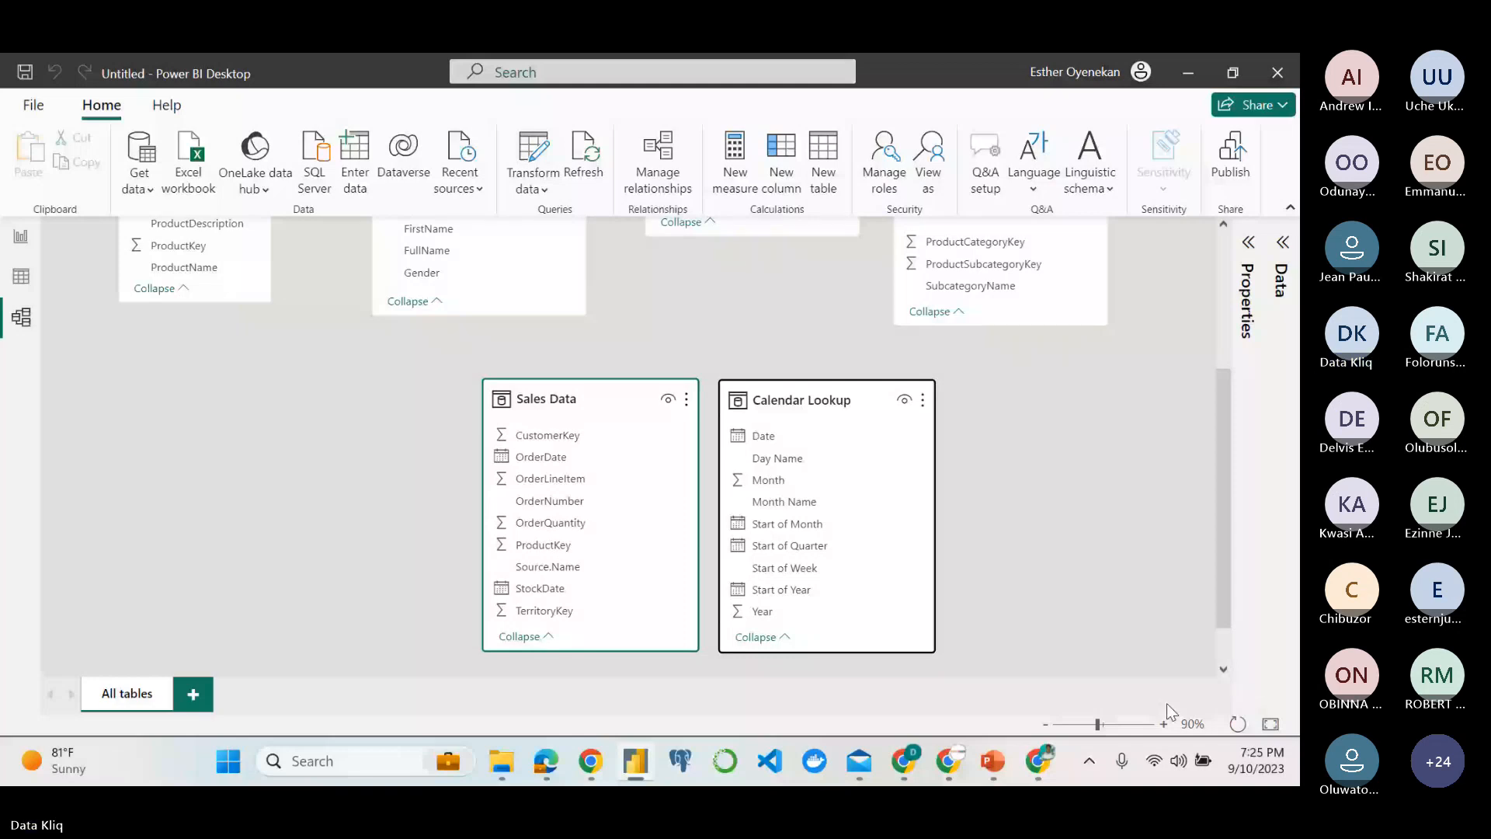
click(1164, 724)
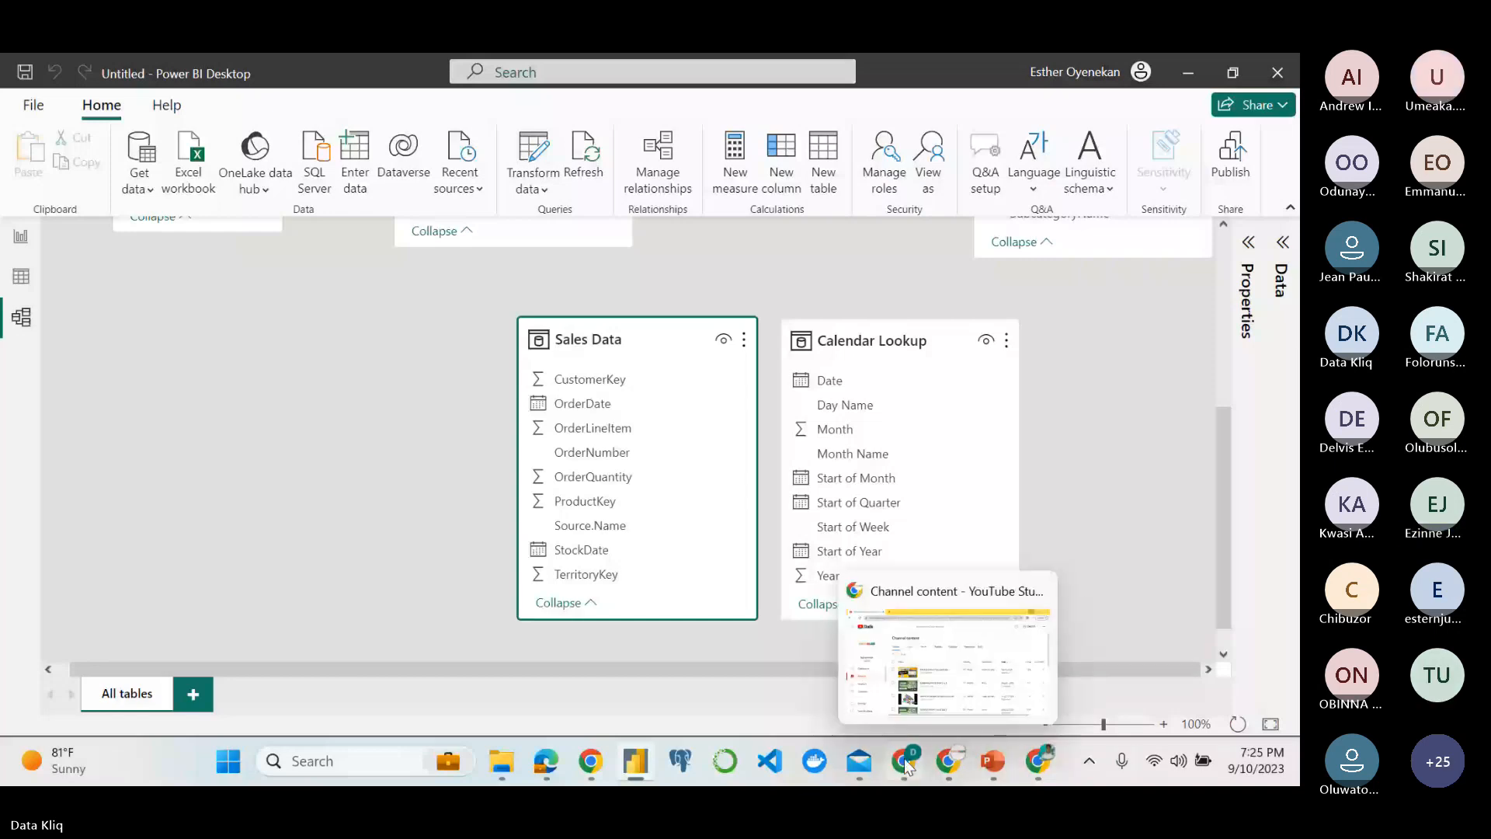
Switch to the Teams meeting in the browser and check the participants list for raised hands.
mouse_move(907, 761)
click(927, 682)
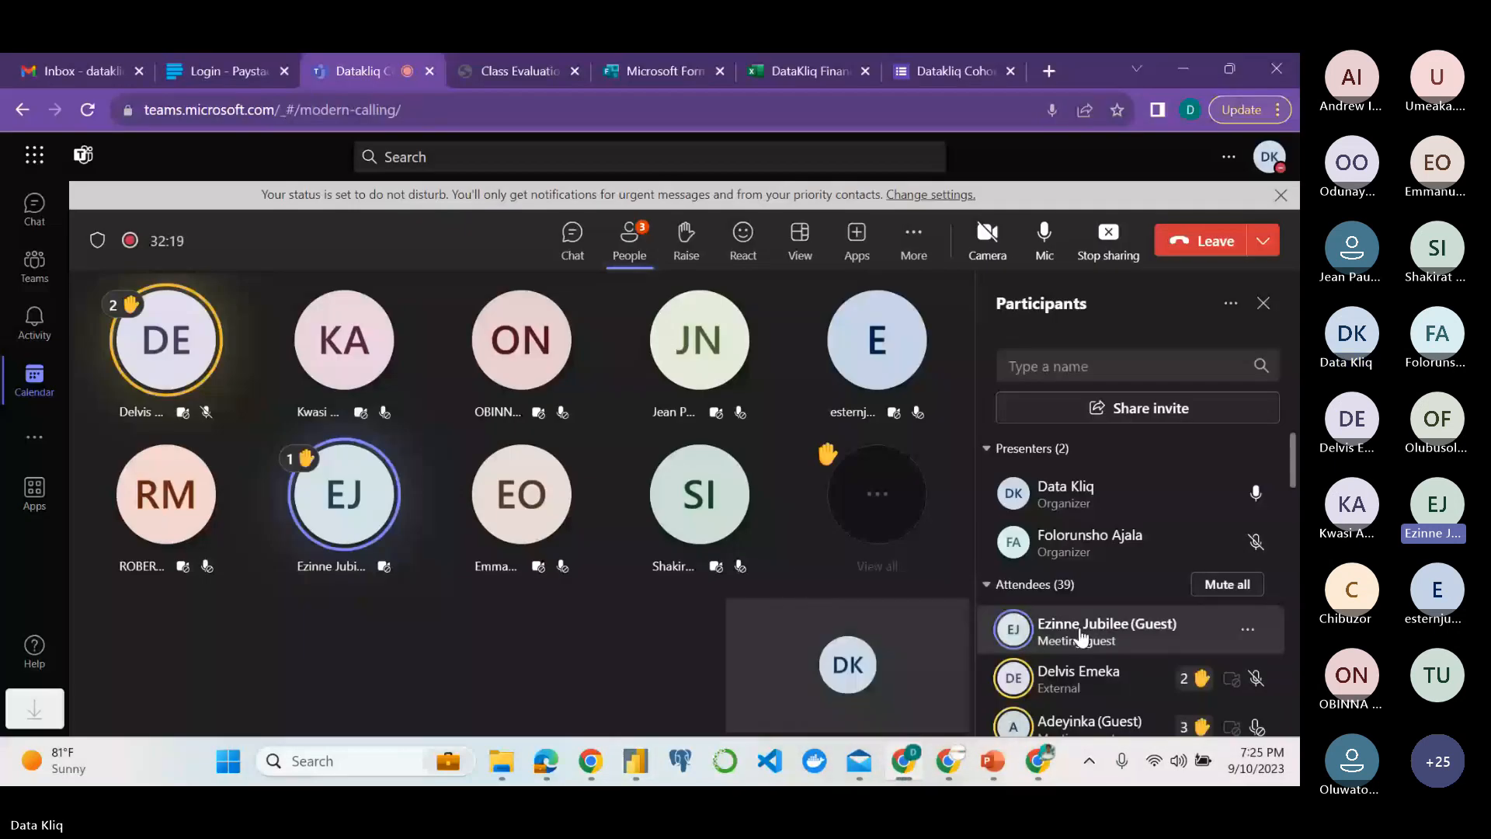
scroll(1041, 670, down, 2)
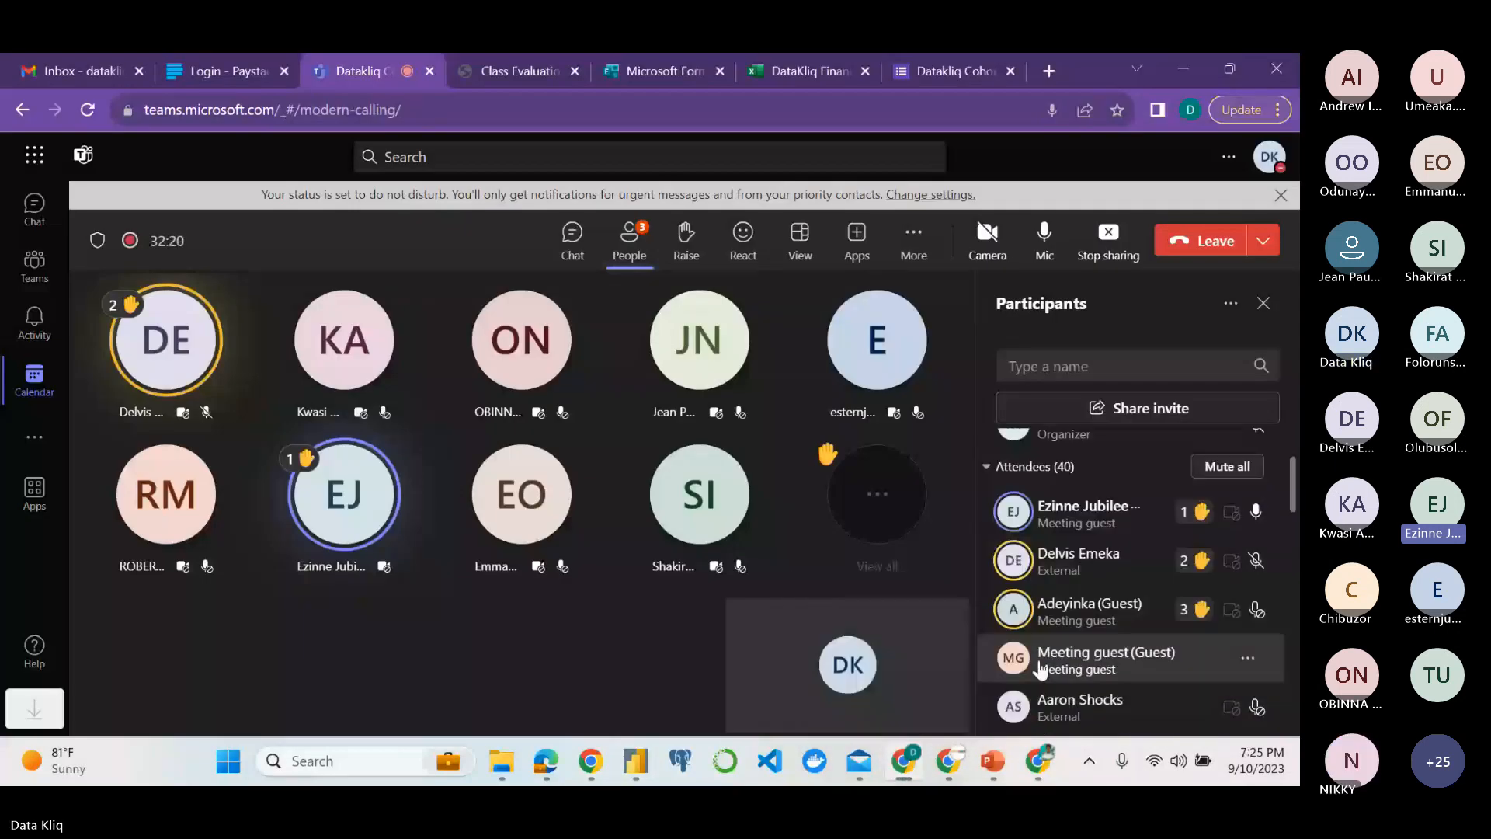
Return to Power BI Desktop and create a relationship from Date in Calendar Lookup to OrderDate in Sales Data.
click(635, 762)
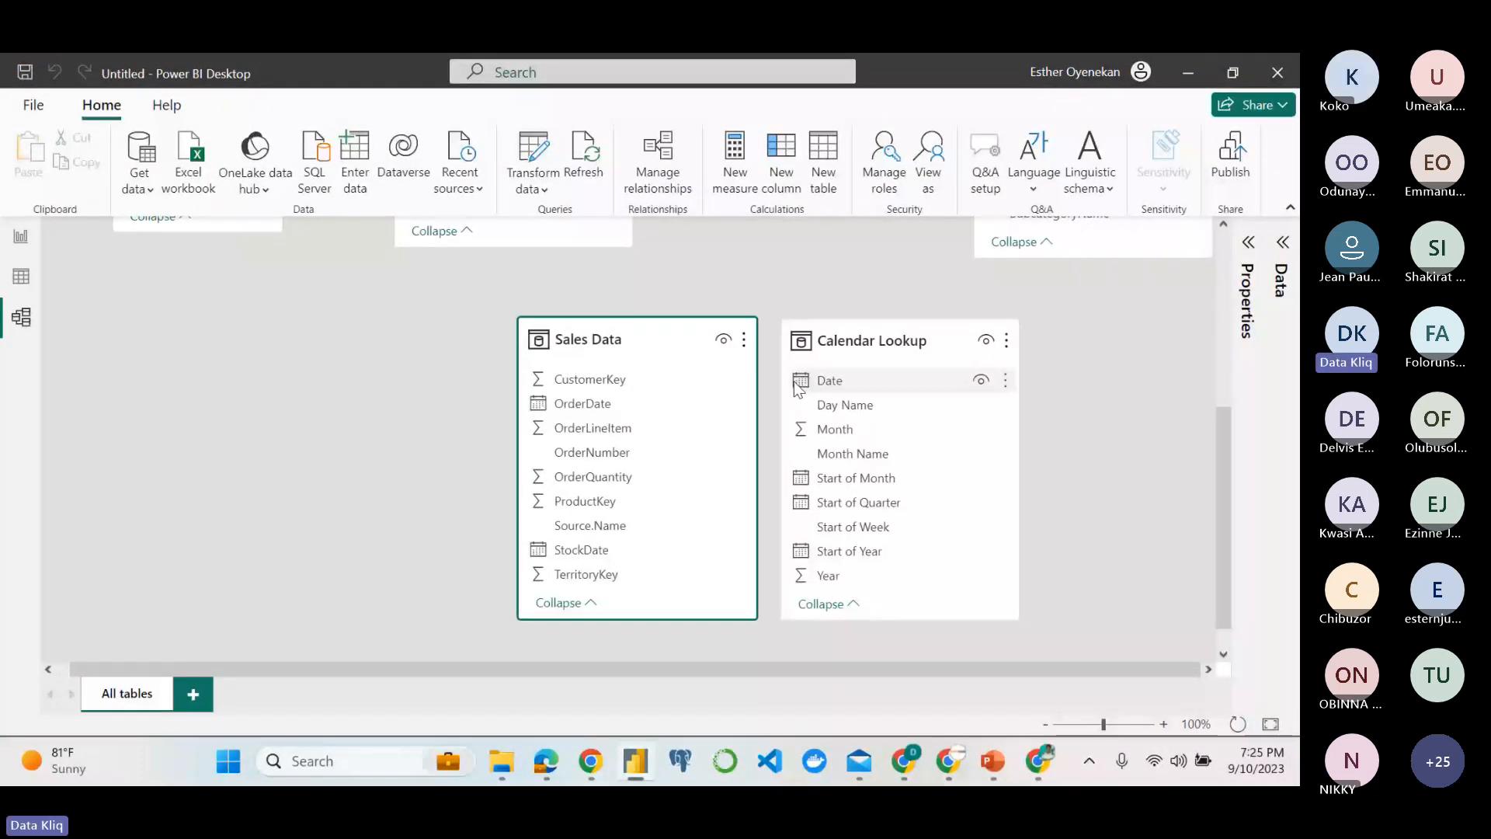
click(829, 382)
drag(845, 384, 601, 409)
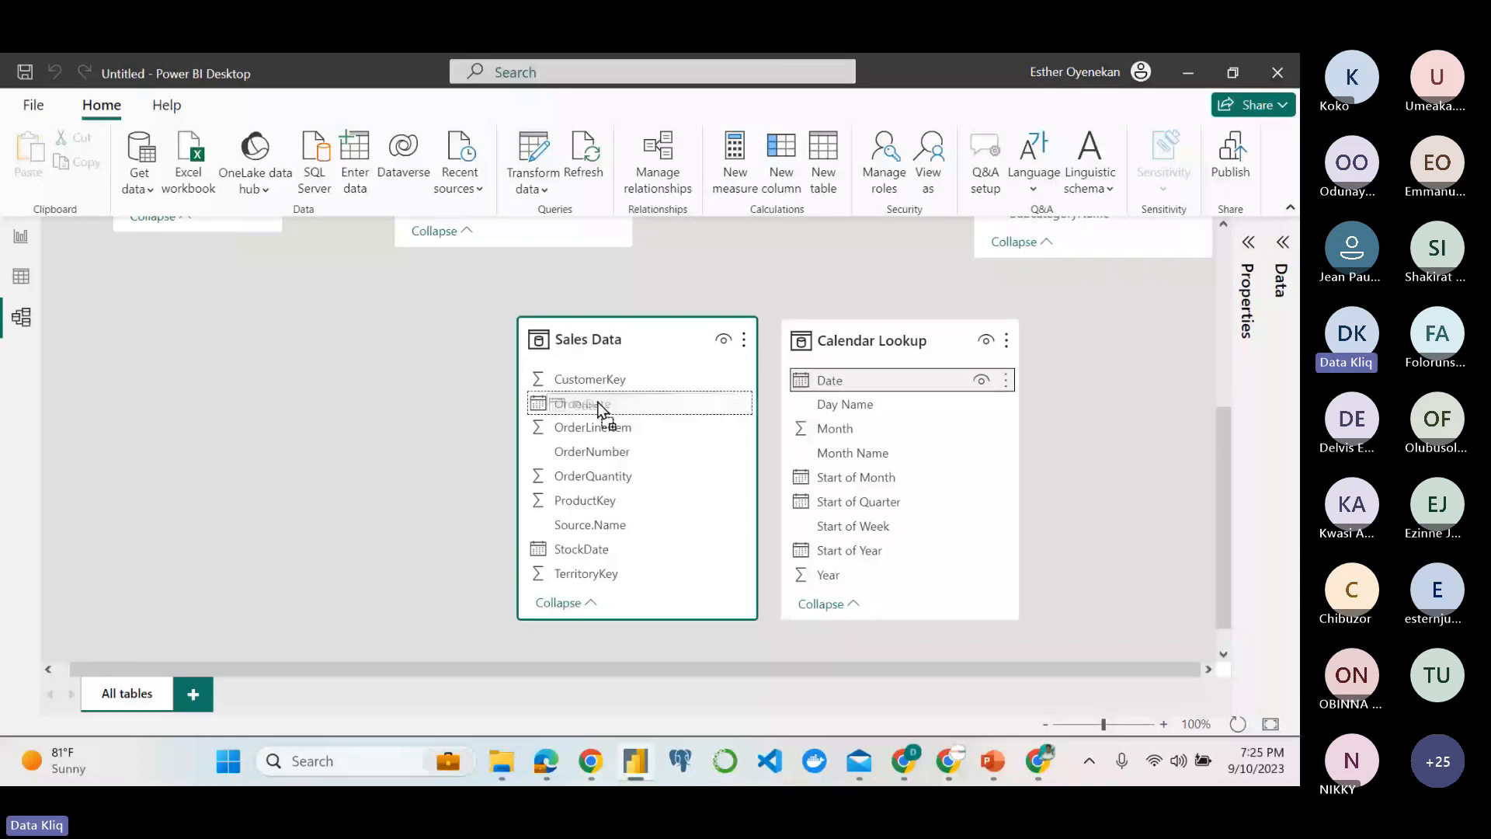
drag(601, 409, 600, 408)
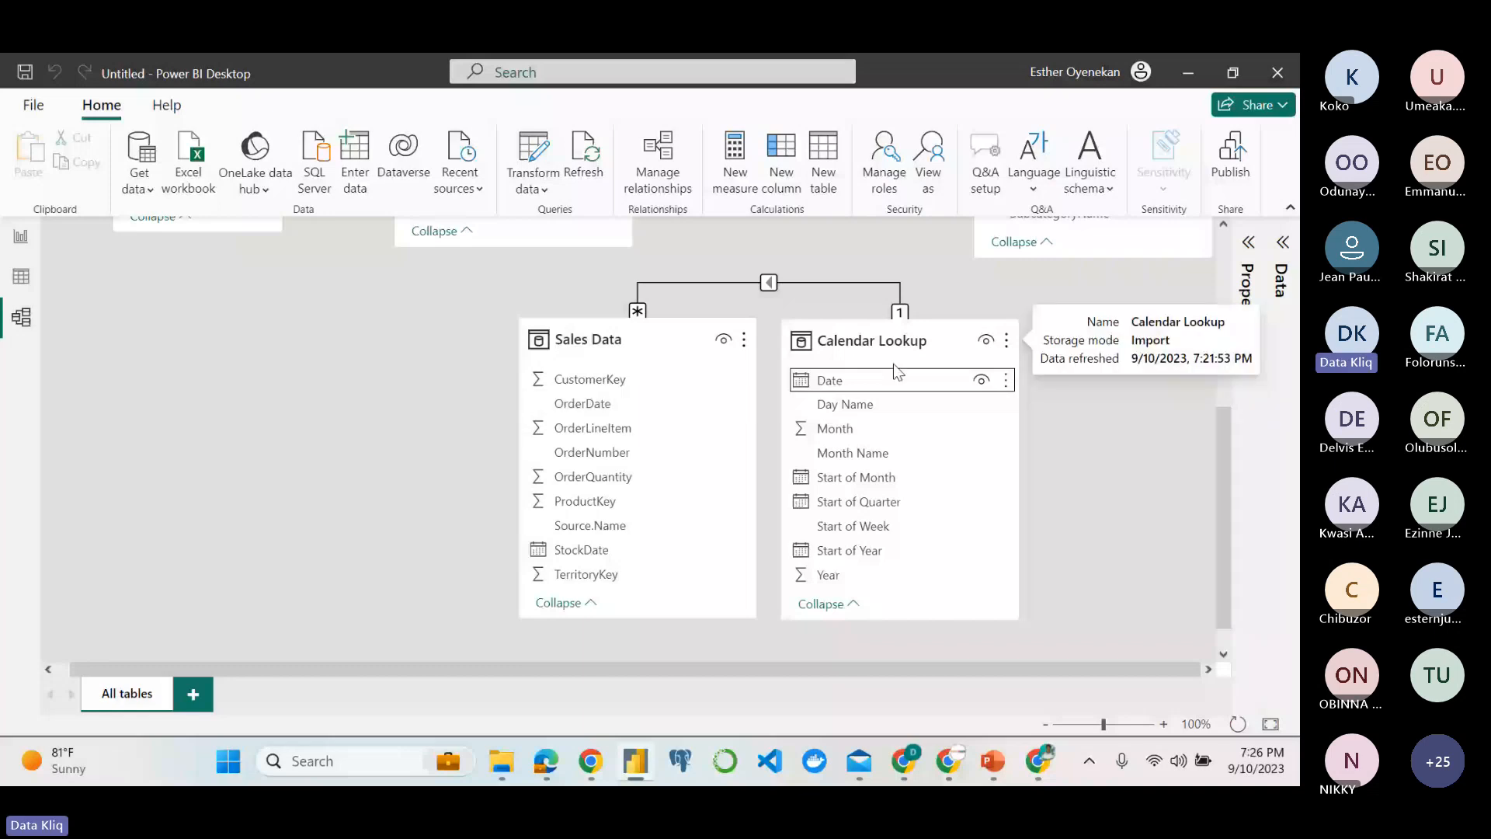
Recheck the objectives in the assignment PDF, and place Customer Lookup beside Sales Data on the side opposite Calendar Lookup.
mouse_move(554, 762)
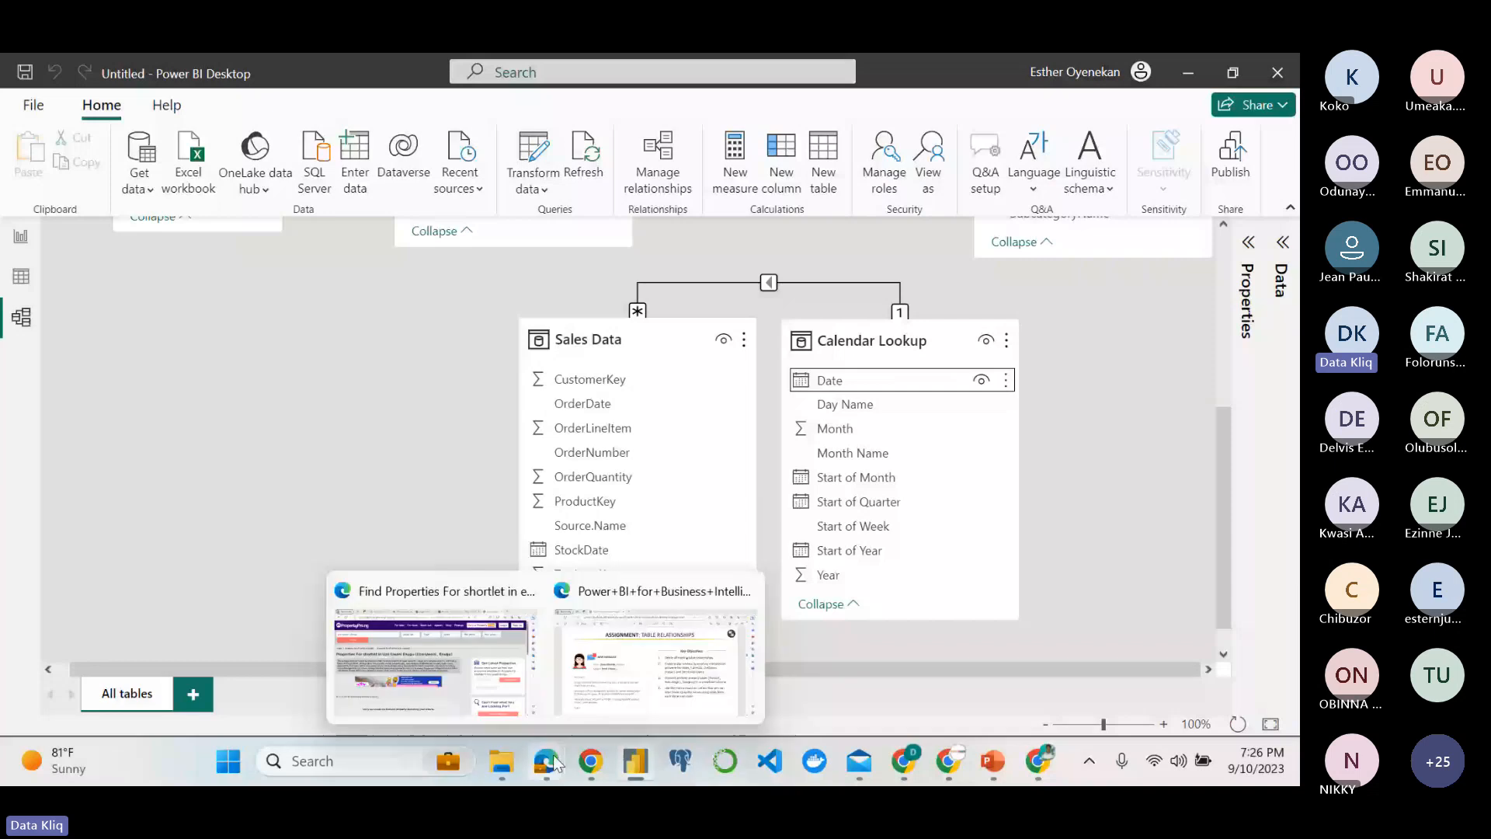
click(661, 672)
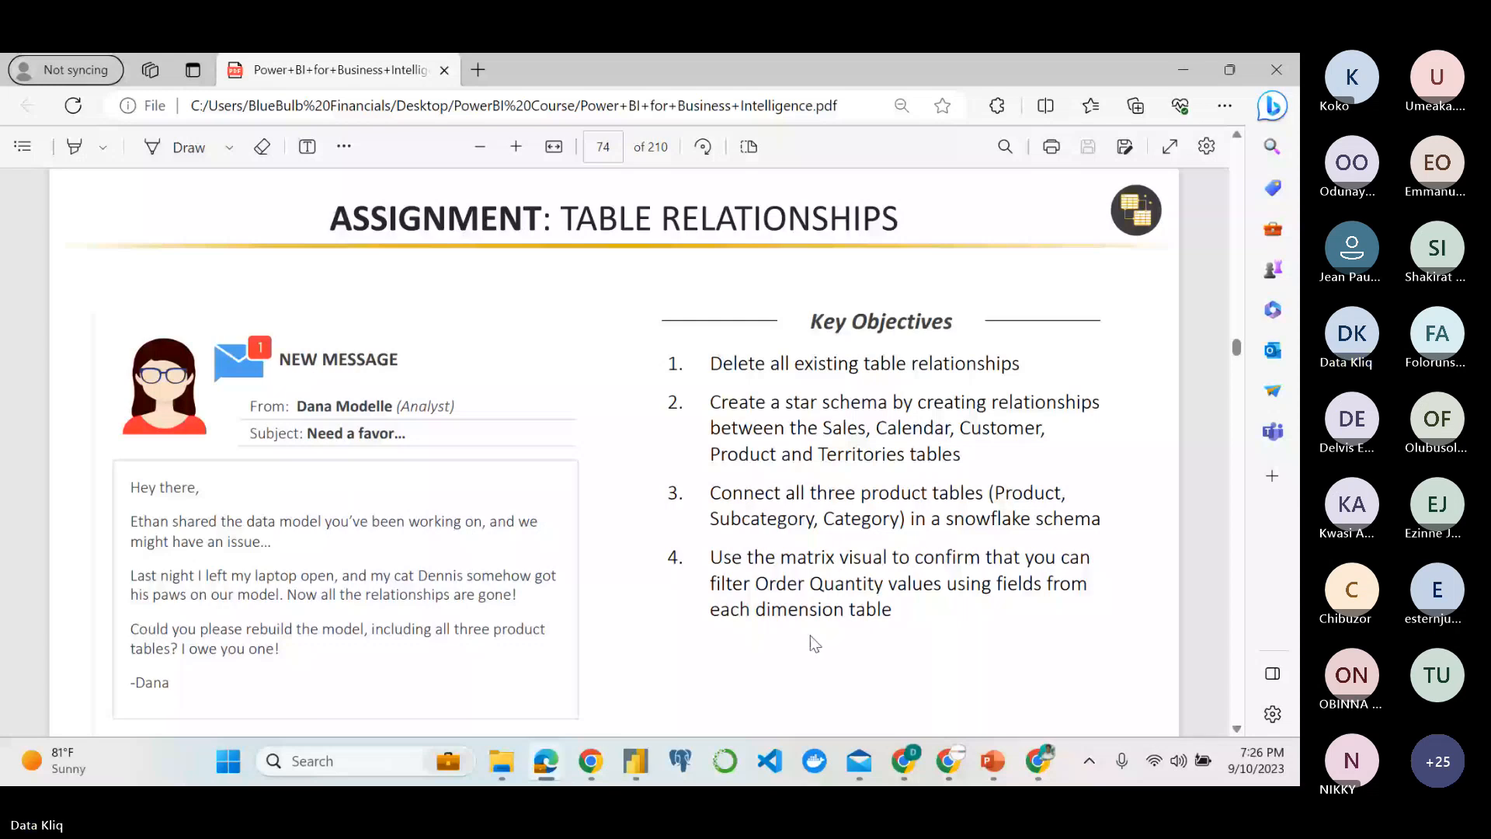
key(alt+Tab)
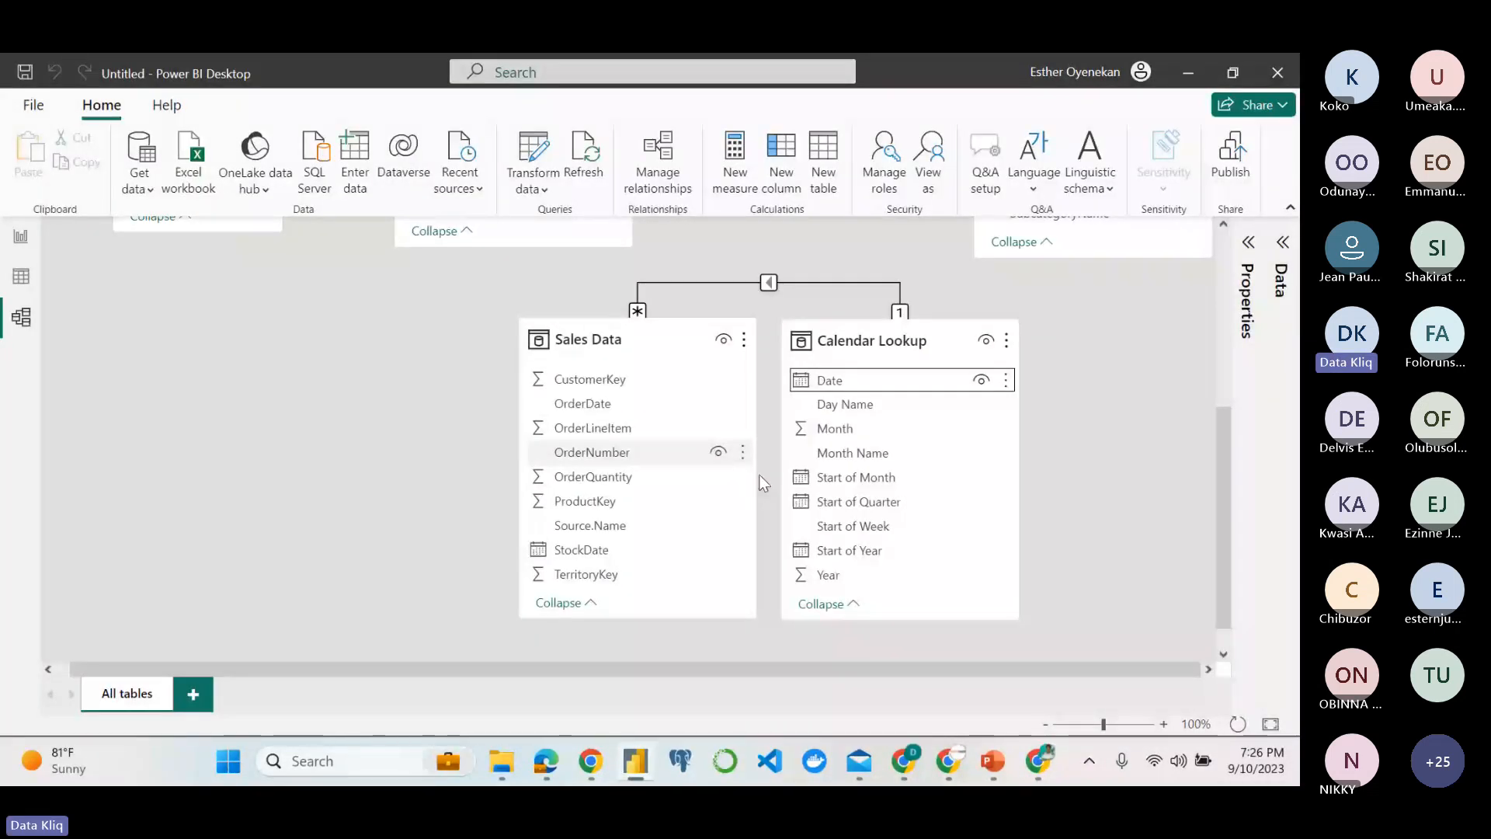
scroll(1042, 614, up, 5)
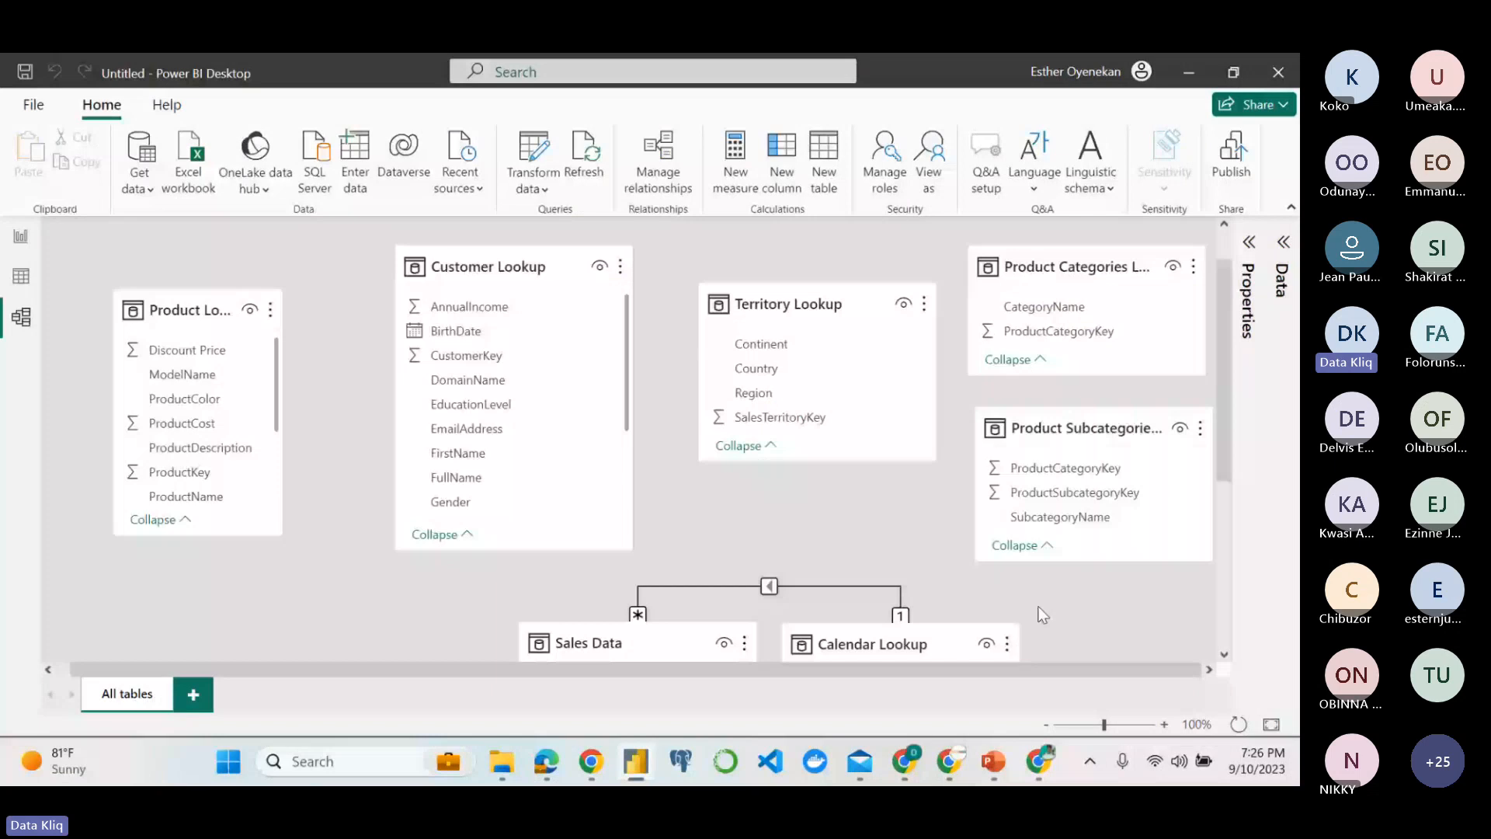
drag(480, 293, 424, 492)
scroll(424, 492, down, 3)
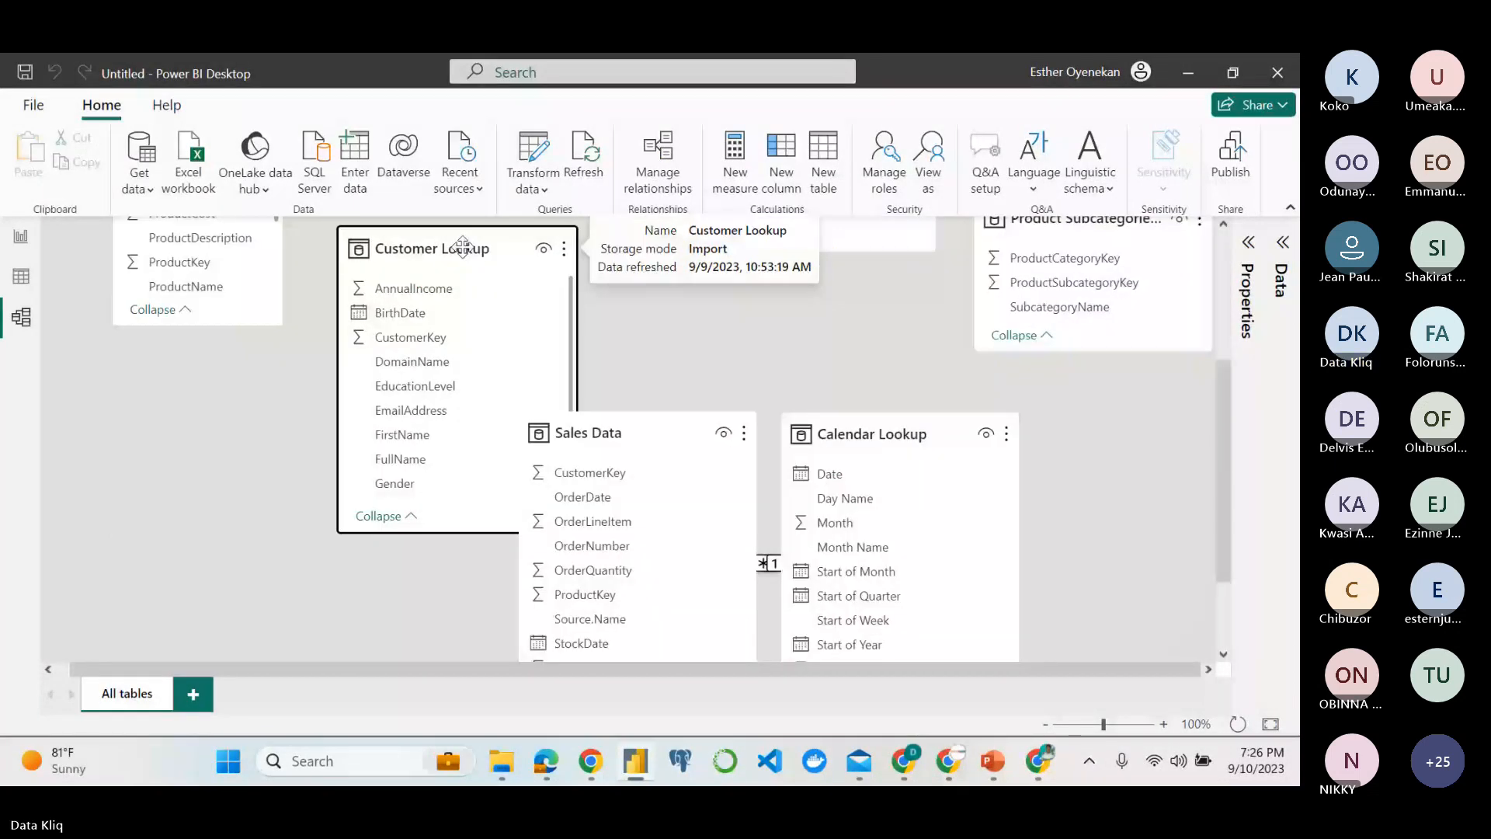
drag(462, 248, 359, 372)
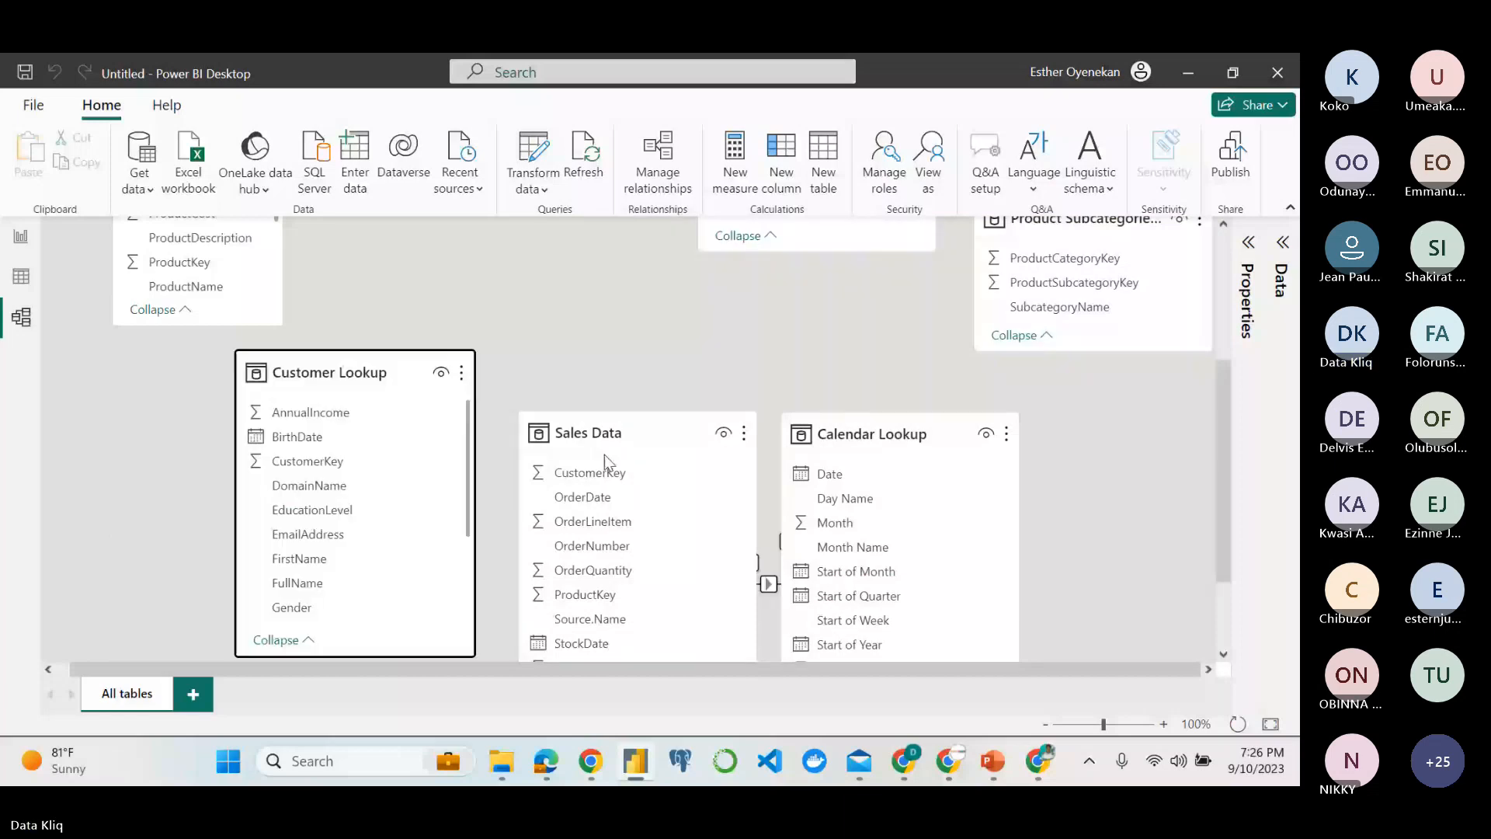
drag(604, 436, 584, 360)
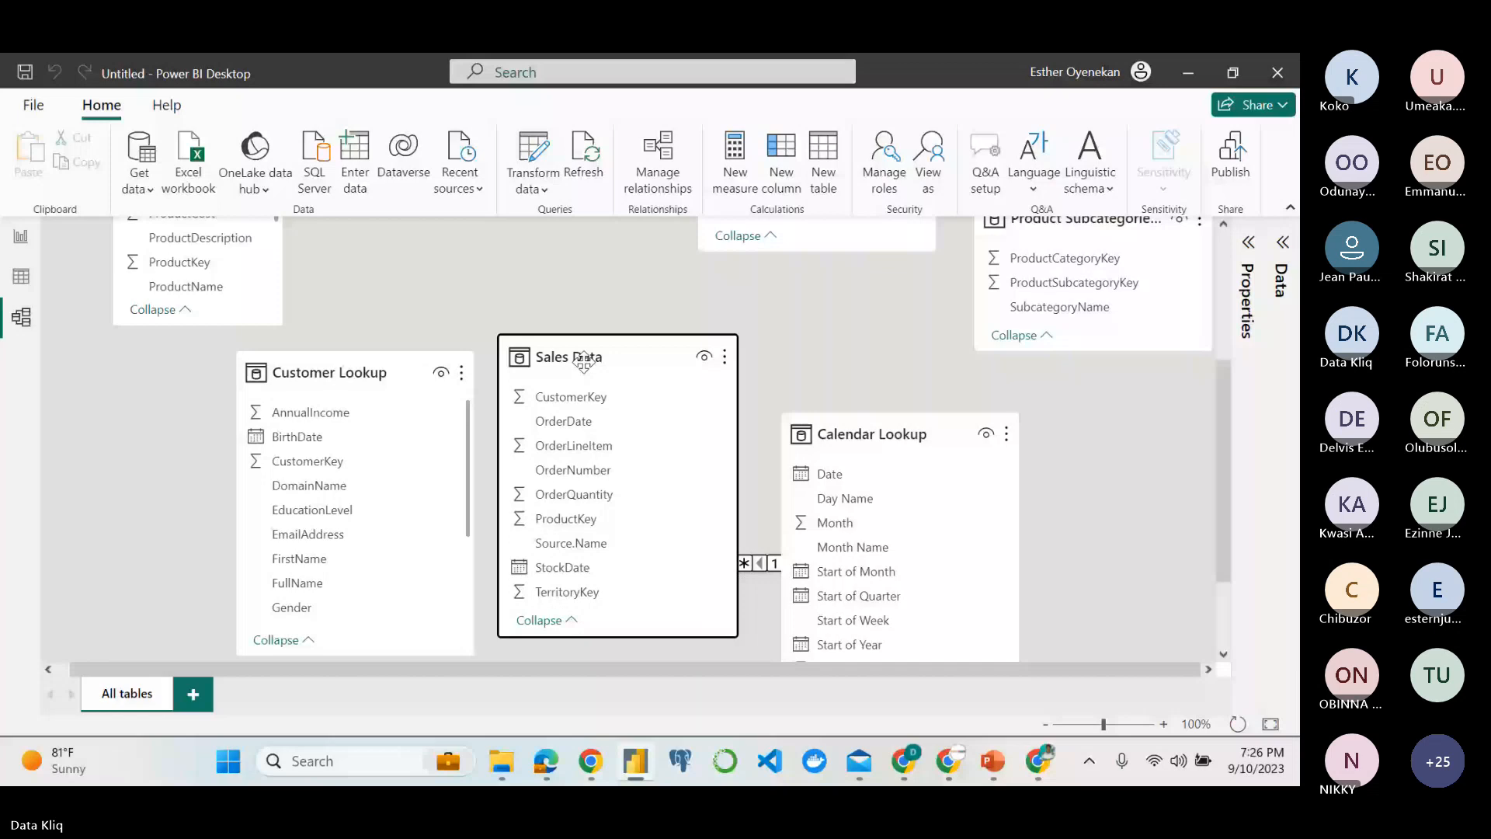
click(544, 620)
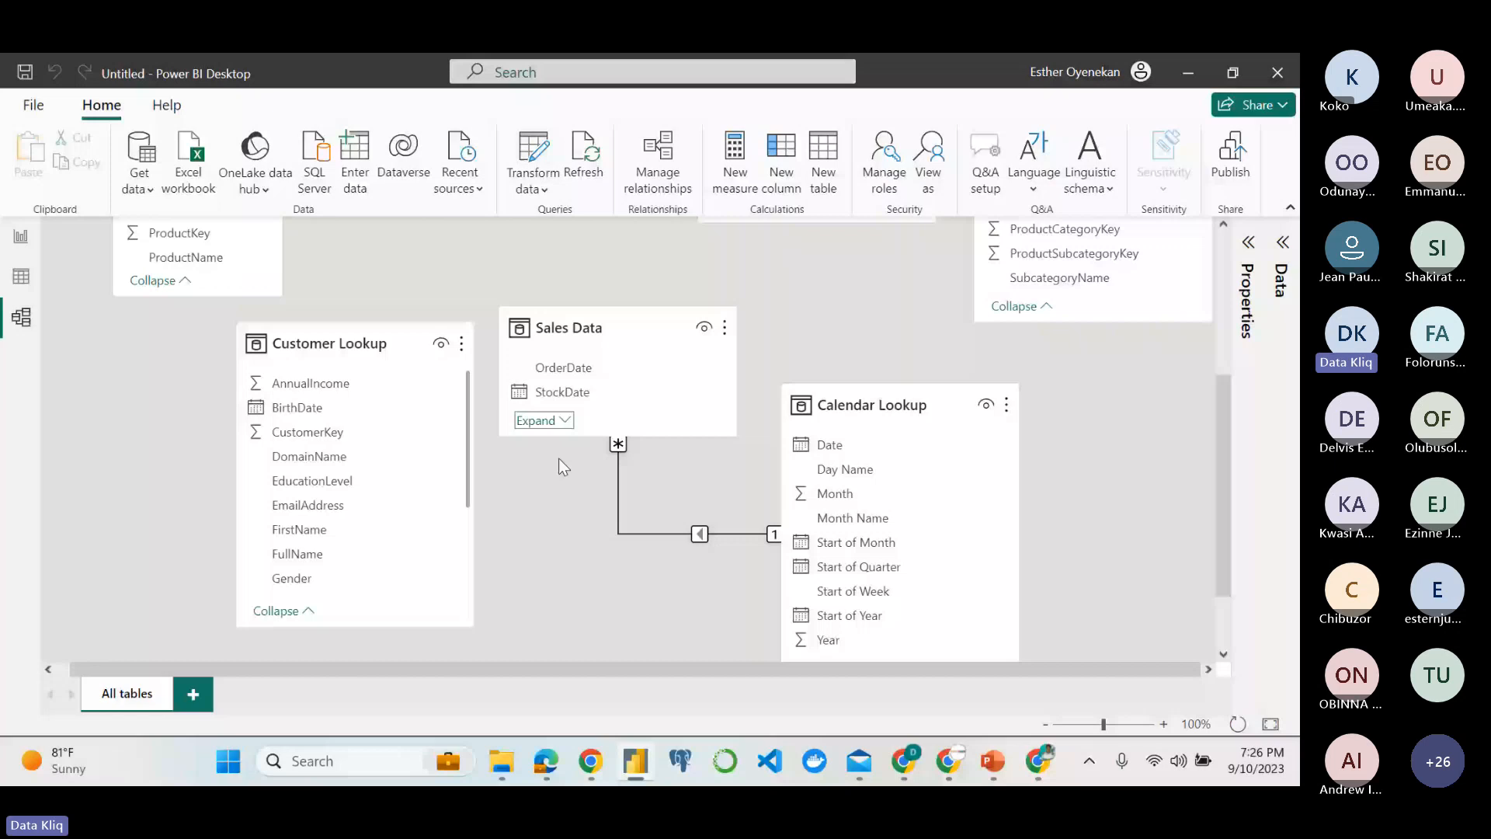
click(543, 420)
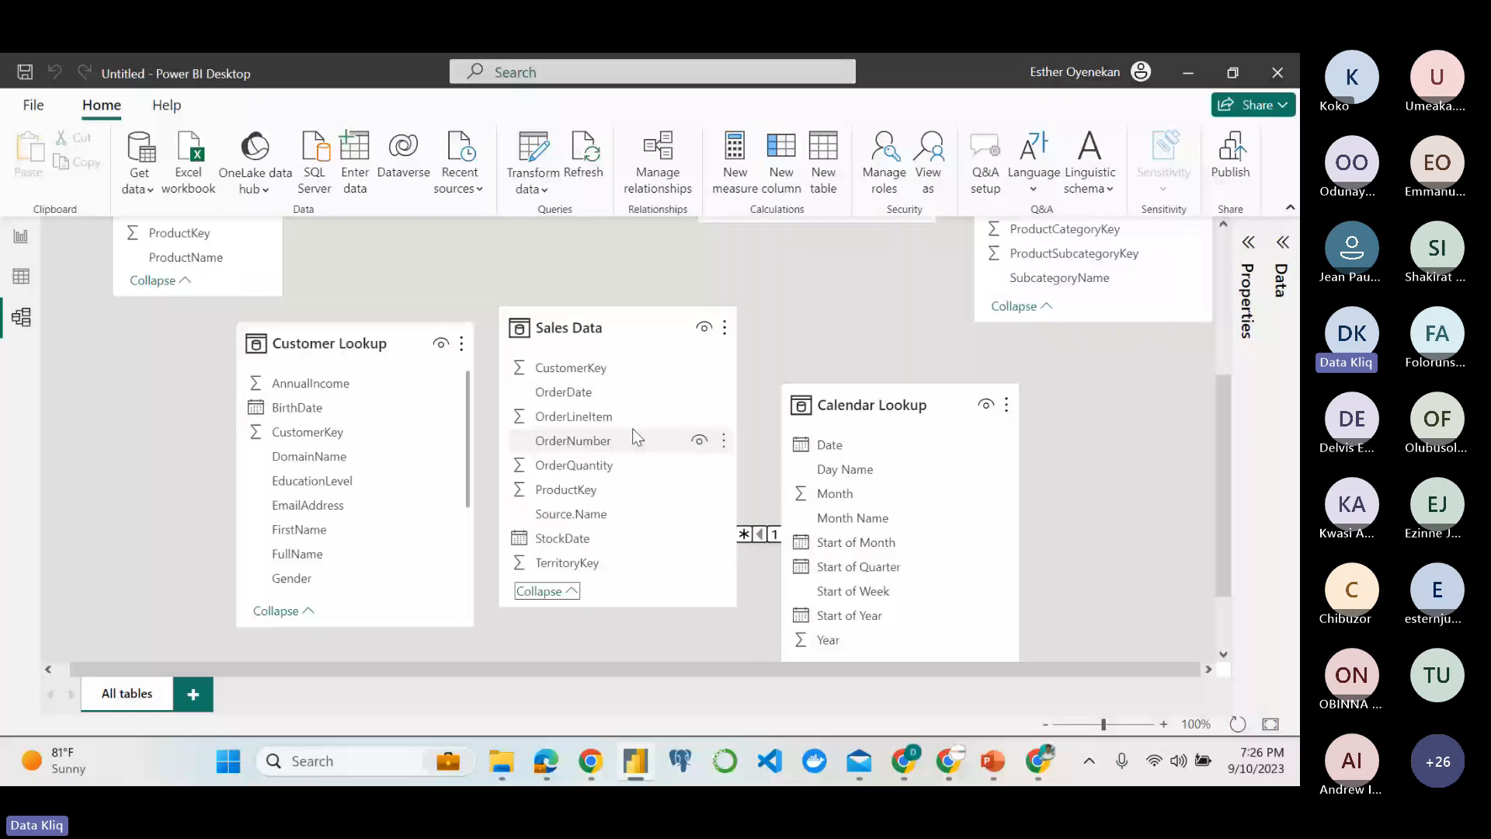
Relate CustomerKey in Sales Data to CustomerKey in Customer Lookup, and move Customer Lookup farther from Sales Data.
click(365, 353)
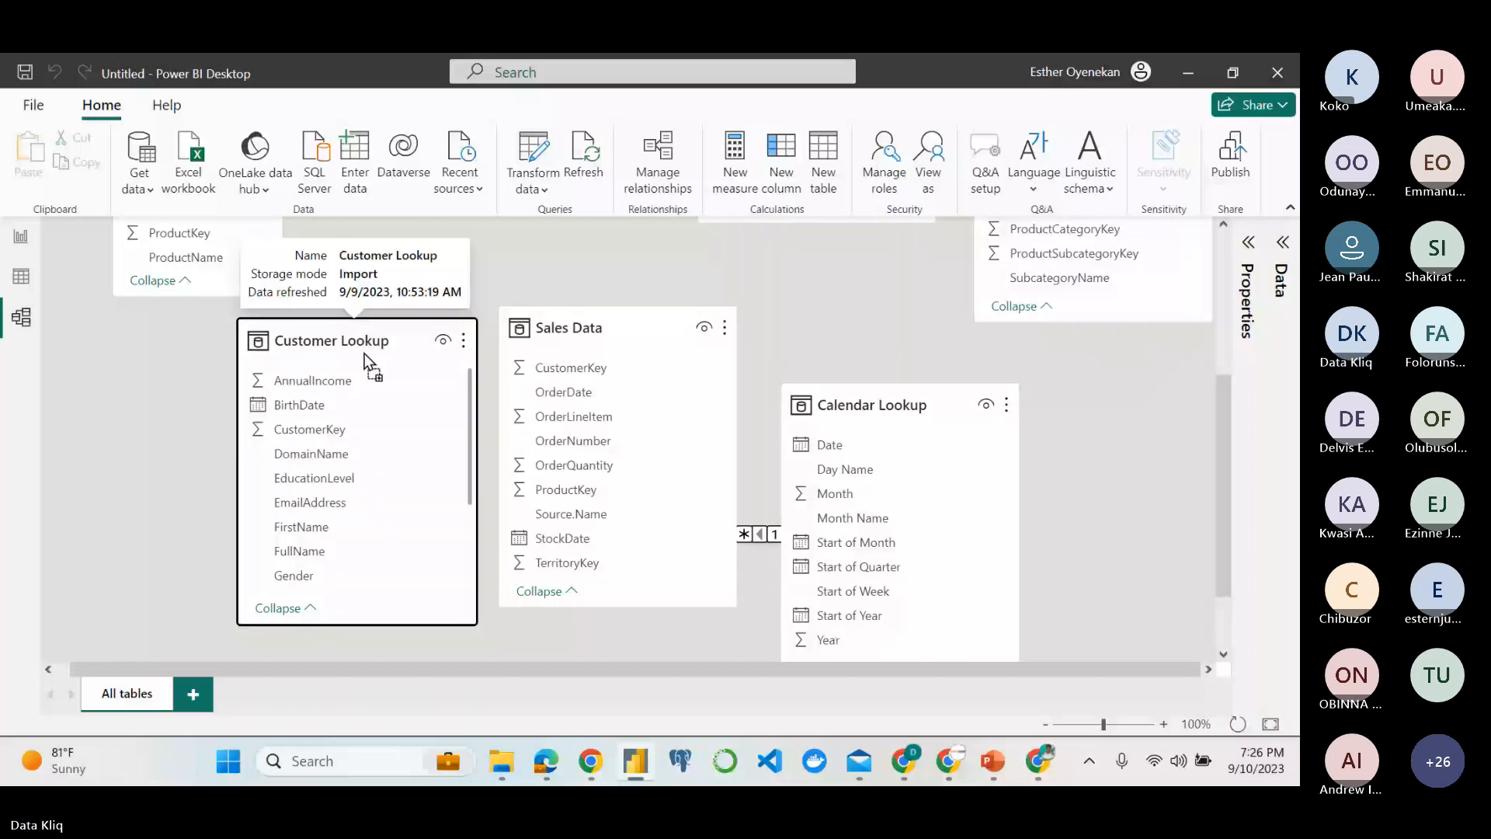
drag(365, 353, 366, 344)
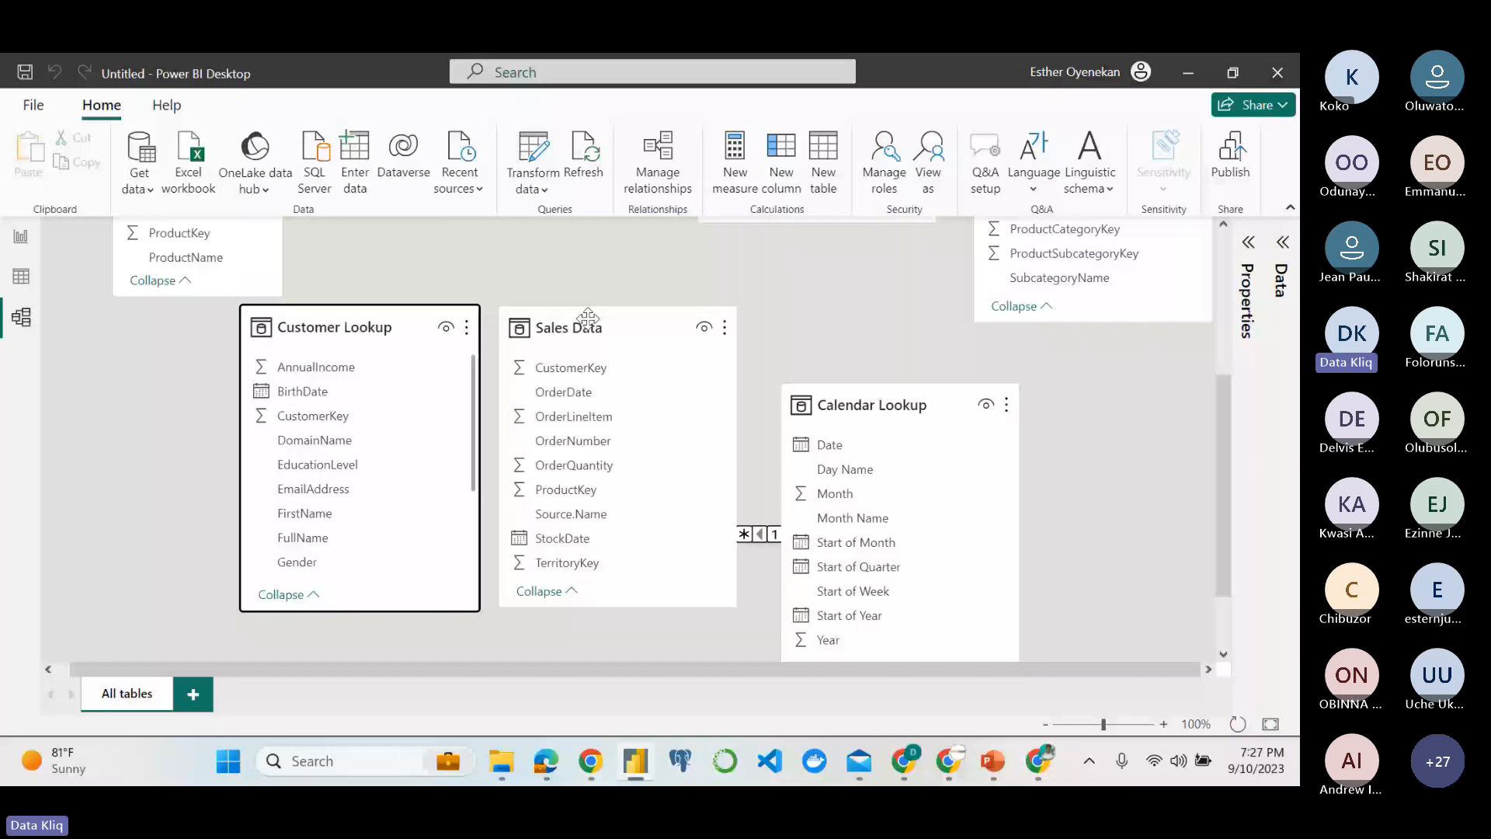
drag(571, 368, 426, 382)
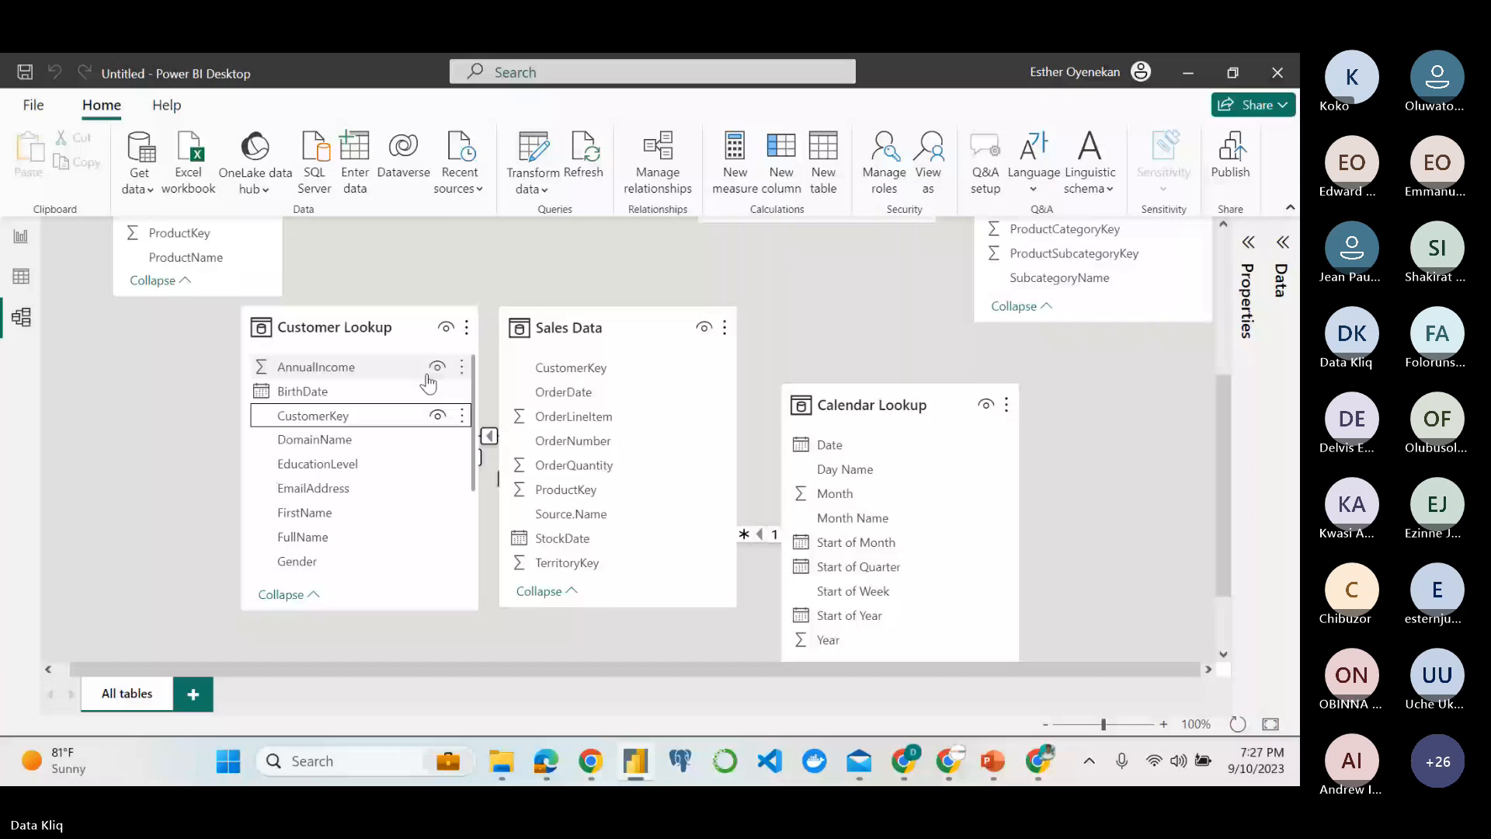
drag(397, 341, 310, 373)
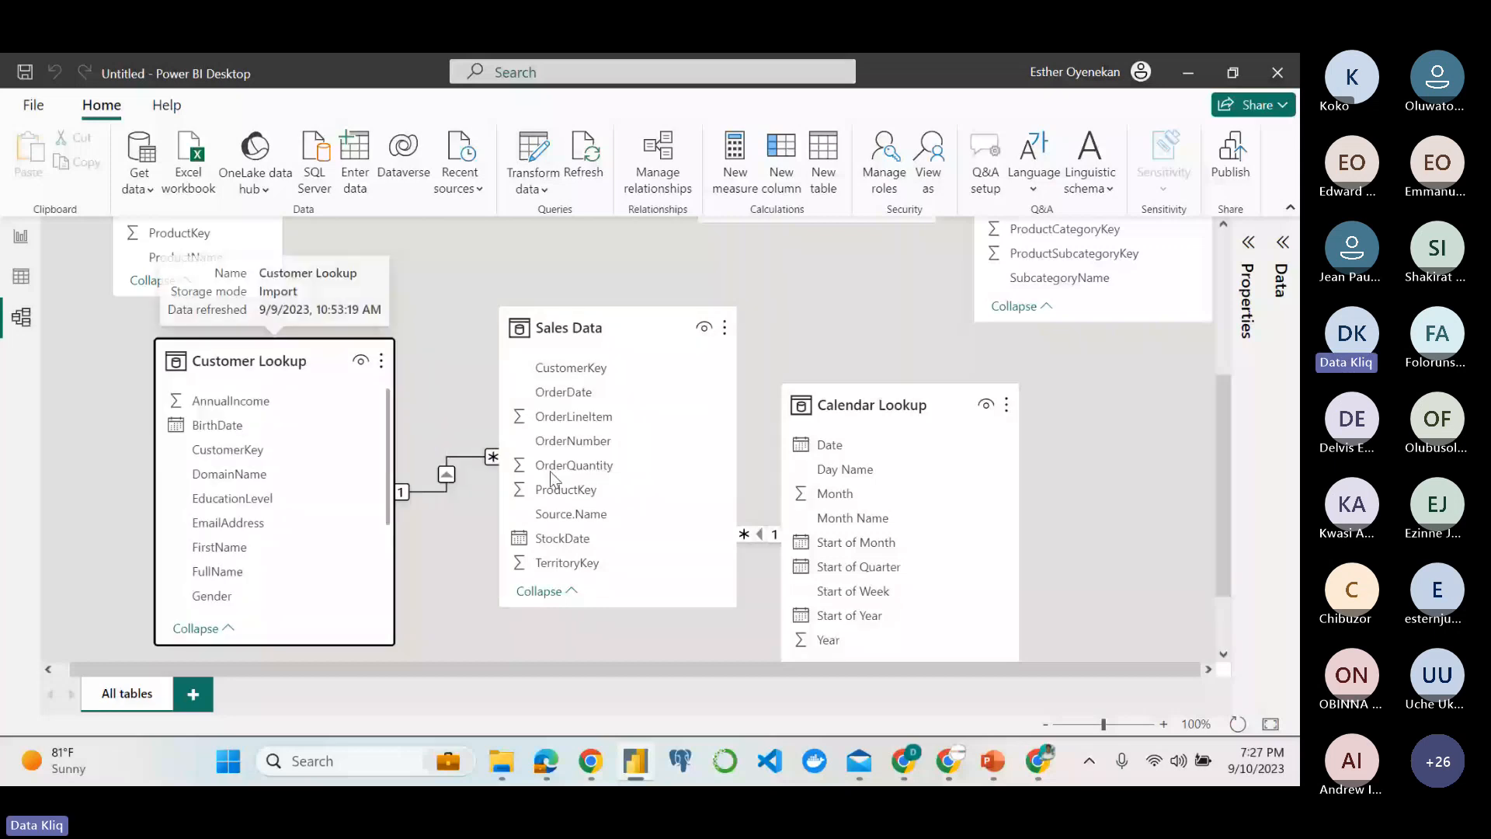
Review the star schema objective in the assignment PDF, and move Product Lookup directly above Sales Data, beside Territory Lookup.
click(546, 761)
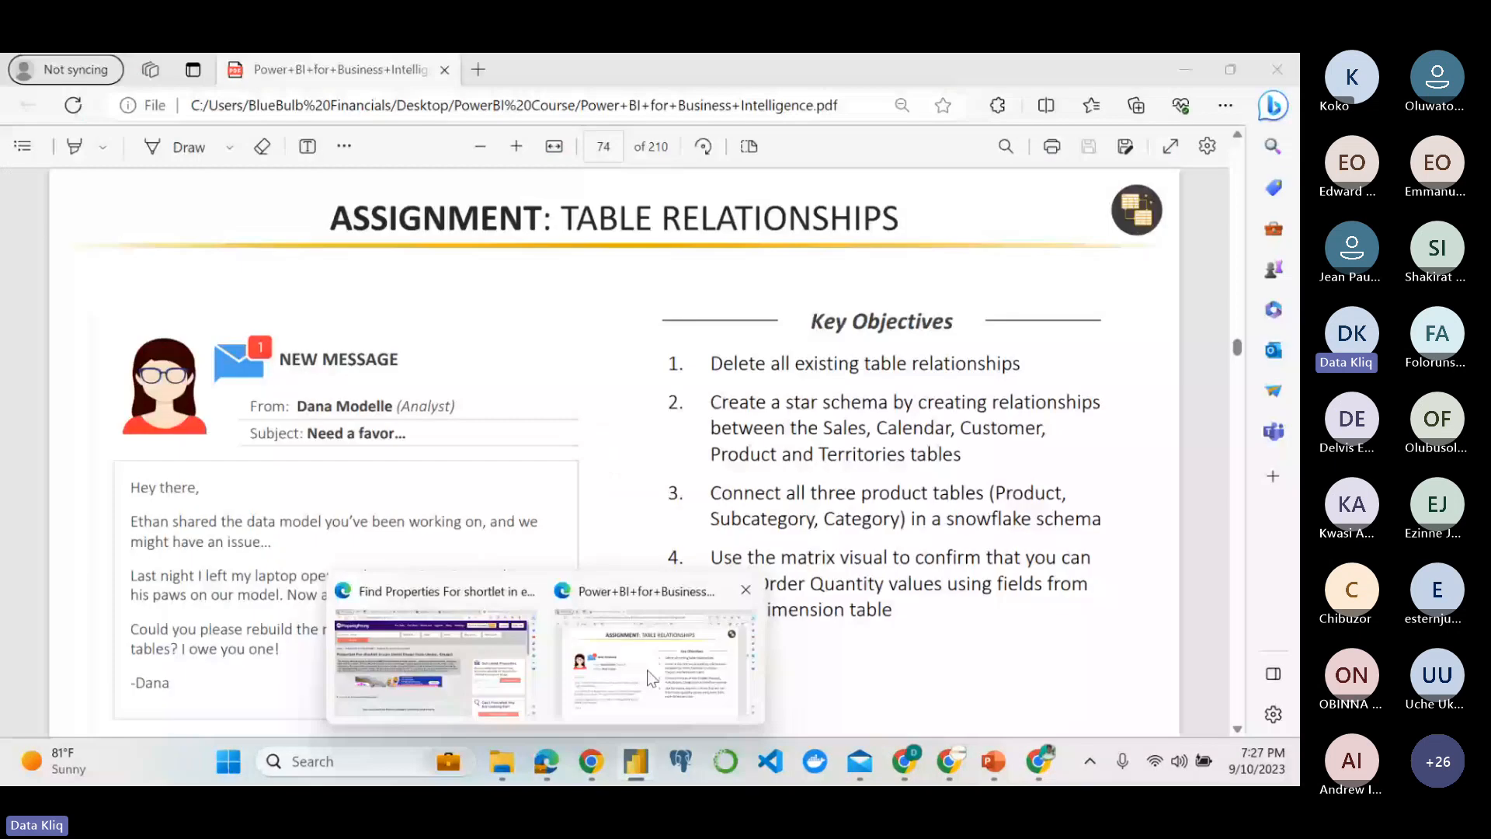
click(649, 678)
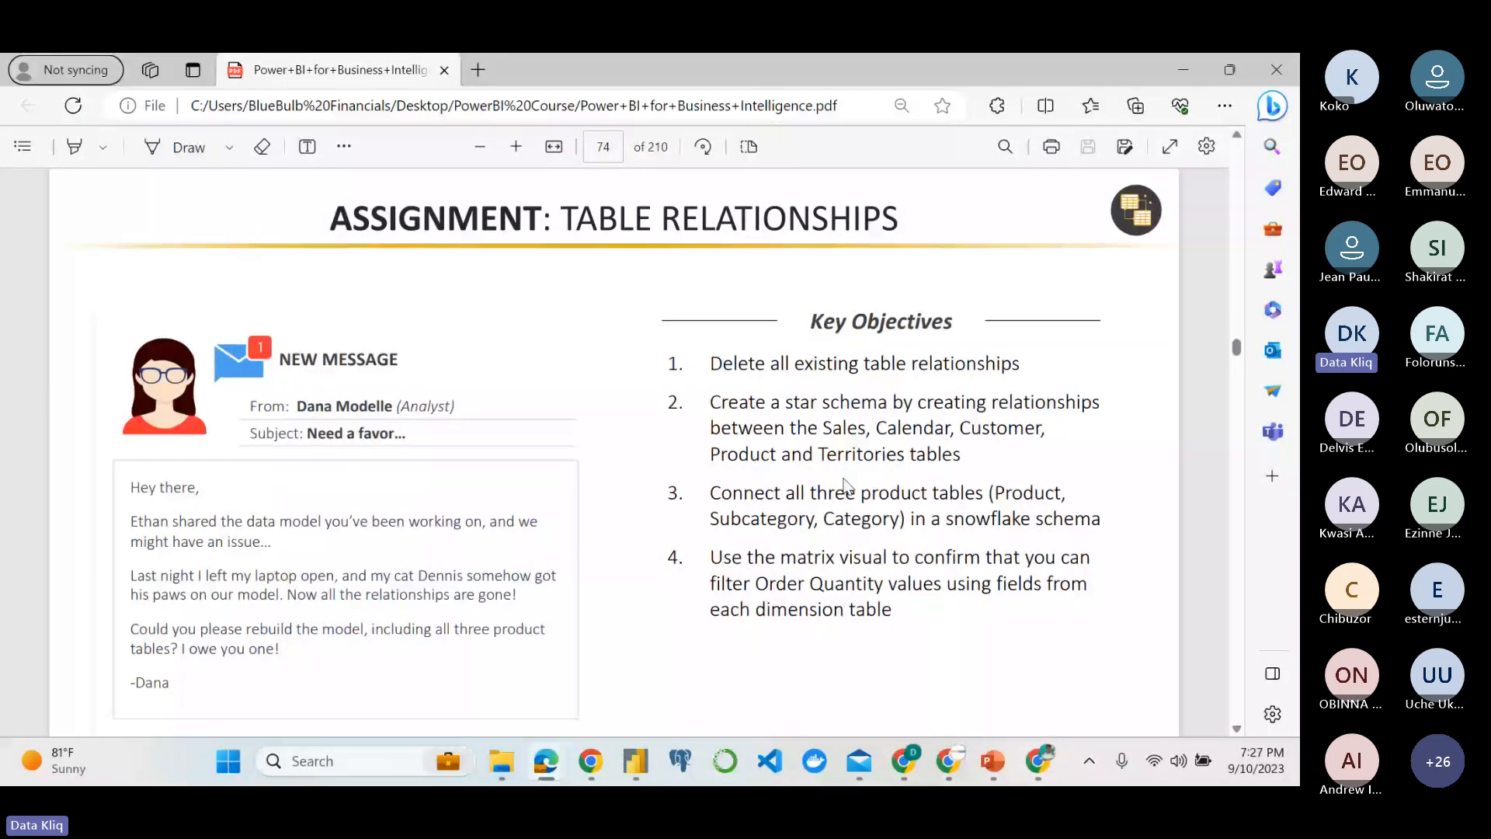
click(636, 762)
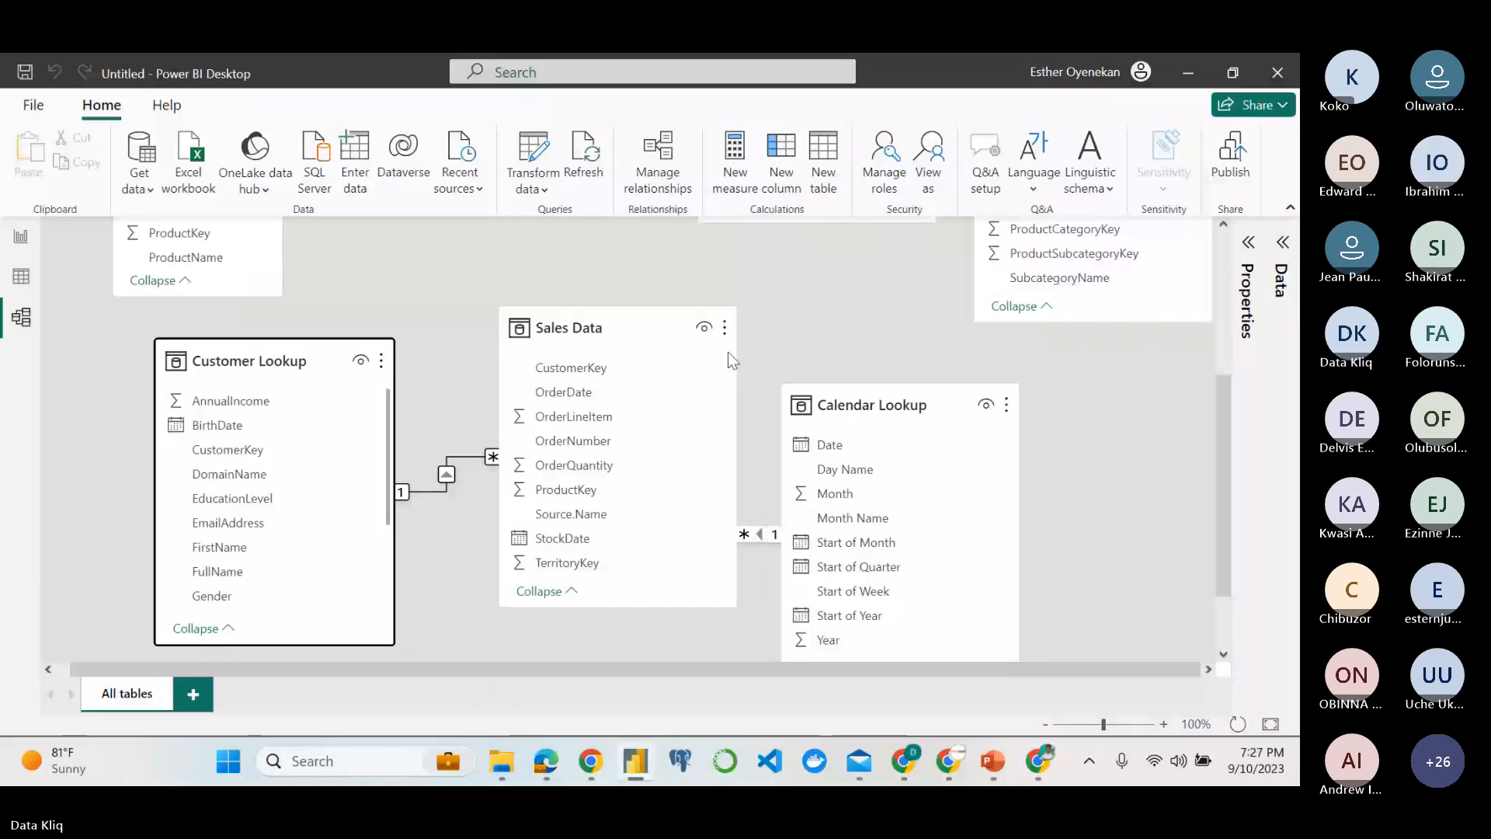
scroll(746, 318, up, 3)
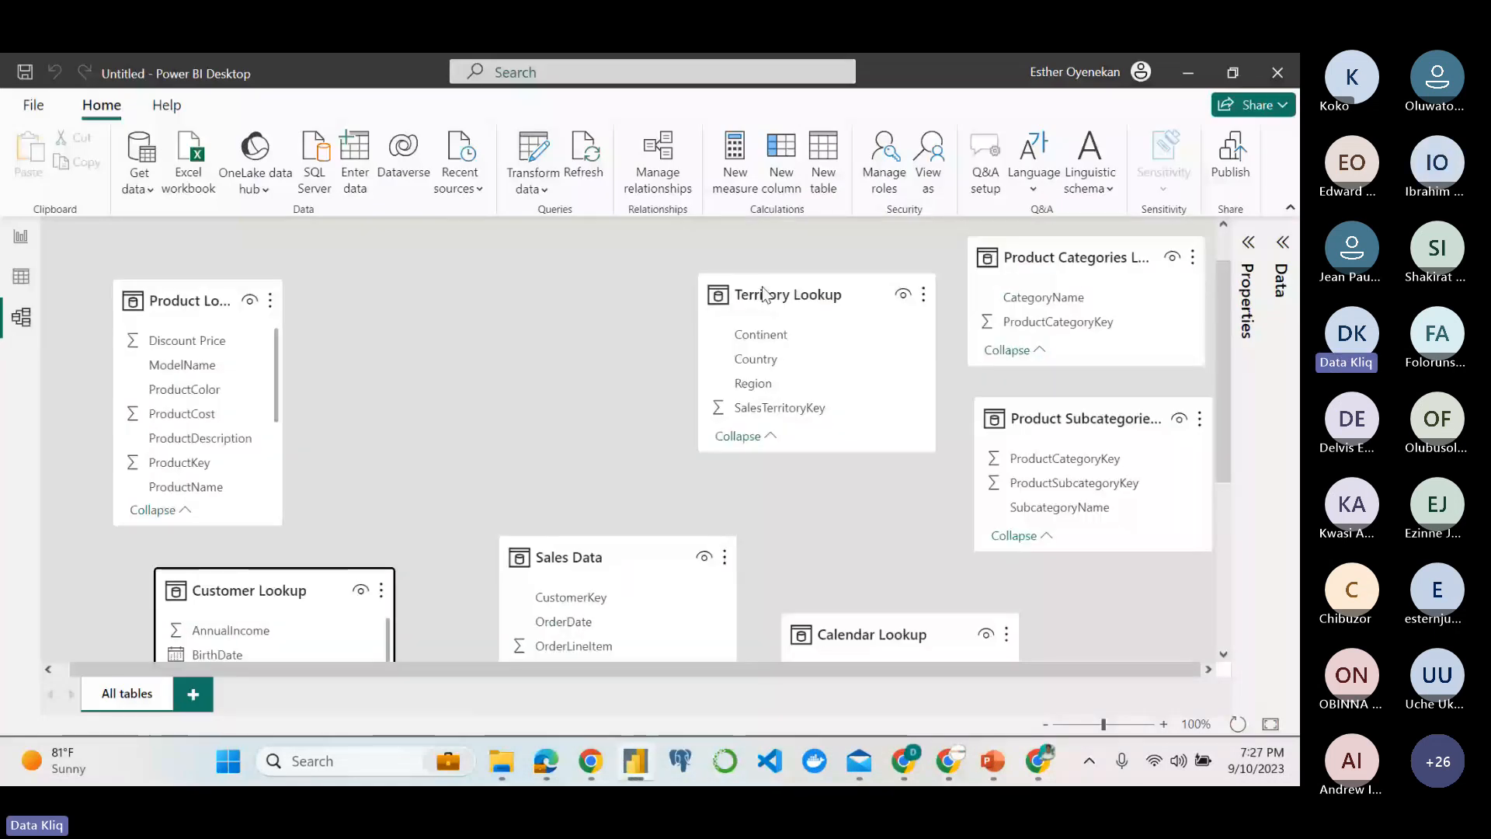
scroll(210, 317, up, 1)
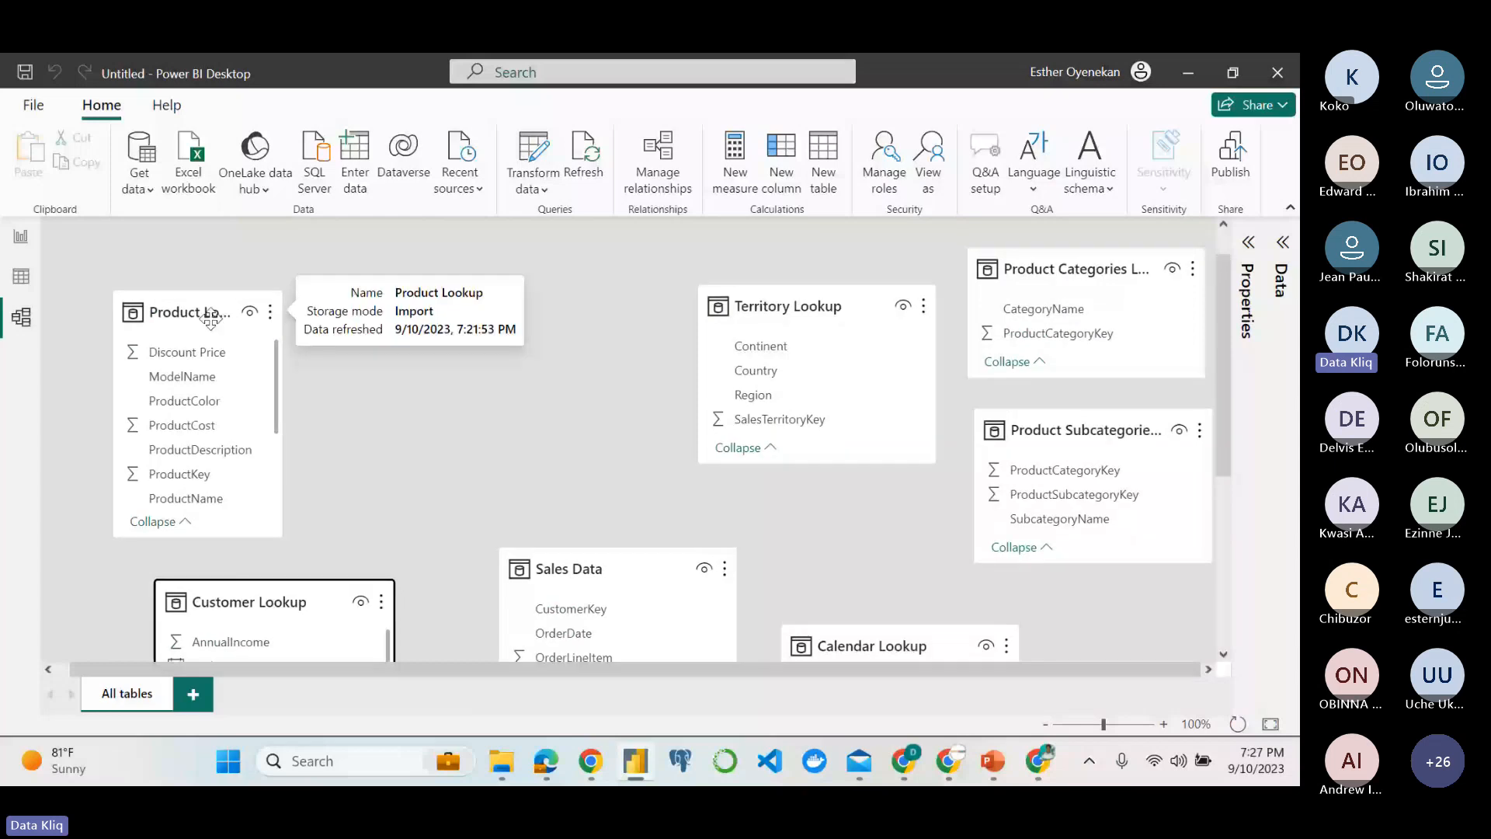
drag(210, 317, 296, 310)
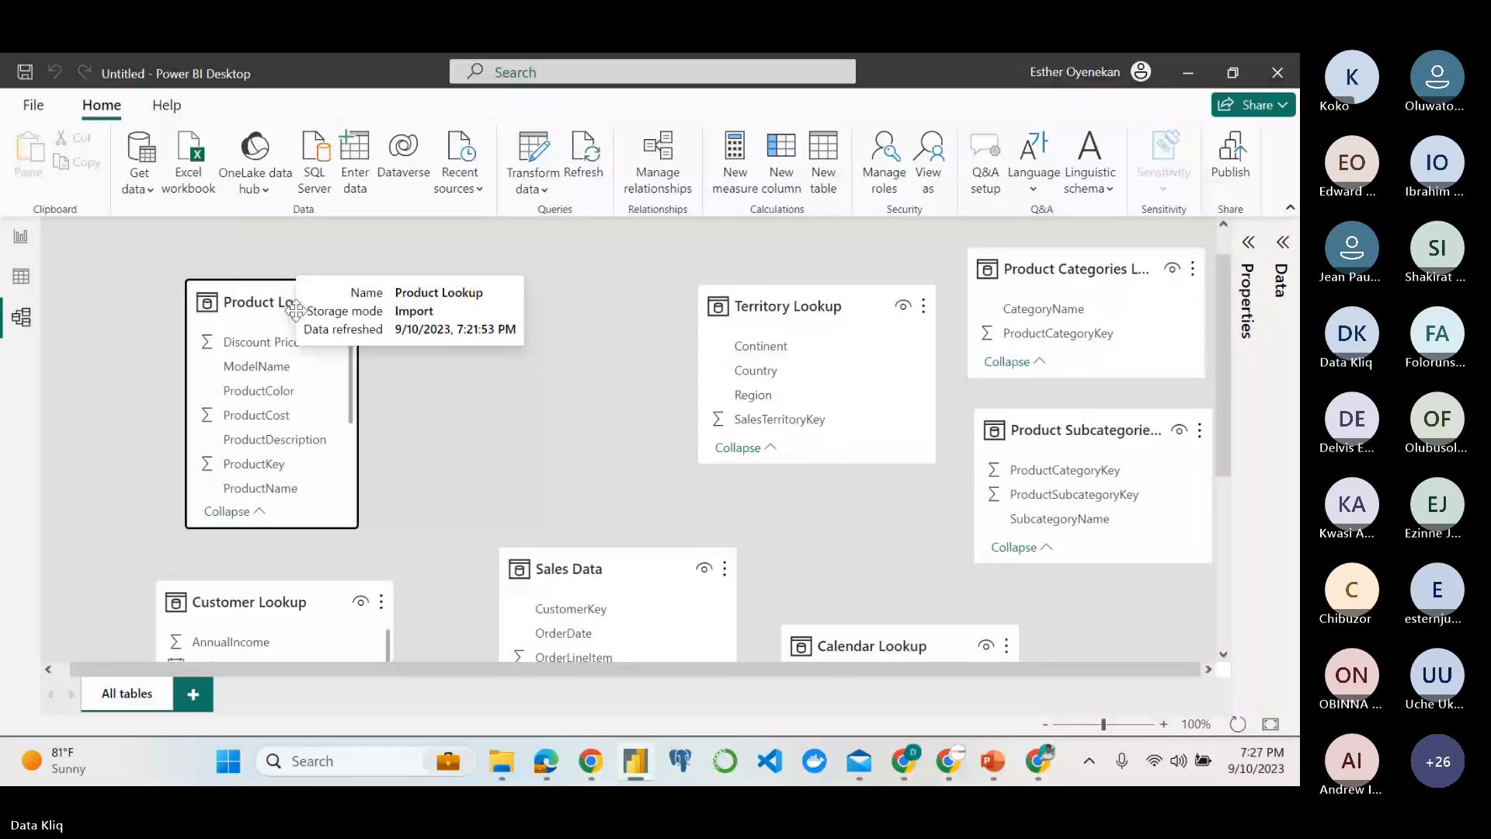
drag(296, 310, 582, 304)
scroll(766, 478, down, 1)
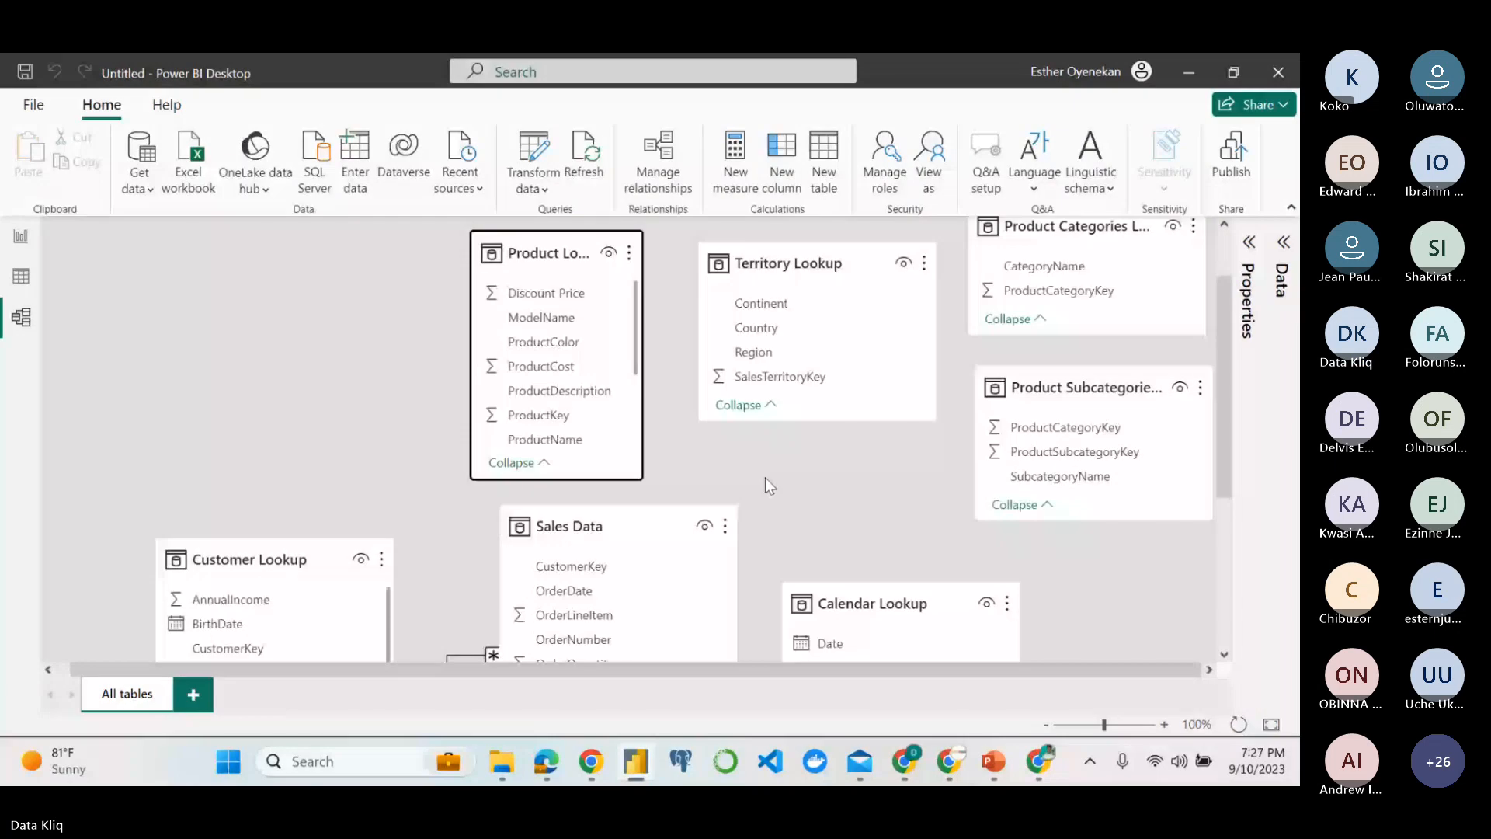
scroll(766, 477, down, 1)
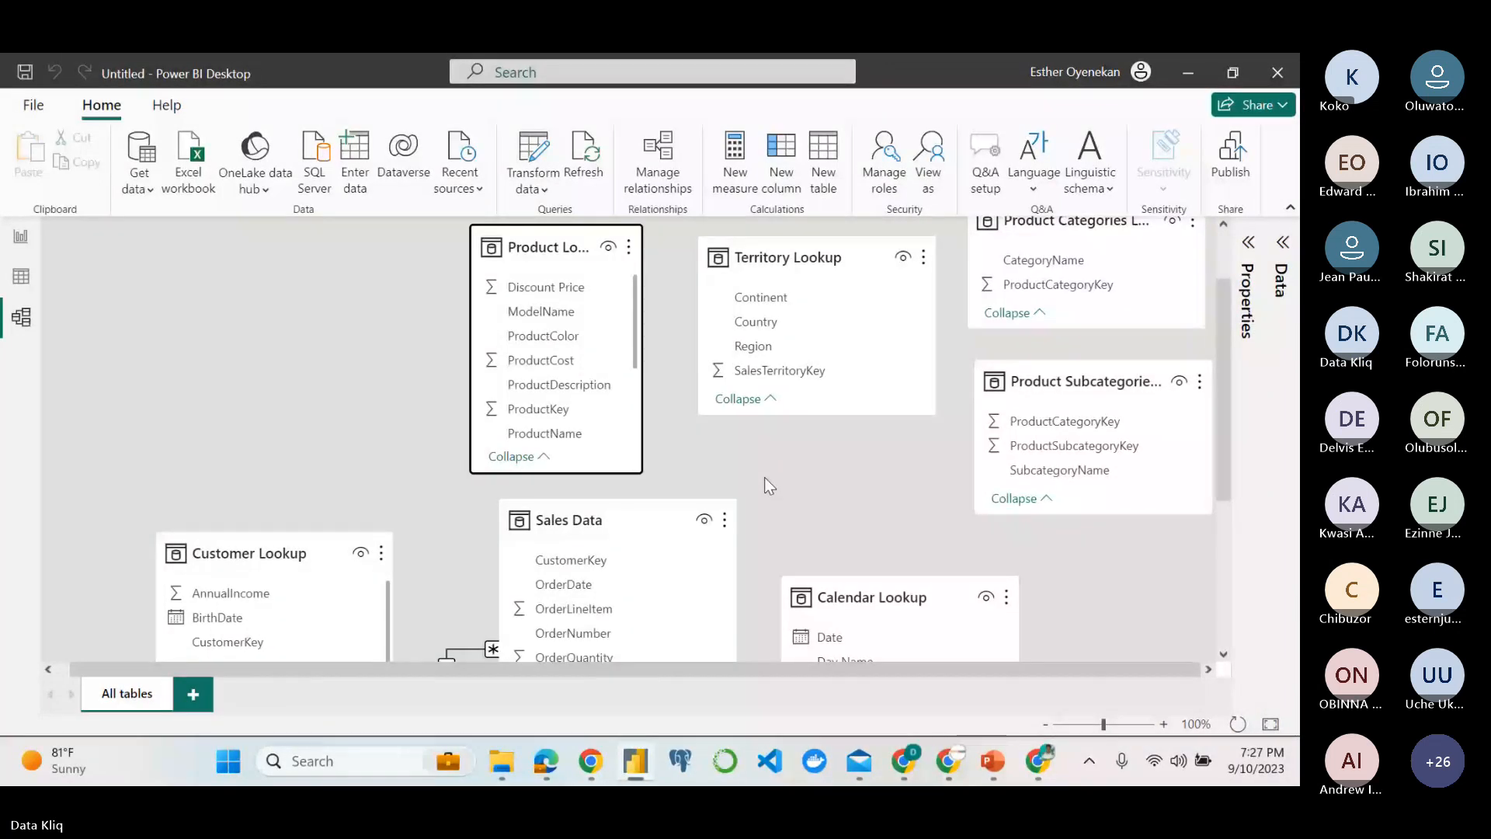
scroll(765, 477, down, 1)
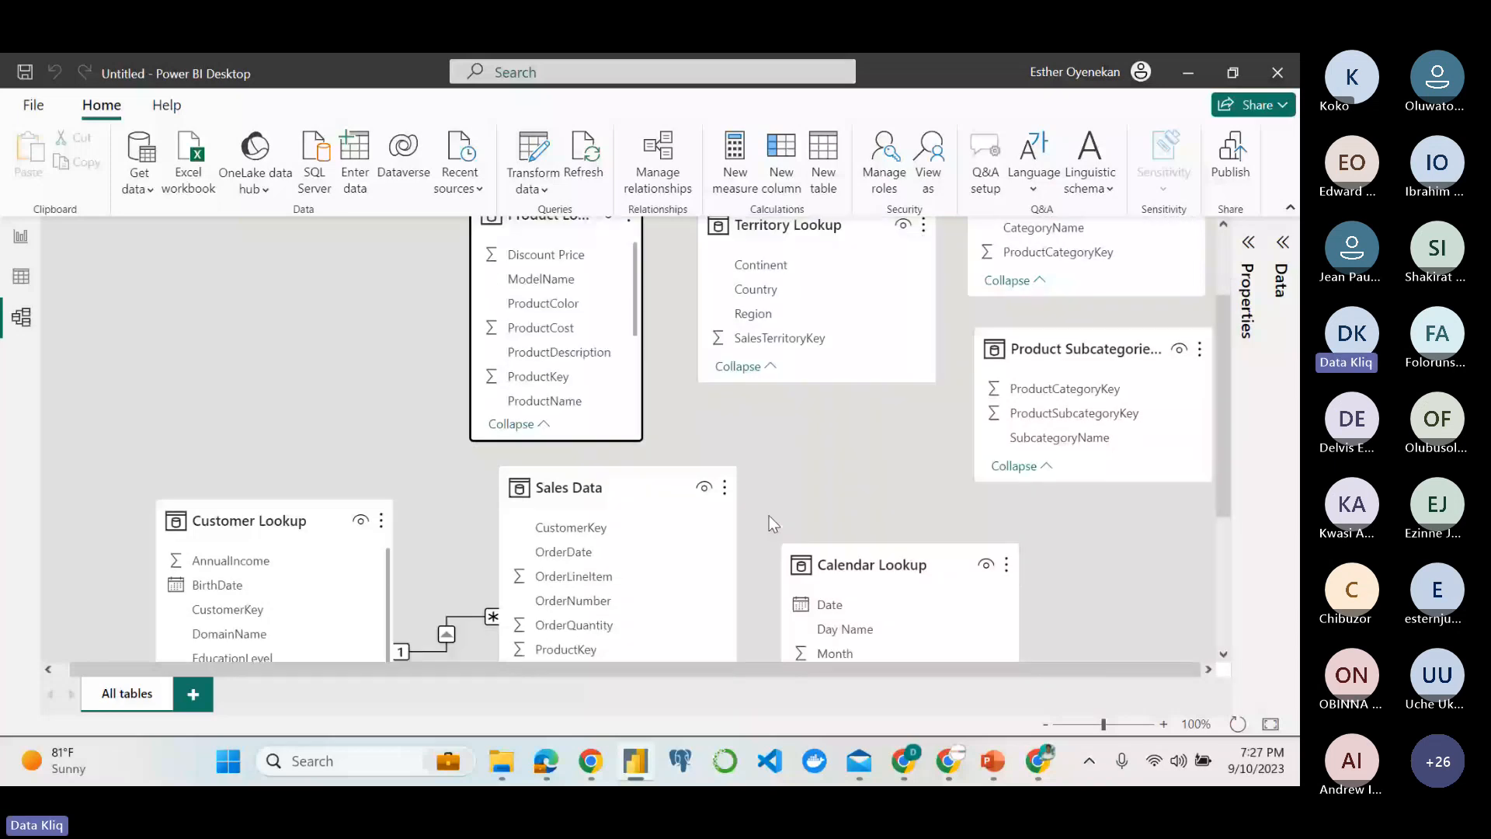
Create a relationship from ProductKey in Product Lookup to ProductKey in Sales Data.
scroll(769, 515, down, 1)
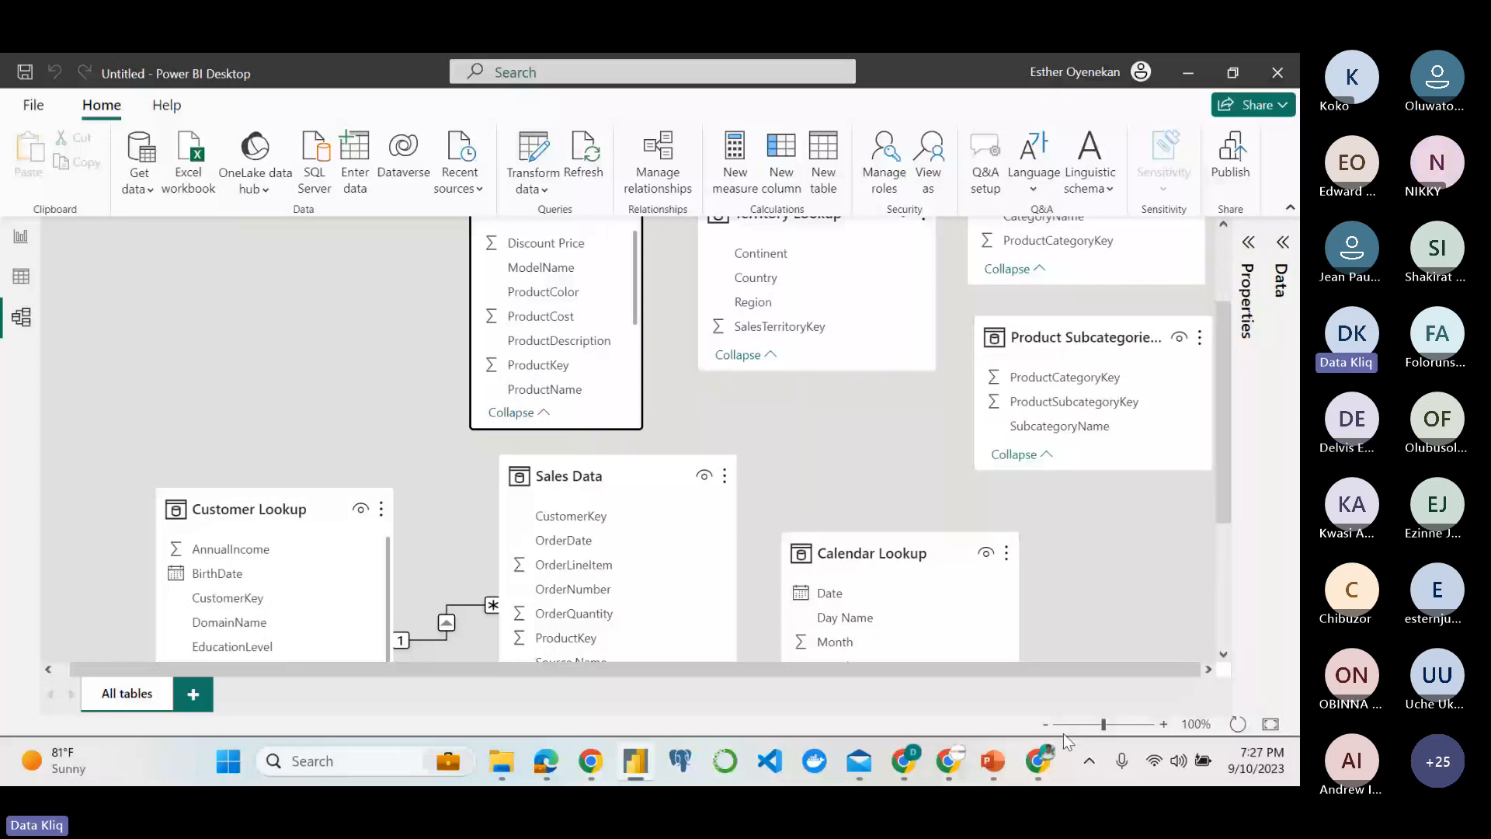
click(1045, 724)
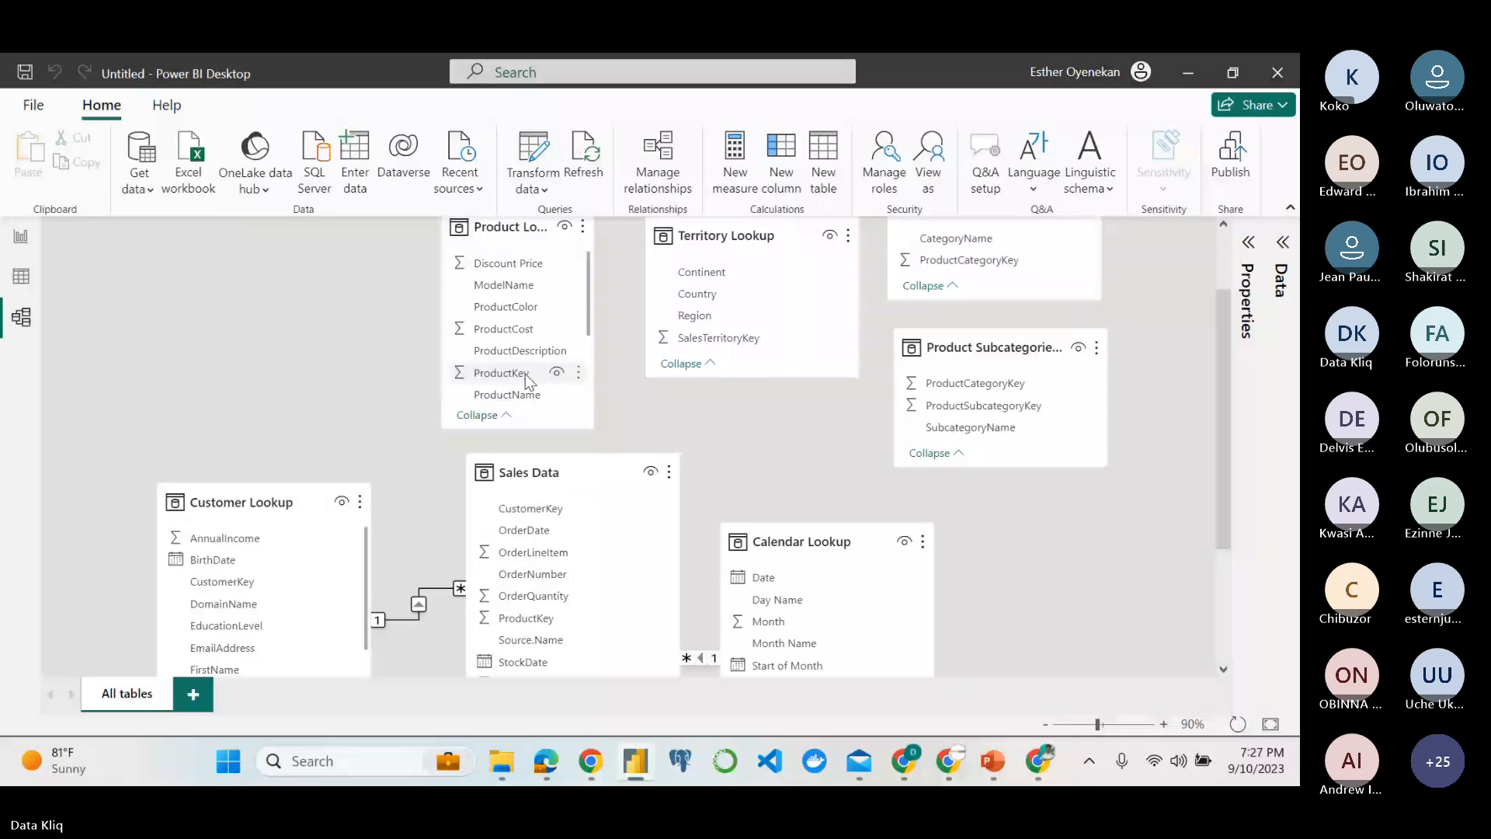
drag(526, 381, 547, 624)
Check the star schema objective in the assignment PDF, and relate SalesTerritoryKey in Territory Lookup to TerritoryKey in Sales Data.
mouse_move(546, 760)
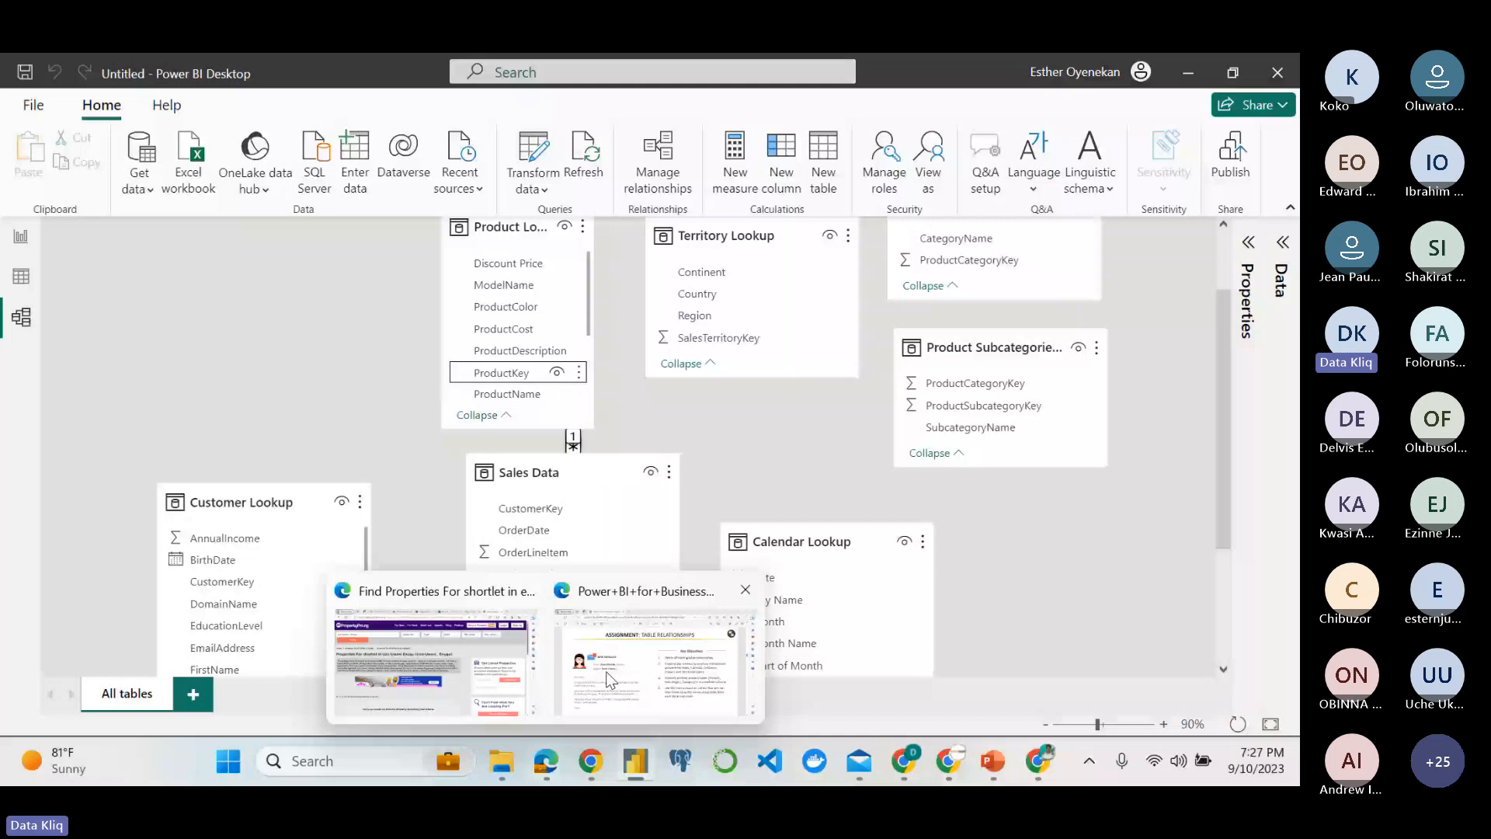
click(606, 671)
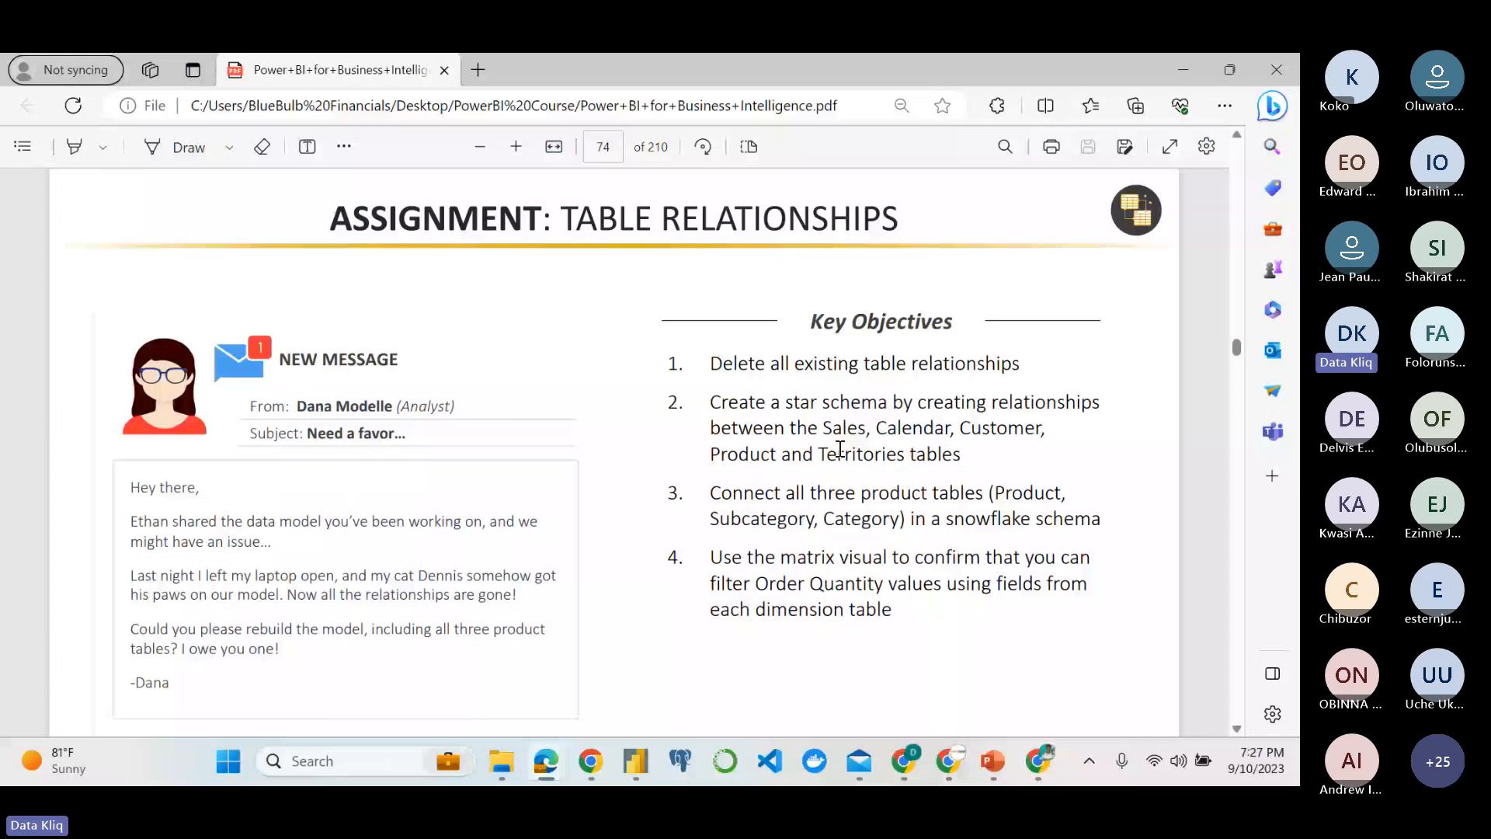
click(635, 763)
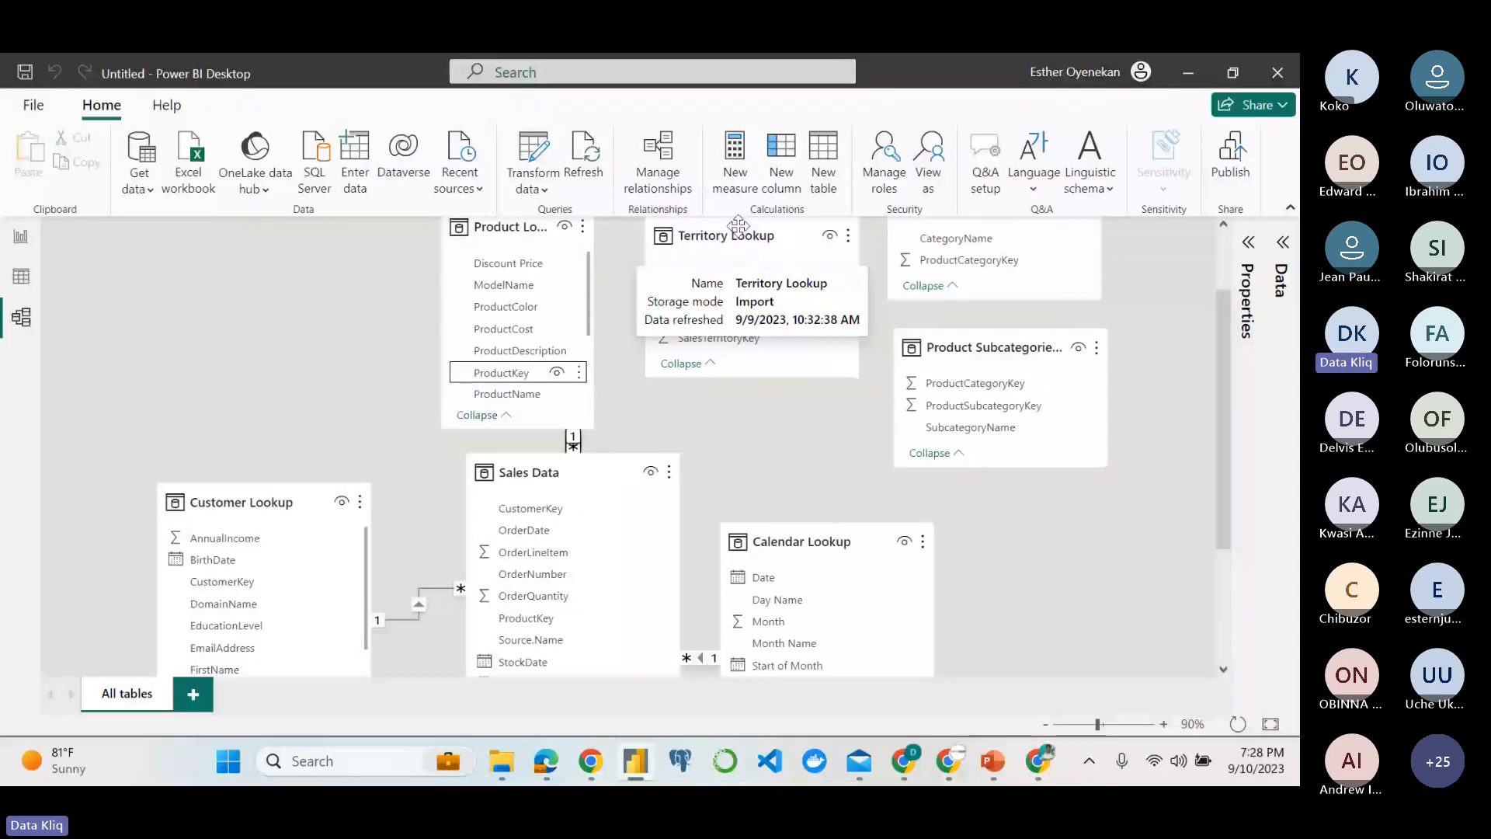
drag(738, 226, 742, 288)
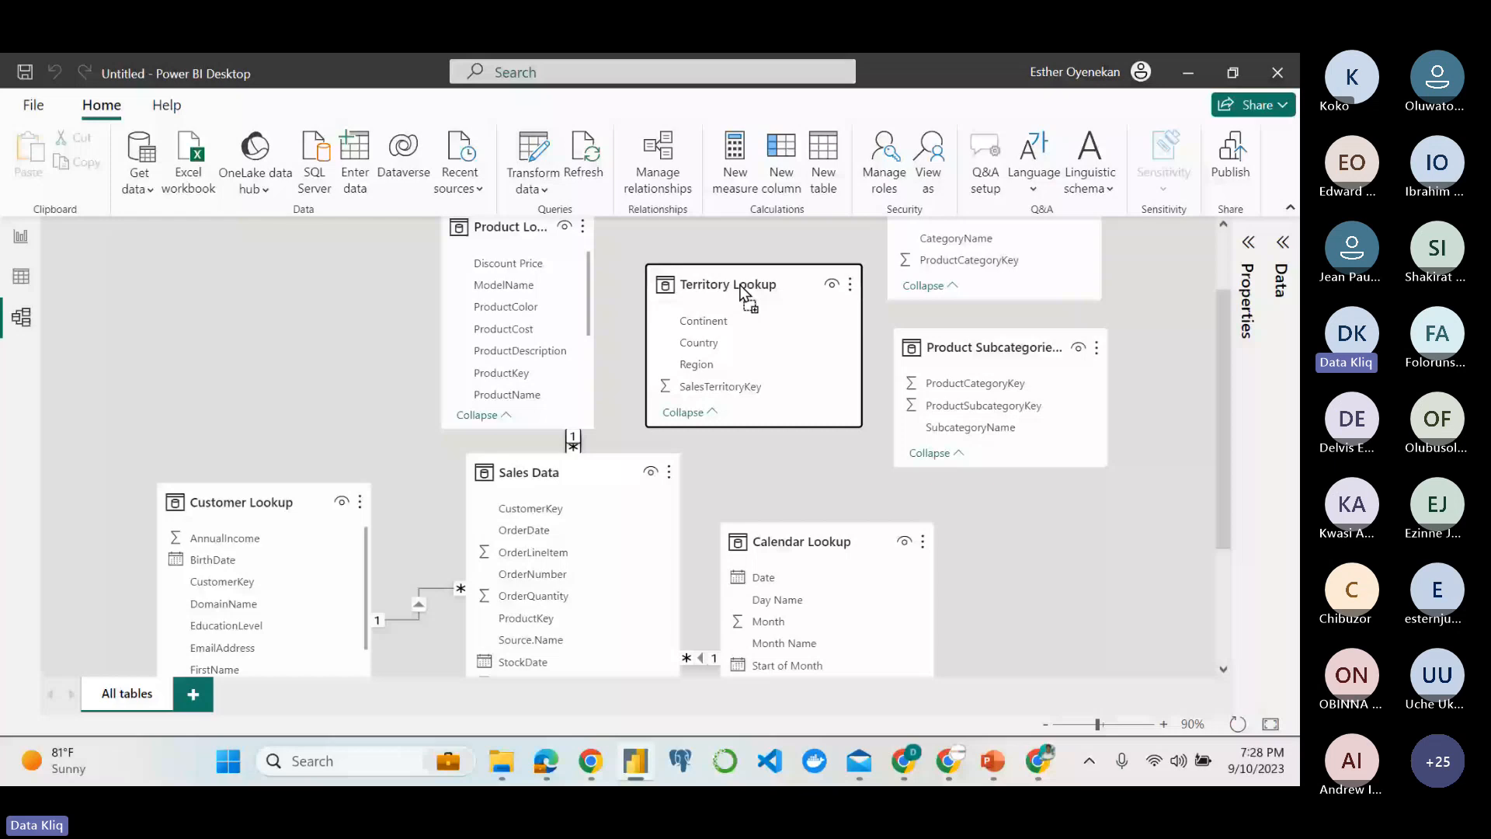
scroll(739, 291, down, 2)
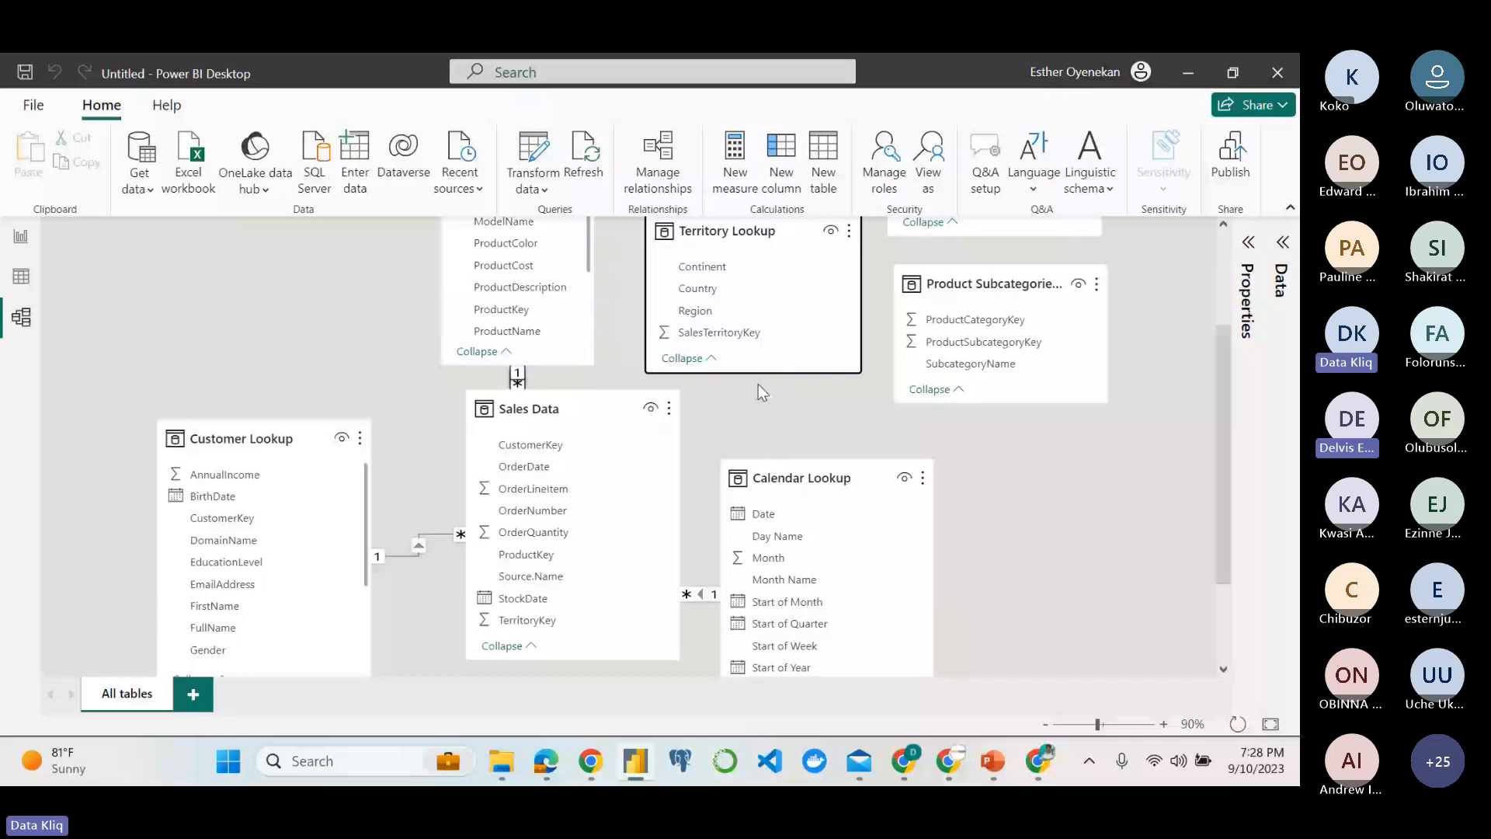
drag(714, 332, 570, 620)
Recheck the objectives in the assignment PDF, and spread Product Lookup and Sales Data farther apart vertically in the Power BI model.
mouse_move(592, 777)
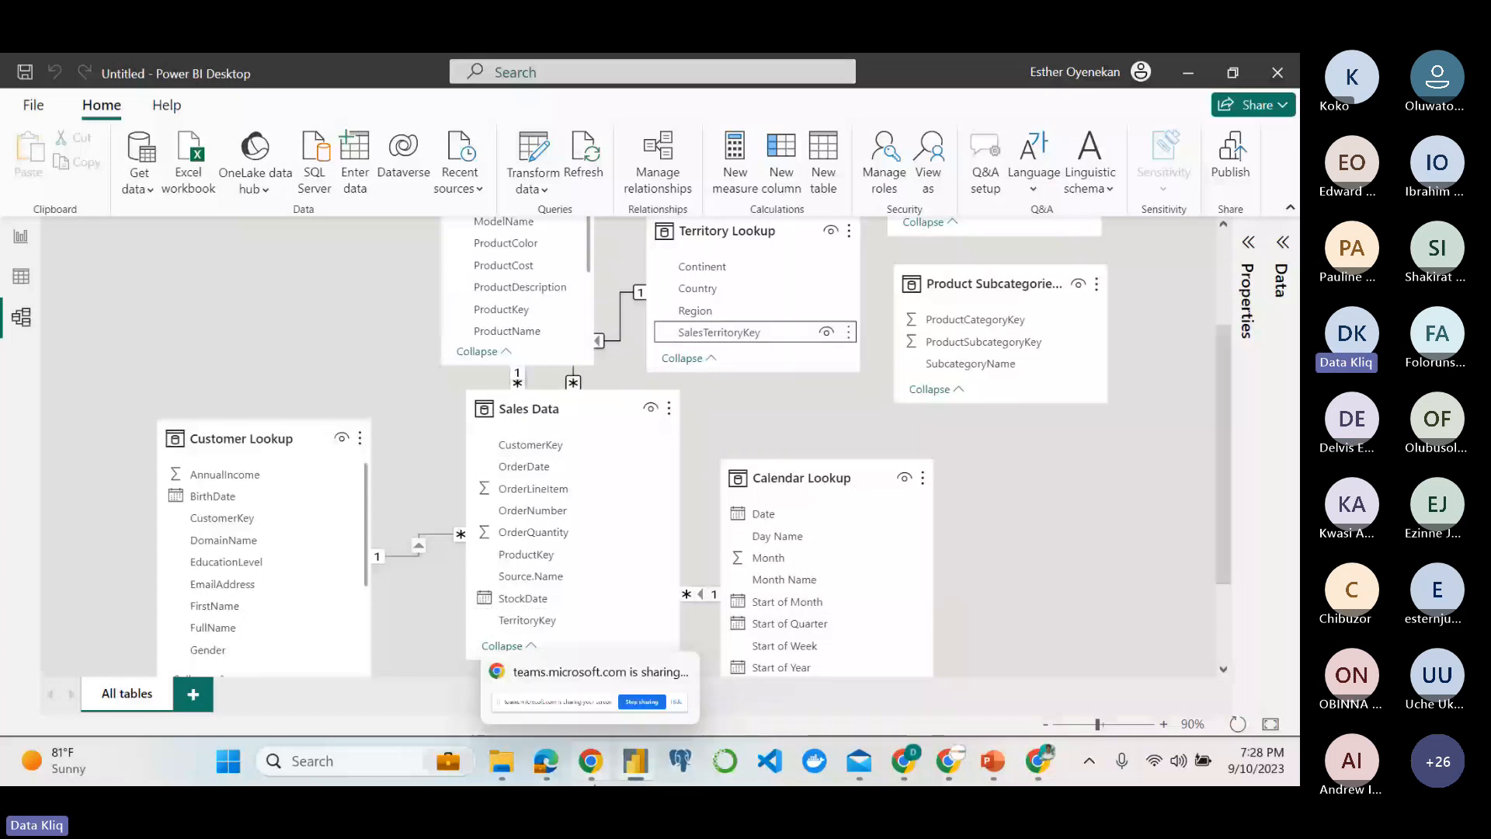
click(546, 761)
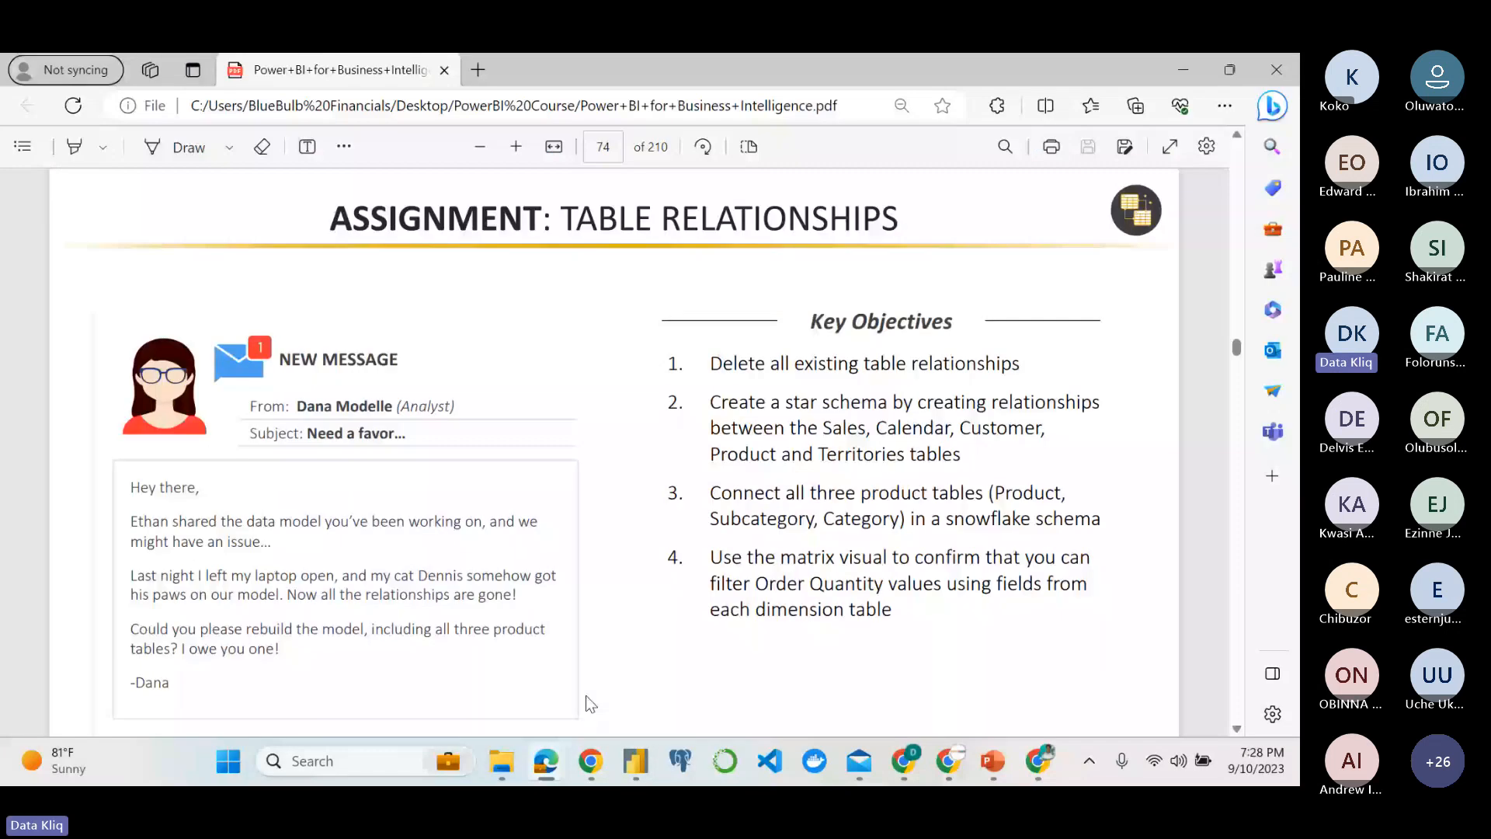
click(635, 762)
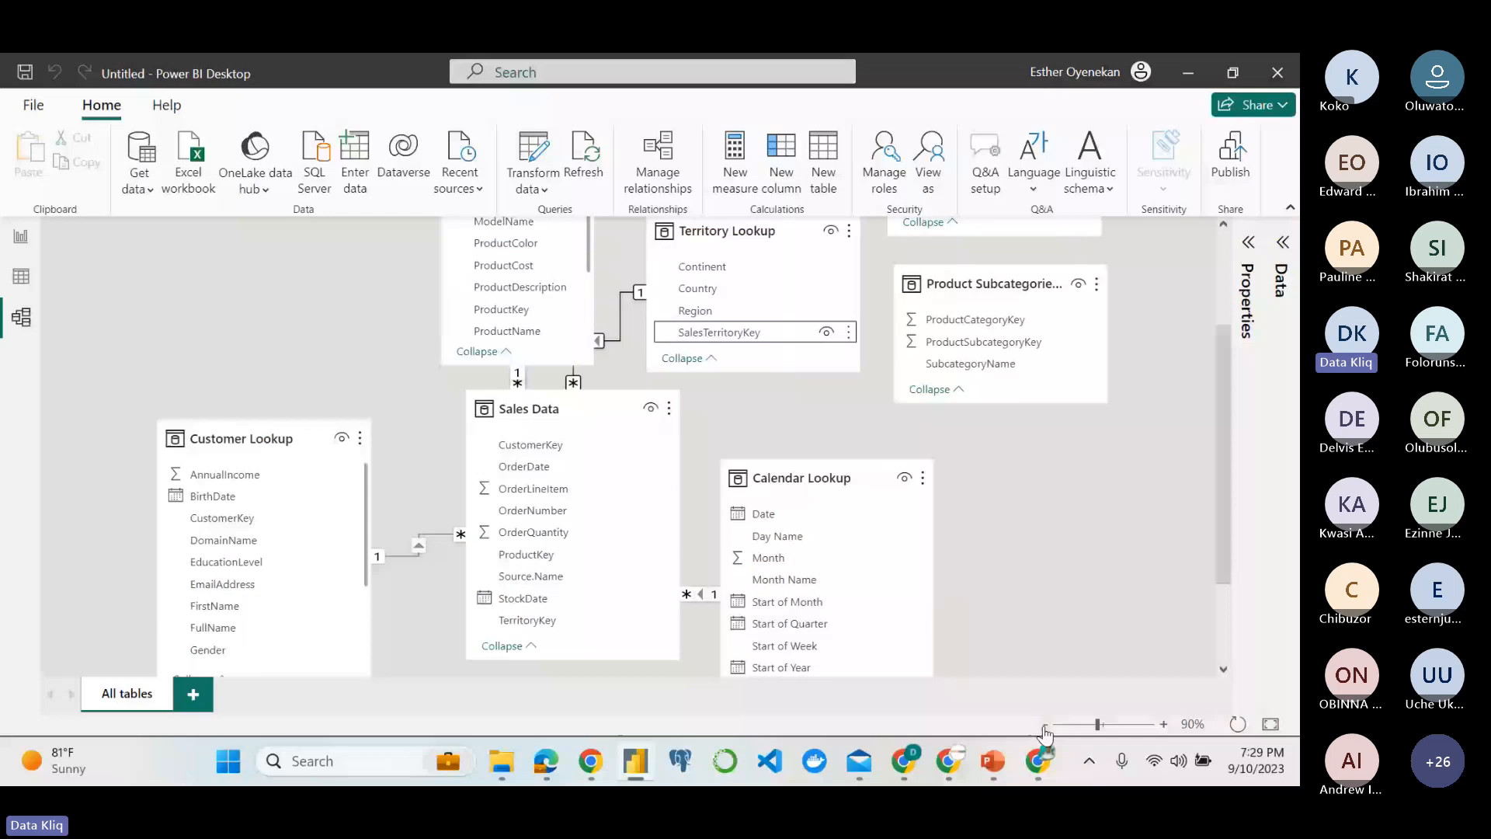
click(1046, 727)
click(1046, 726)
click(1046, 726)
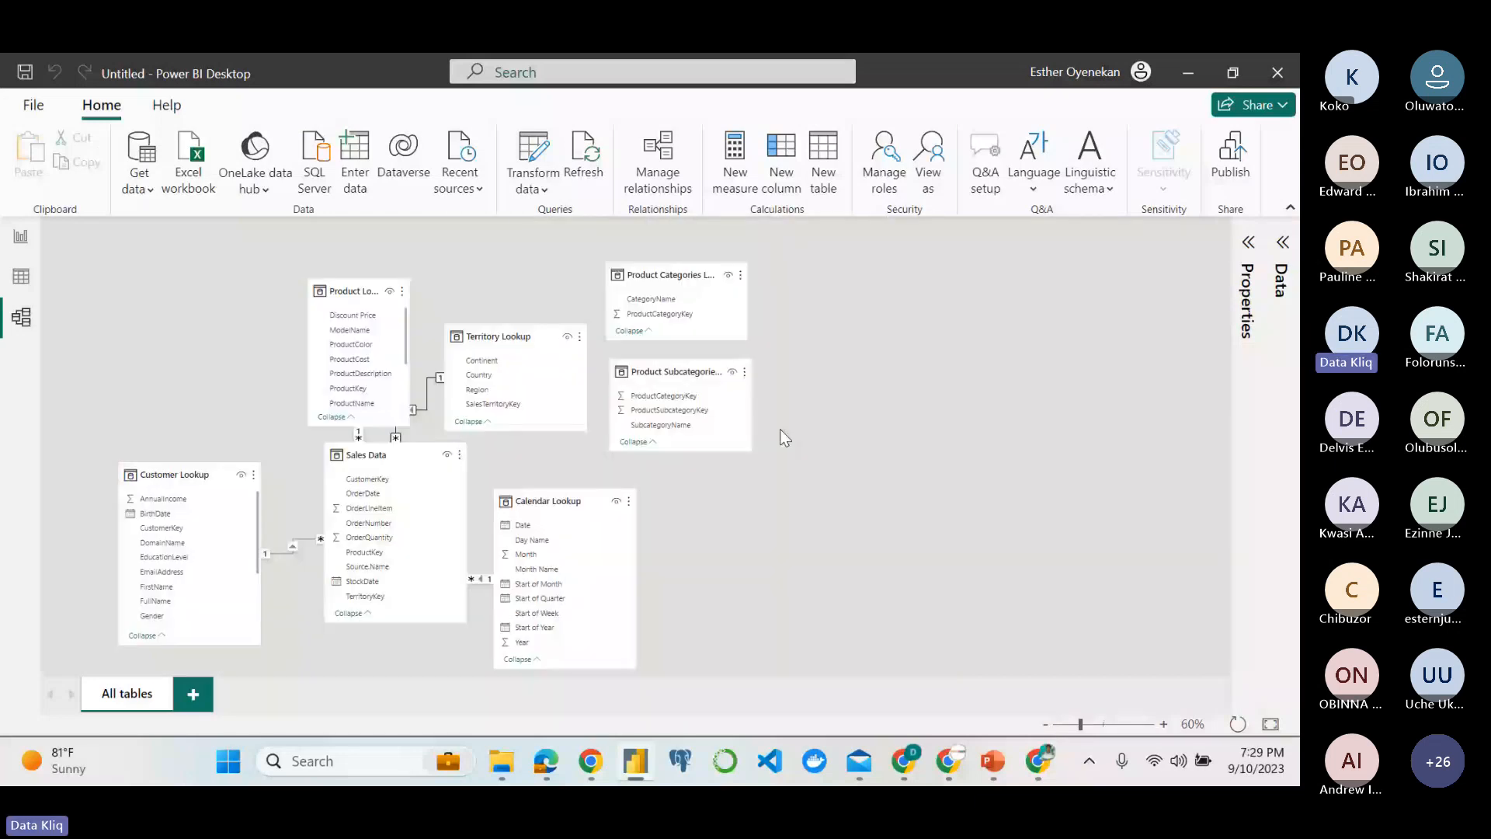
drag(378, 296, 376, 280)
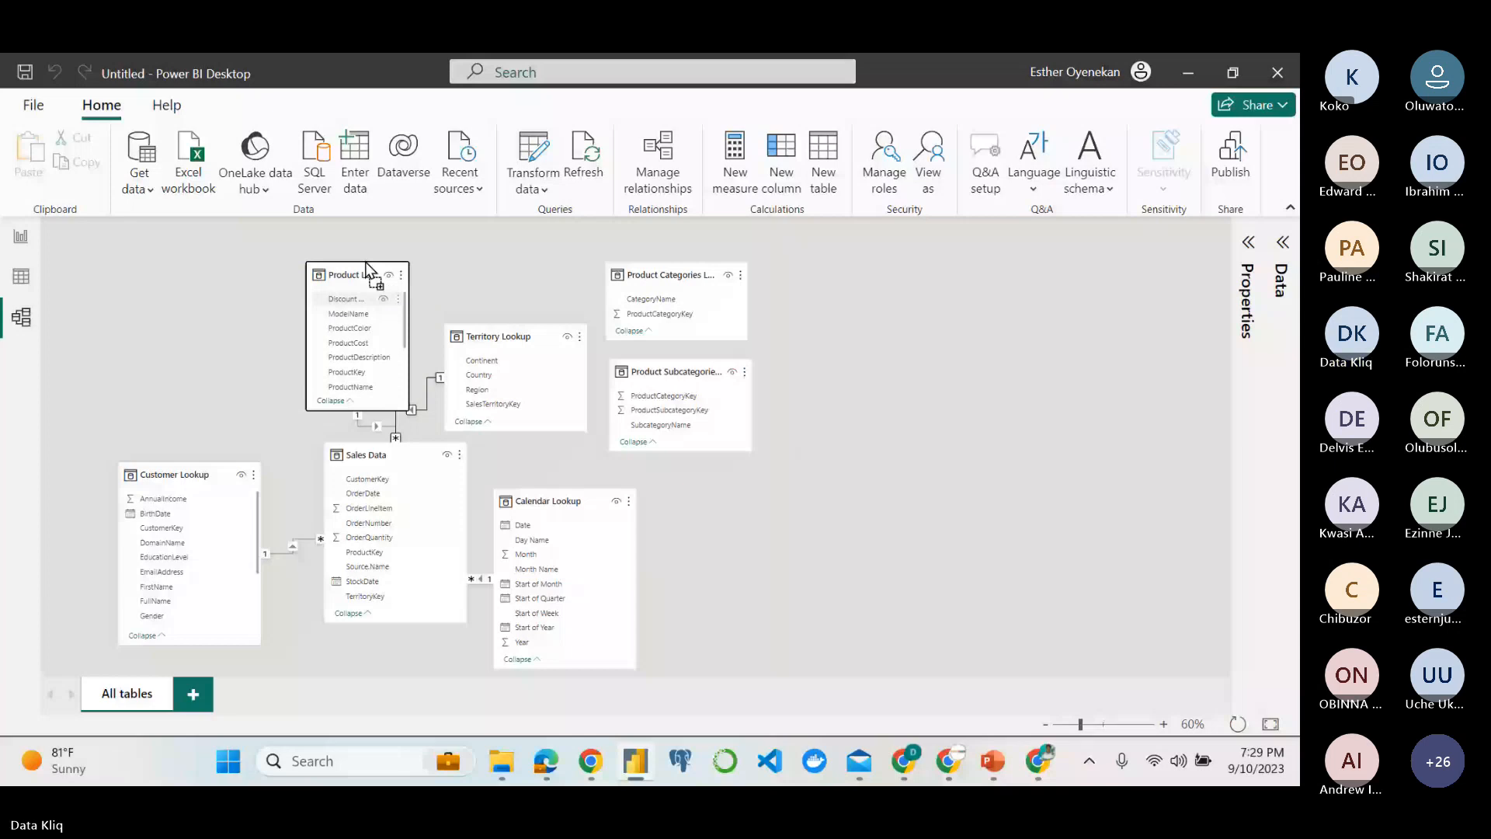
drag(366, 271, 396, 272)
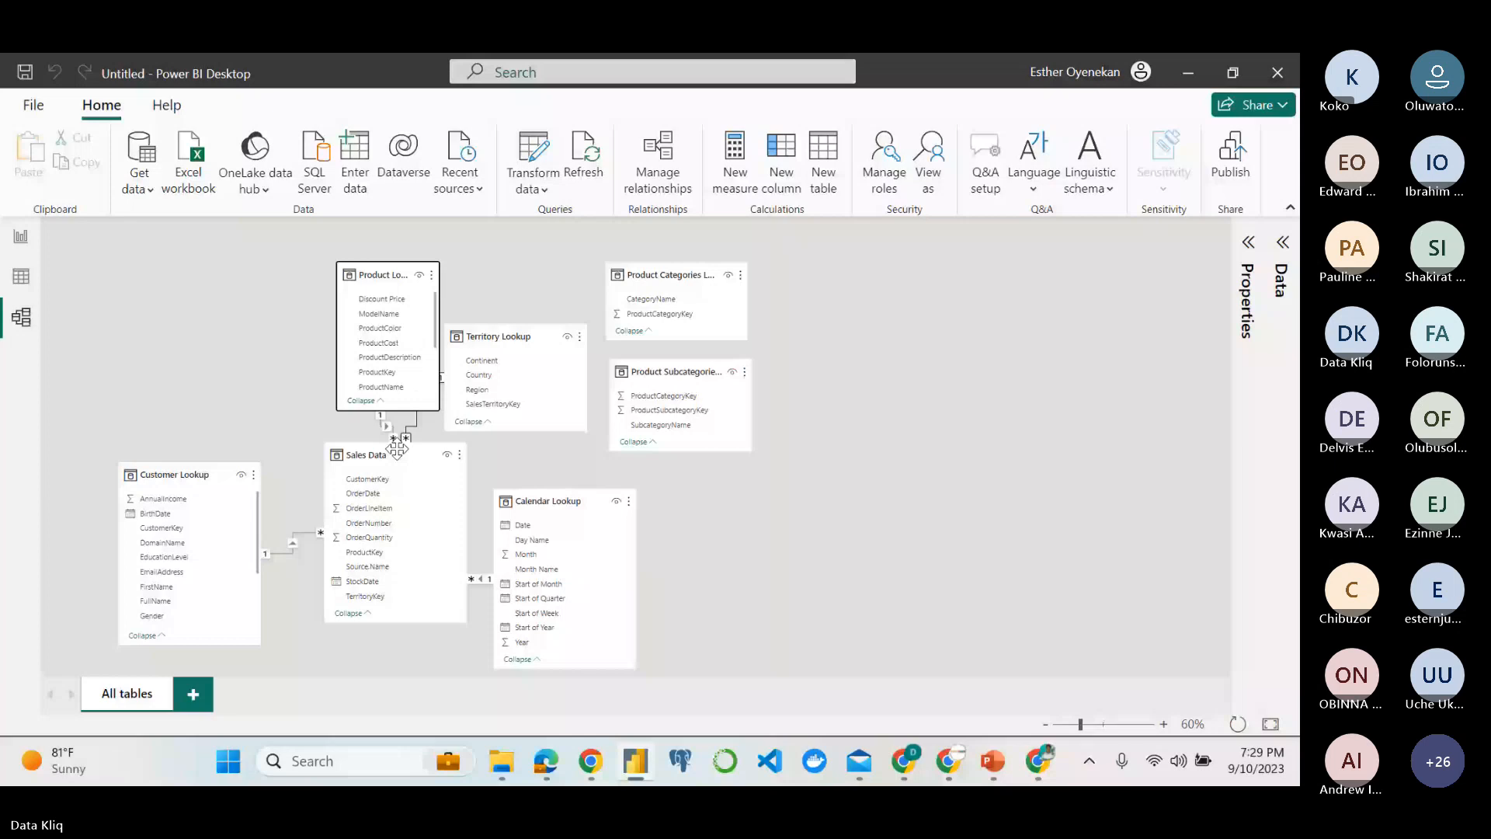
mouse_move(397, 449)
mouse_down()
mouse_move(398, 409)
mouse_move(394, 469)
mouse_up()
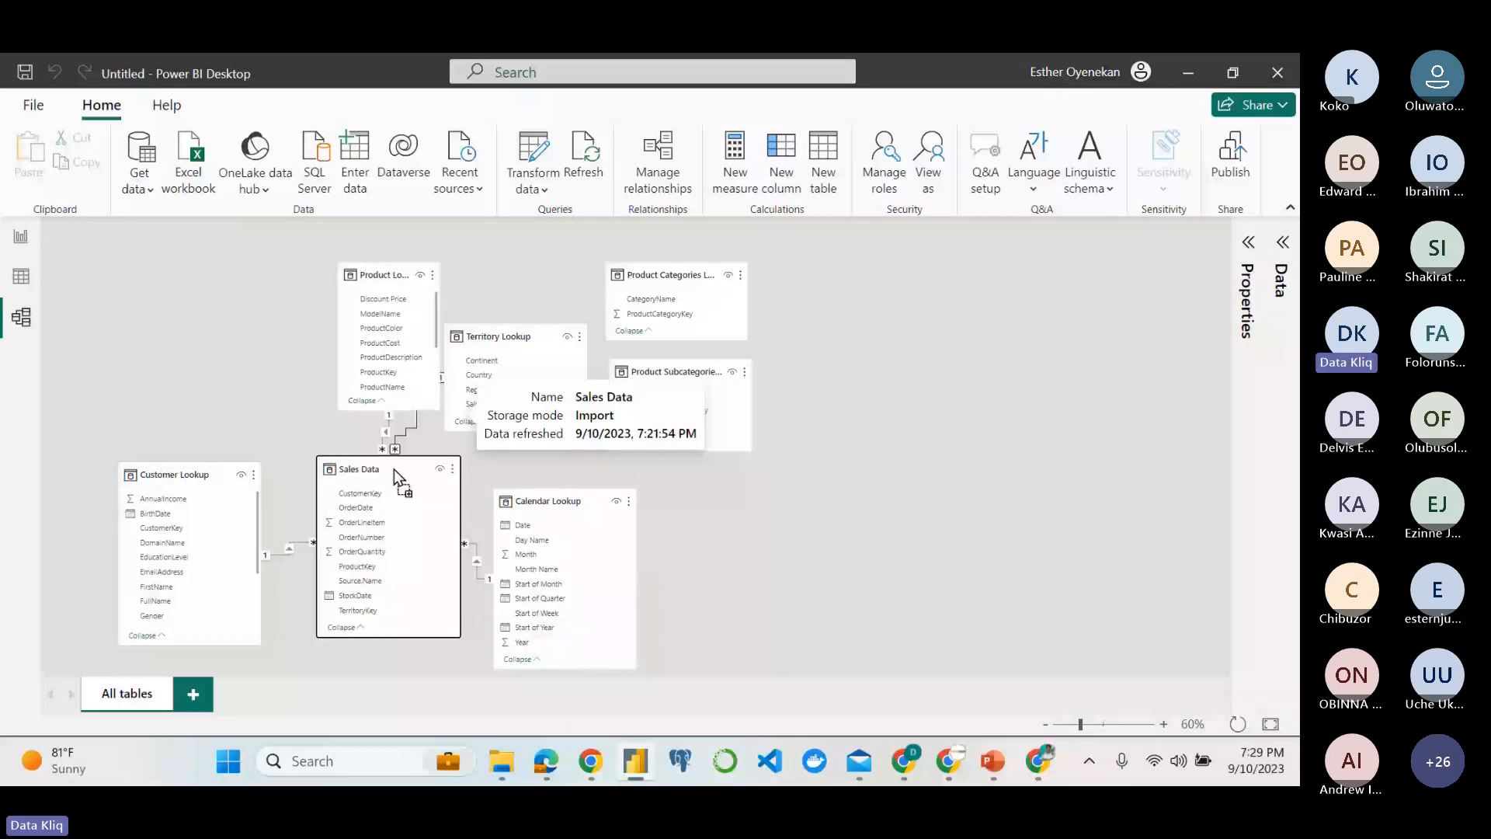
drag(394, 469, 393, 480)
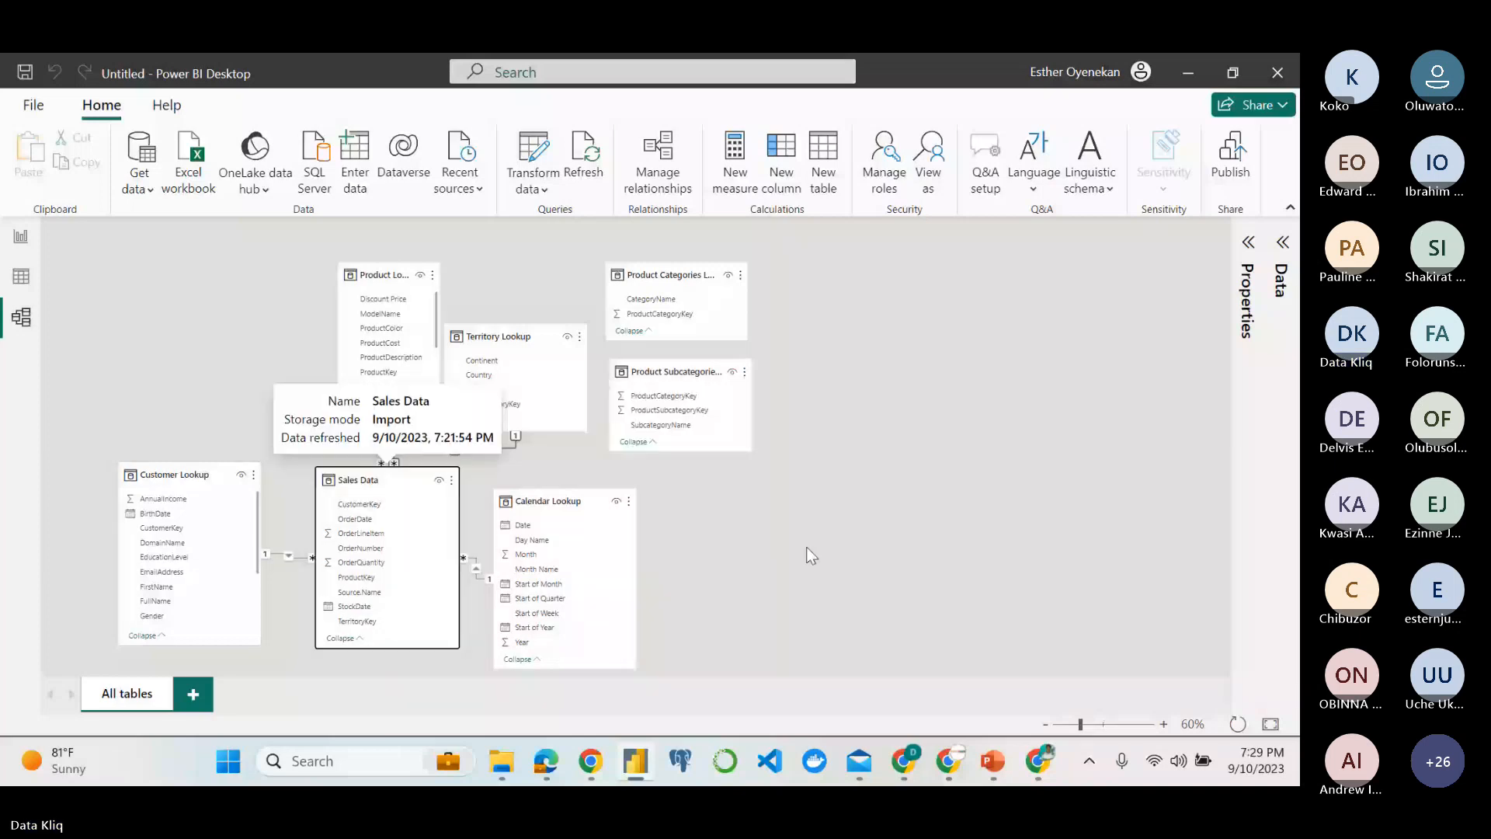
Move Territory Lookup below Sales Data, and shift Calendar Lookup and Customer Lookup farther out on either side.
scroll(811, 556, down, 2)
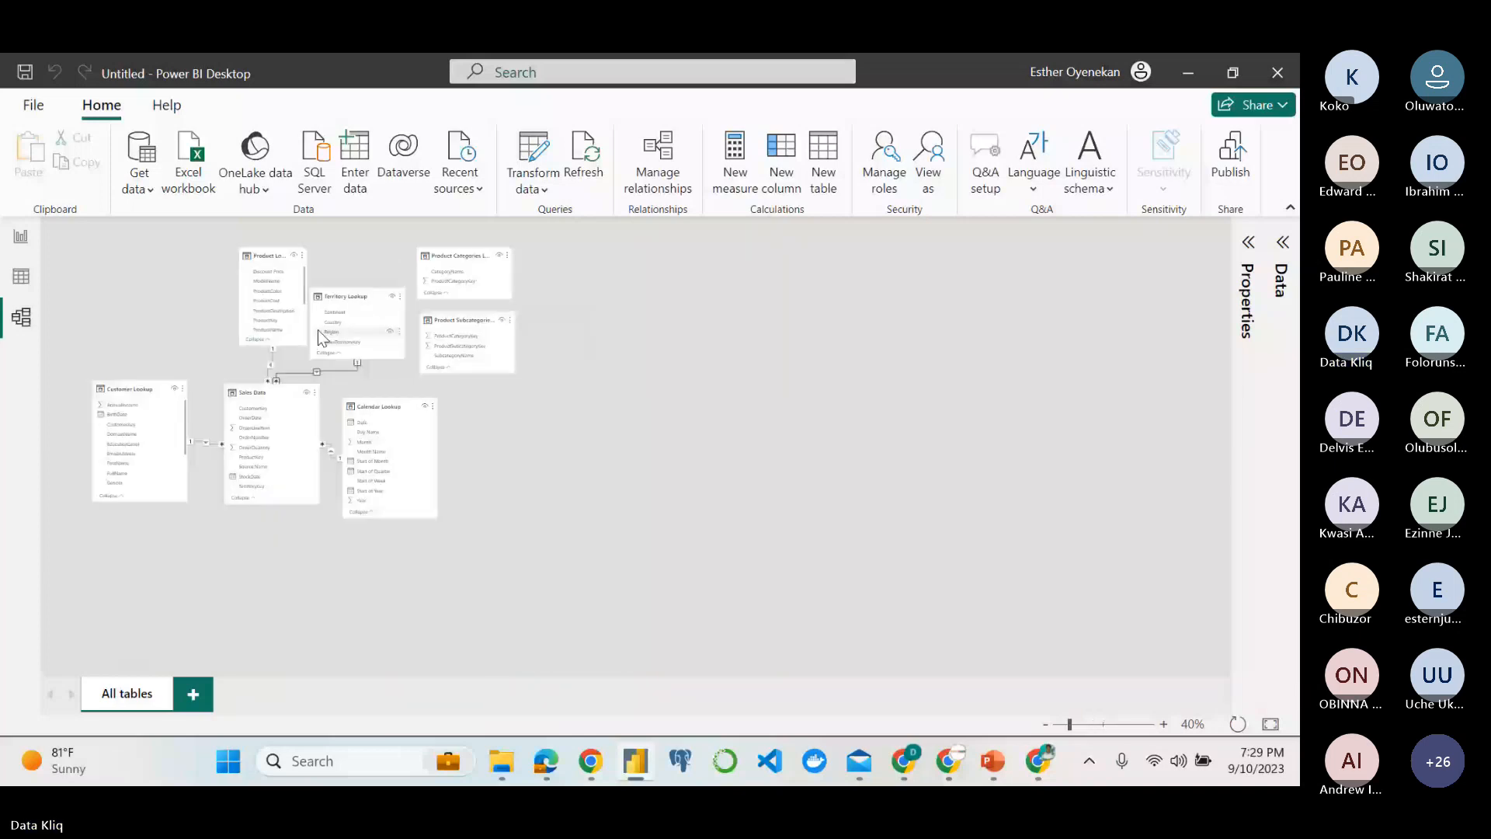
drag(333, 301, 259, 541)
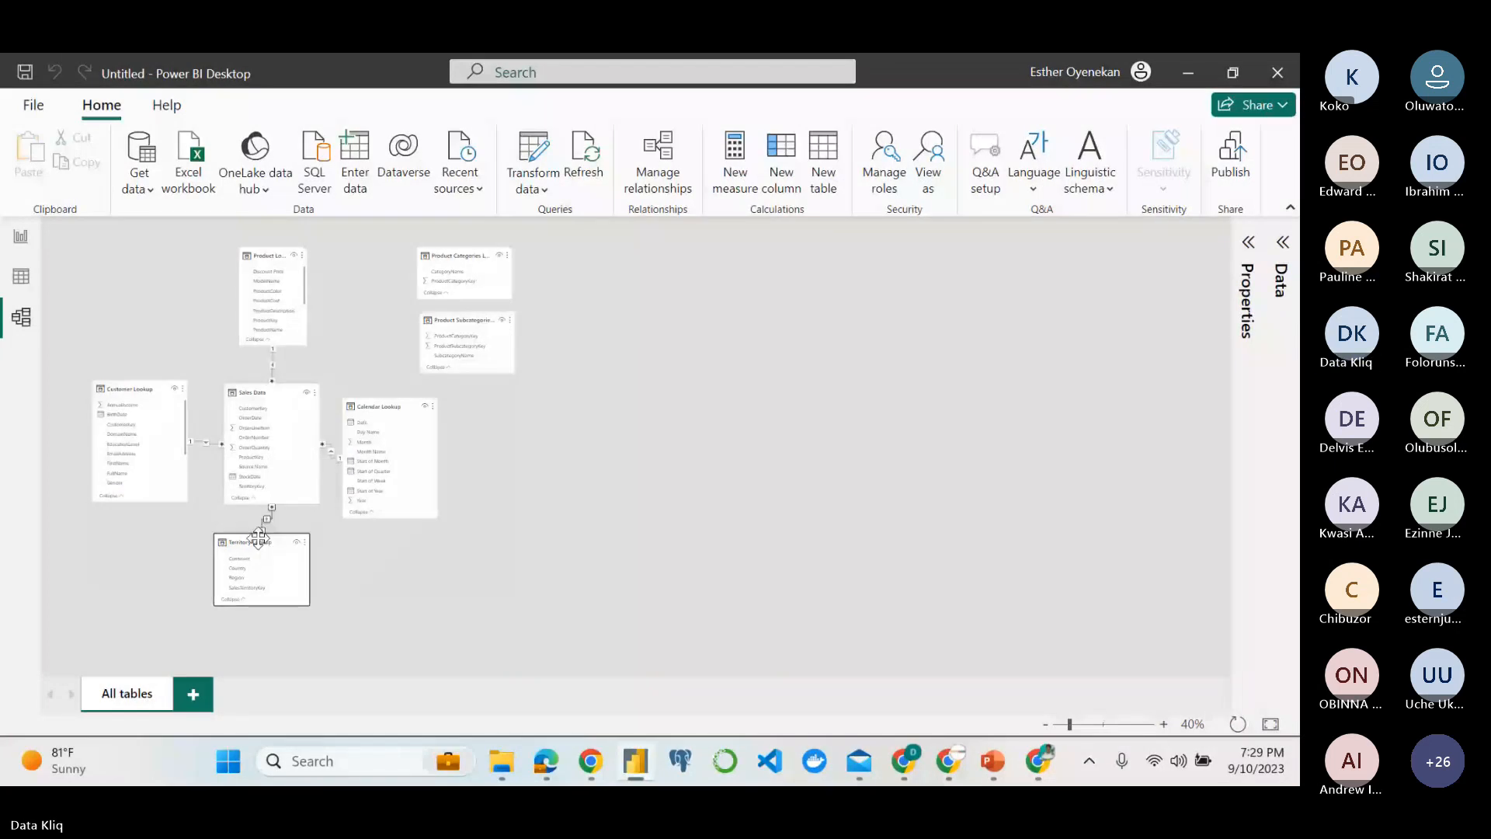
drag(381, 406, 417, 399)
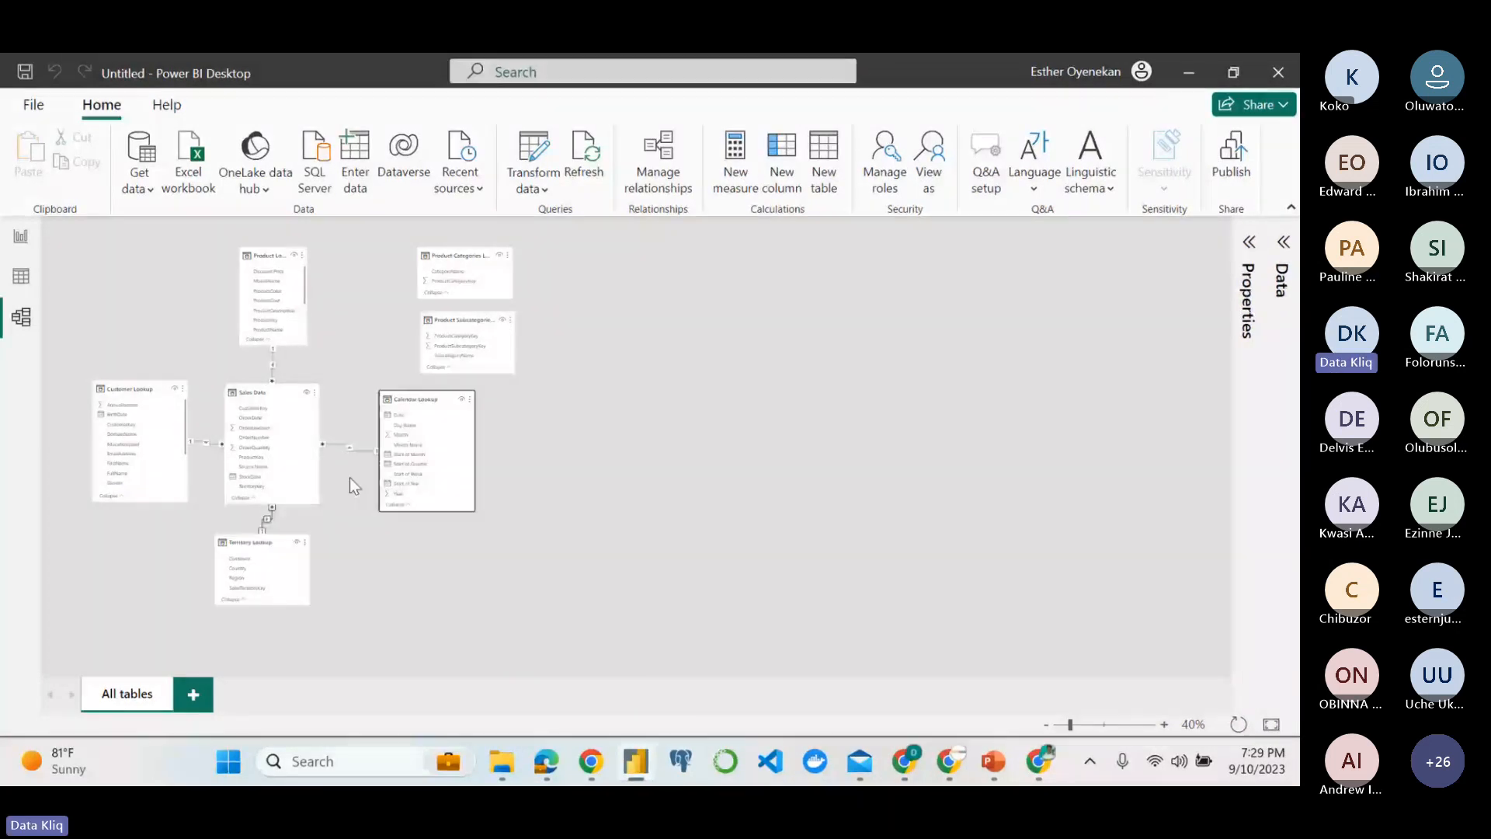
drag(275, 542, 272, 564)
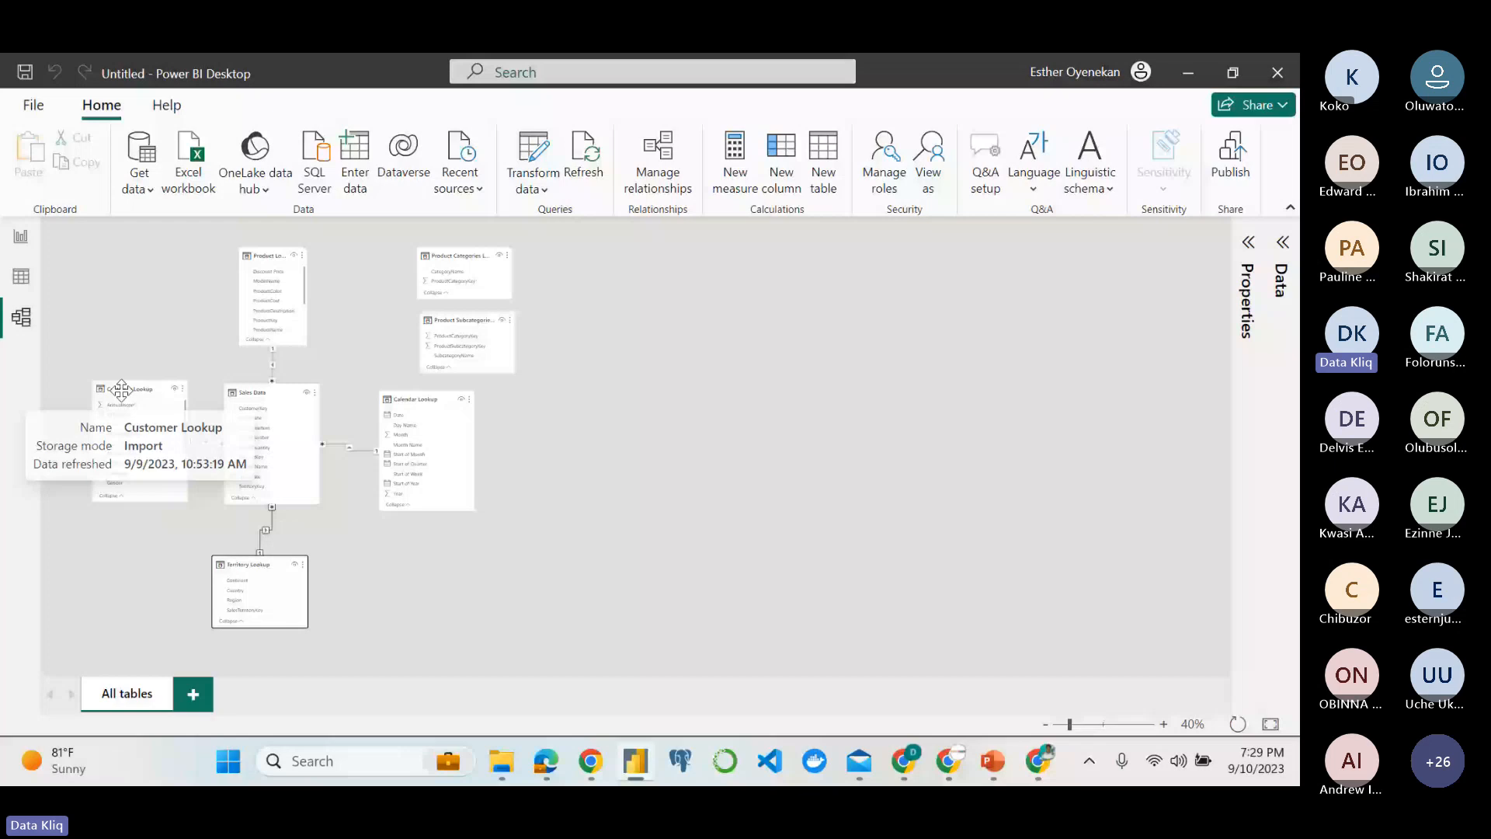
drag(121, 390, 101, 412)
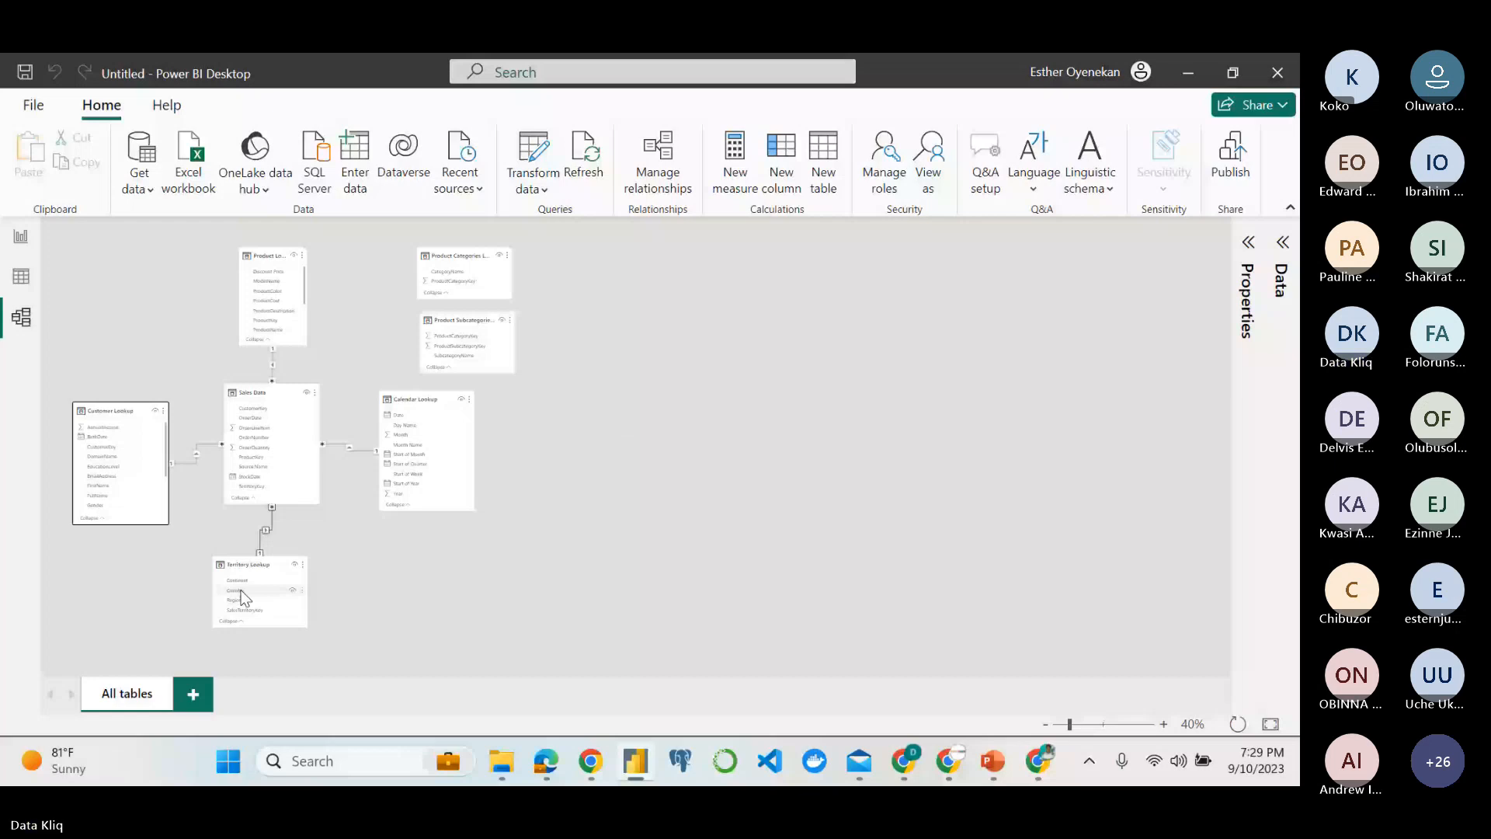
drag(243, 596, 257, 611)
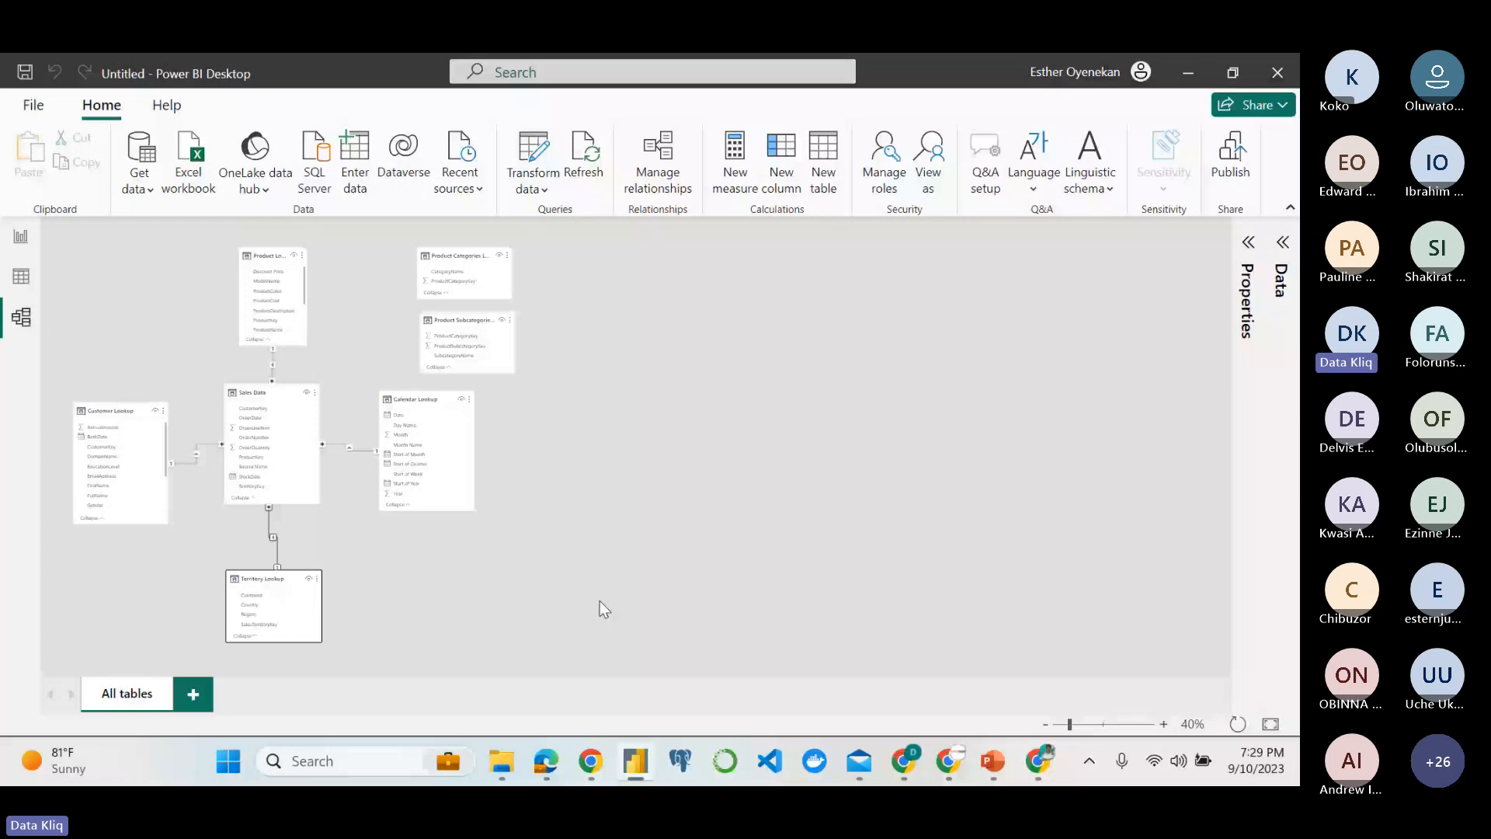
Review the snowflake objective in the assignment PDF, and rearrange the model with Calendar Lookup above Sales Data and the product tables grouped opposite Customer Lookup.
key(alt+Tab)
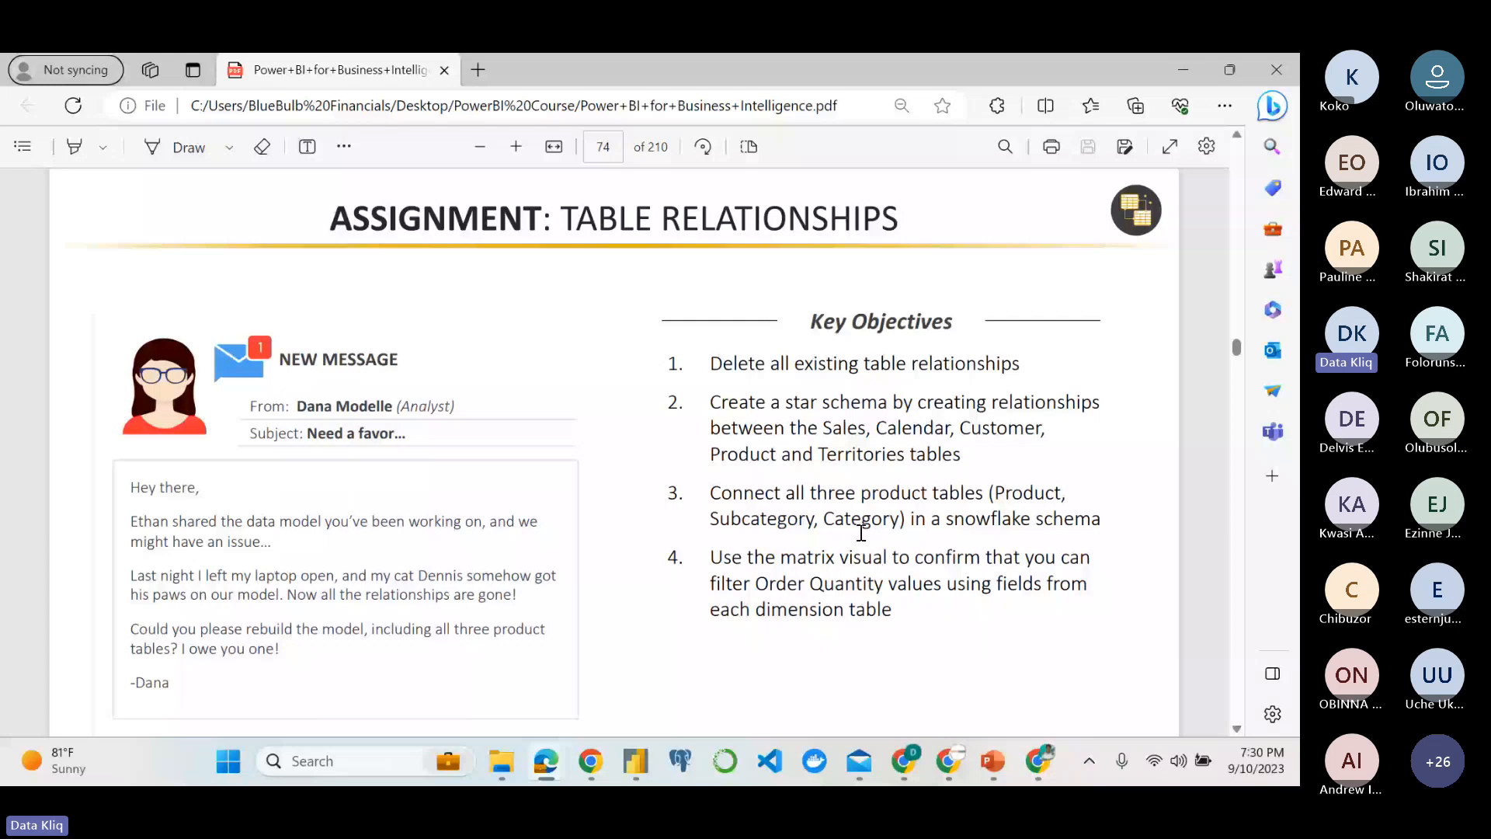
mouse_move(557, 753)
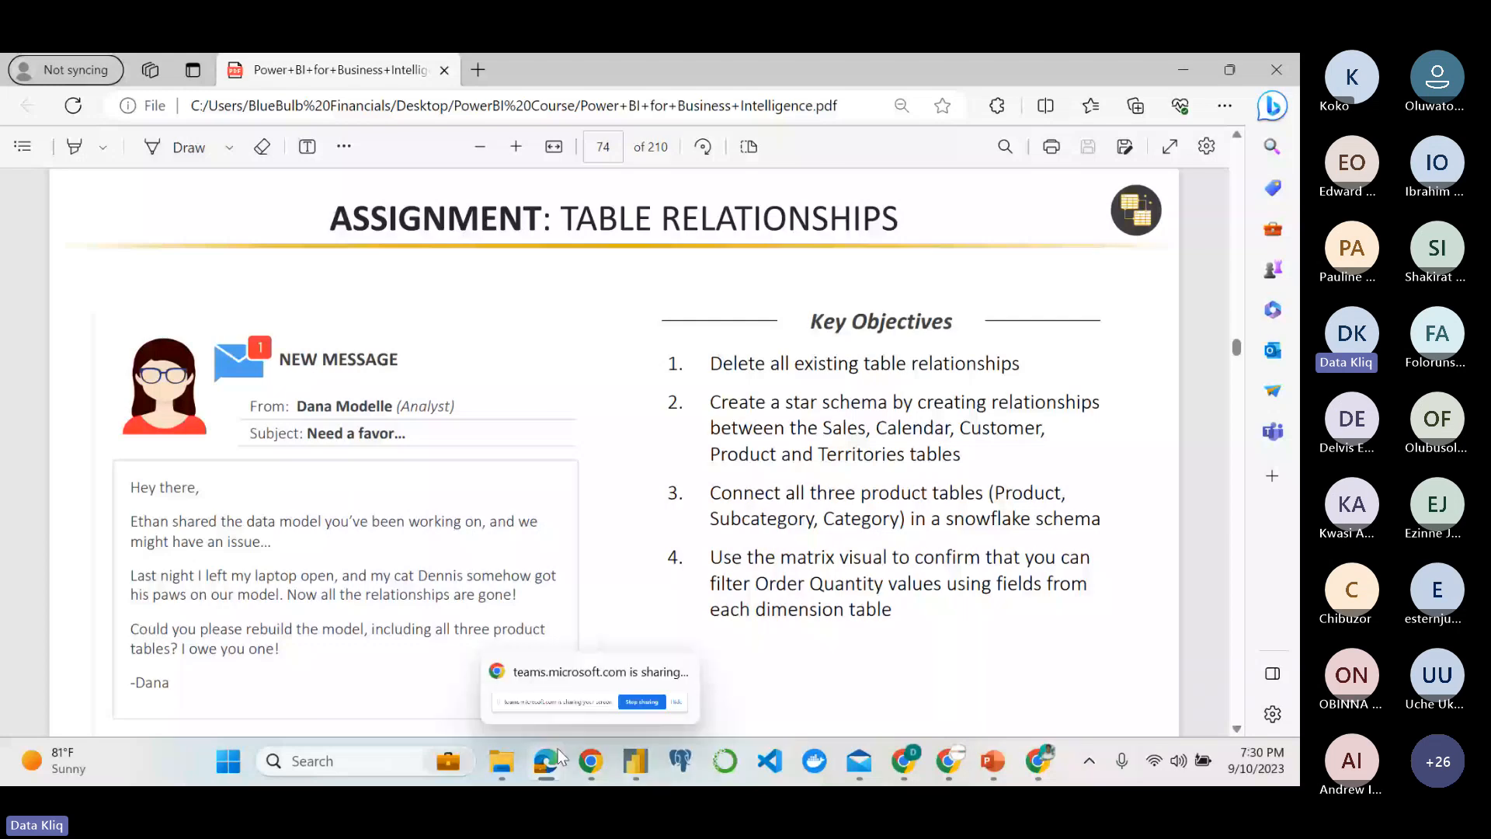
click(636, 761)
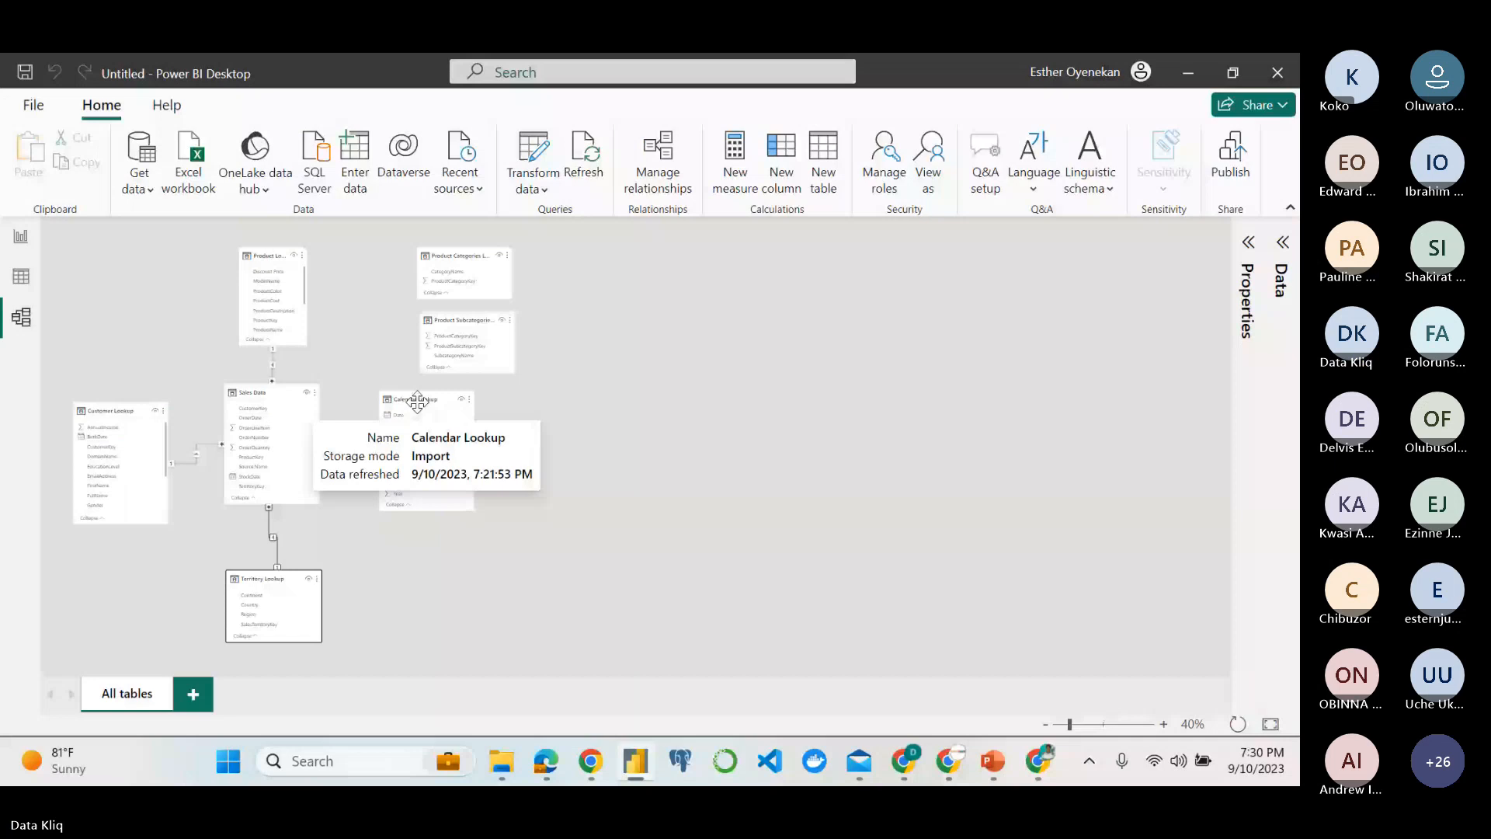
drag(417, 401, 240, 216)
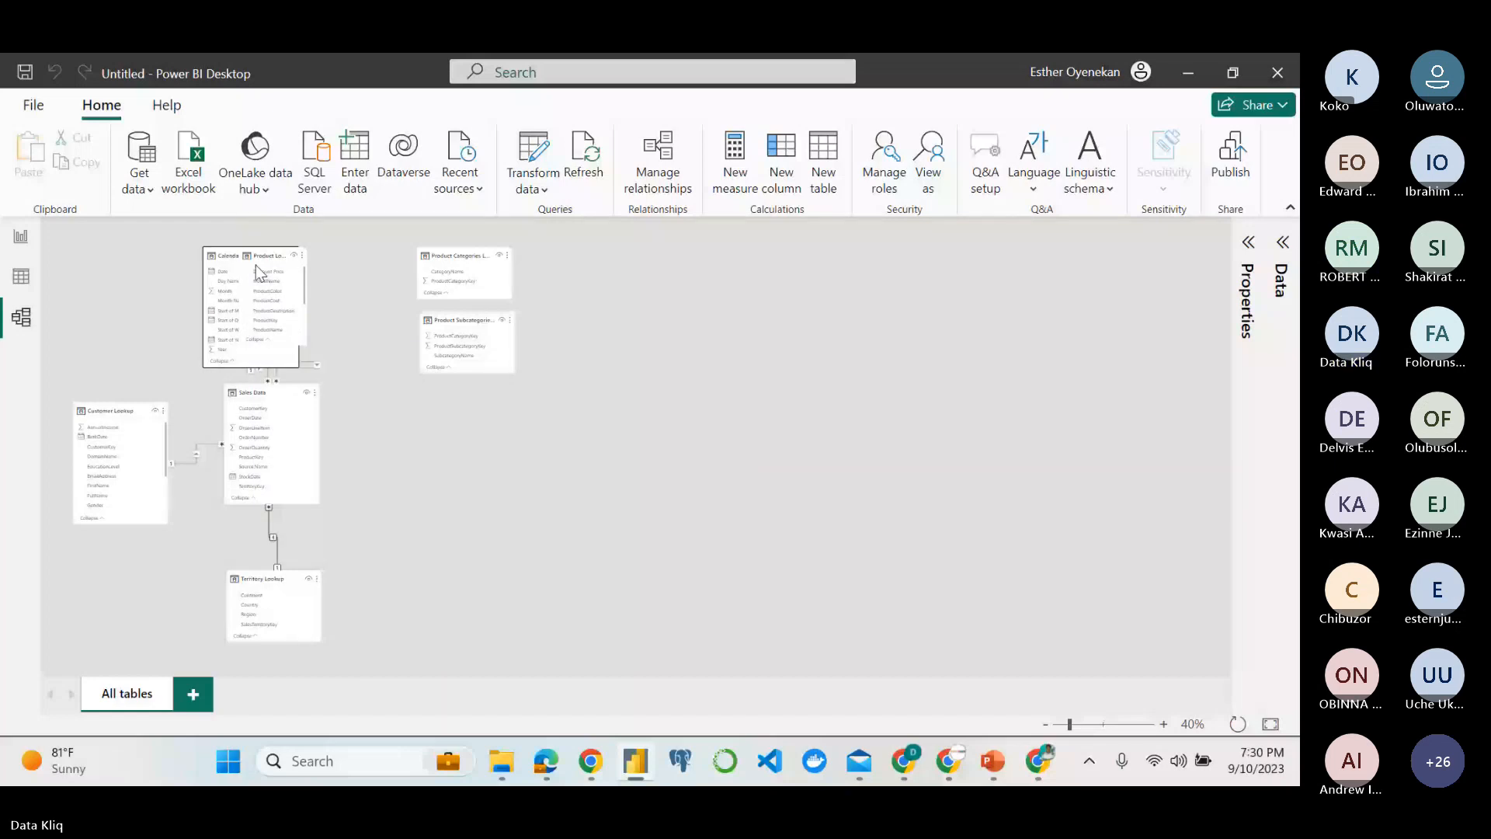
drag(255, 264, 379, 412)
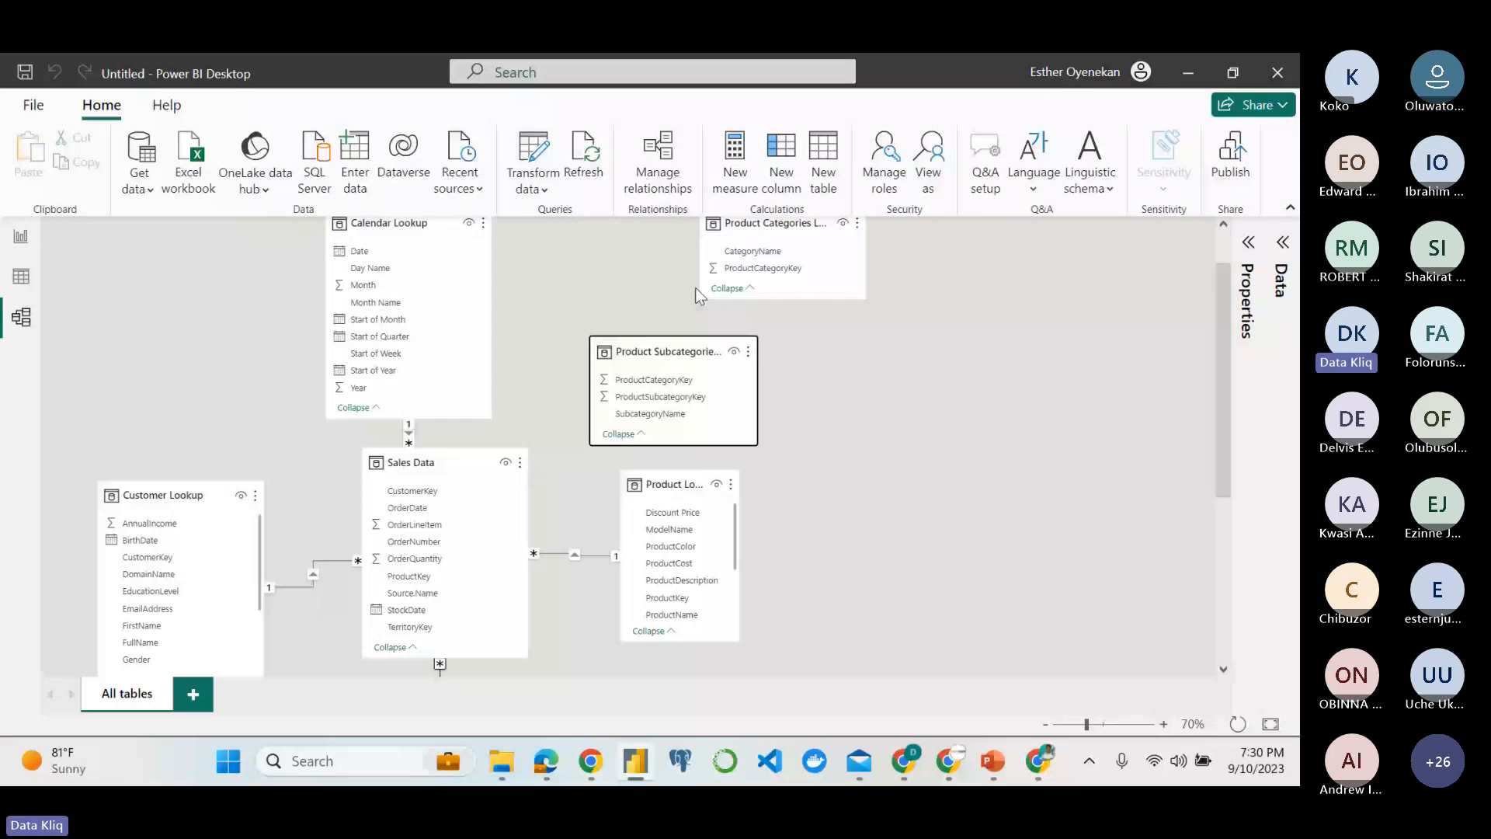
drag(696, 288, 772, 588)
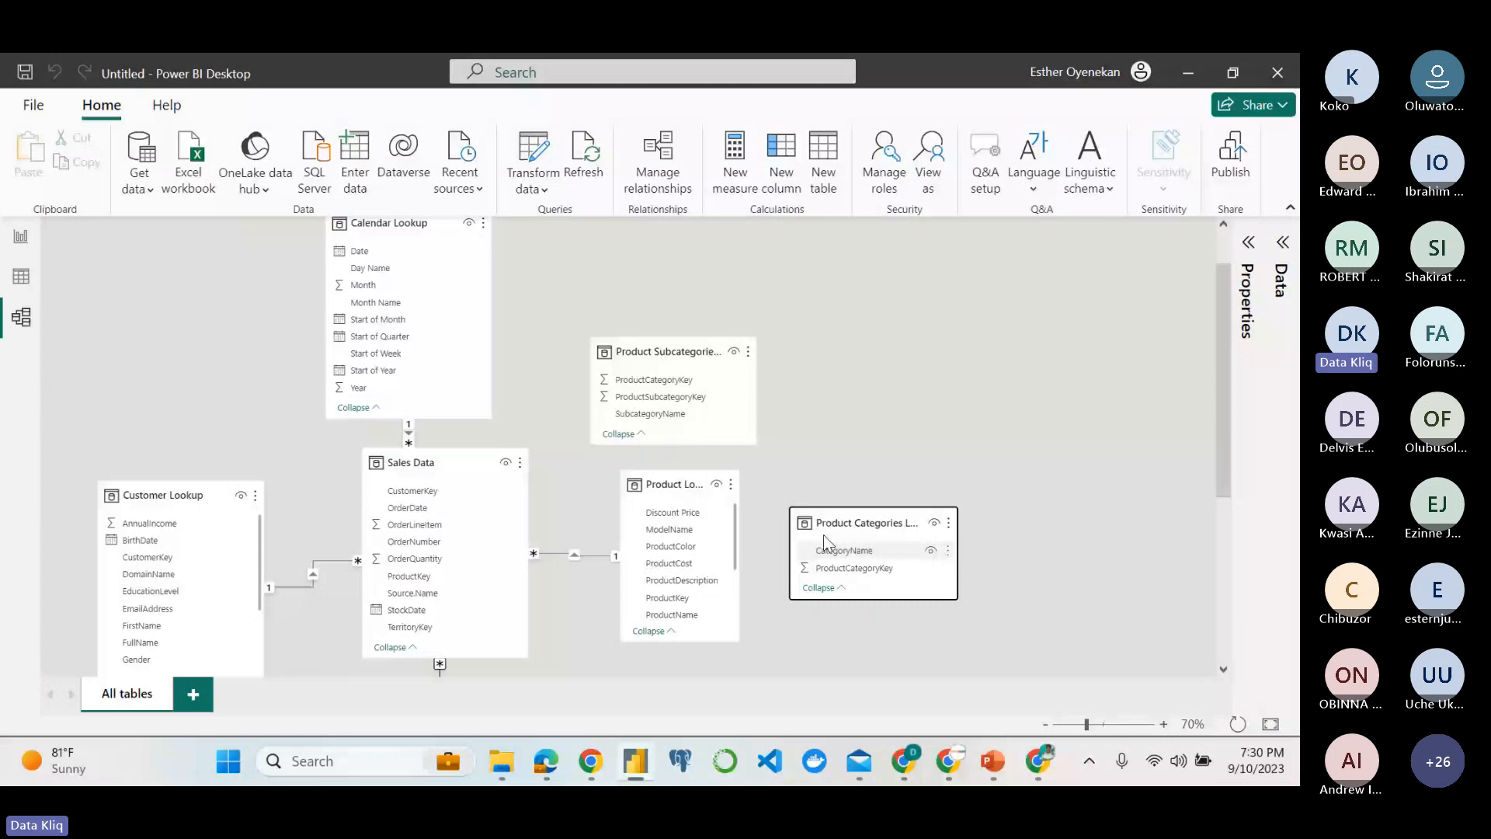
Examine the fields of Product Lookup, Product Subcategories and Product Categories Lookup for the keys that link the three tables.
scroll(1083, 630, up, 1)
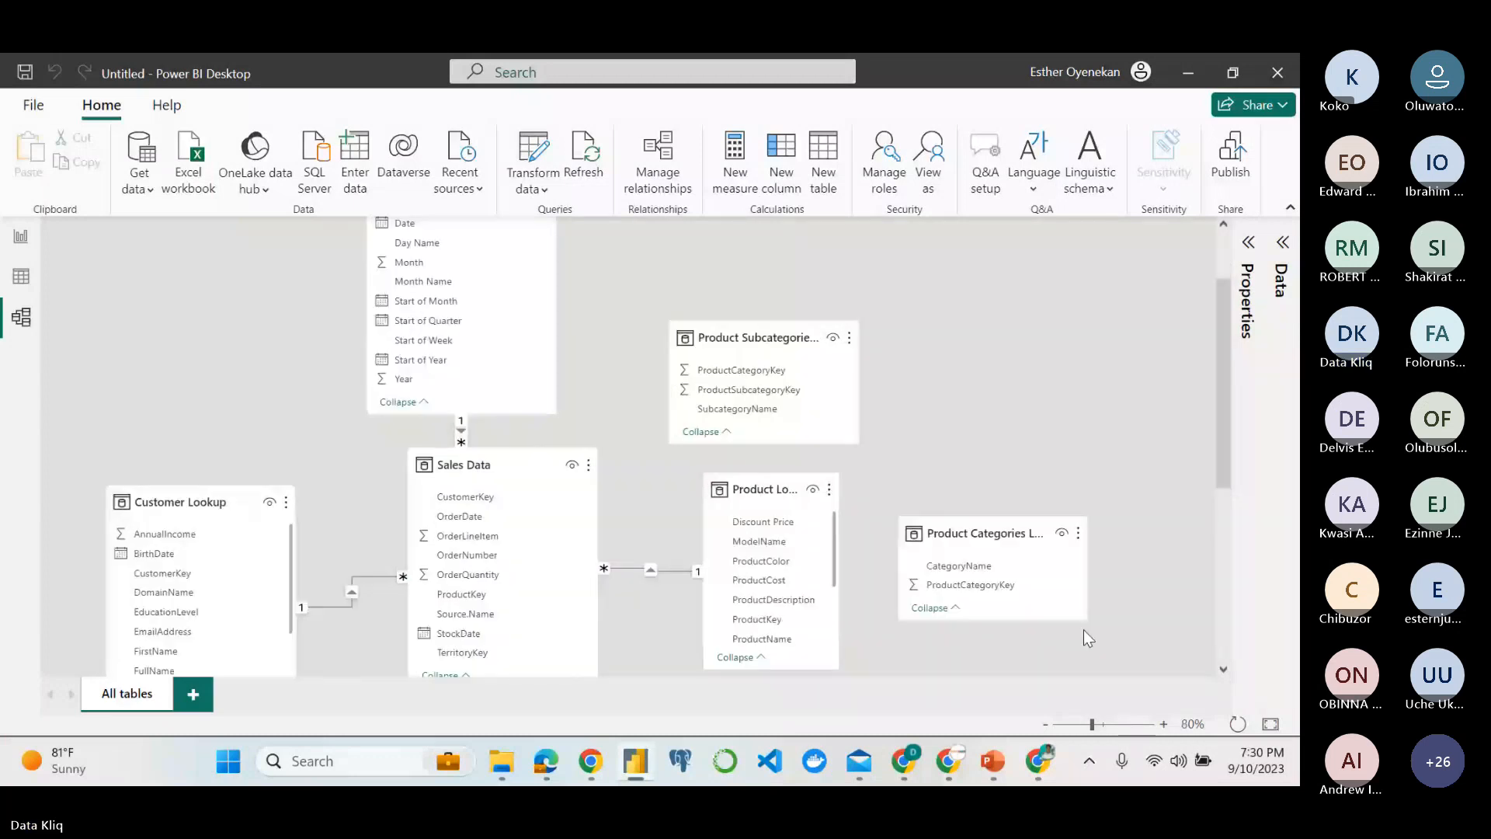
scroll(1084, 629, down, 1)
scroll(1049, 614, up, 1)
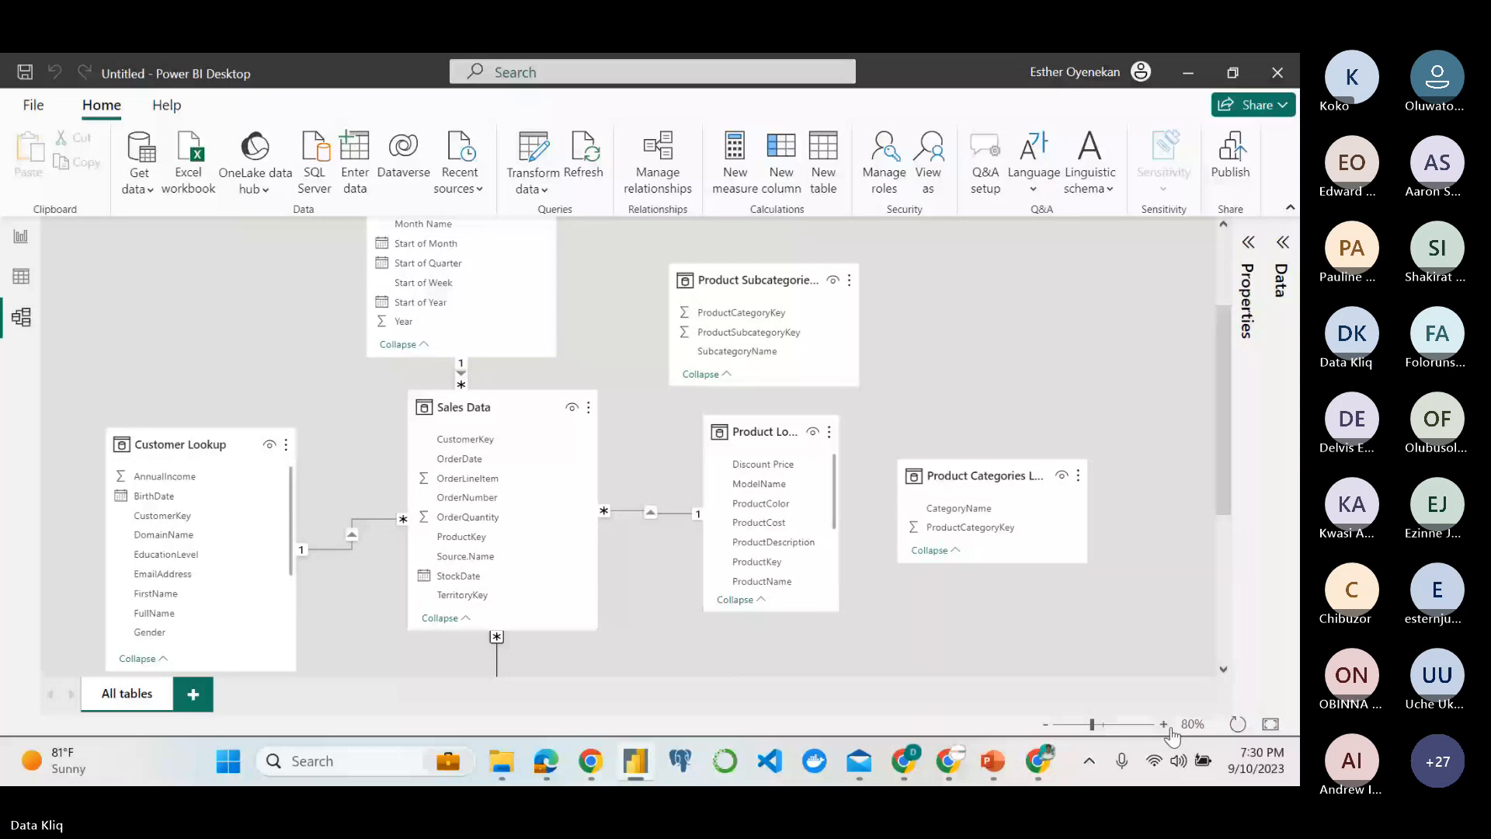
click(1164, 725)
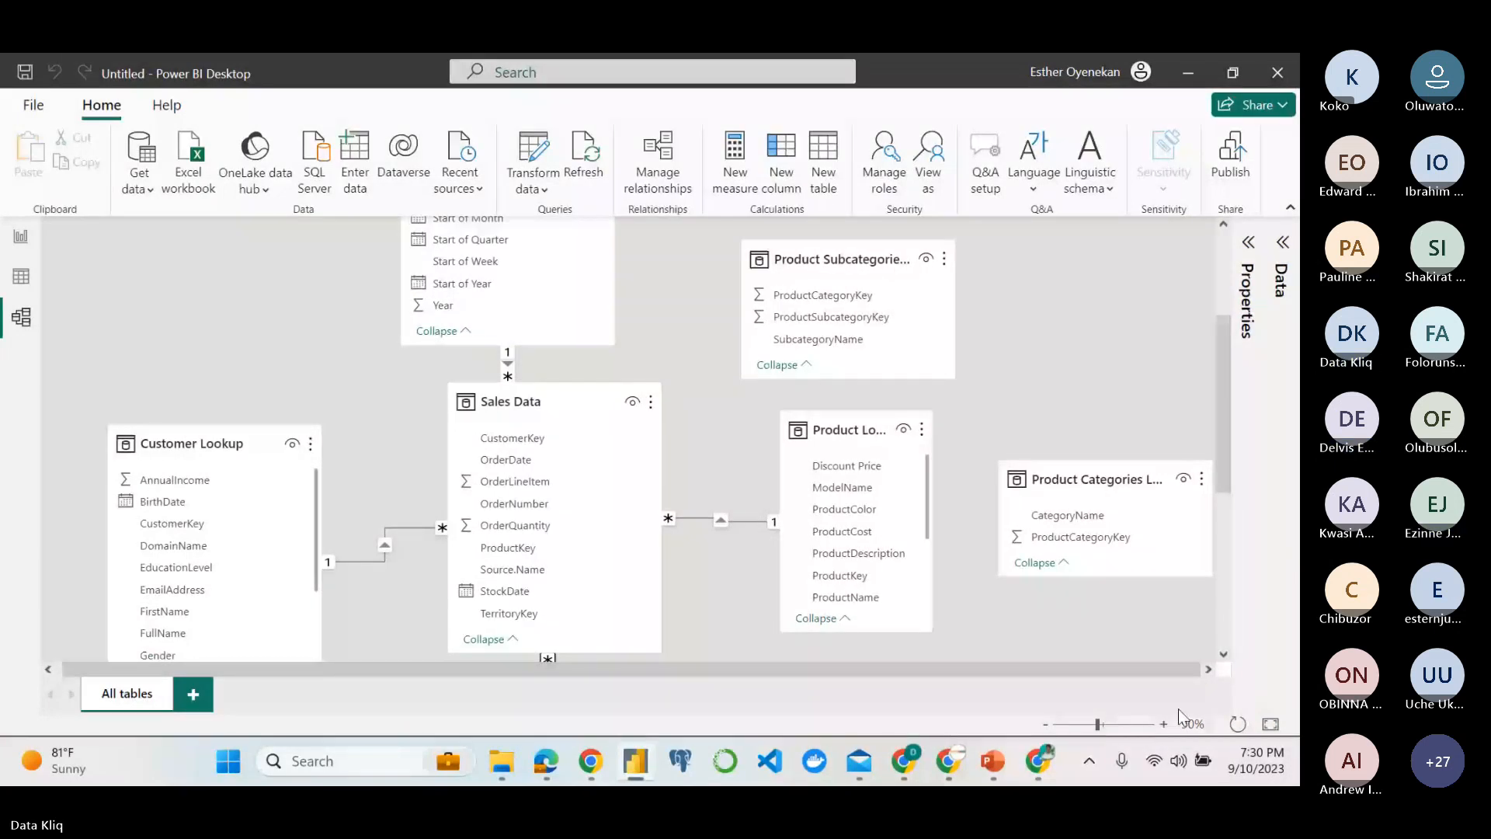
click(1164, 724)
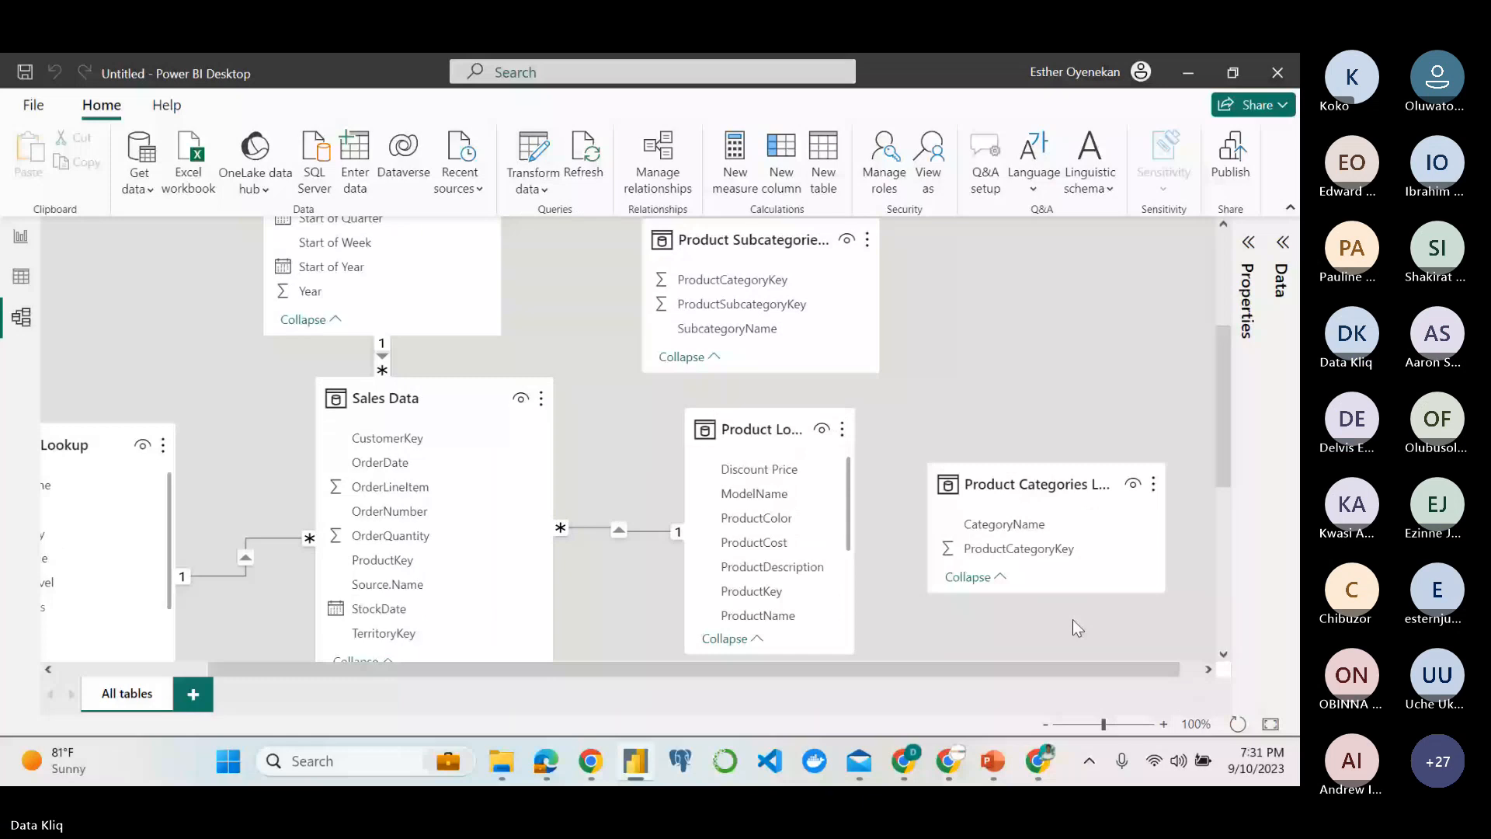
scroll(1074, 618, right, 1)
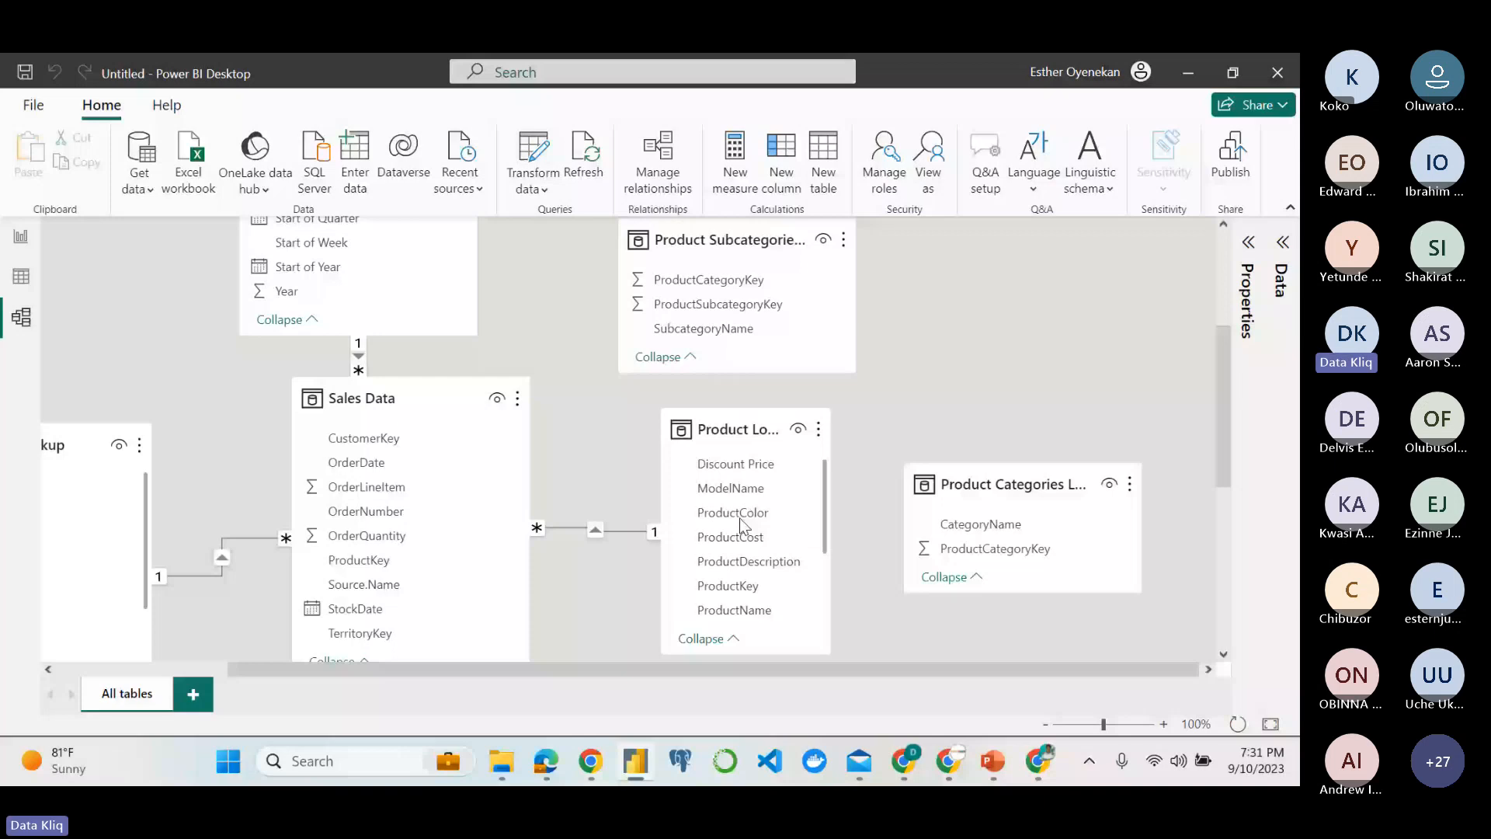
scroll(742, 526, down, 3)
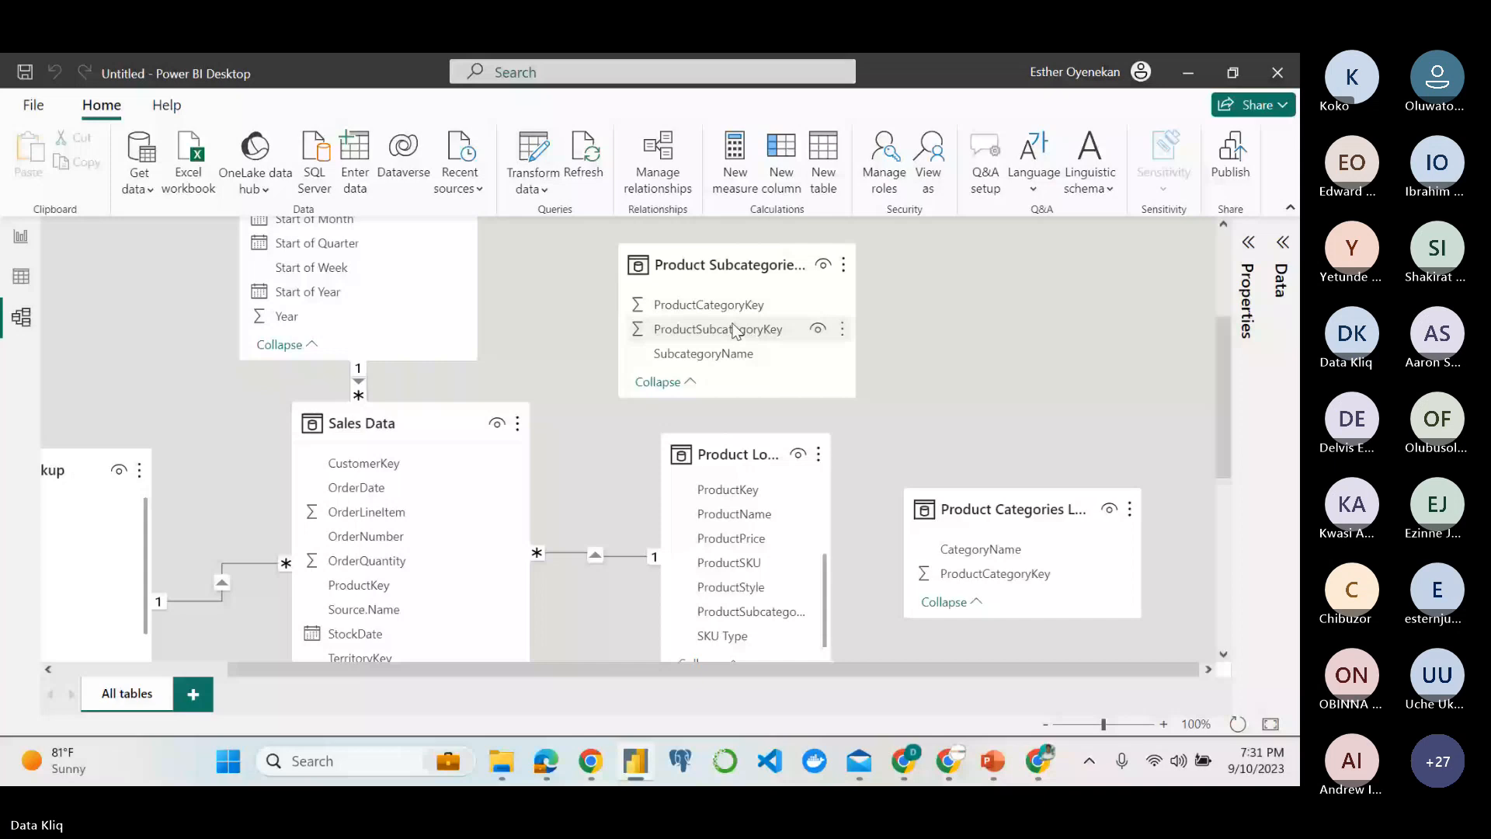
scroll(943, 347, down, 1)
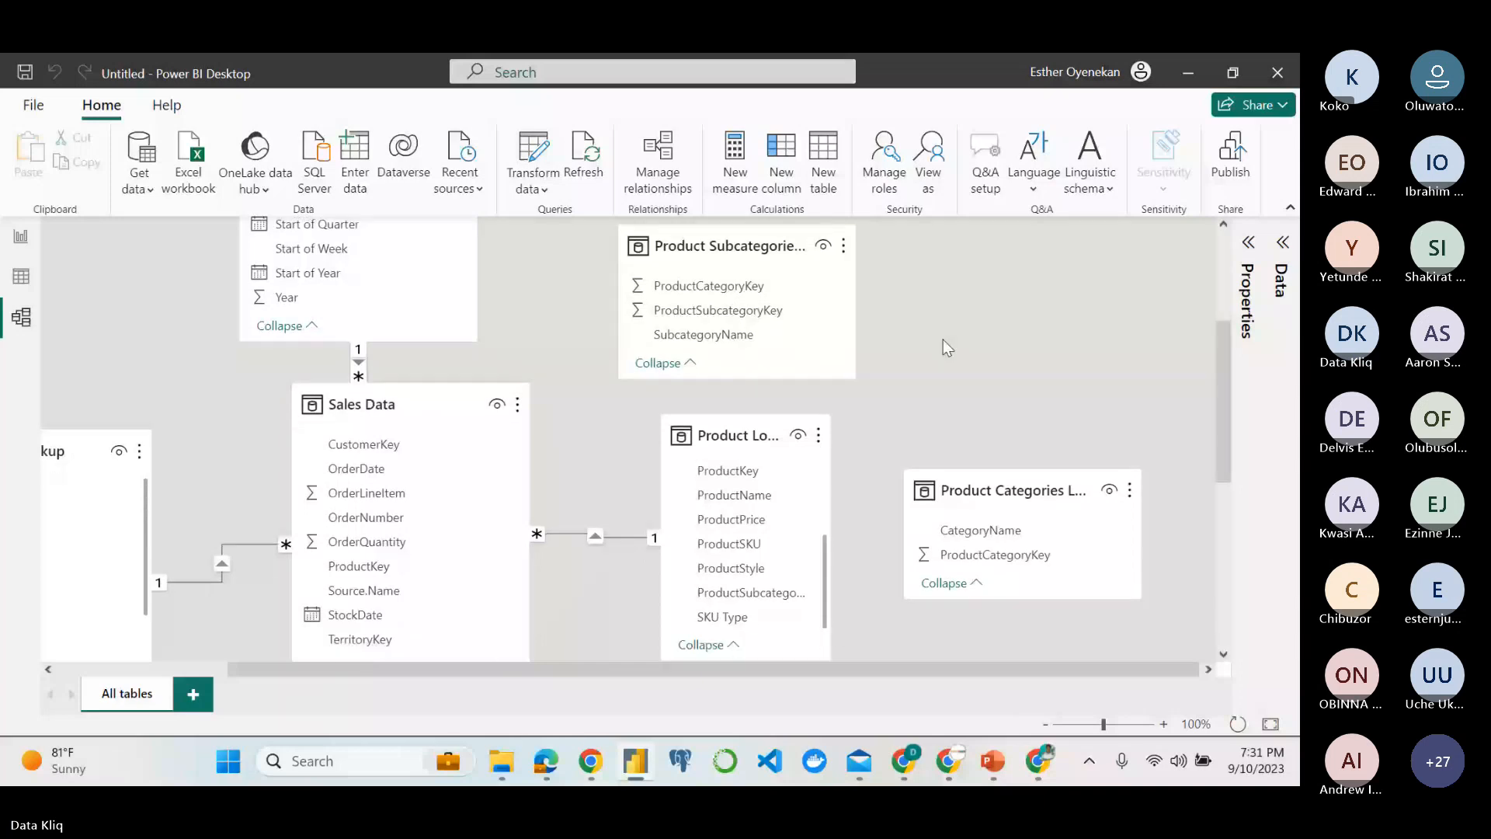
scroll(943, 339, down, 1)
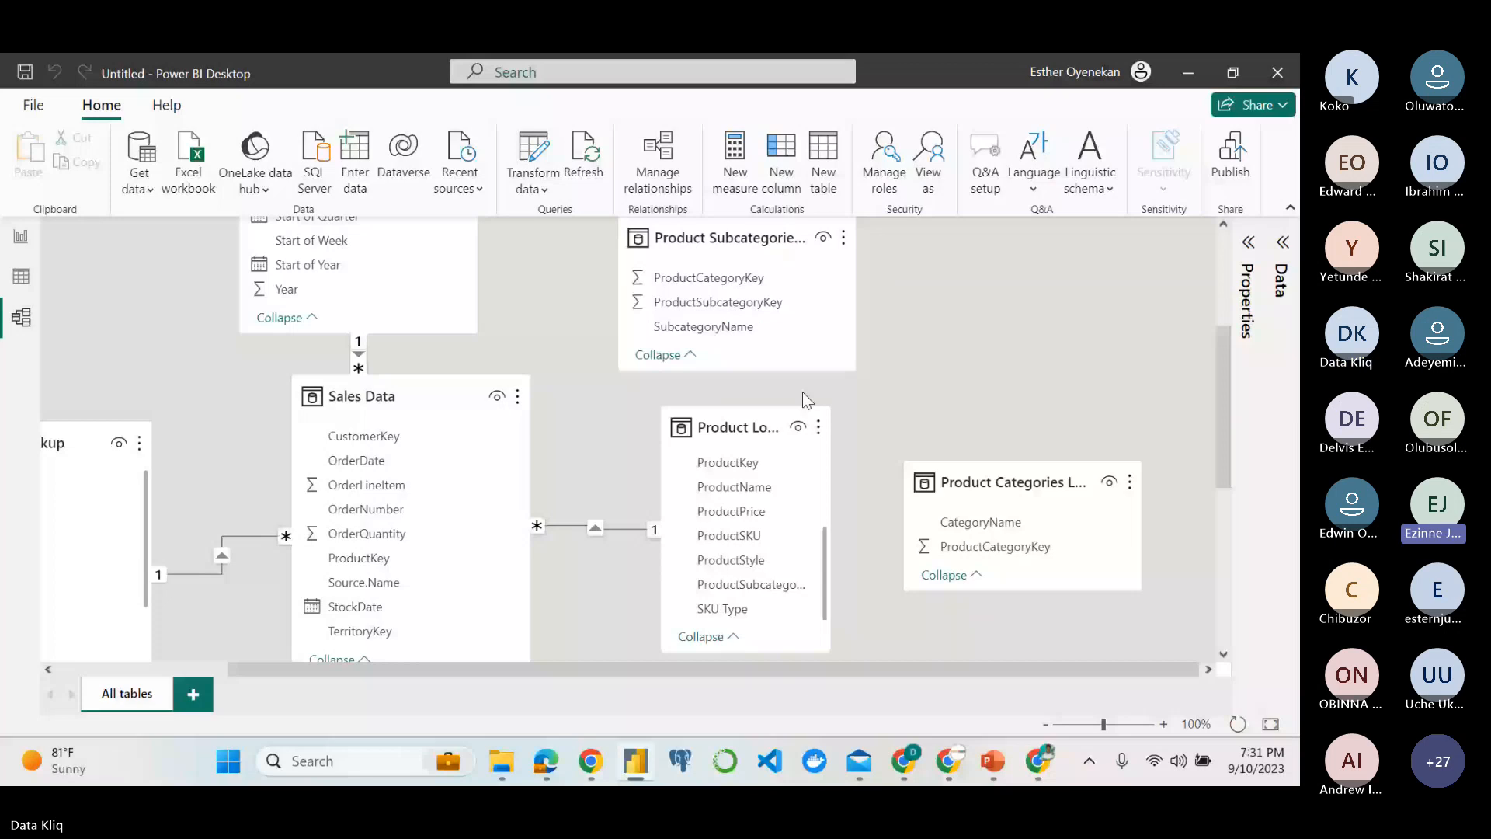
Widen and lengthen the Product Lookup table card in the model to show its full field names and more fields.
scroll(740, 524, down, 1)
scroll(740, 525, up, 1)
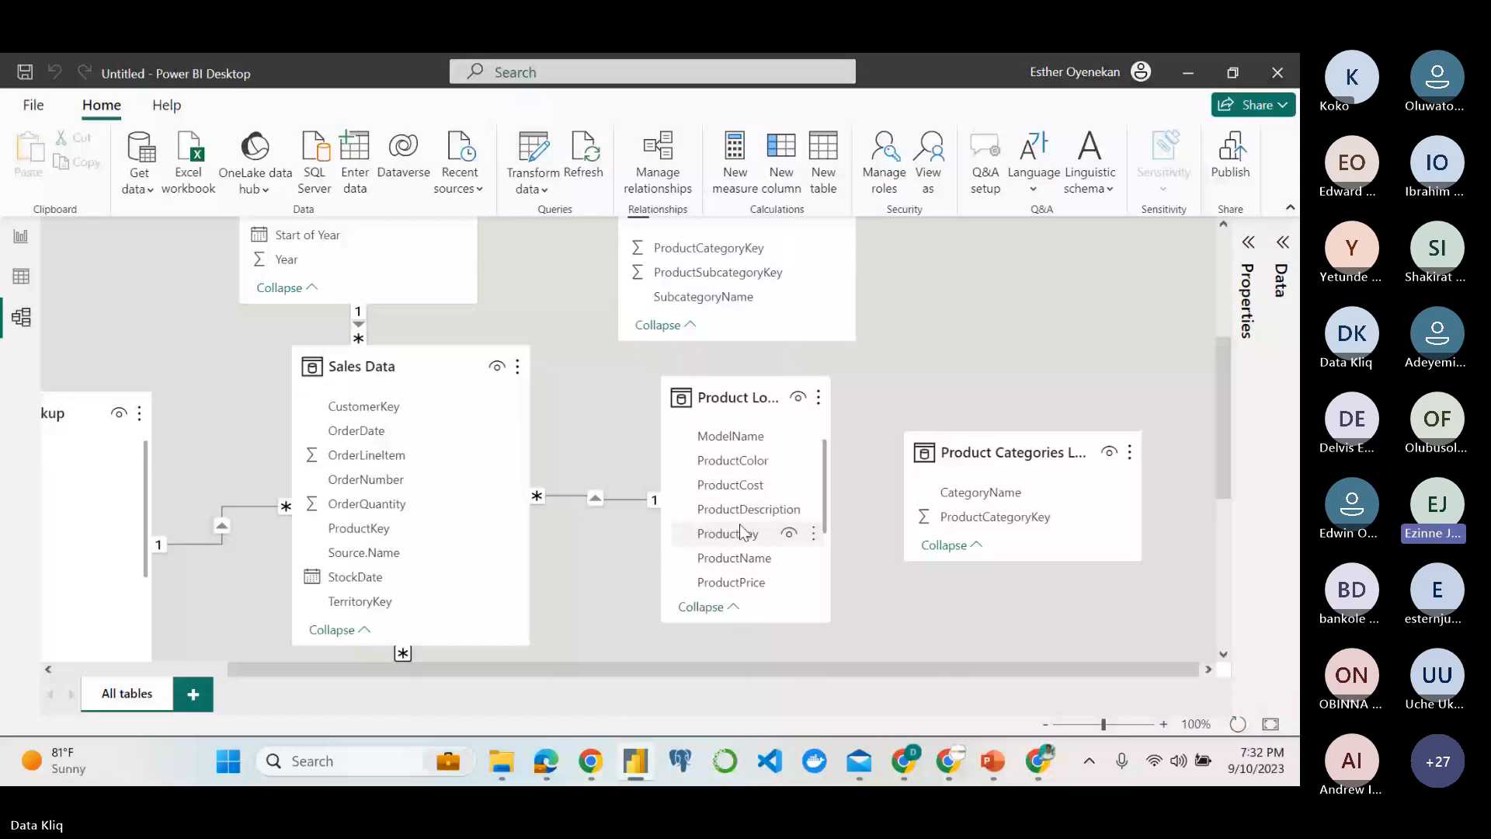
scroll(742, 531, down, 2)
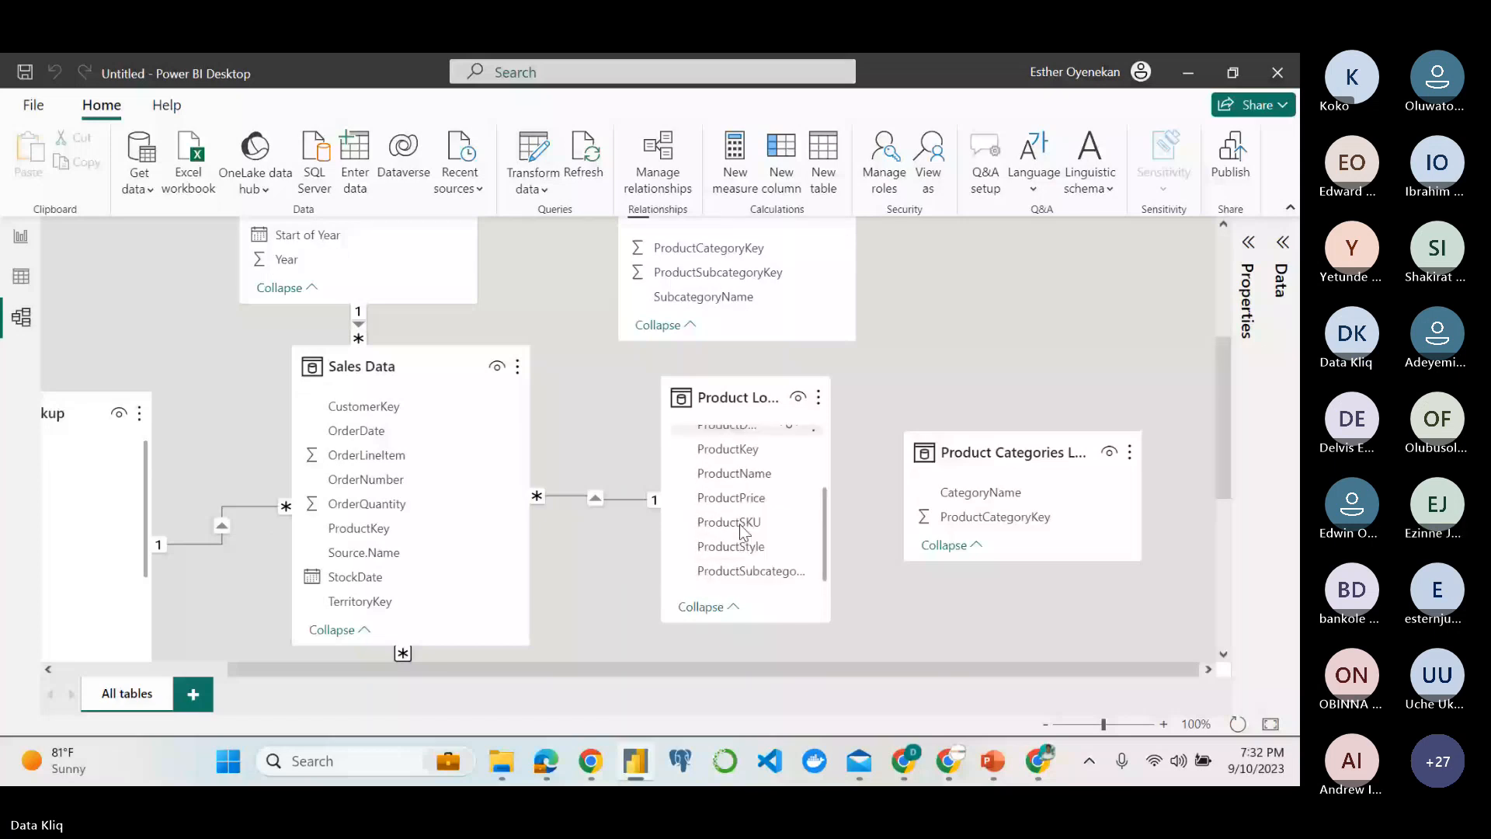
drag(831, 416, 873, 418)
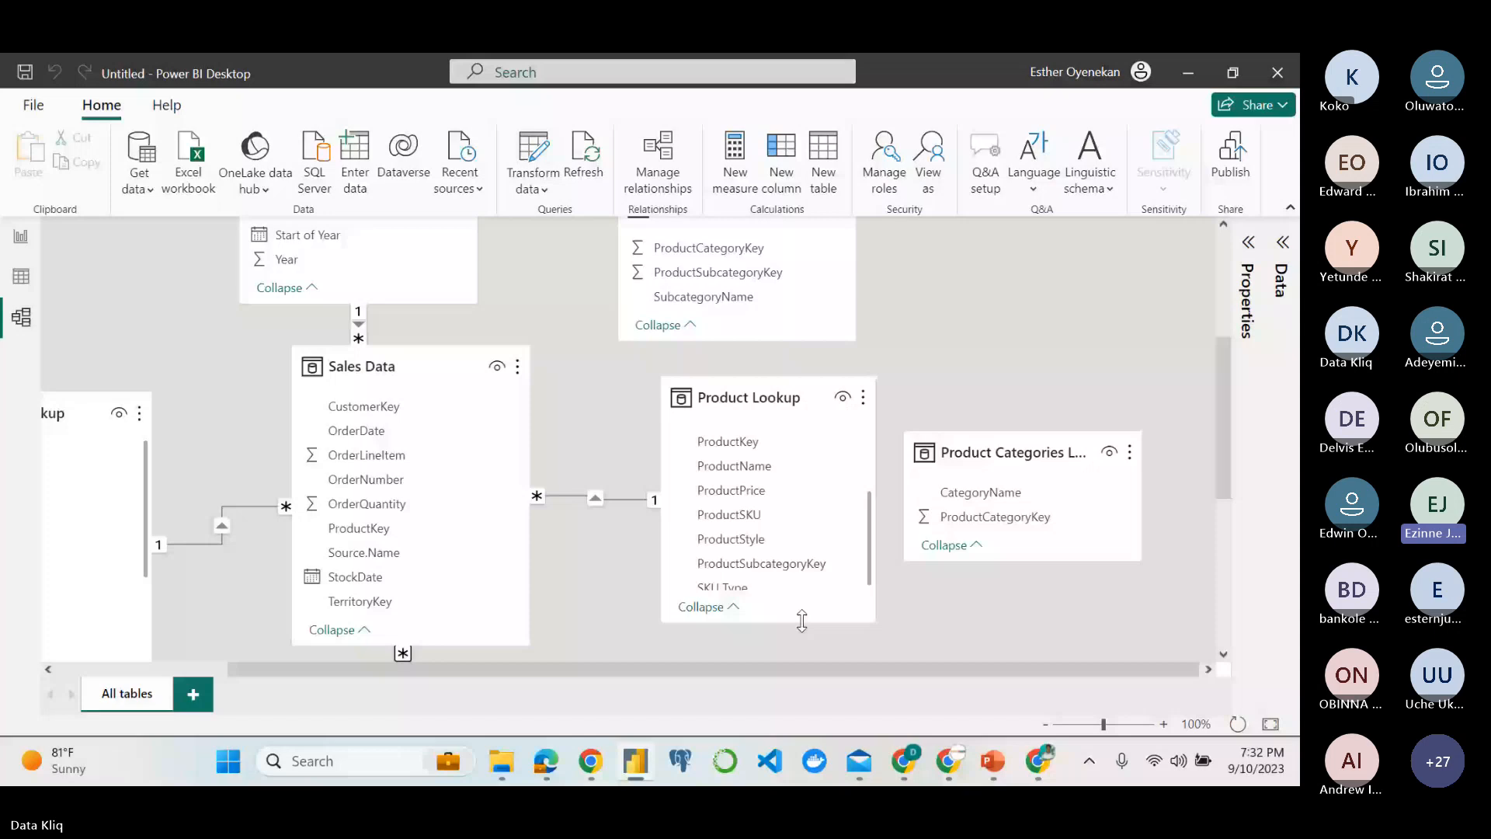
drag(802, 621, 799, 656)
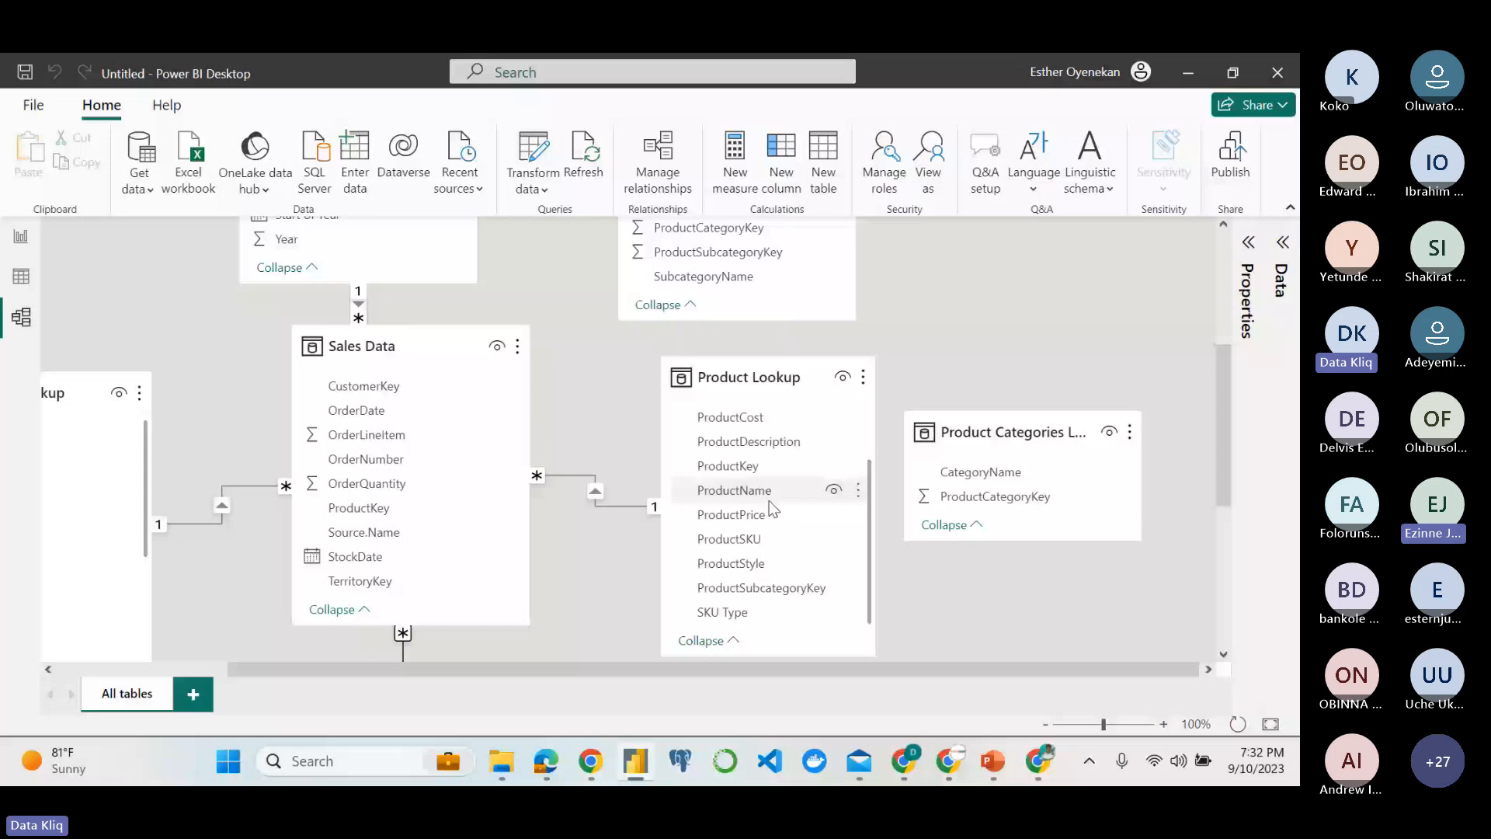
Create a relationship between Product Subcategories and Product Lookup on ProductSubcategoryKey.
scroll(767, 289, up, 1)
drag(767, 289, 786, 619)
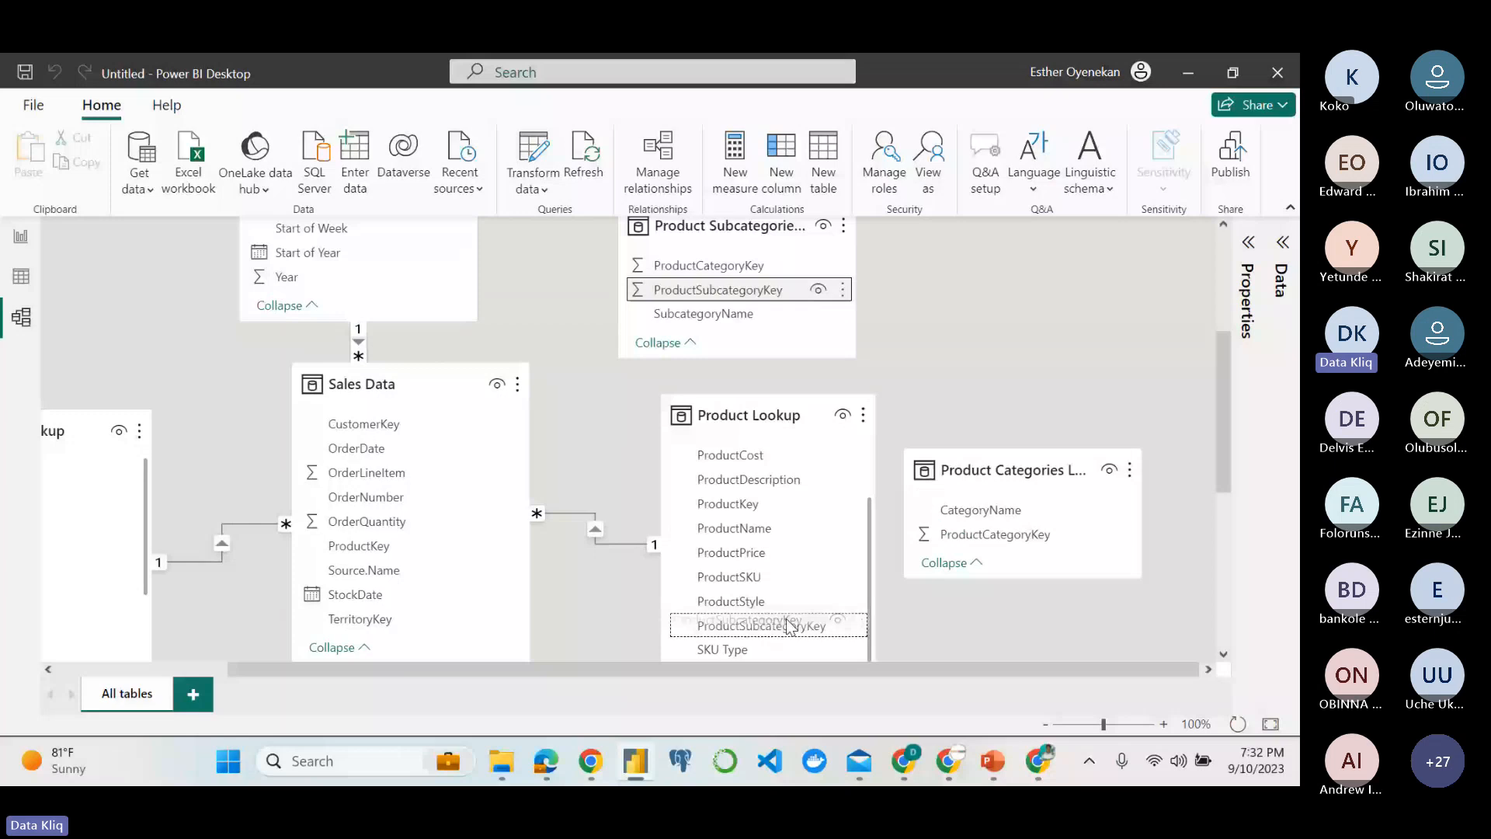
drag(786, 619, 787, 620)
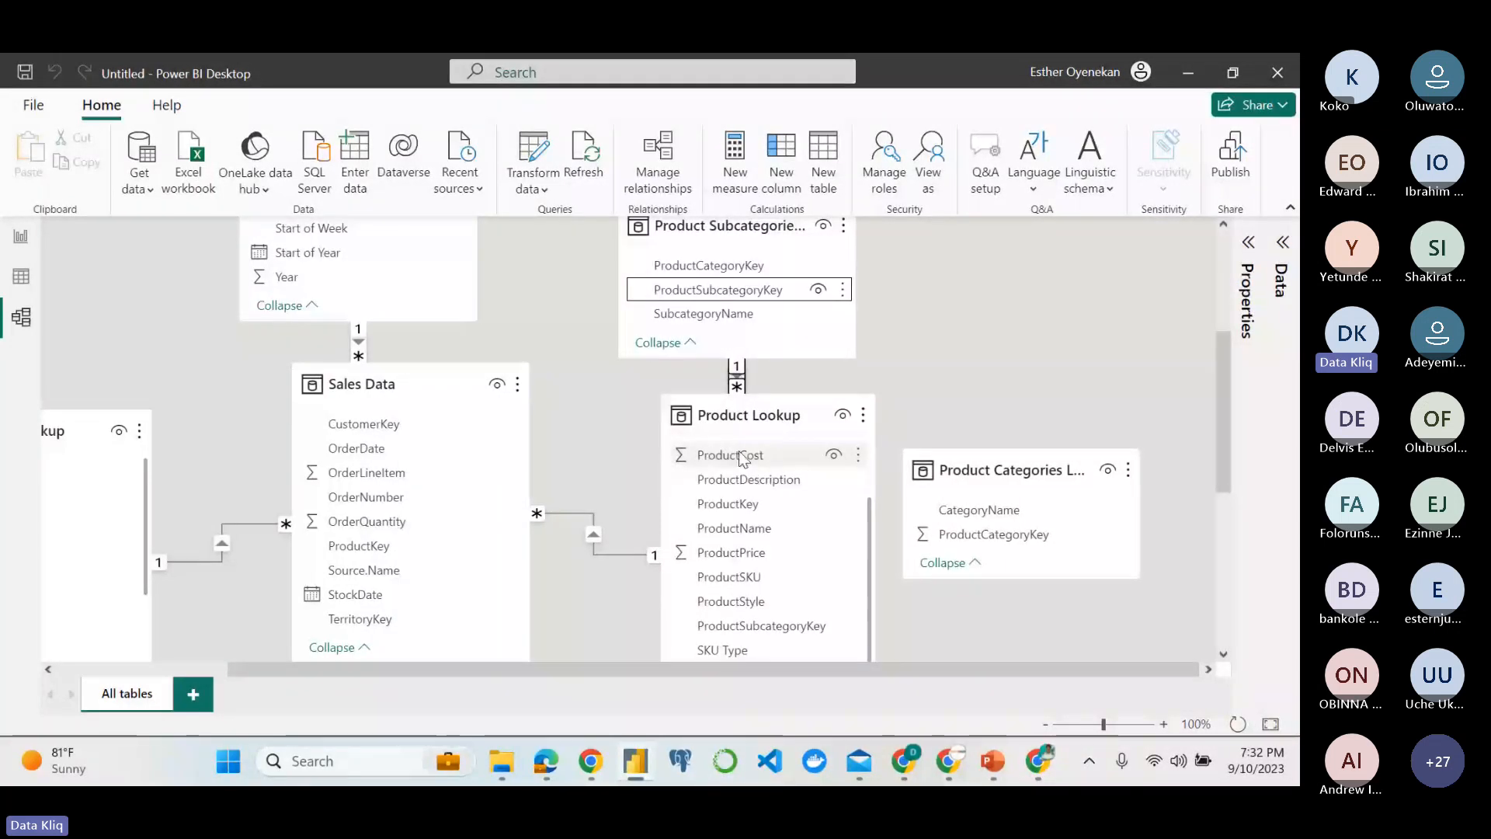
Examine the Product Lookup fields for a key that could link it to Product Categories Lookup.
scroll(746, 466, down, 1)
scroll(772, 542, down, 1)
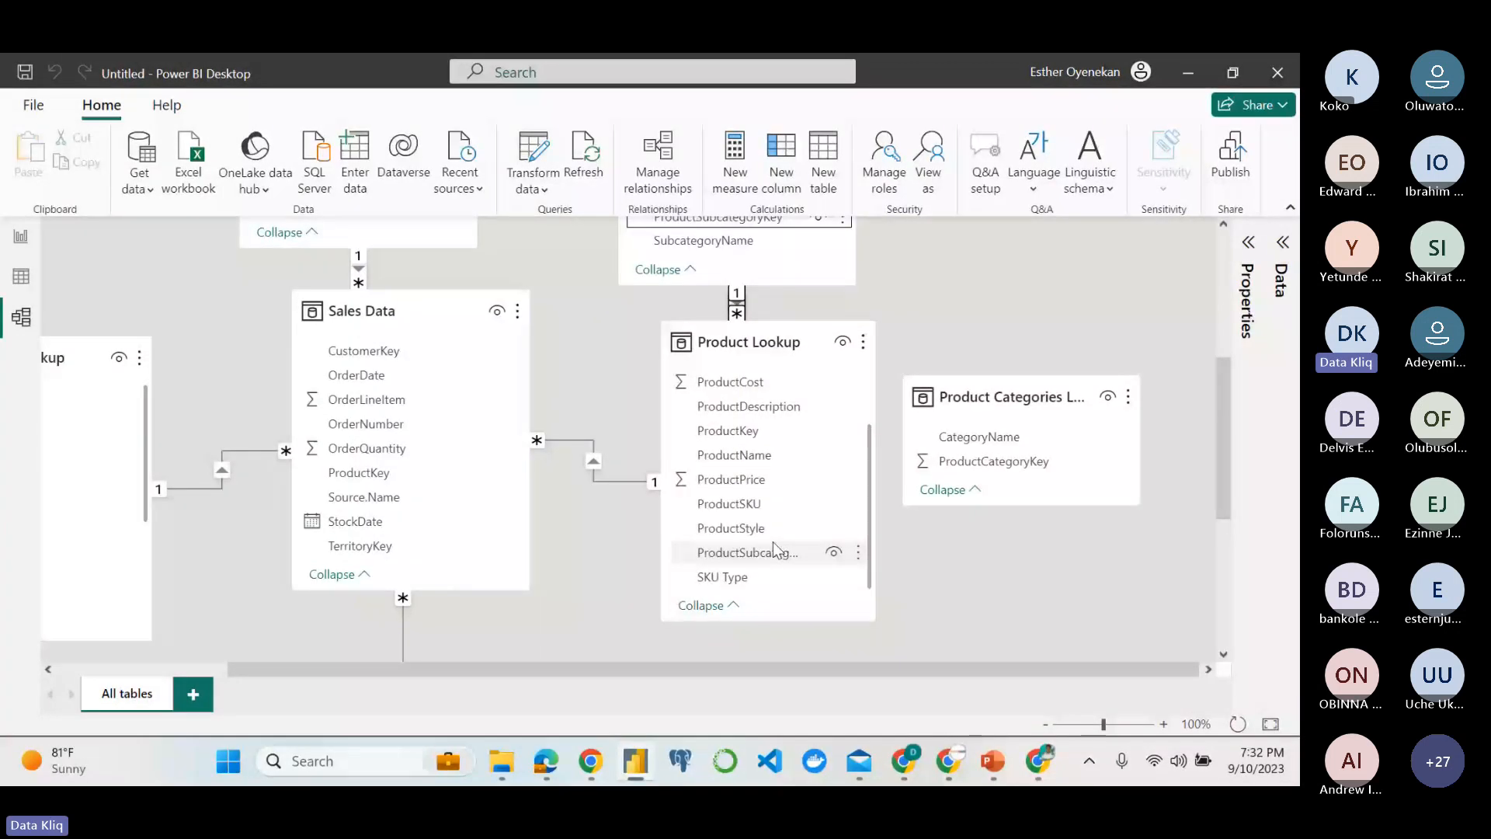
scroll(767, 481, up, 1)
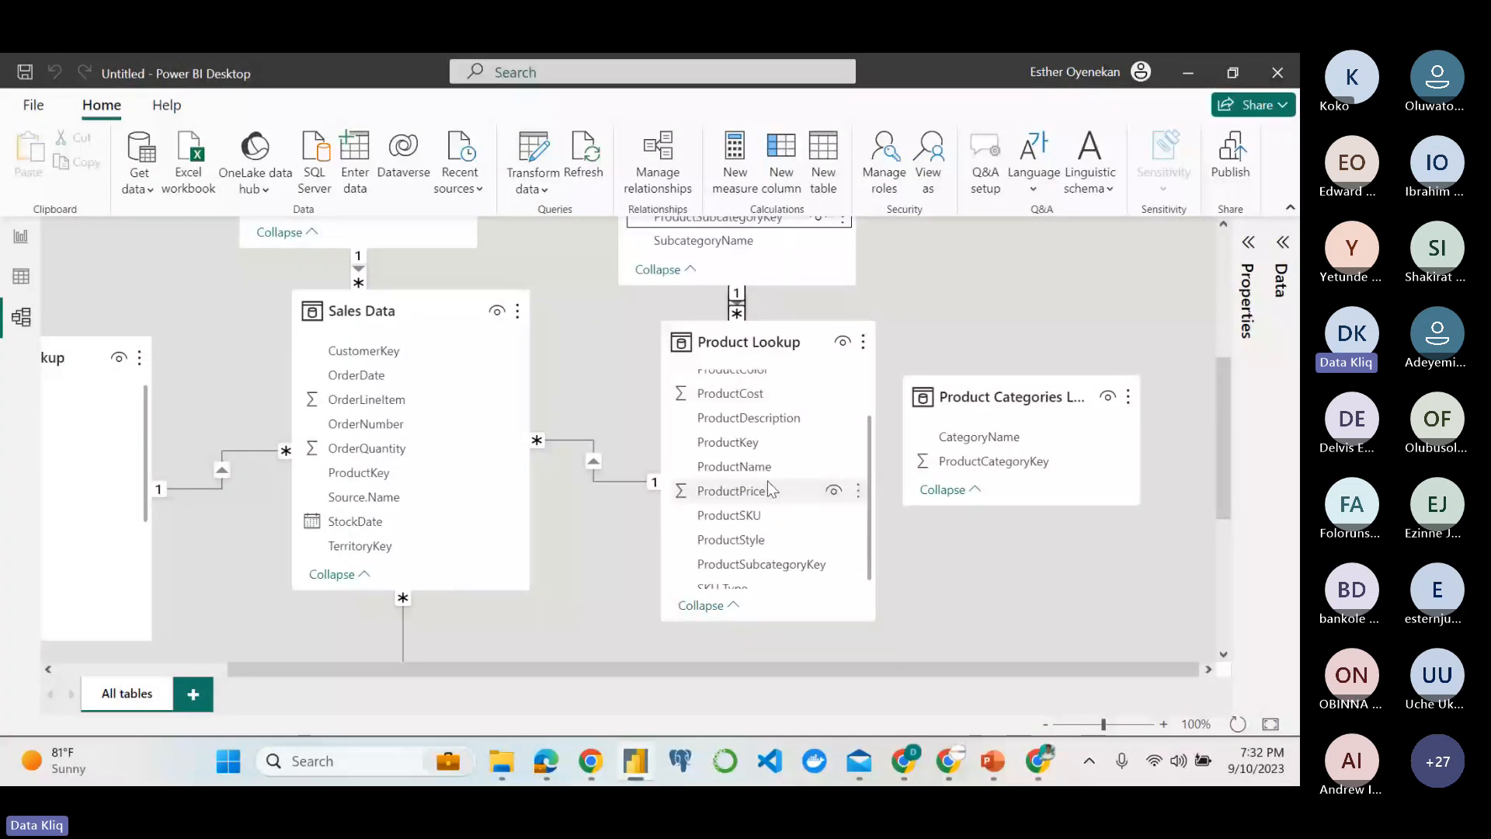
scroll(767, 482, up, 2)
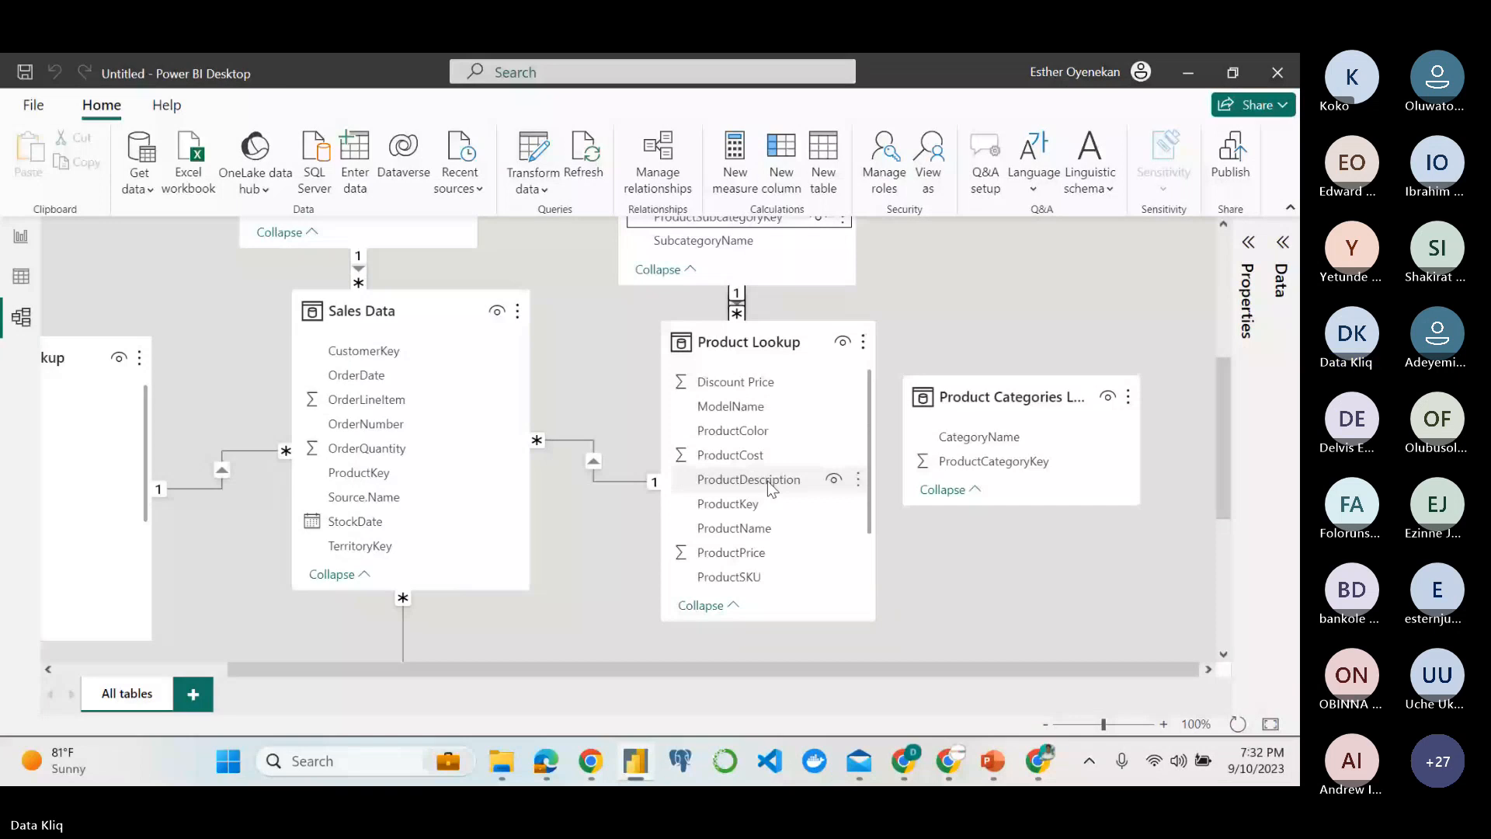
scroll(769, 486, up, 1)
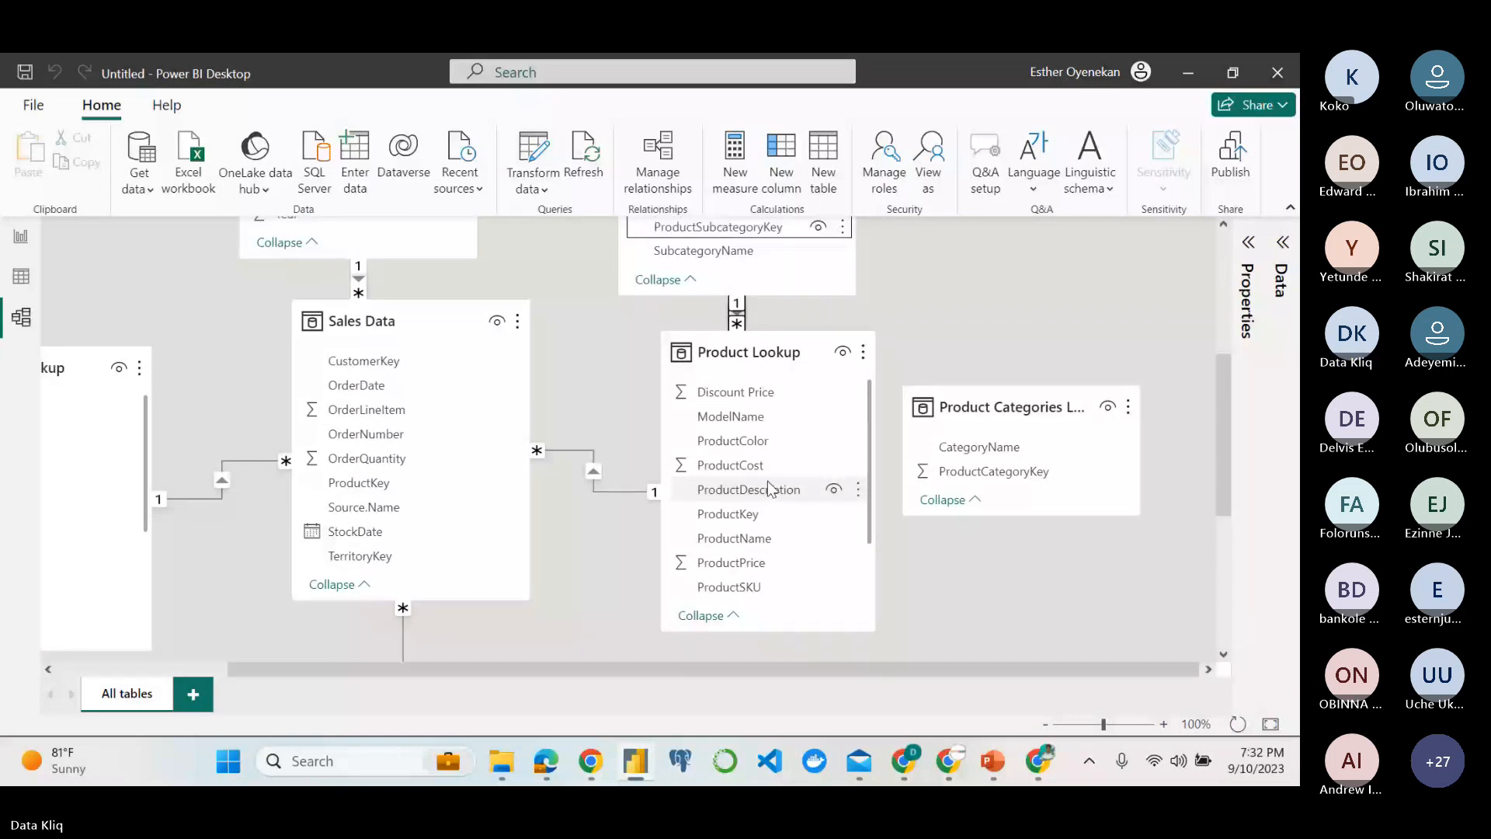
scroll(767, 482, down, 3)
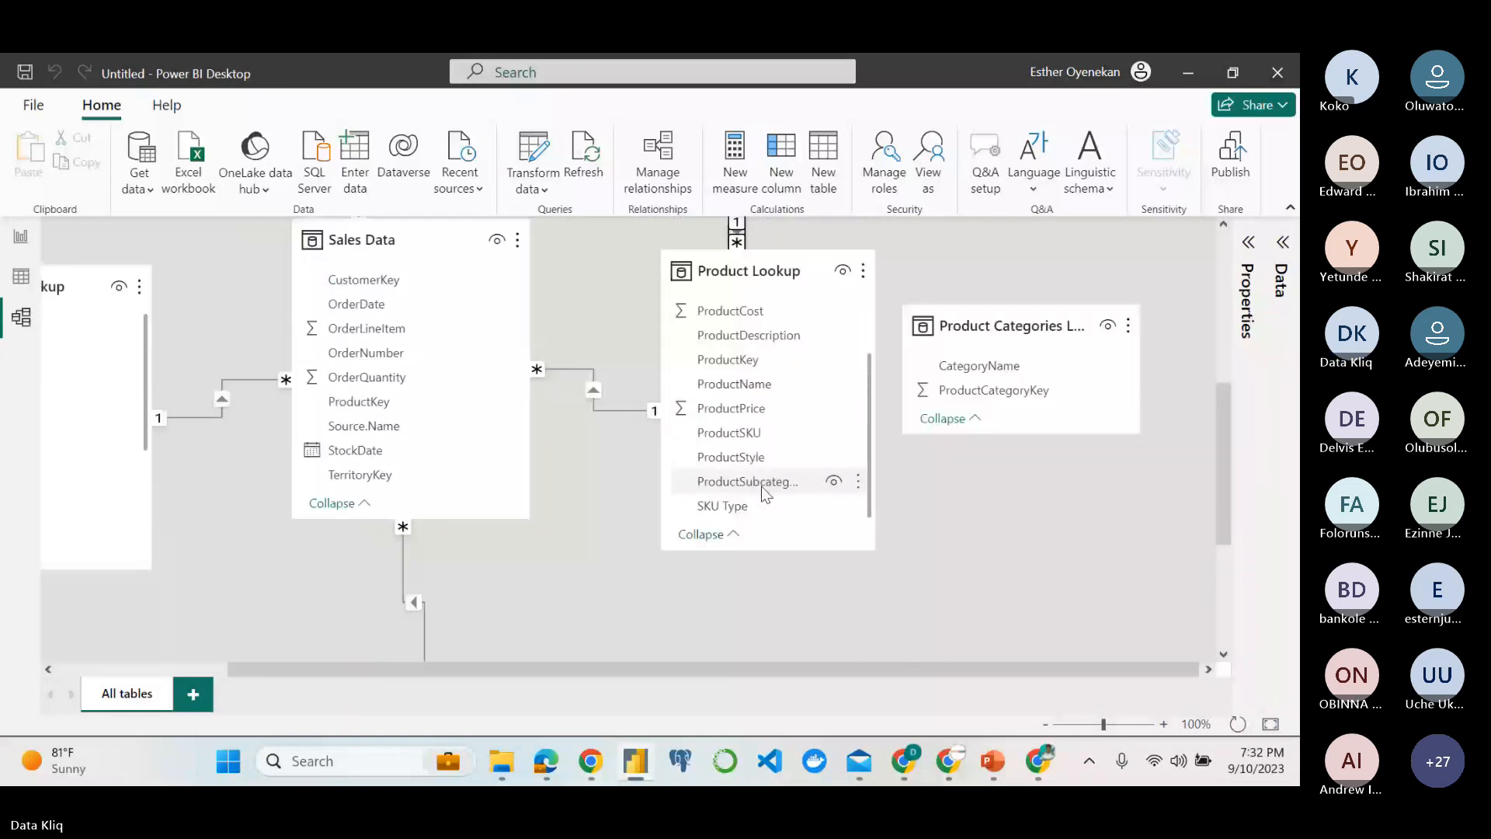
scroll(767, 481, up, 2)
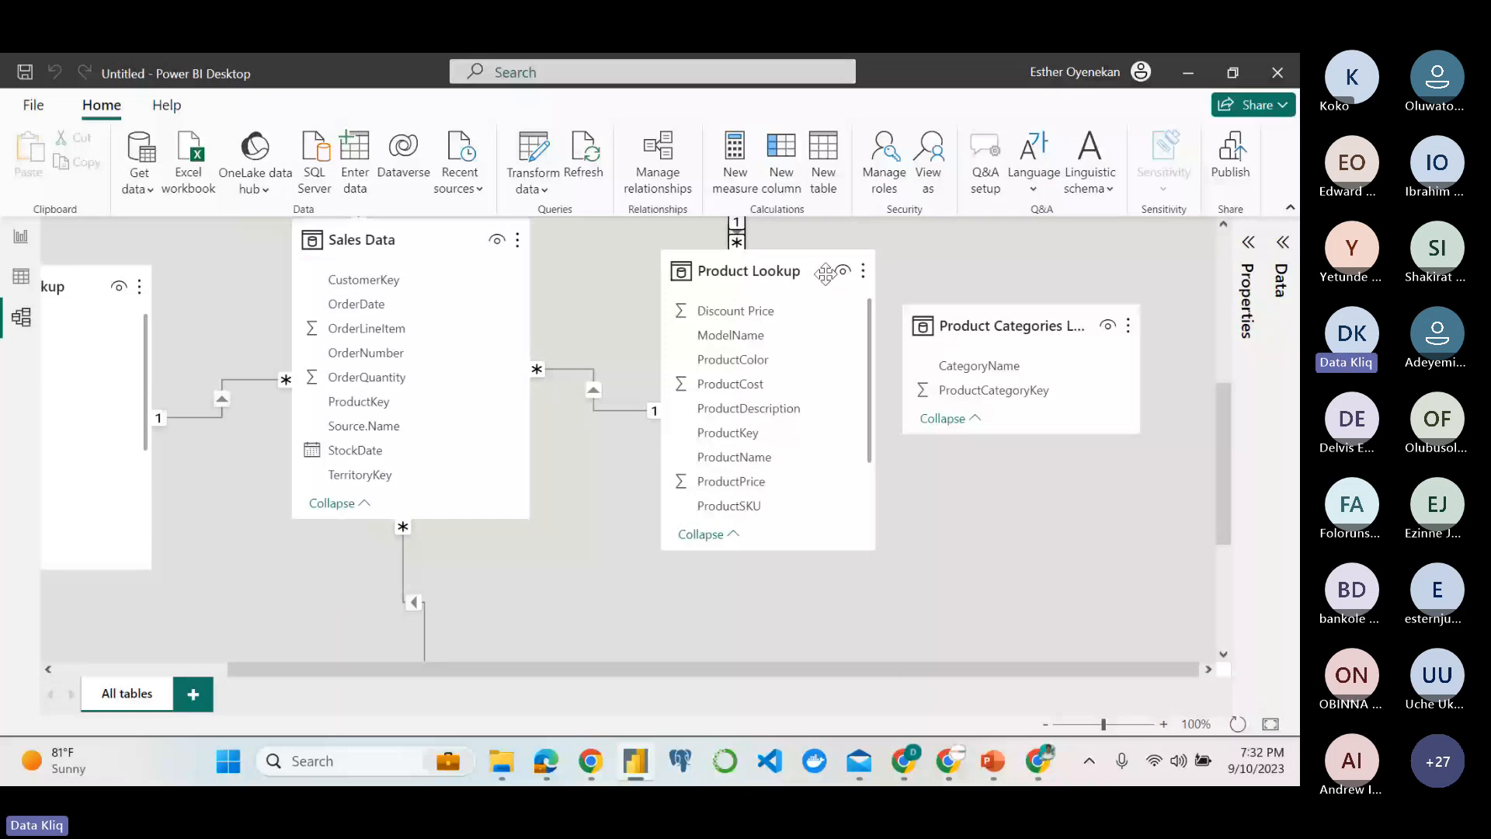
Move Product Categories Lookup beside Product Subcategories, and relate the two tables on ProductCategoryKey.
scroll(826, 274, up, 2)
drag(983, 505, 1203, 301)
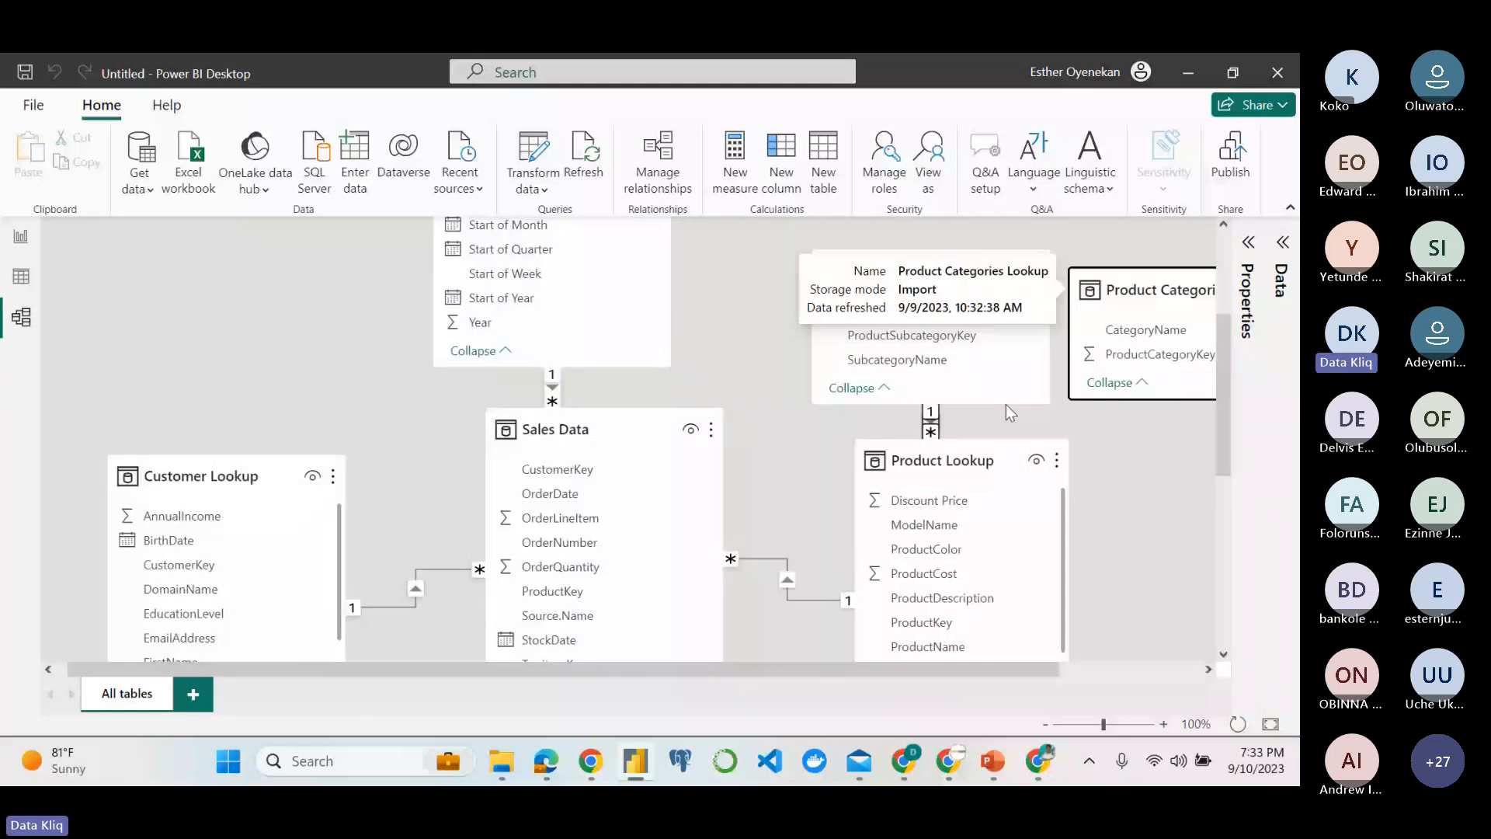
scroll(1005, 406, right, 2)
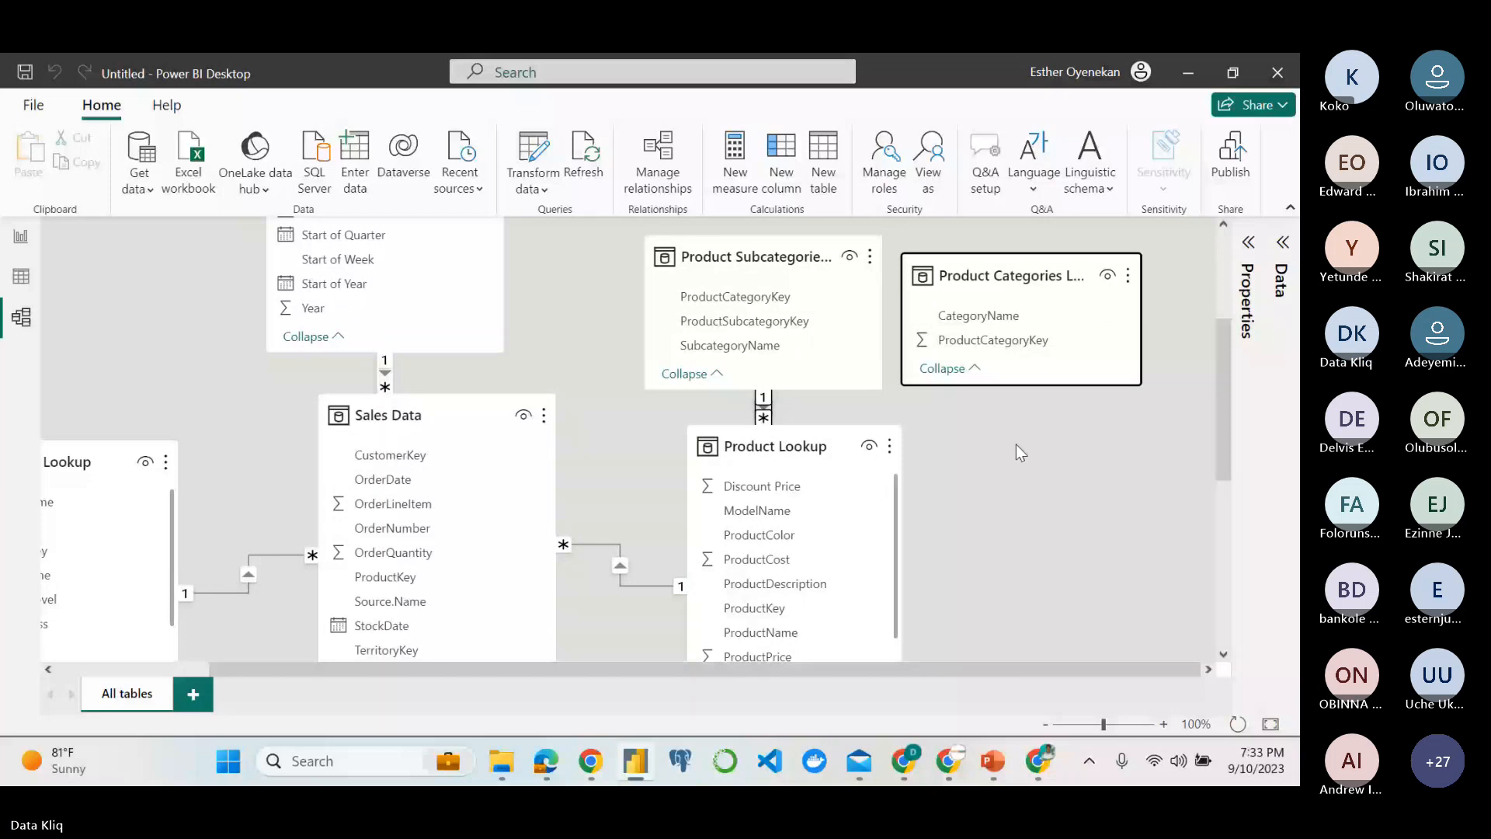
scroll(1016, 444, down, 1)
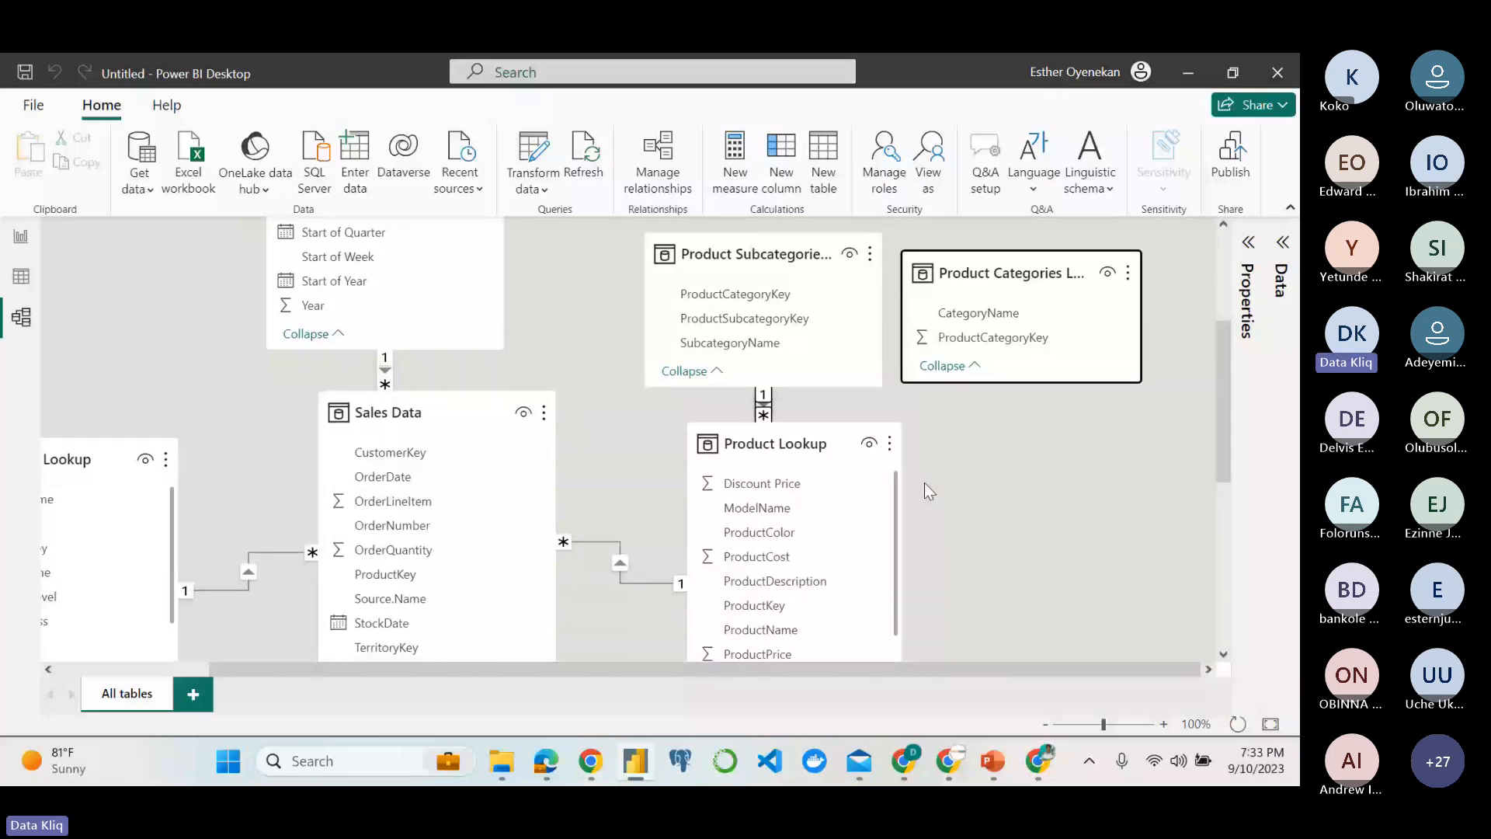
scroll(857, 383, up, 1)
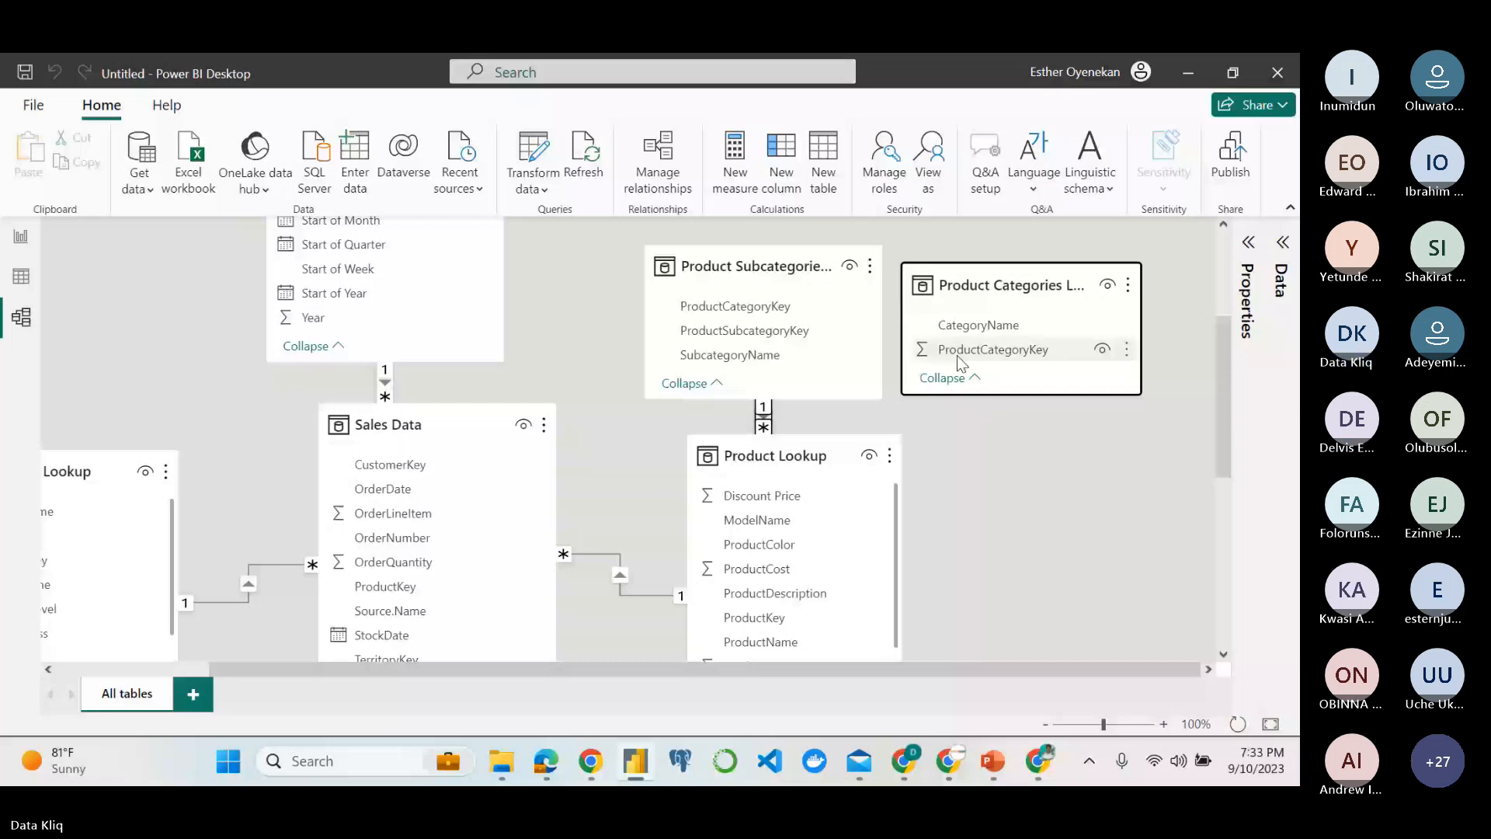
drag(957, 356, 735, 306)
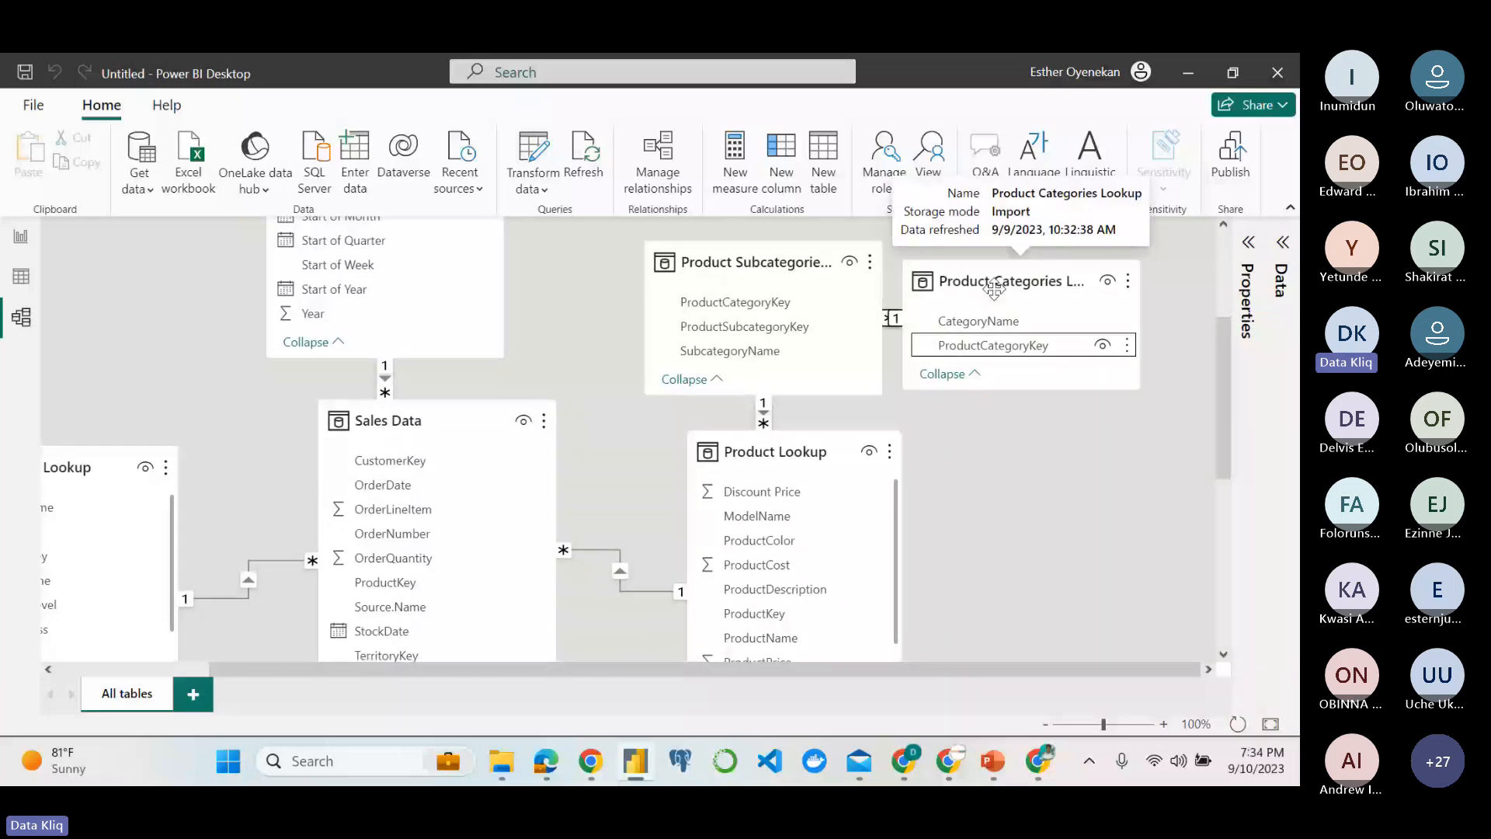
Rearrange the product tables into a branch, with Product Subcategories beside Product Lookup and Product Categories Lookup above Product Subcategories.
drag(994, 290, 1079, 383)
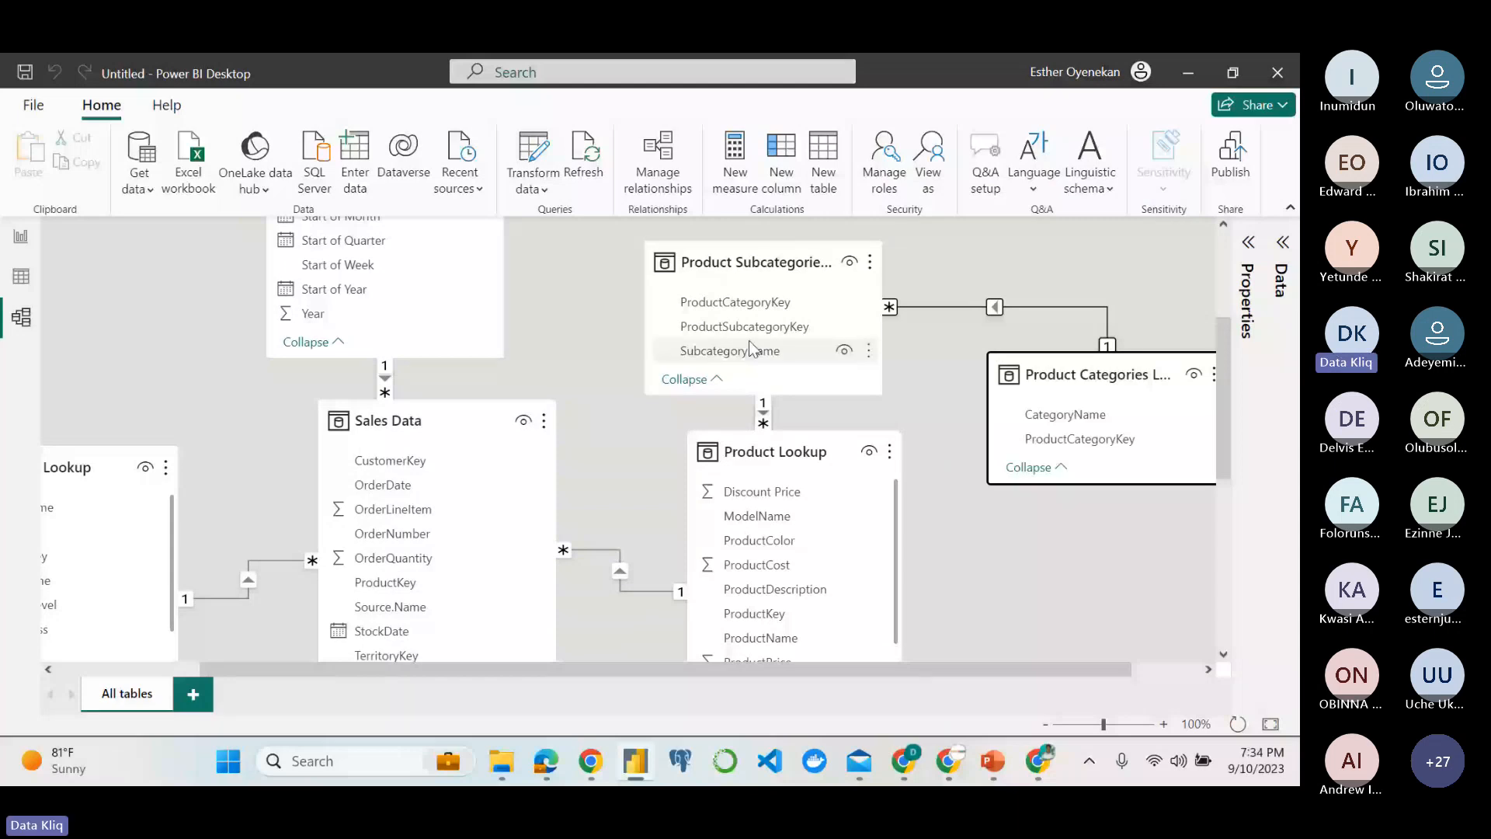
drag(751, 347, 779, 331)
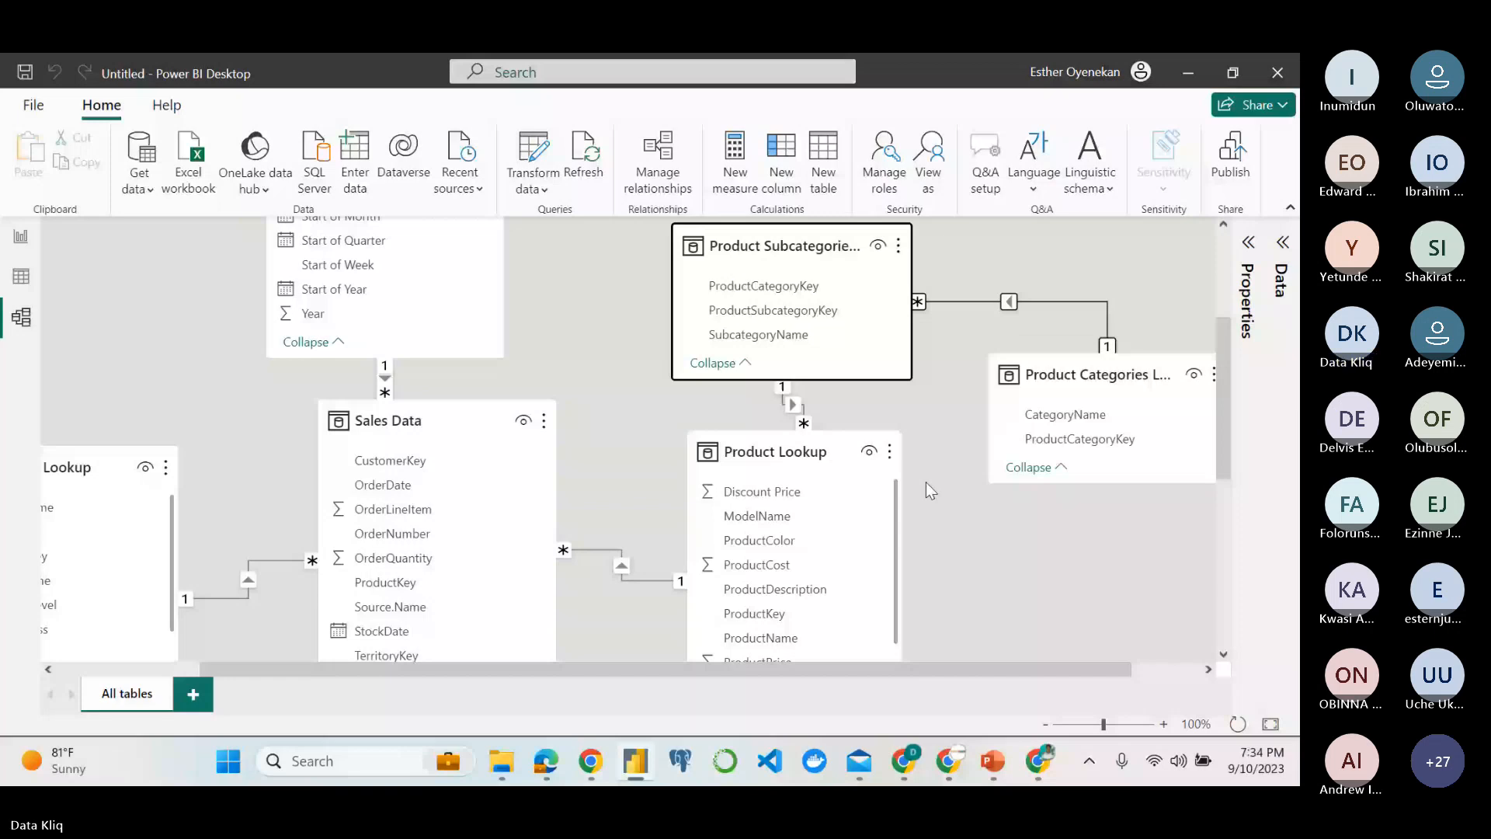
click(1046, 724)
click(1046, 724)
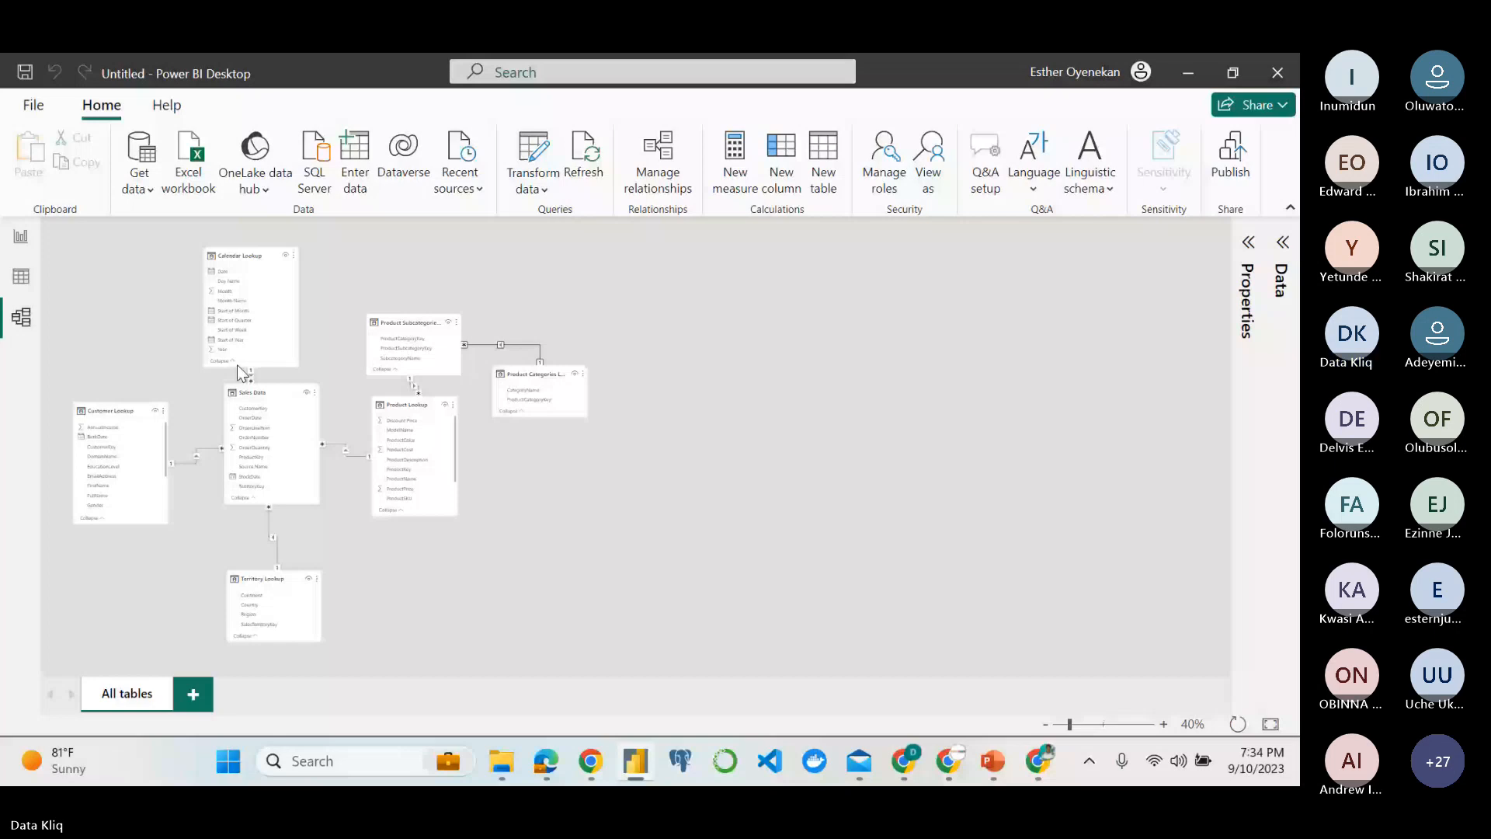
drag(534, 374, 561, 364)
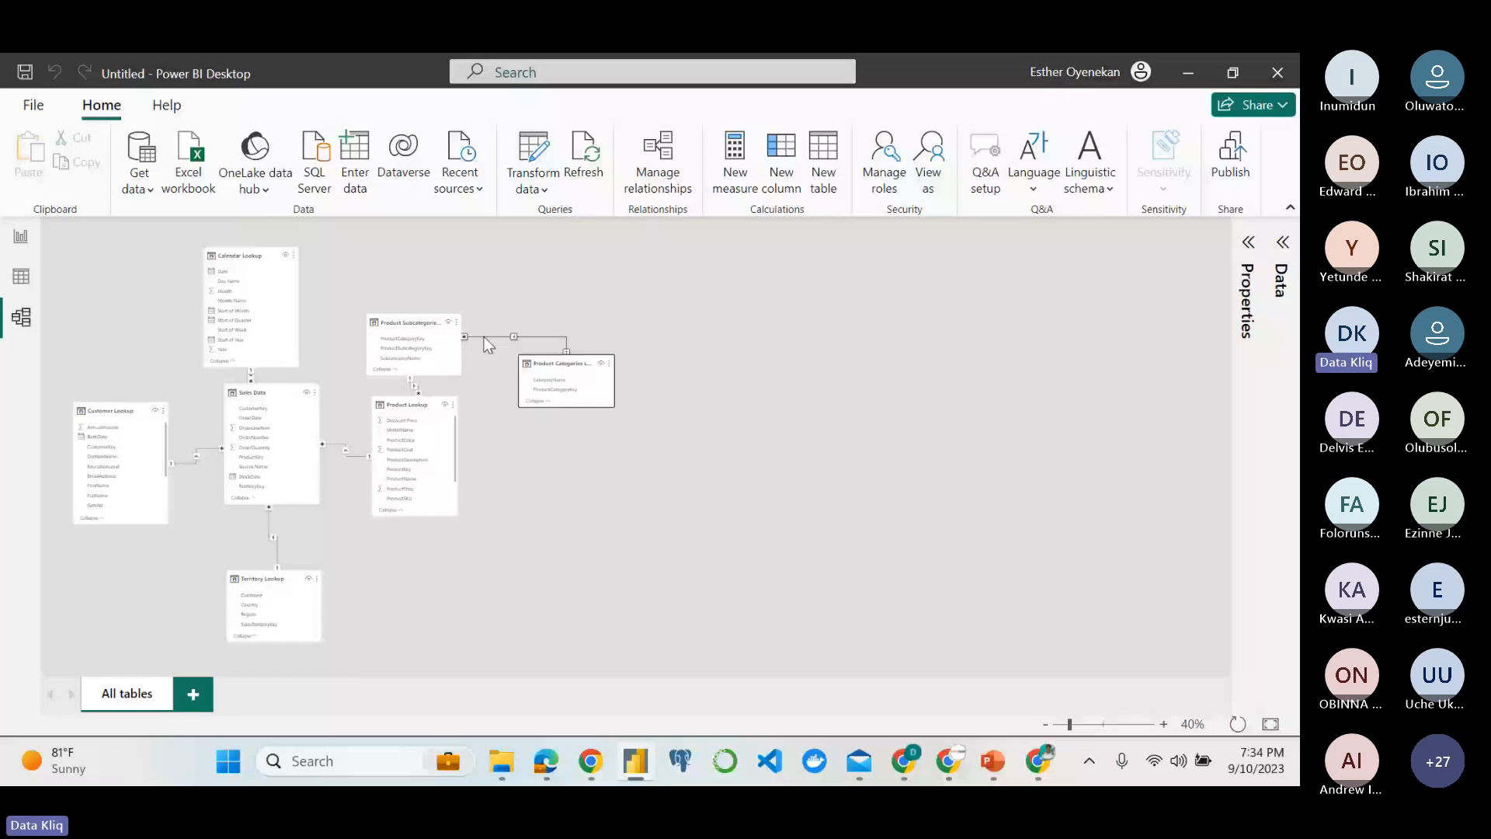
drag(403, 327, 531, 467)
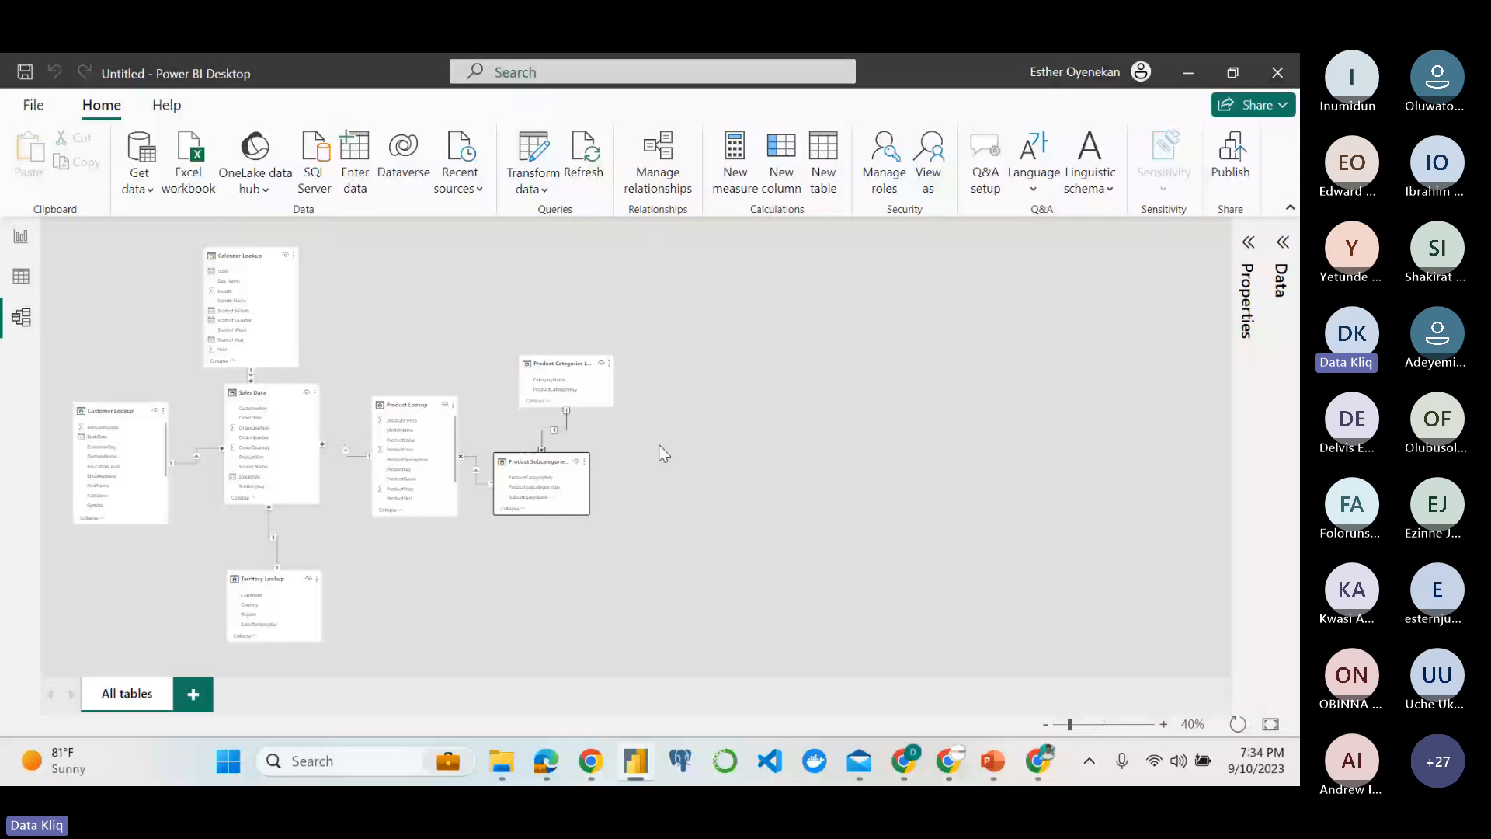
Review the matrix objective in the assignment PDF in Edge, and insert a matrix visual on the Power BI report page.
mouse_move(560, 753)
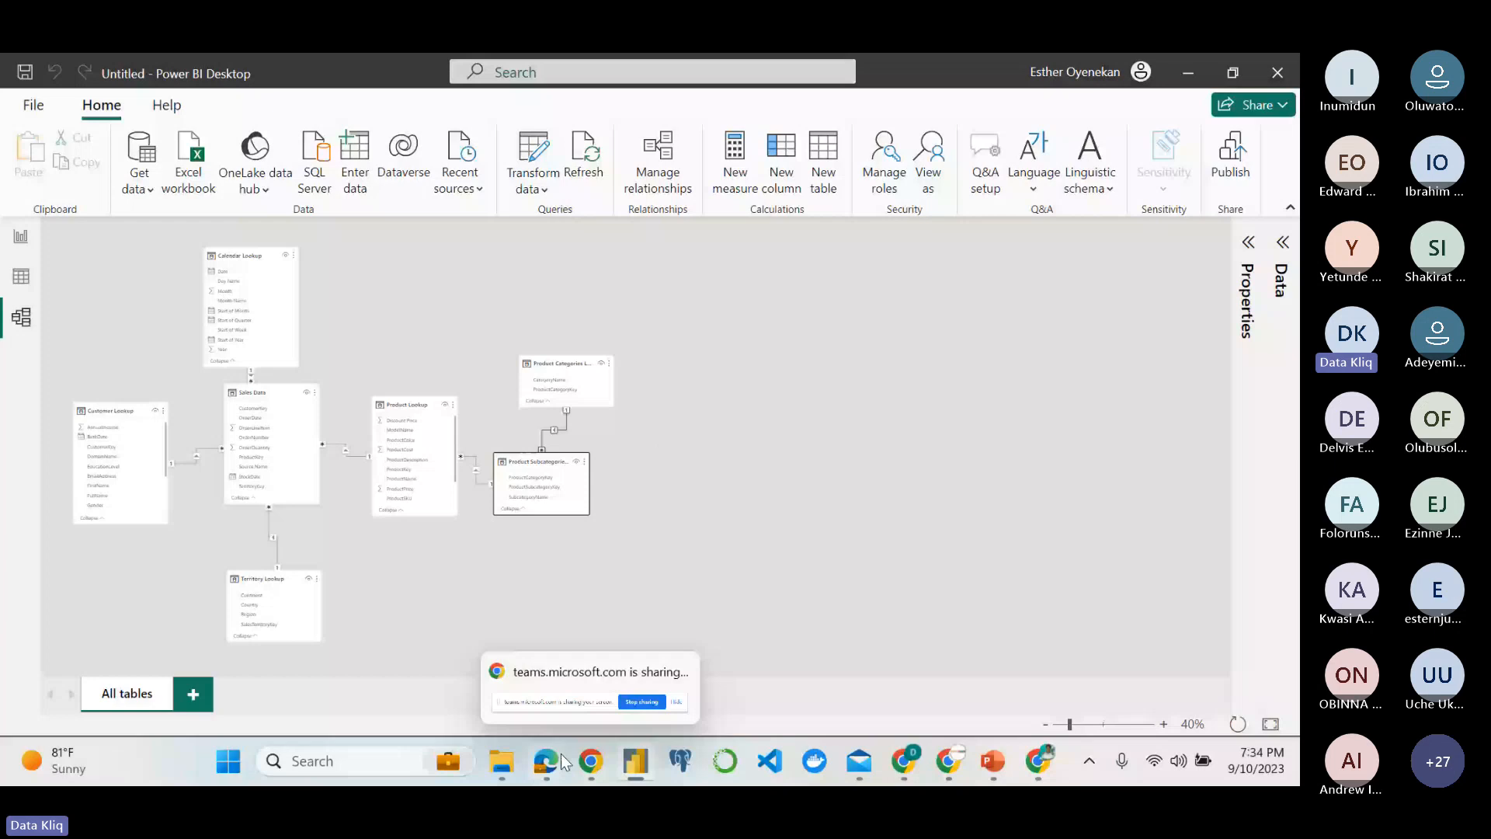
click(560, 754)
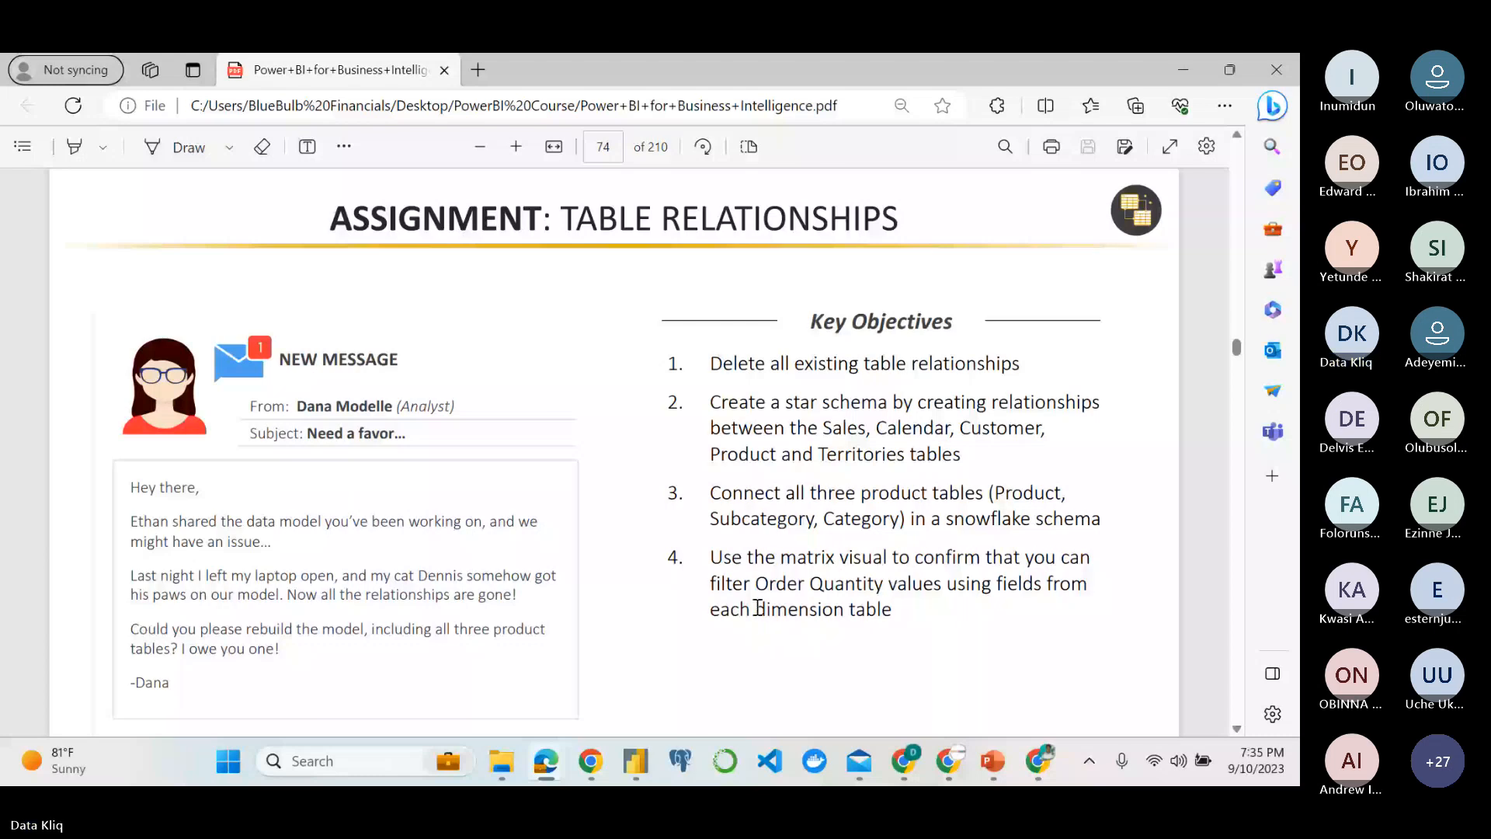
key(alt+Tab)
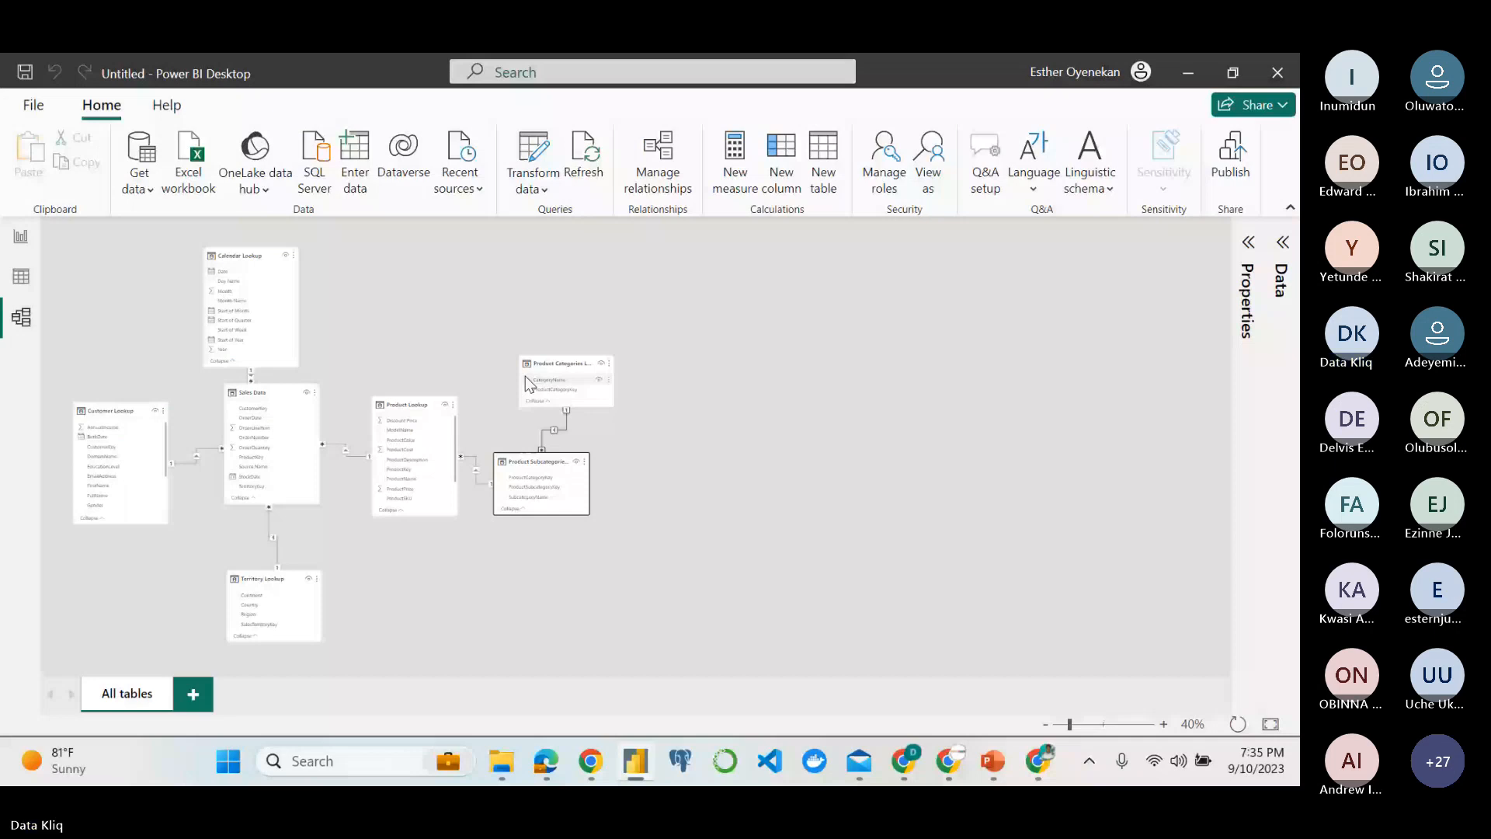
click(19, 238)
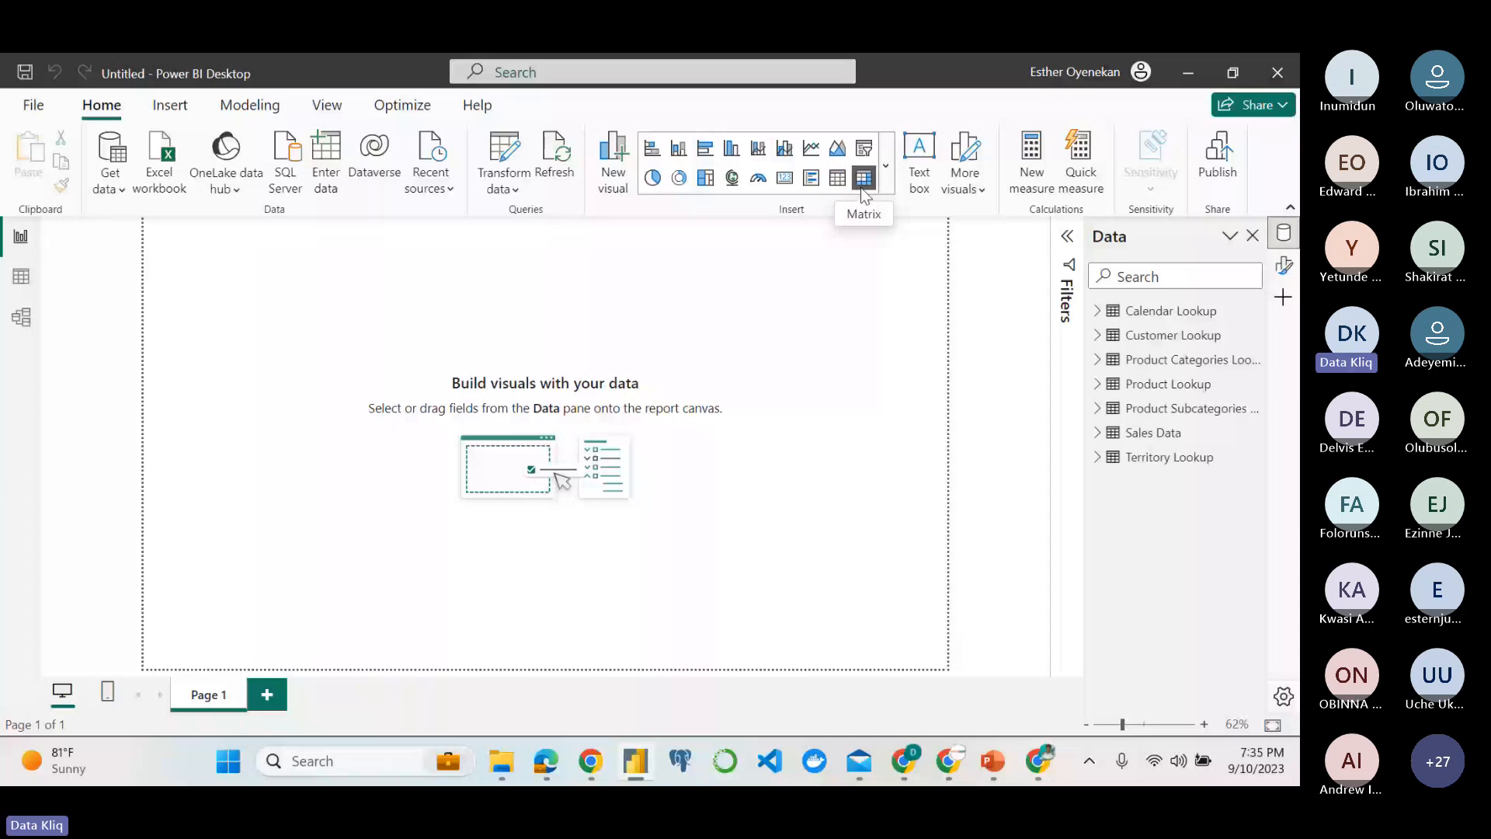
click(885, 166)
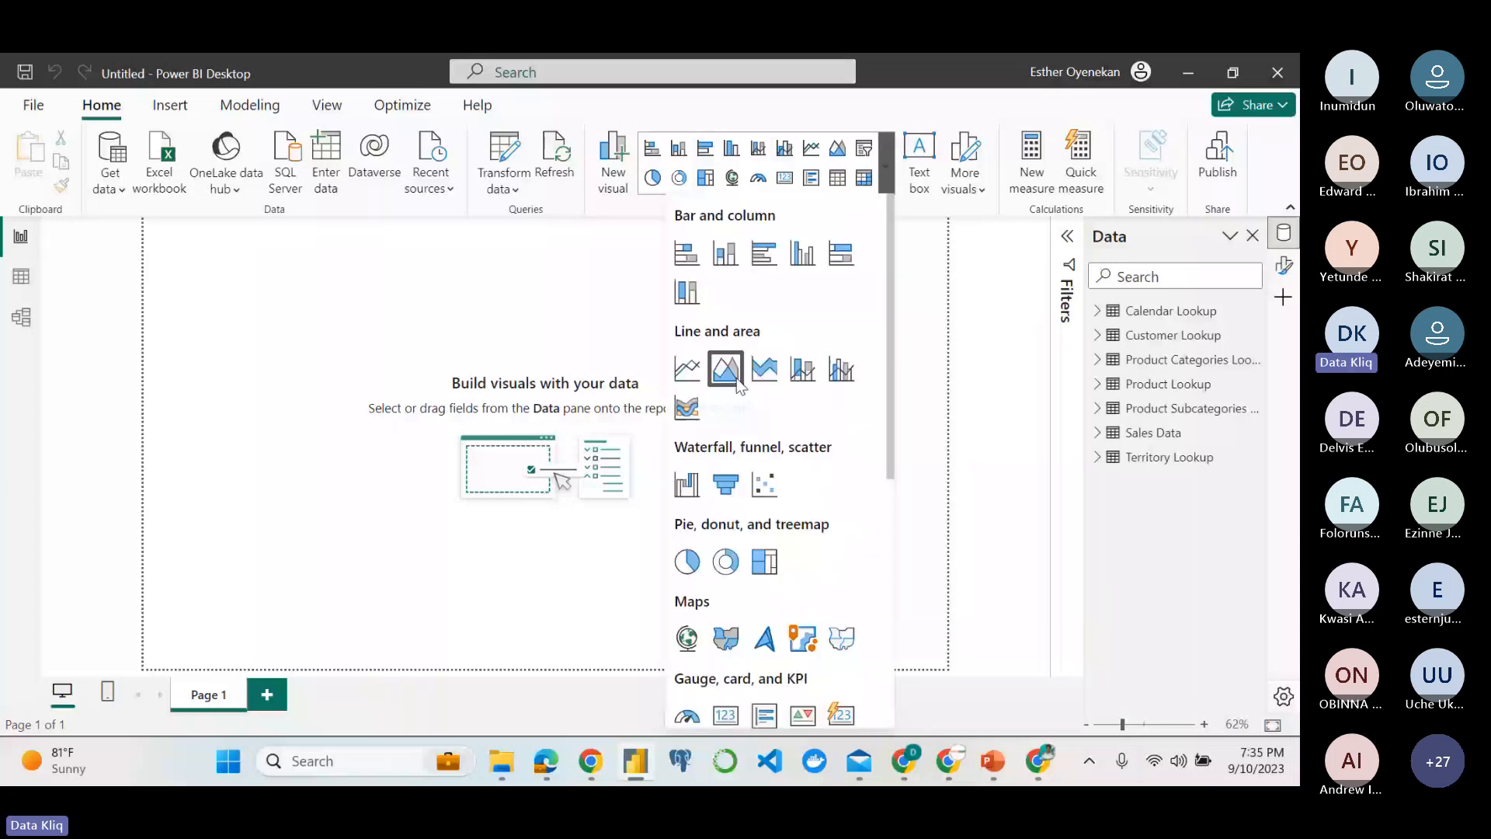
scroll(713, 482, down, 5)
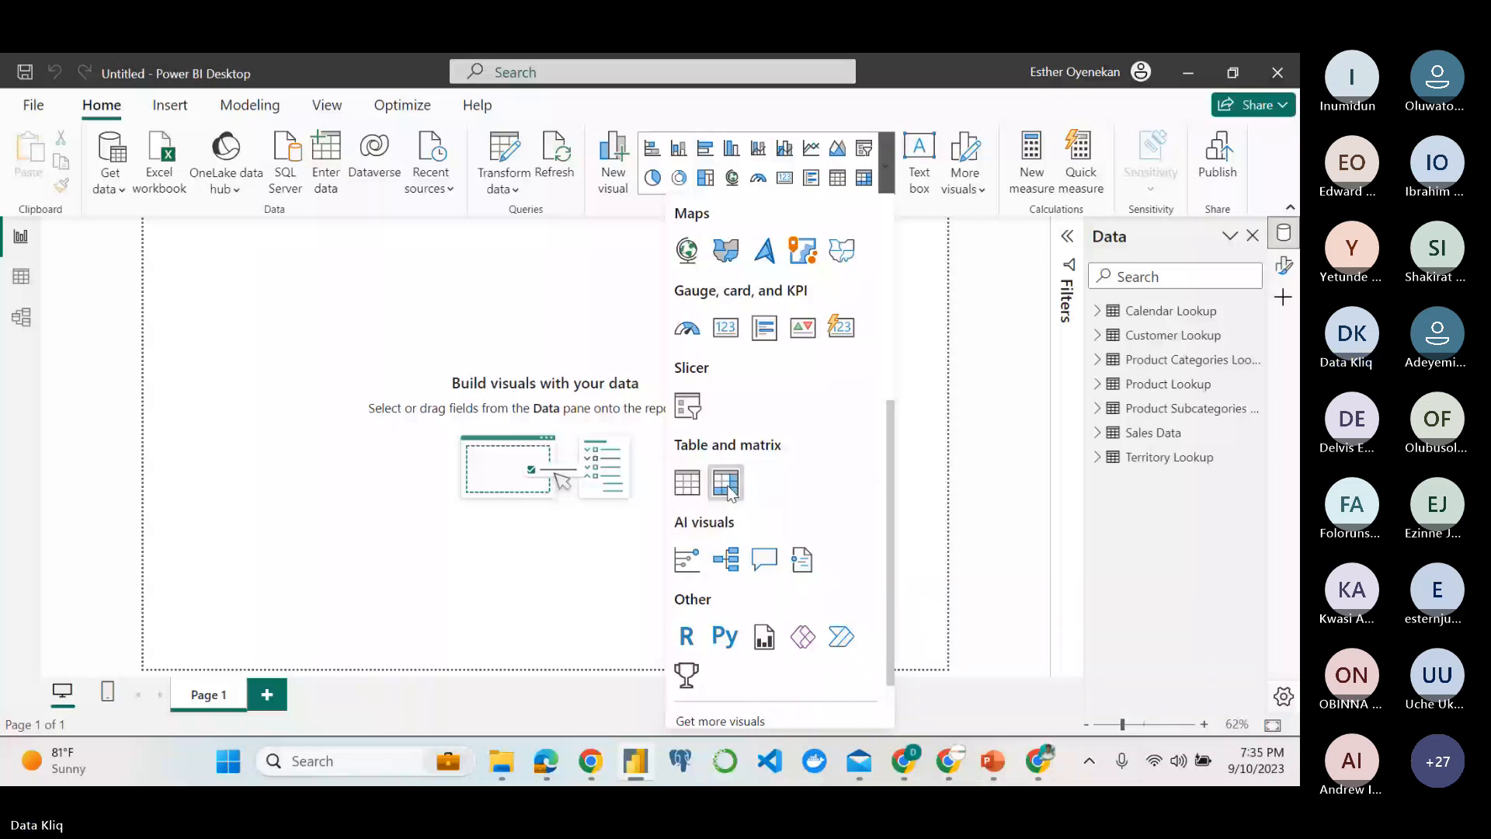
click(727, 483)
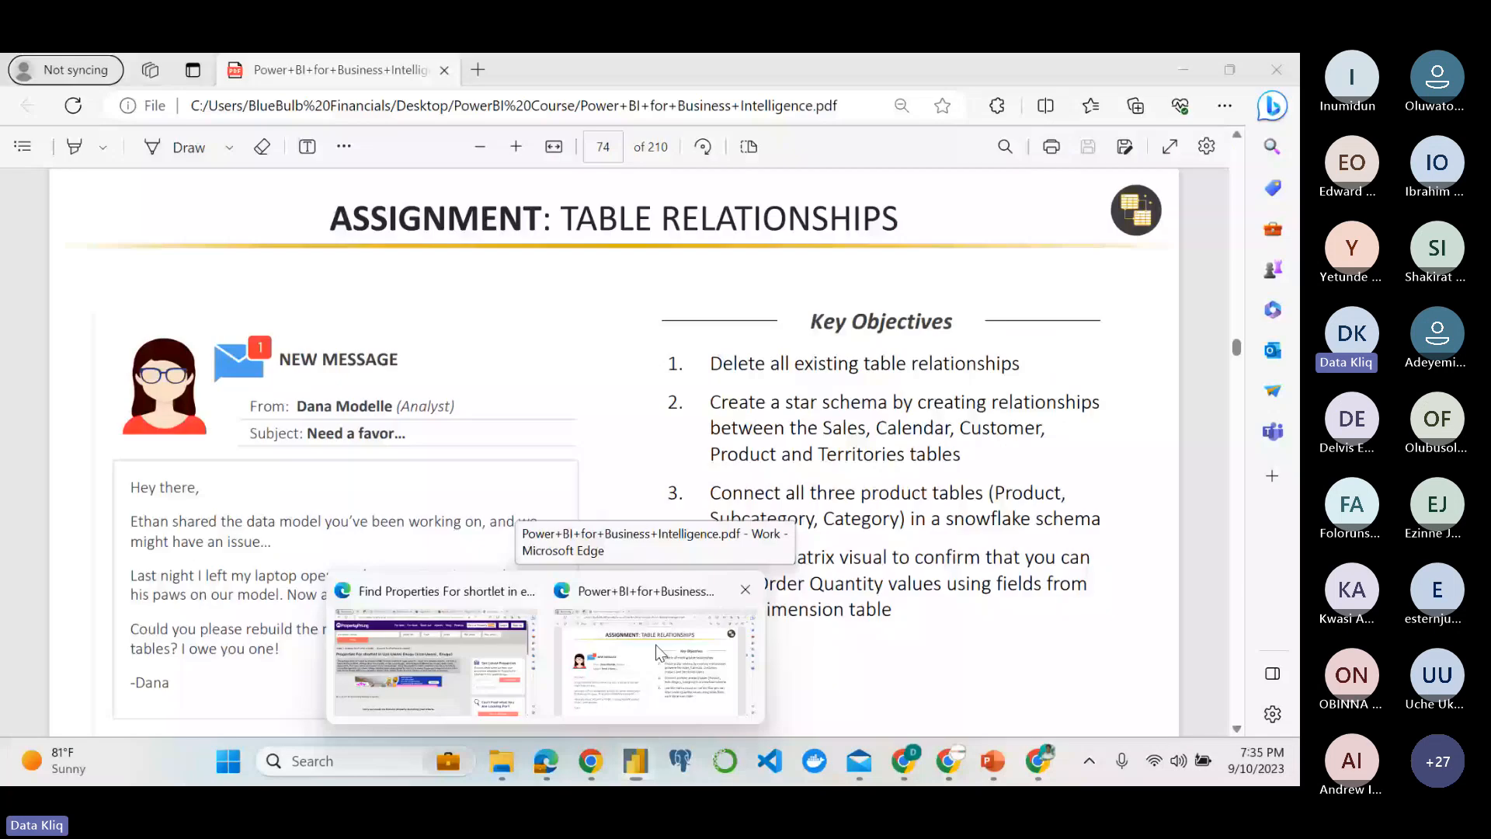
Recheck the matrix objective in the assignment PDF, and add ProductName from Product Lookup to the columns of the Power BI matrix.
click(656, 651)
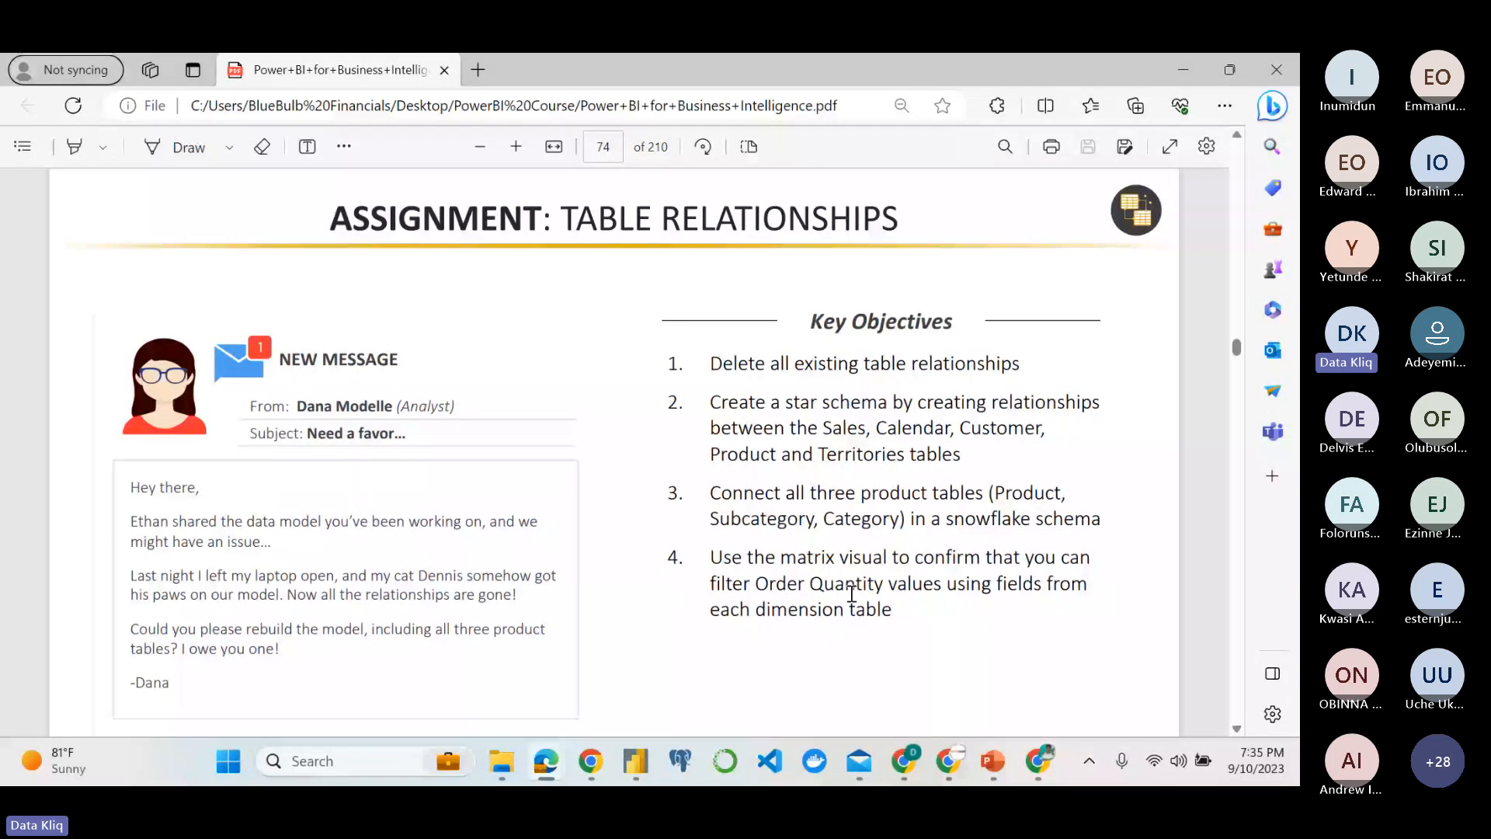
click(637, 761)
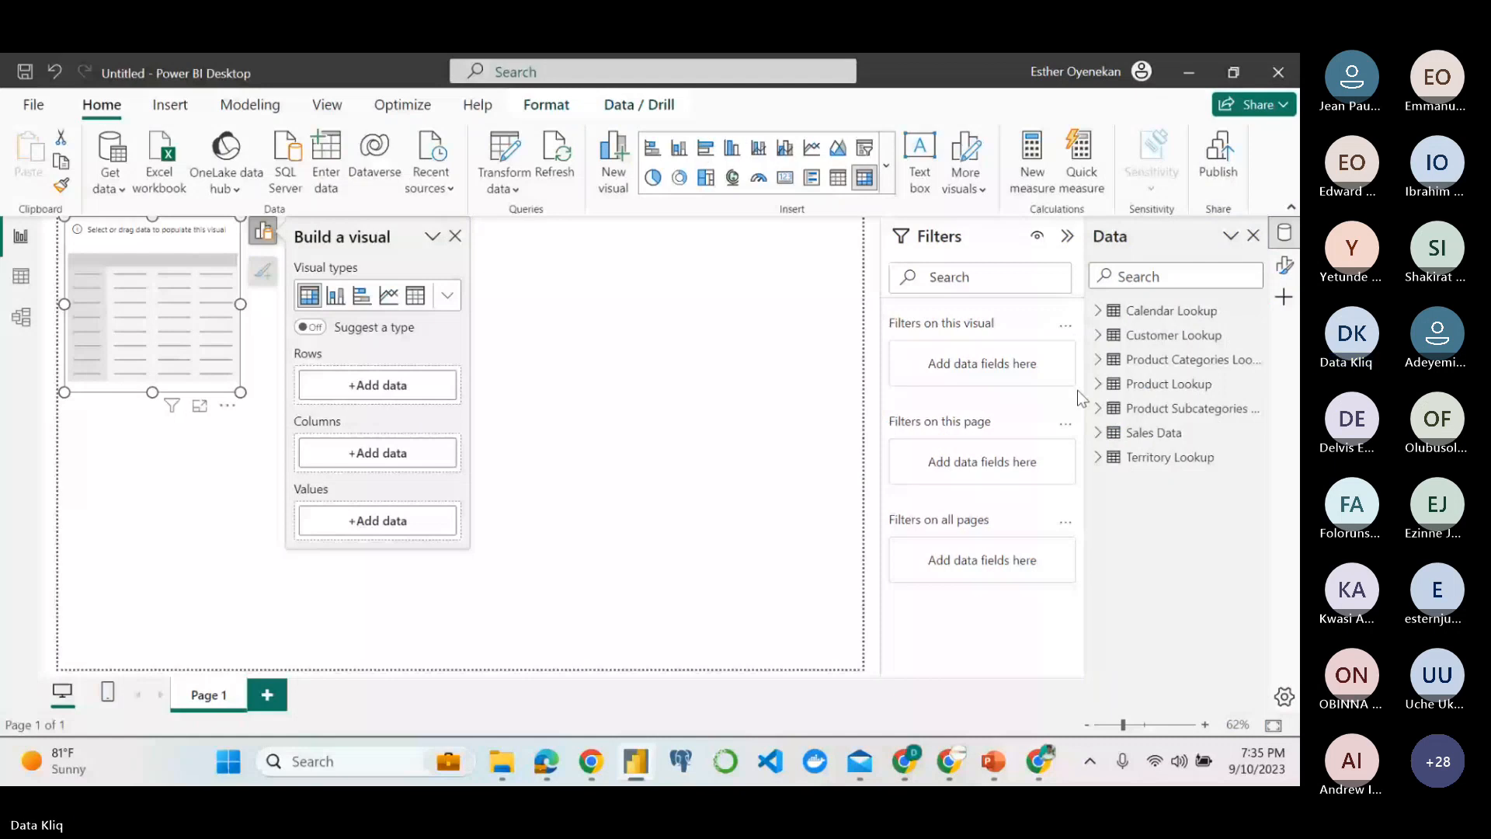
click(1099, 432)
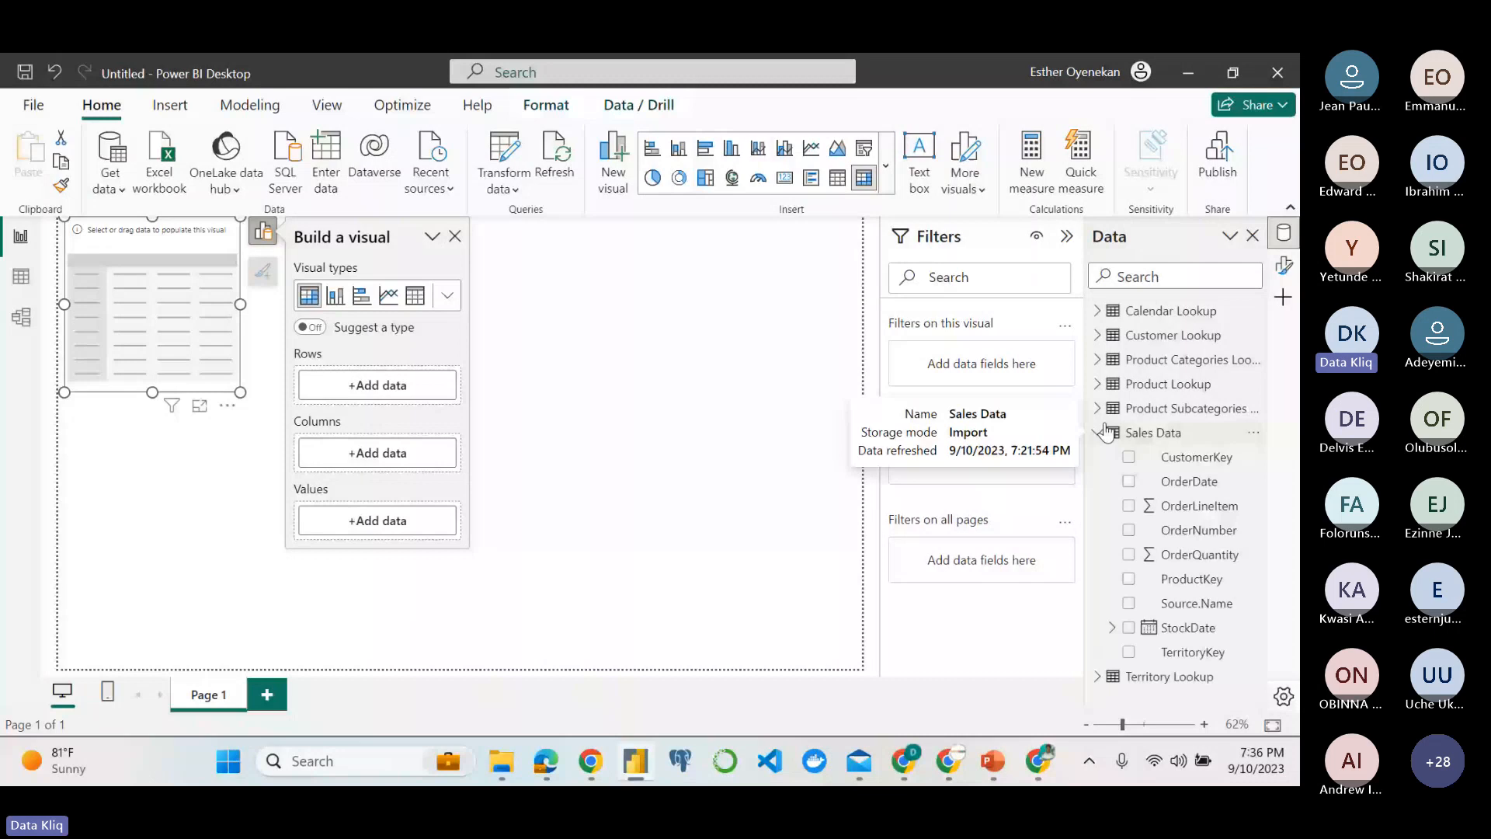
click(1098, 384)
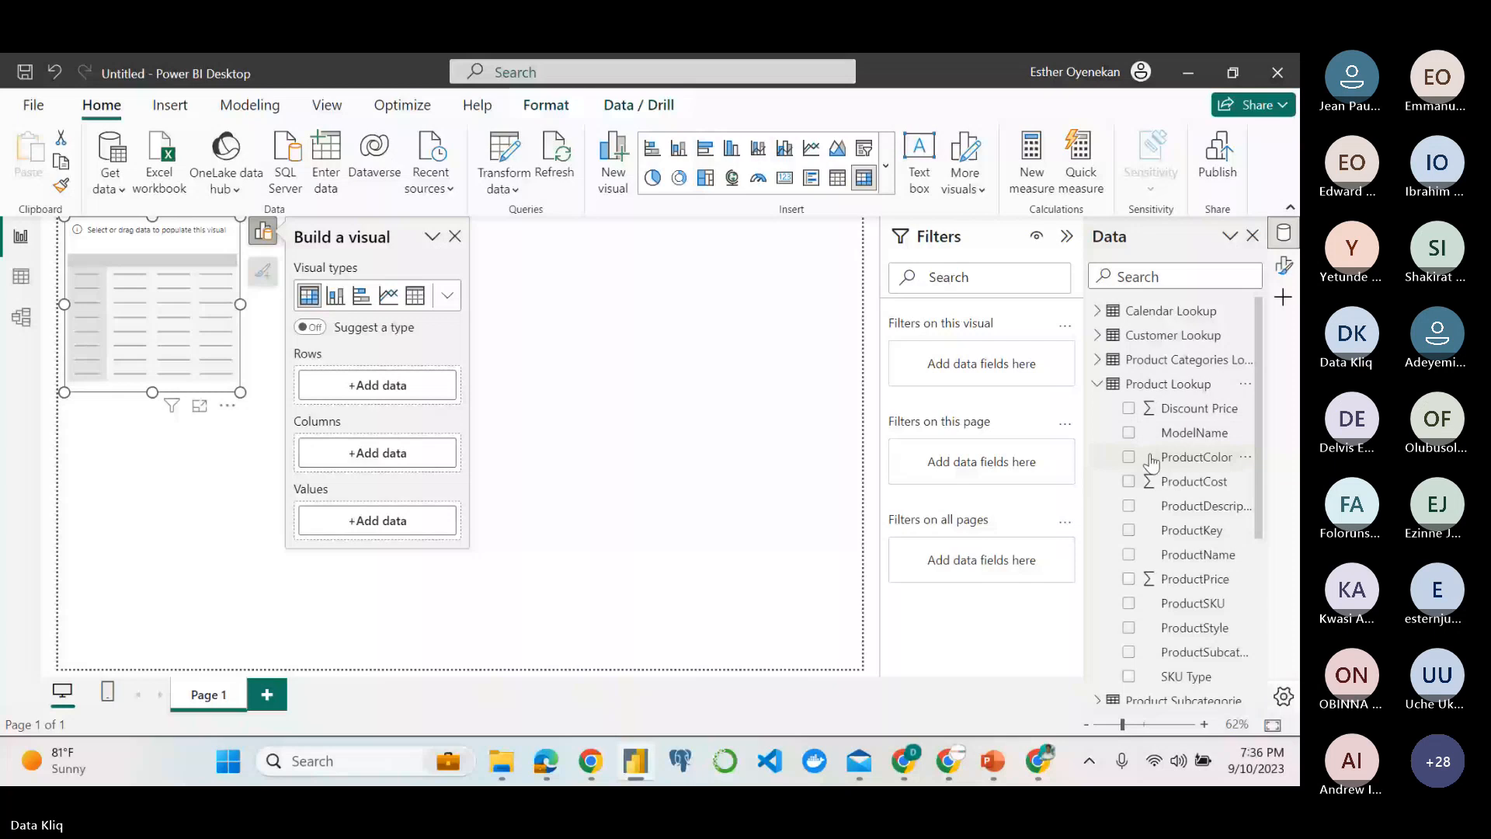
drag(1197, 554, 410, 461)
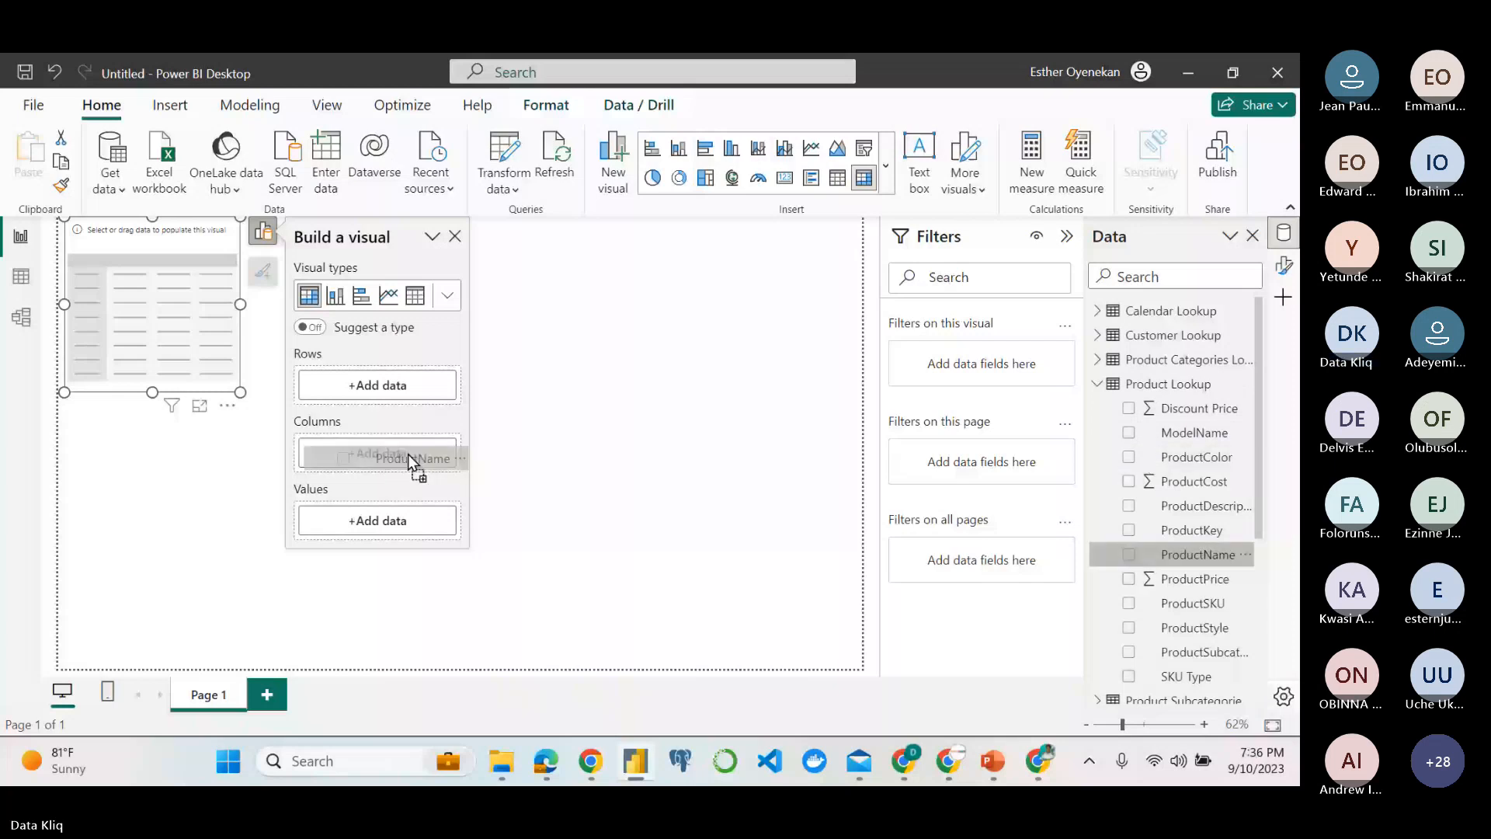
drag(408, 454, 408, 454)
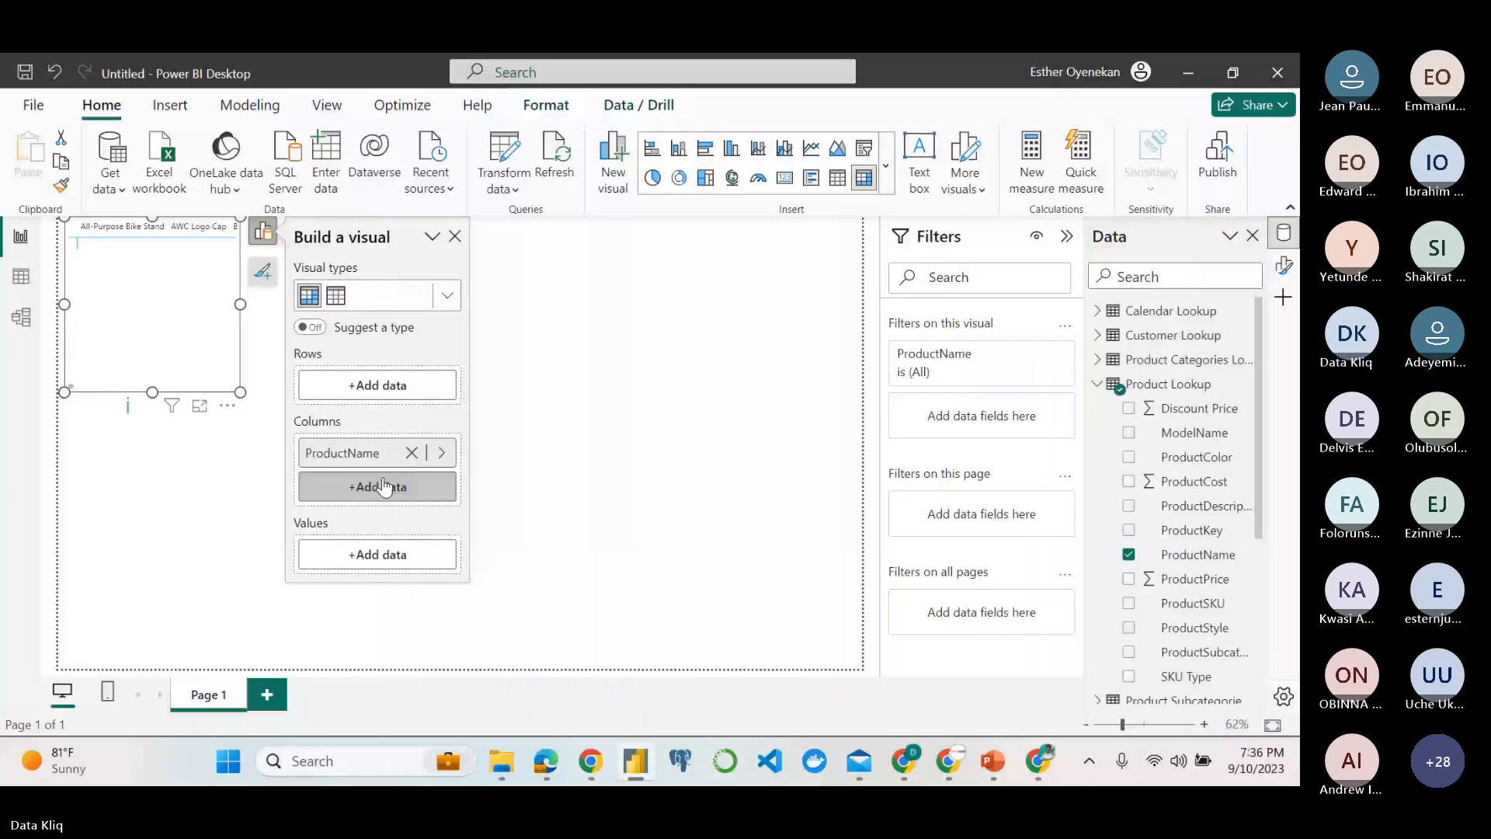
Lay out the matrix with ProductName as rows and the sum of OrderQuantity from Sales Data as values, and enlarge it.
drag(354, 454, 373, 386)
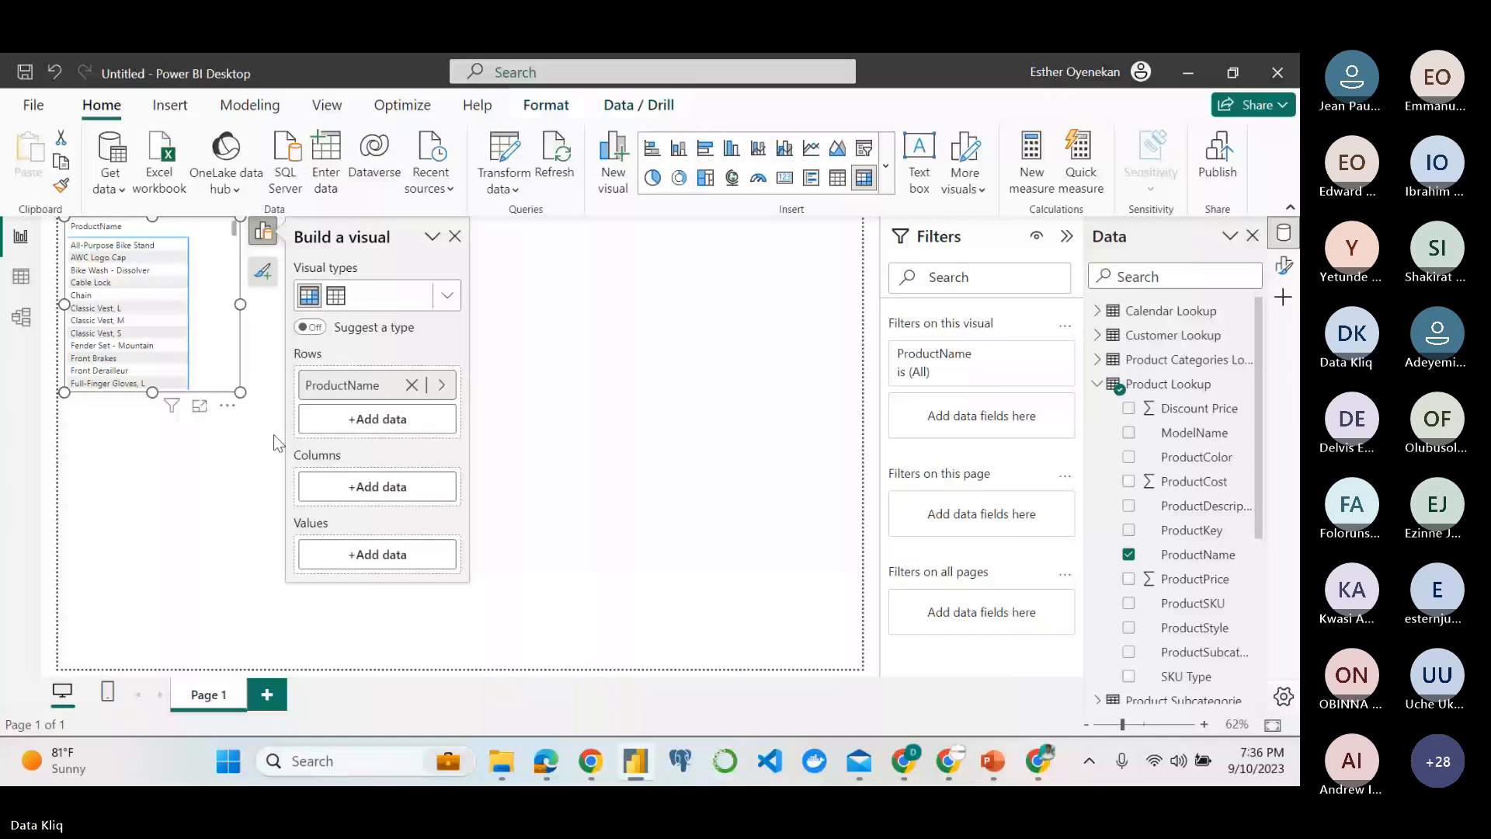
drag(240, 392, 292, 490)
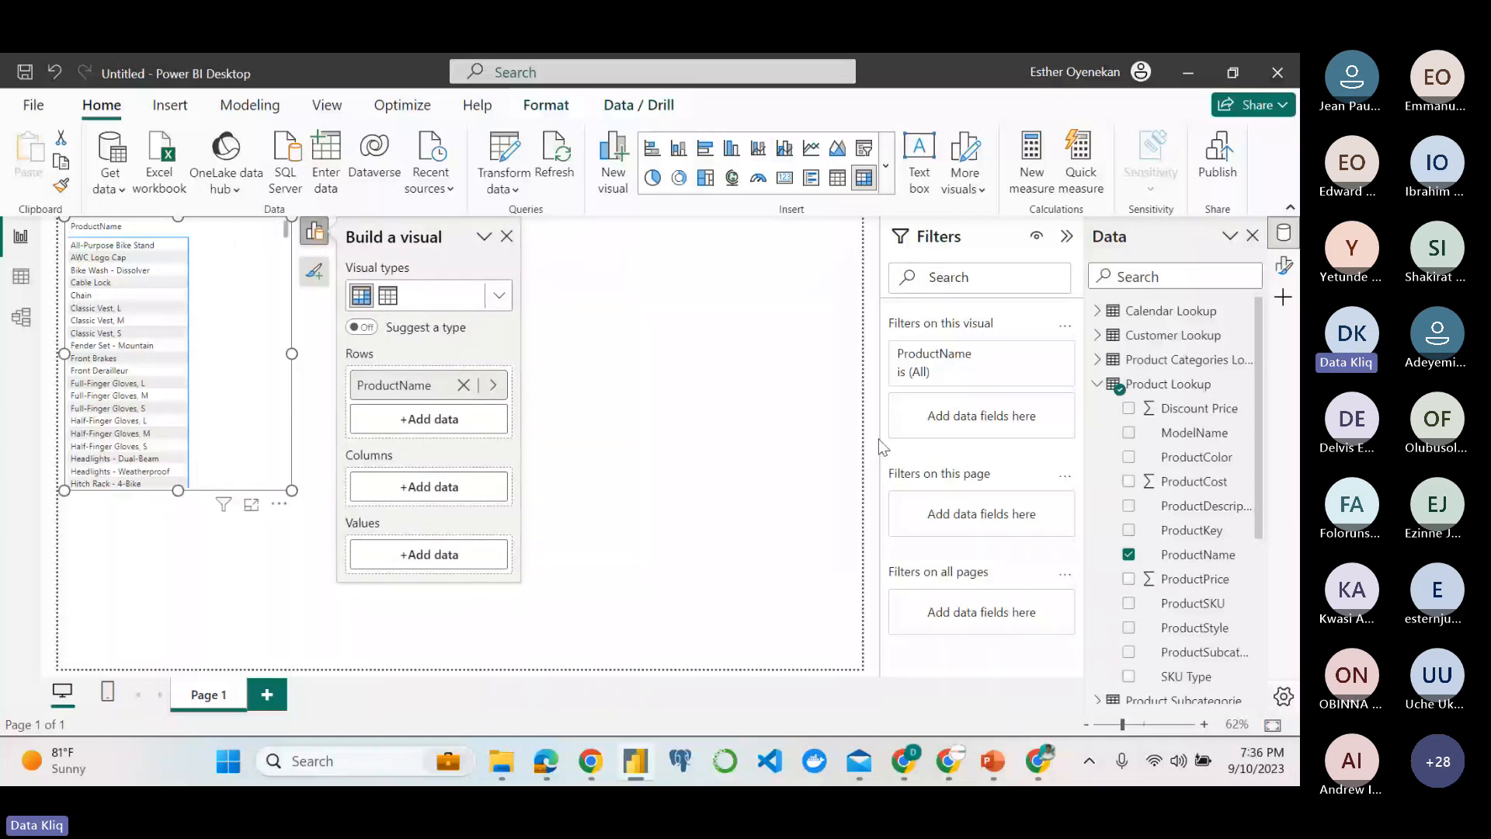
click(1095, 385)
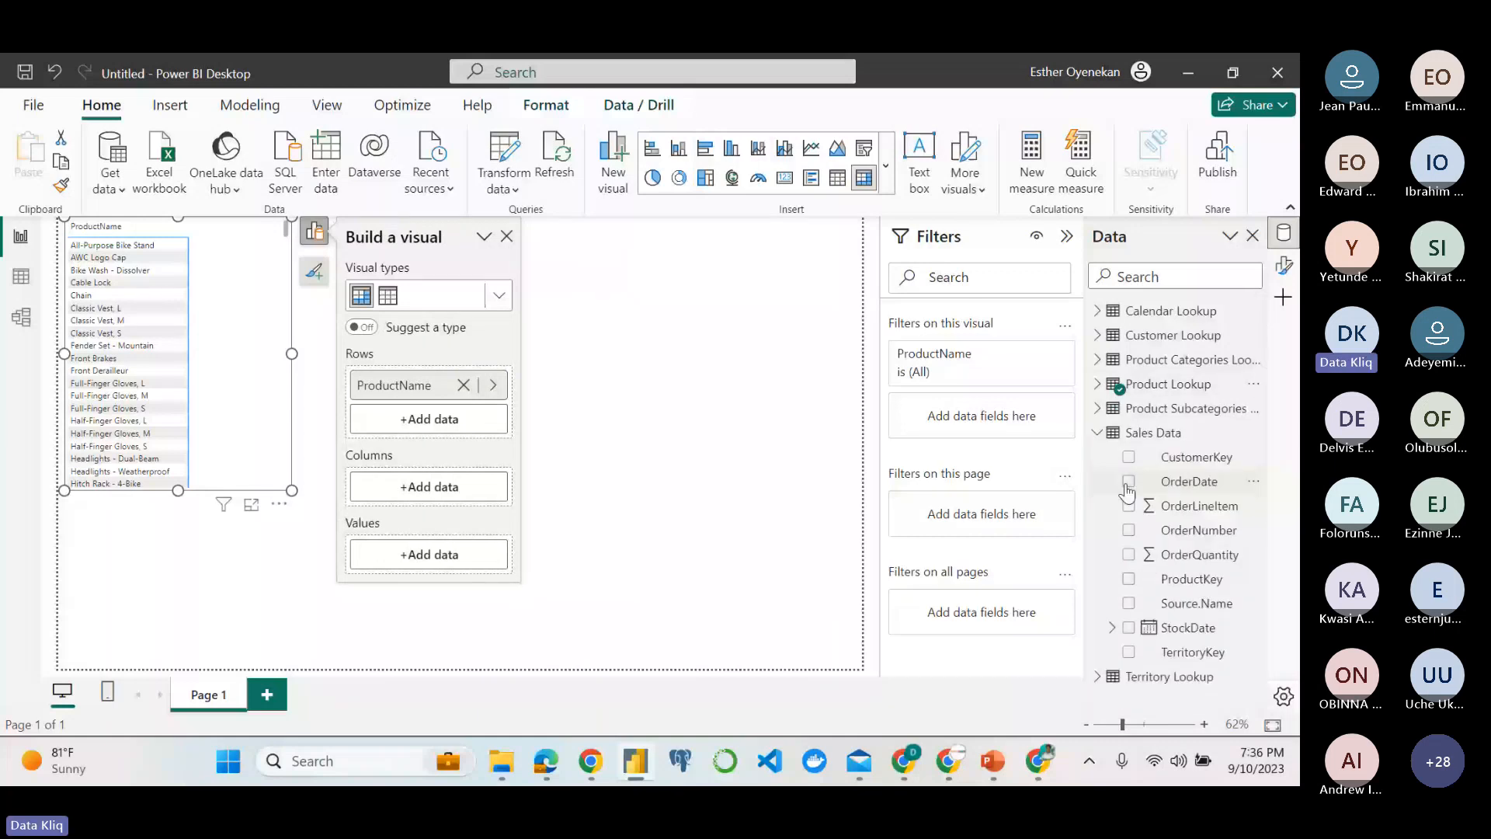
drag(1208, 556, 424, 494)
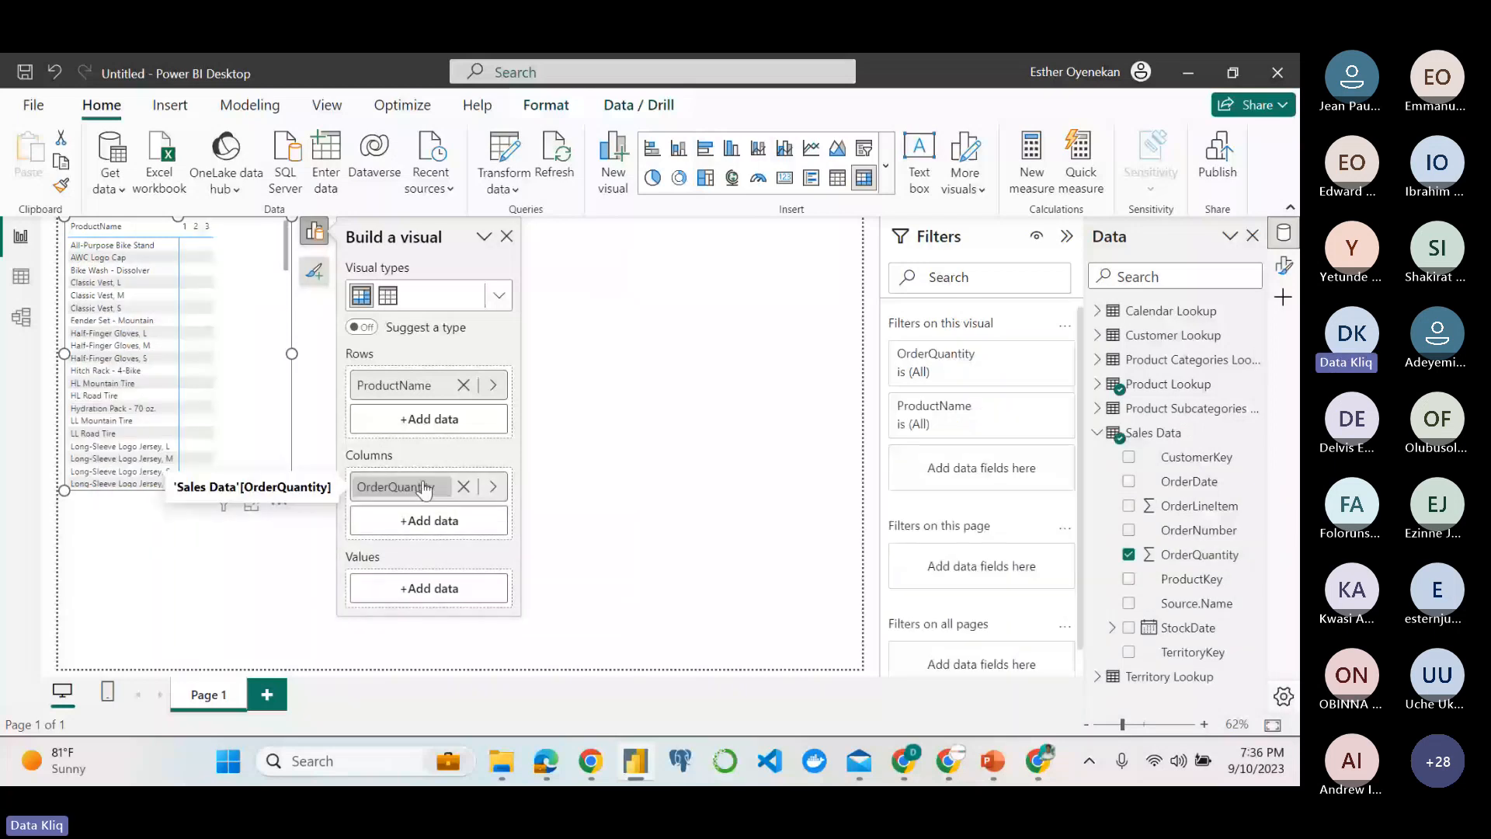
drag(424, 490, 427, 583)
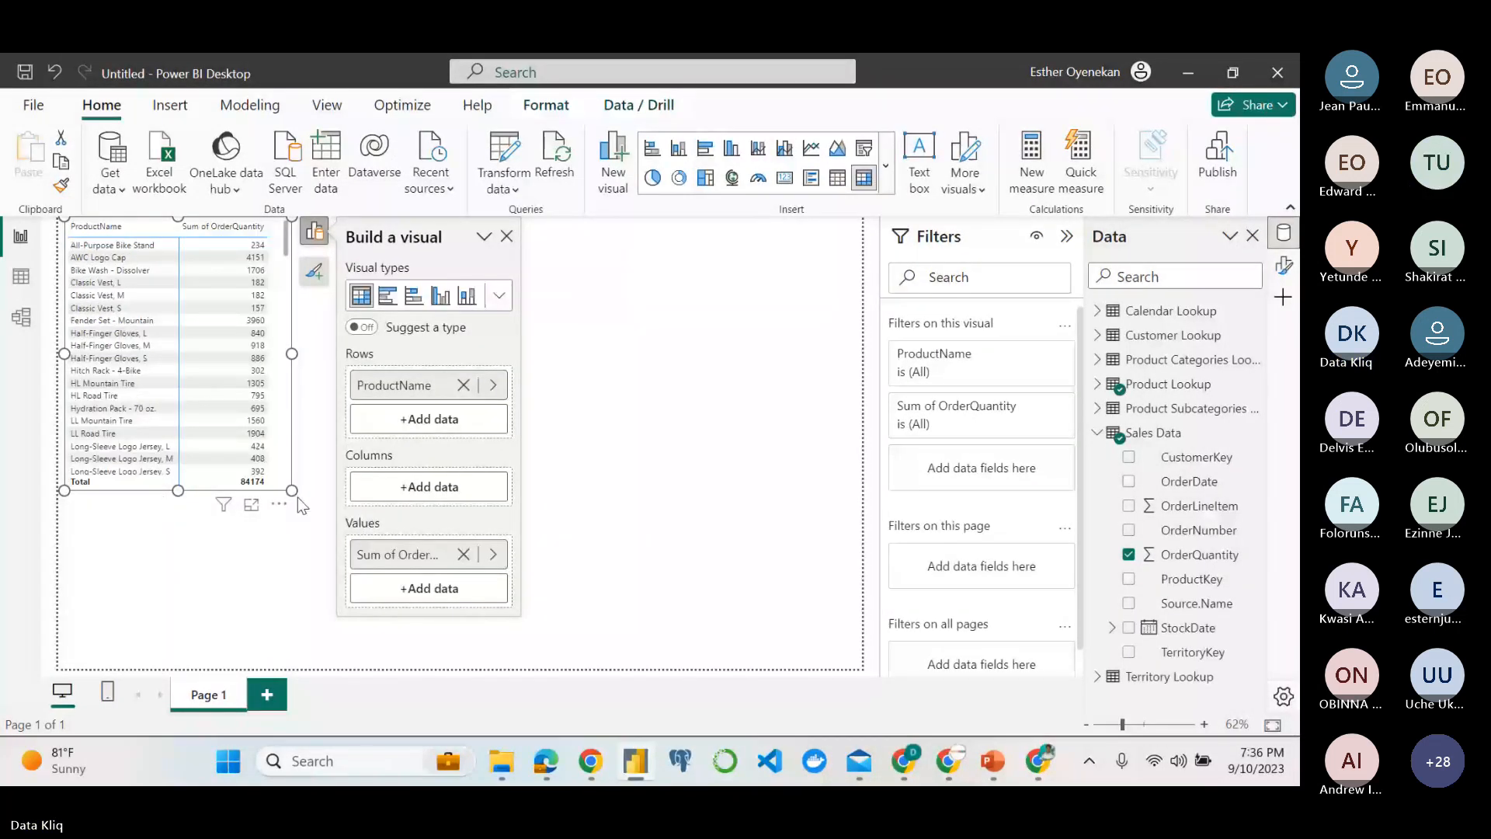
drag(293, 492, 353, 526)
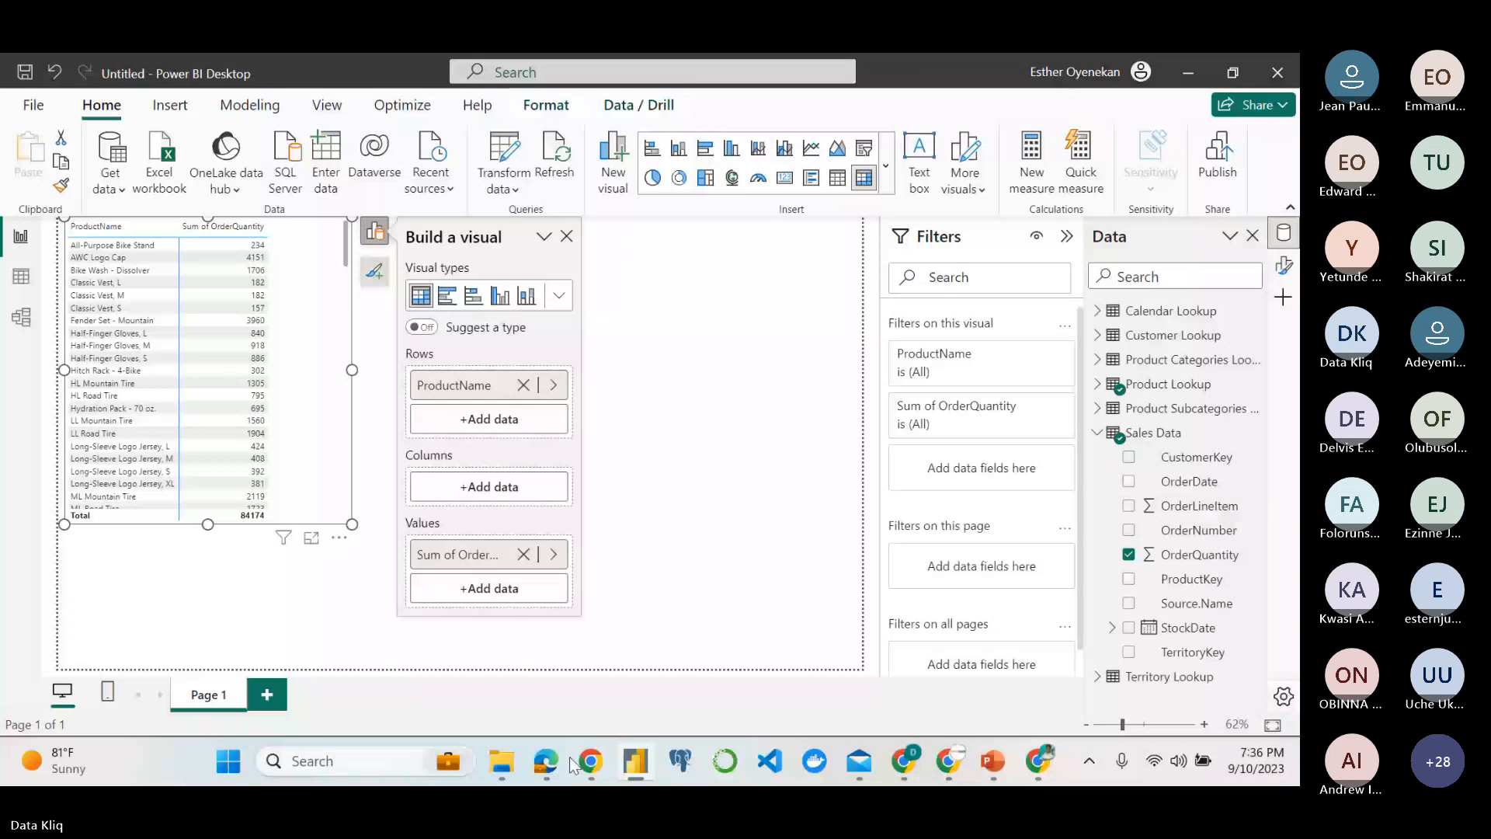
Recheck the matrix objective in the assignment PDF in Edge, and return to the Power BI report.
mouse_move(549, 763)
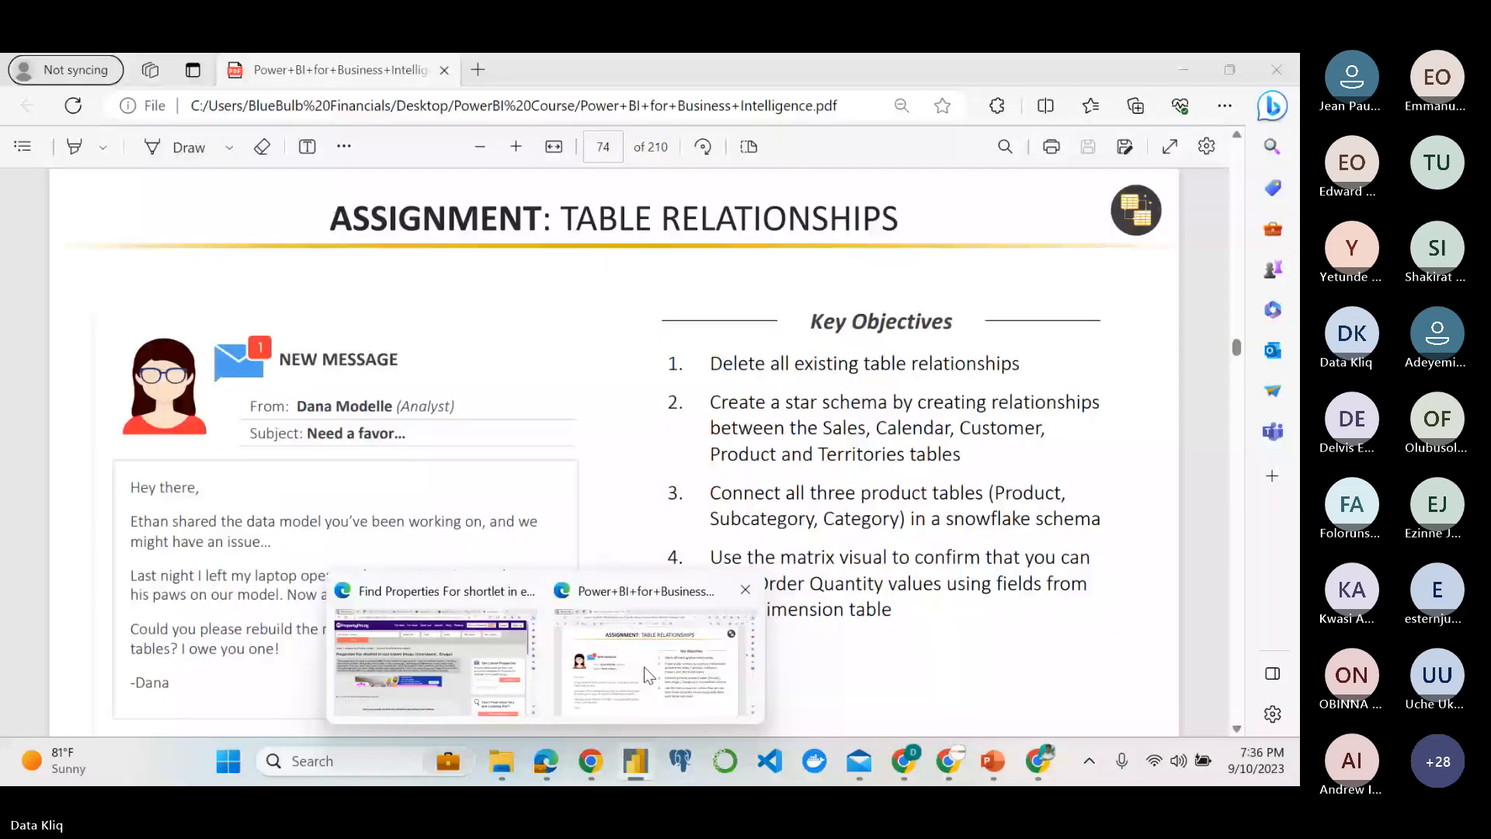
click(645, 666)
mouse_move(588, 775)
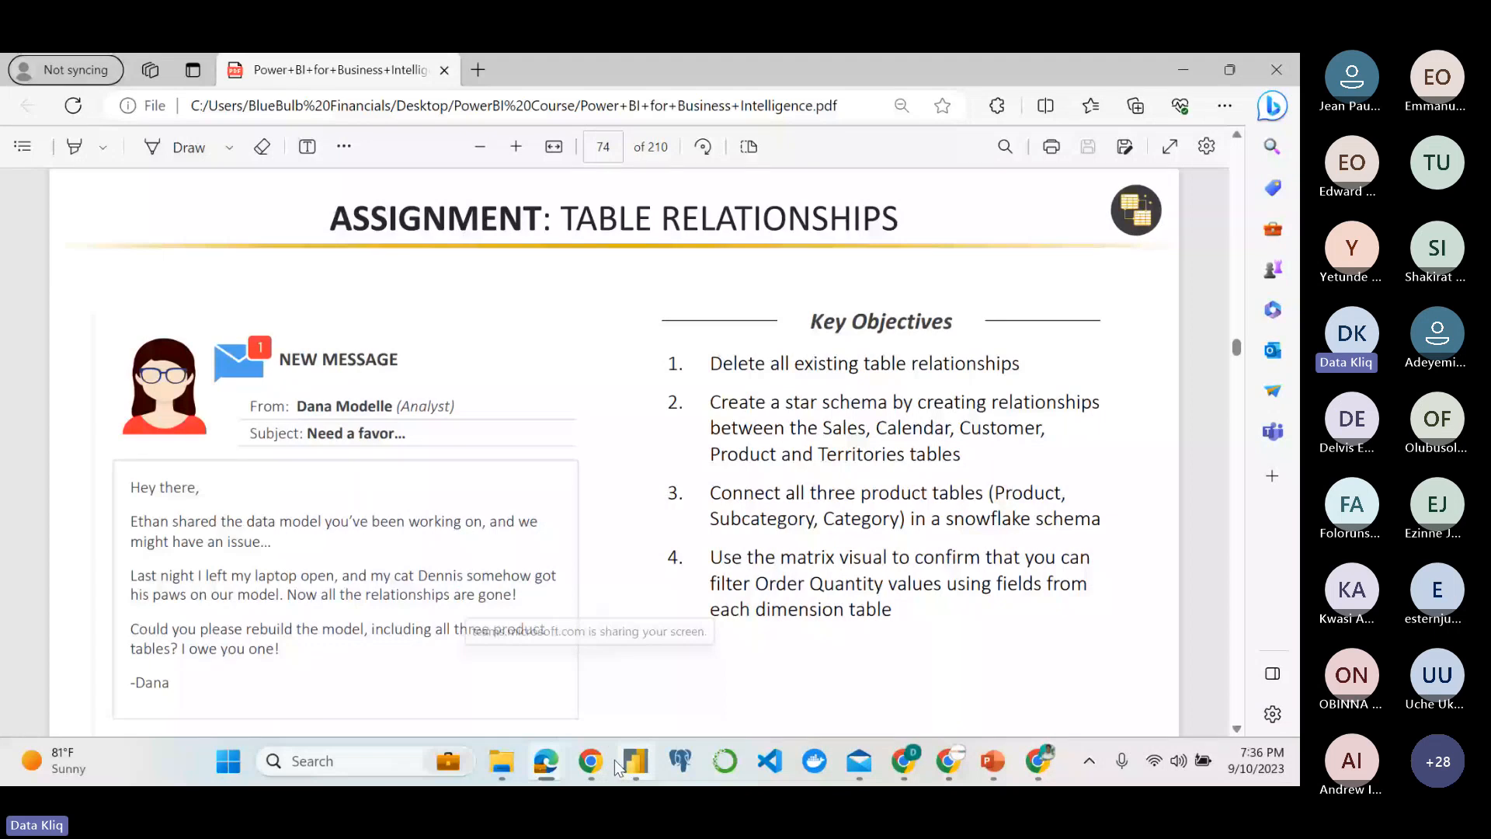
click(622, 761)
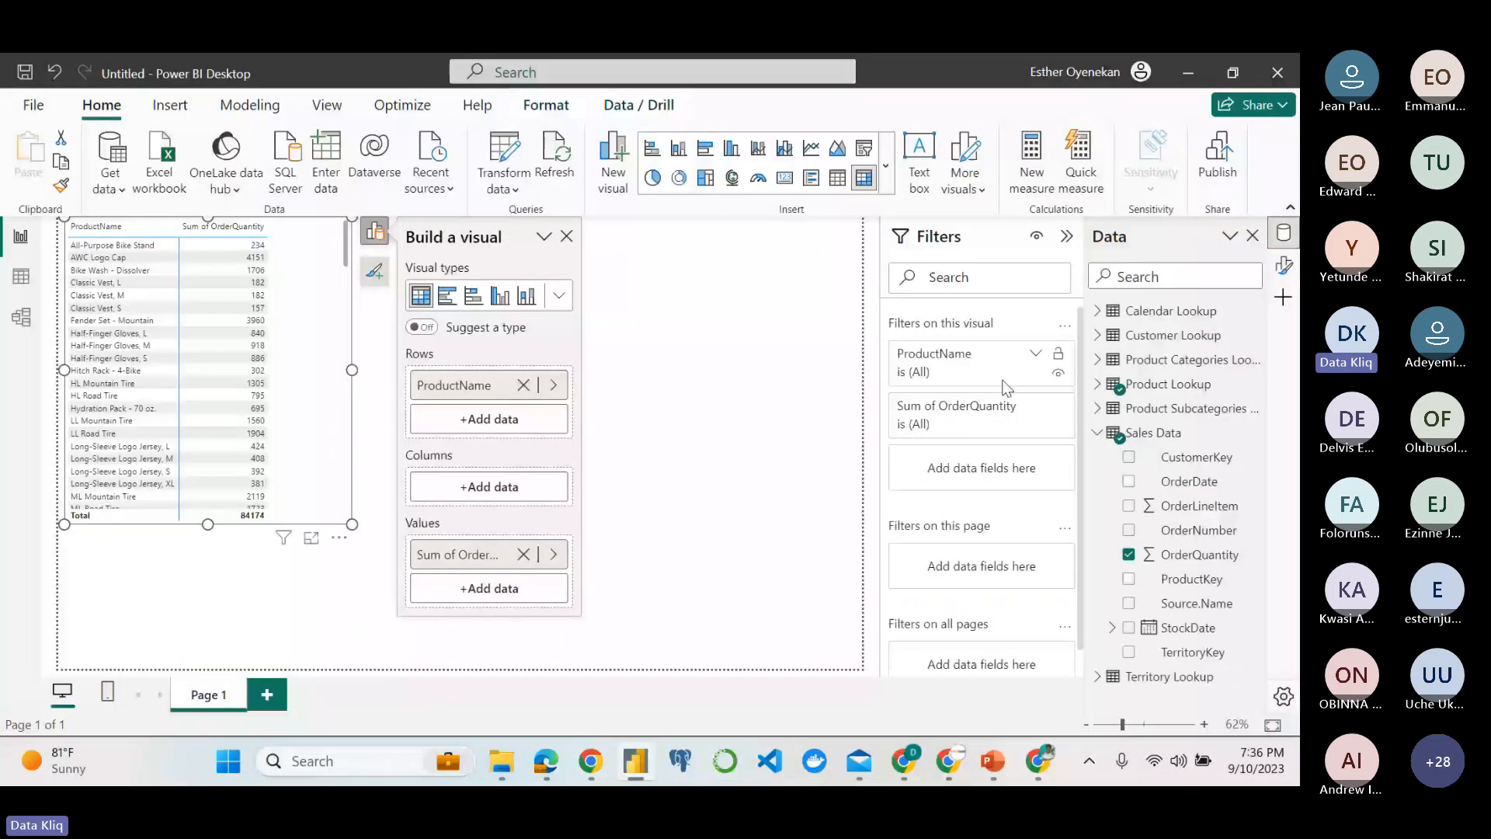
Try SalesTerritoryKey from Territory Lookup as a matrix row level under ProductName, inspect All-Purpose Bike Stand's breakdown, and remove the field again.
click(1097, 433)
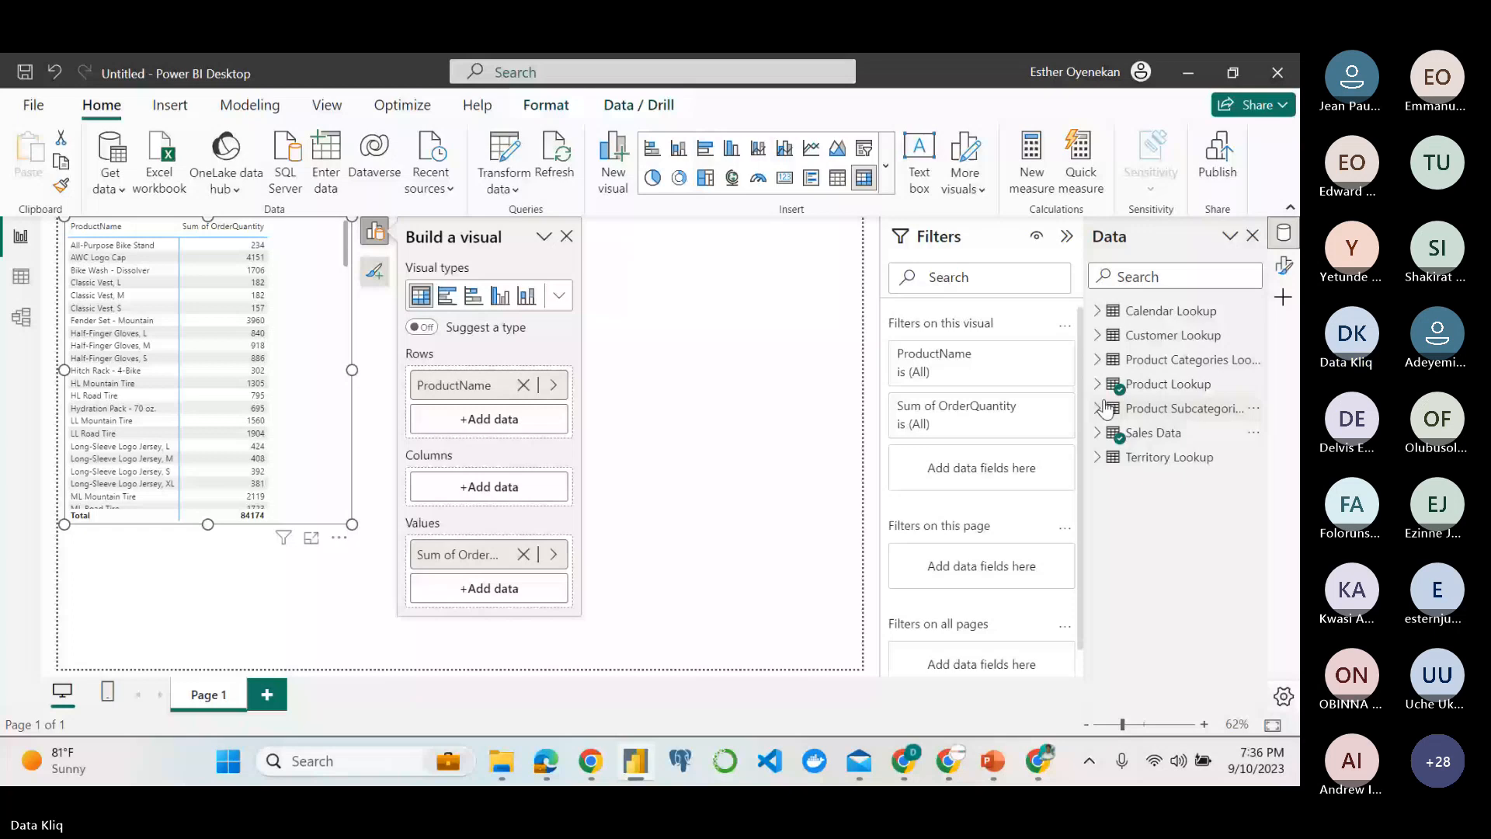
click(1098, 457)
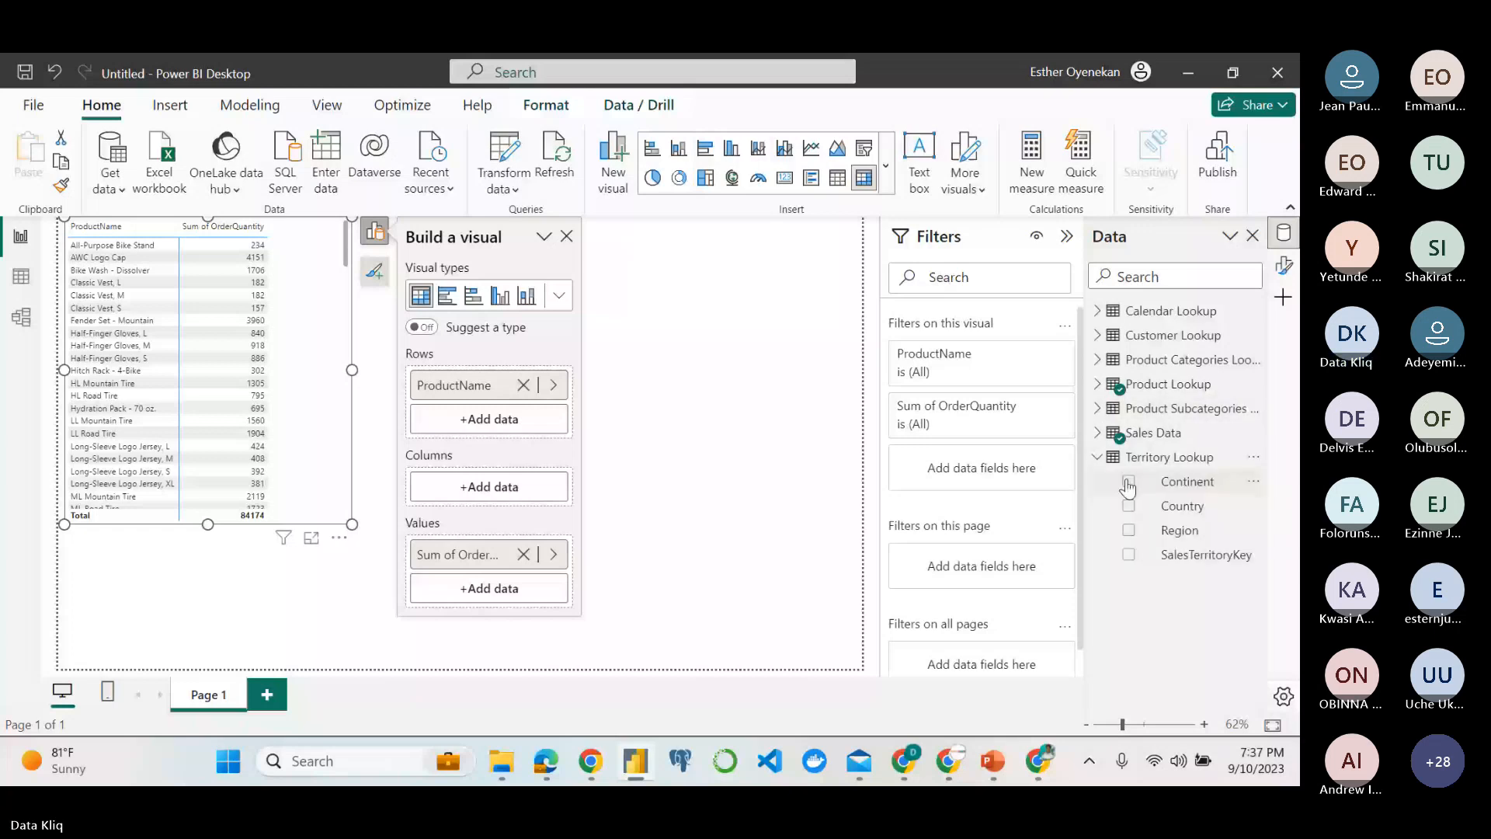
click(1180, 556)
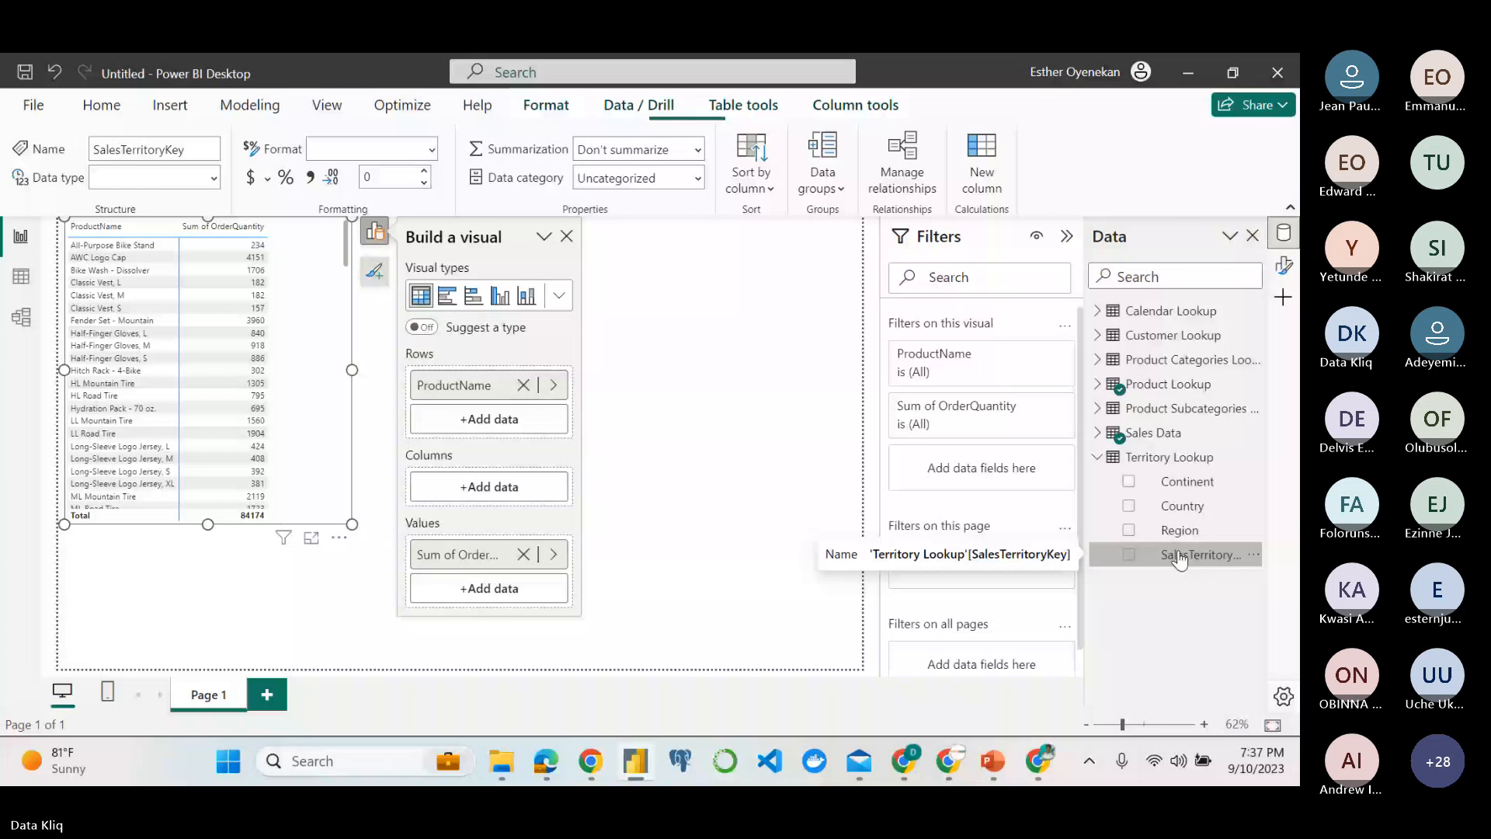
drag(1180, 556, 466, 433)
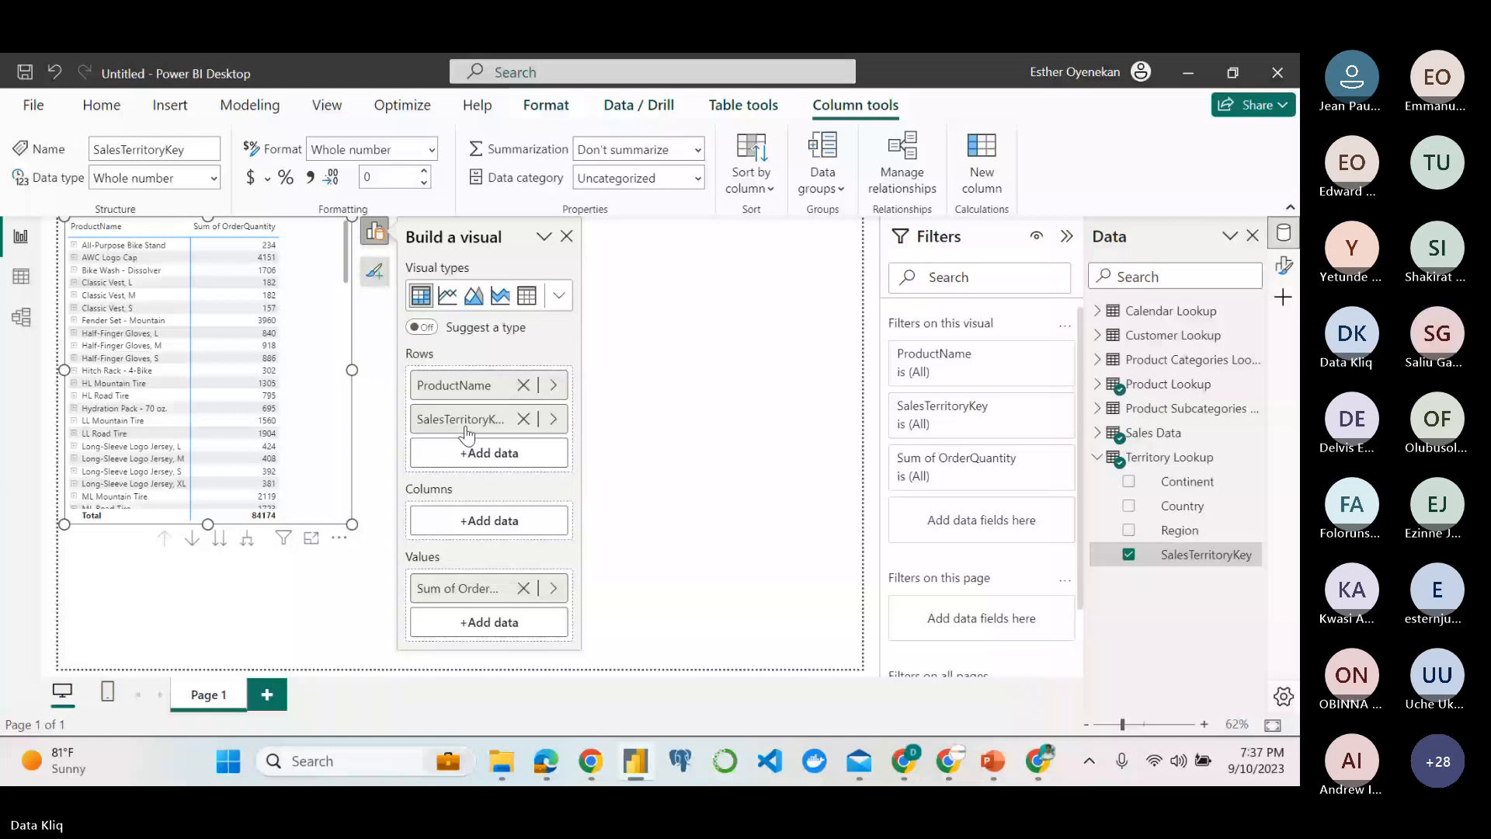
drag(466, 433, 476, 602)
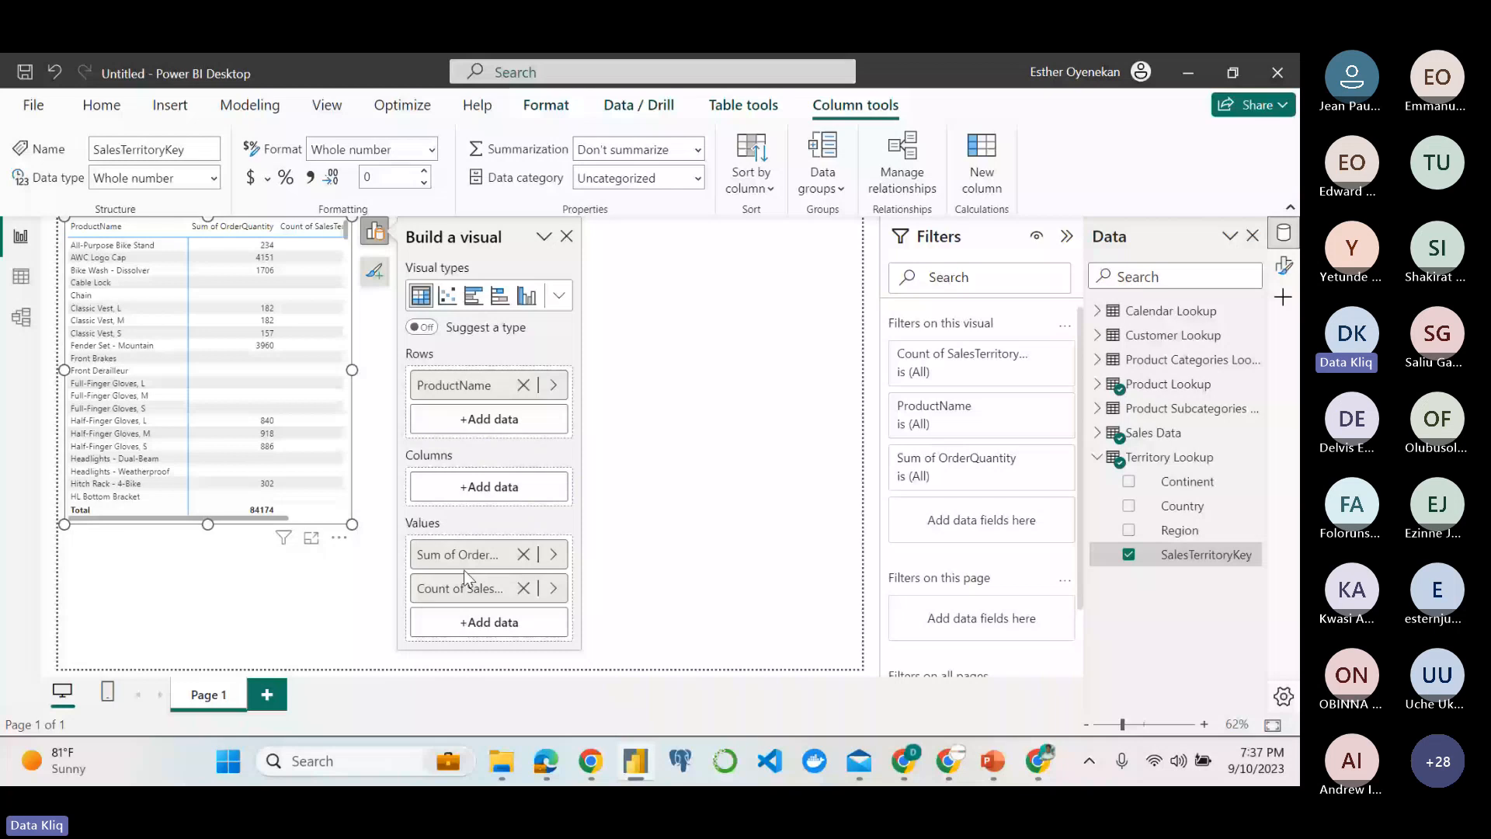
drag(466, 578, 490, 420)
click(75, 247)
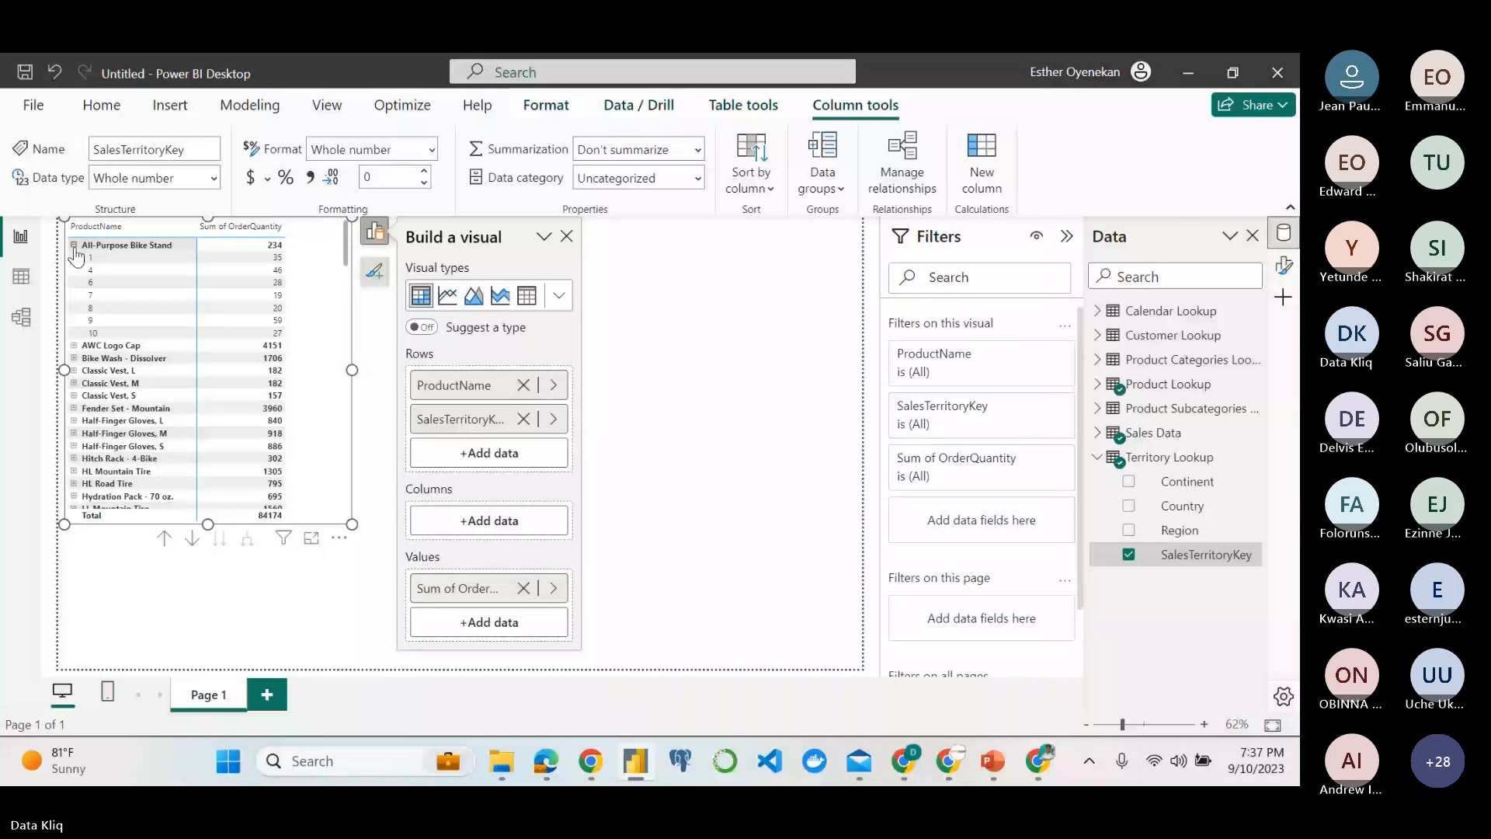
click(75, 245)
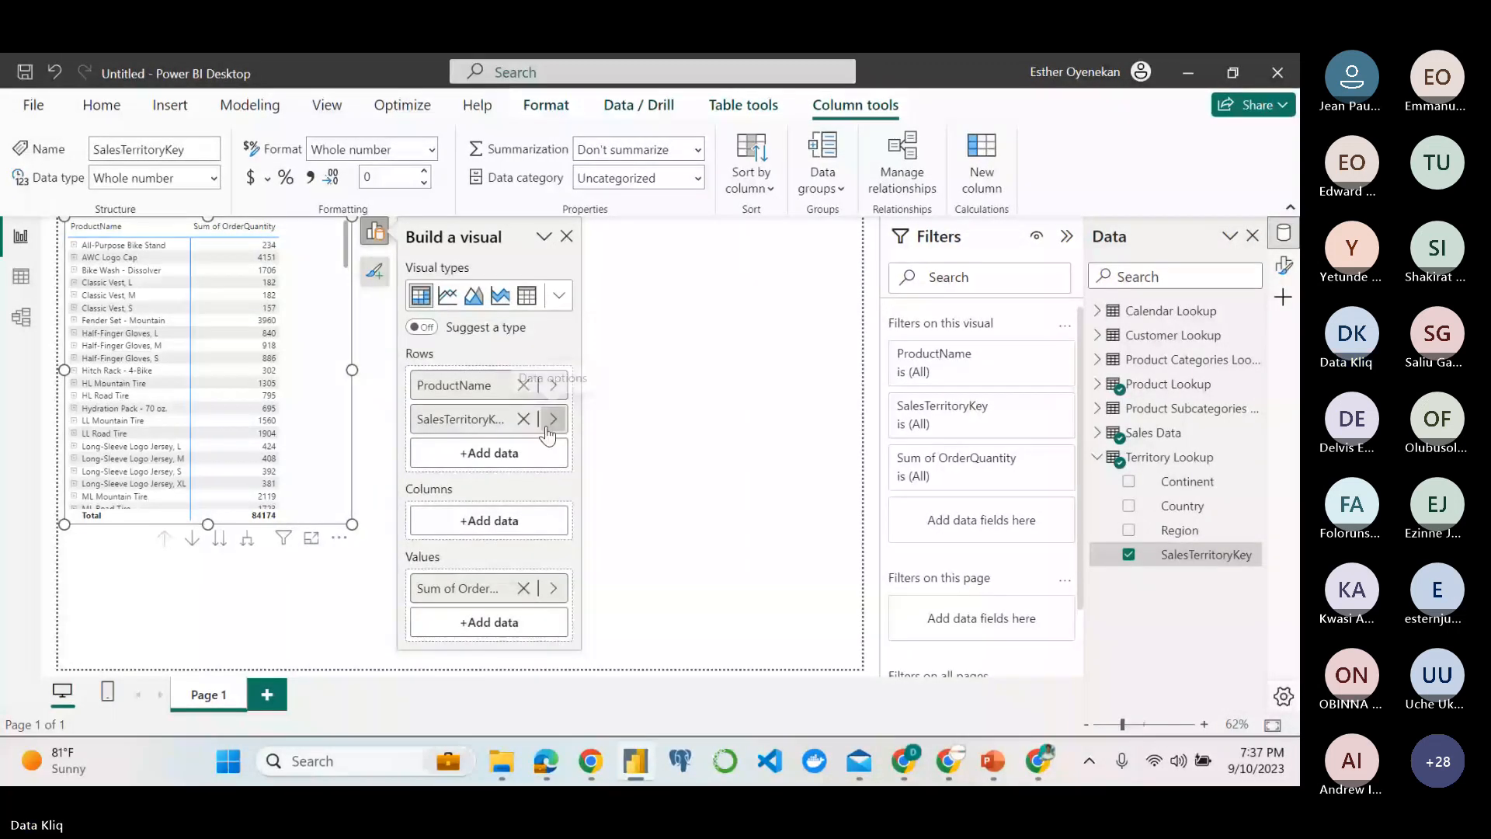
click(523, 419)
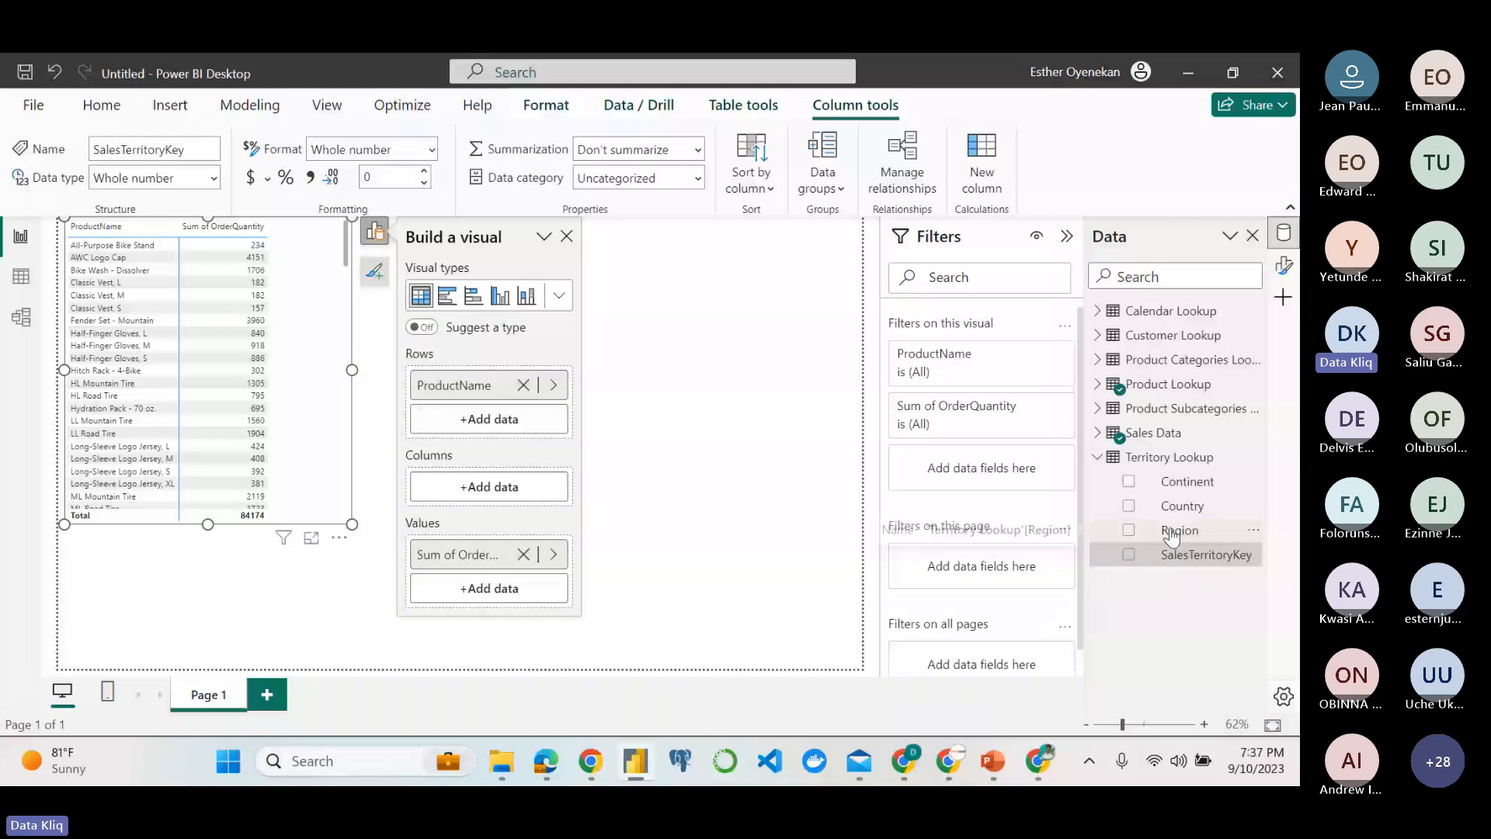
Add Region from Territory Lookup below ProductName in the matrix rows, and inspect the regional breakdown of All-Purpose Bike Stand.
drag(1172, 535, 479, 429)
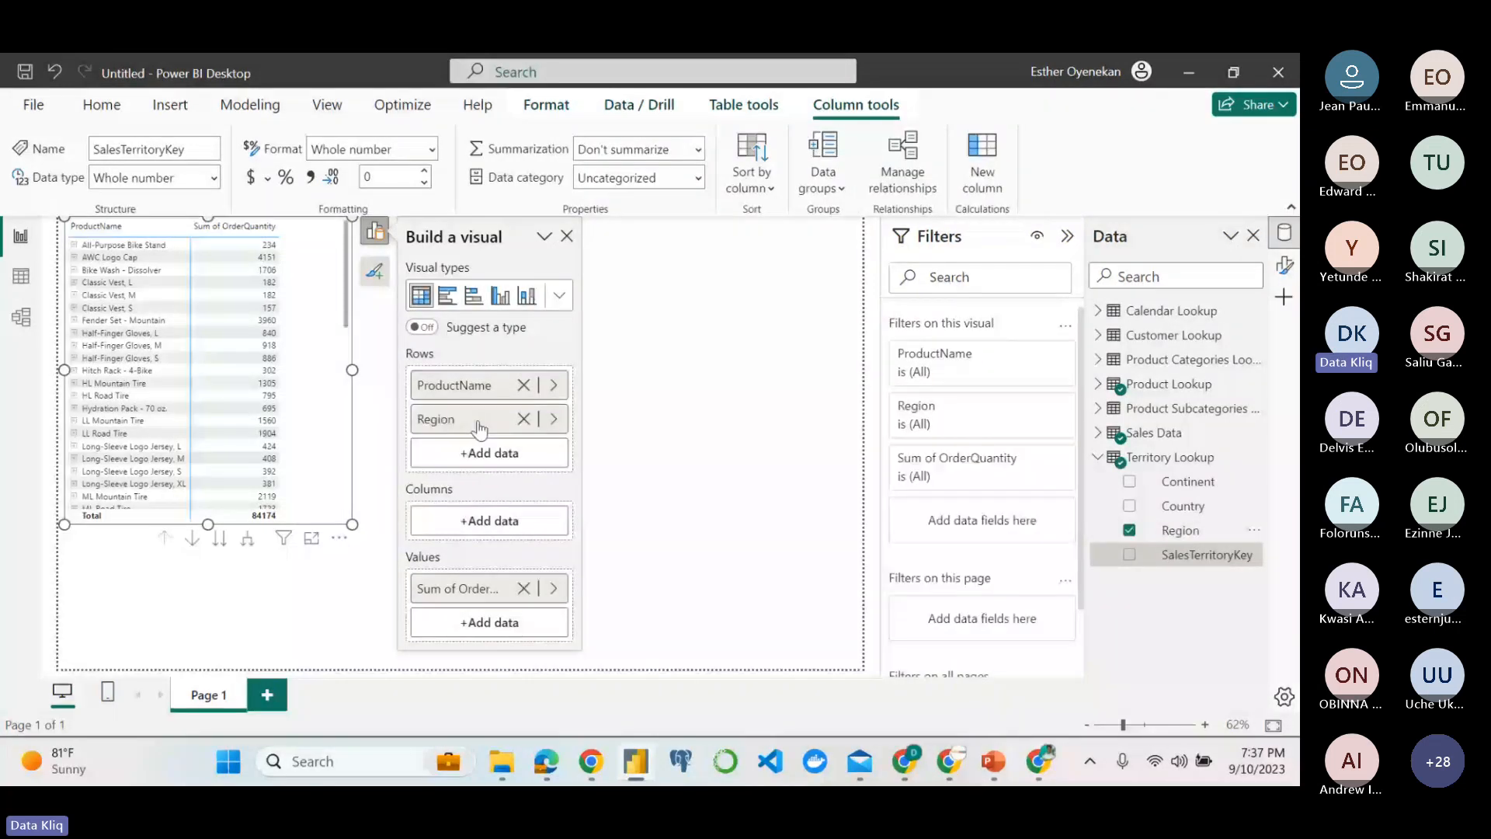
click(73, 245)
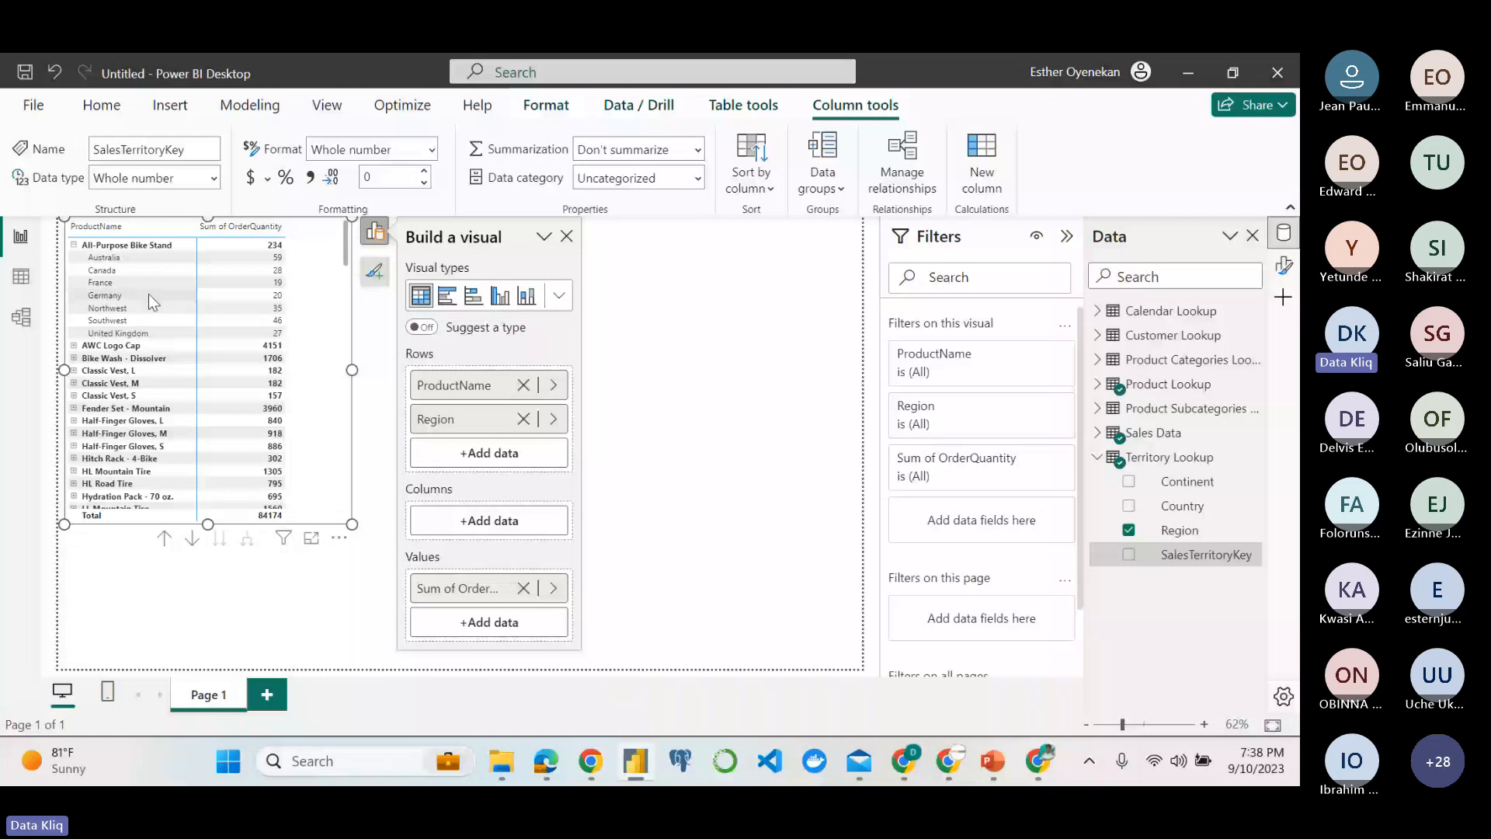
click(78, 246)
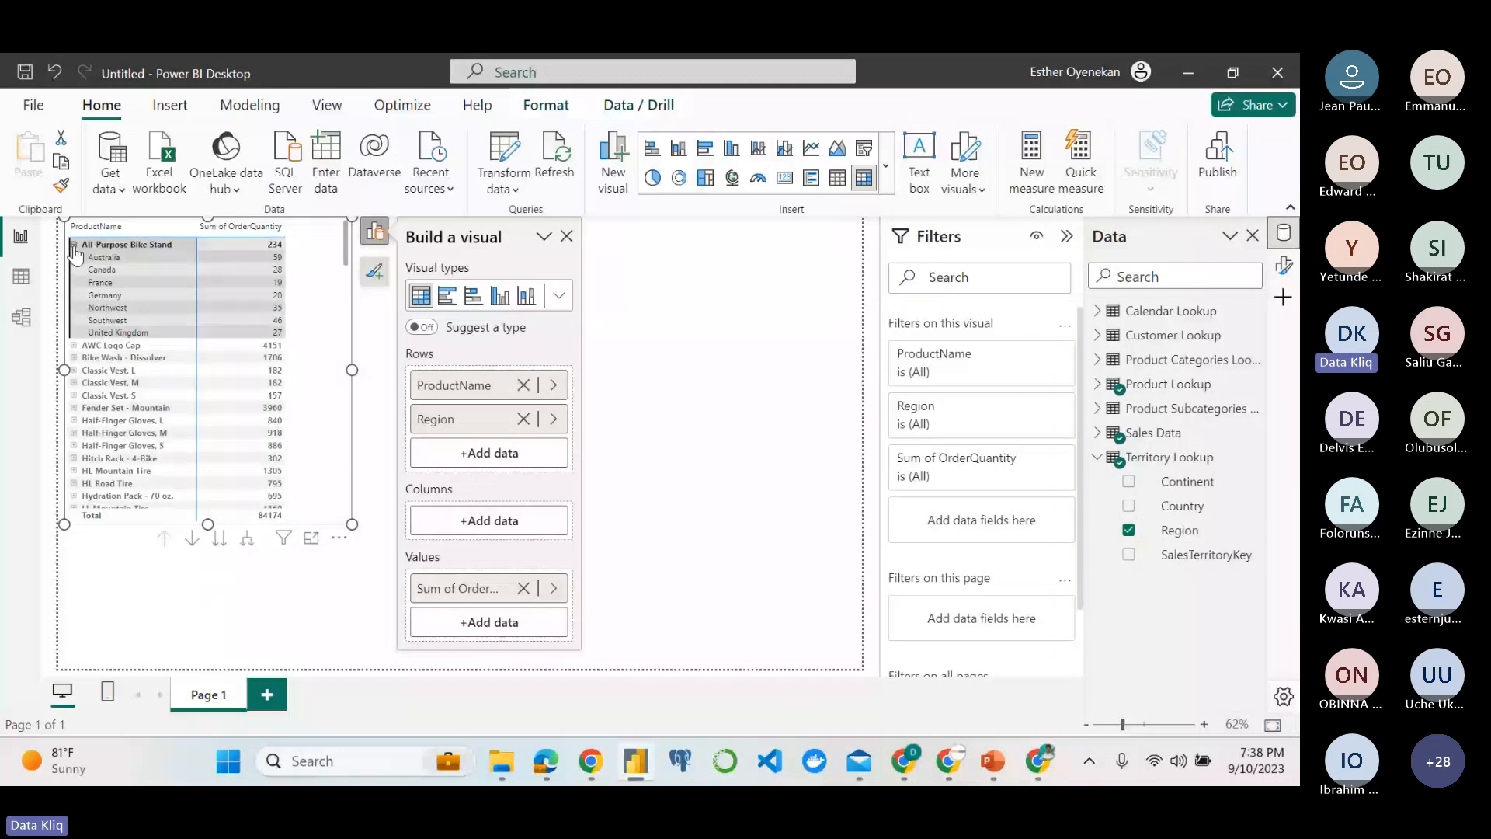
click(73, 245)
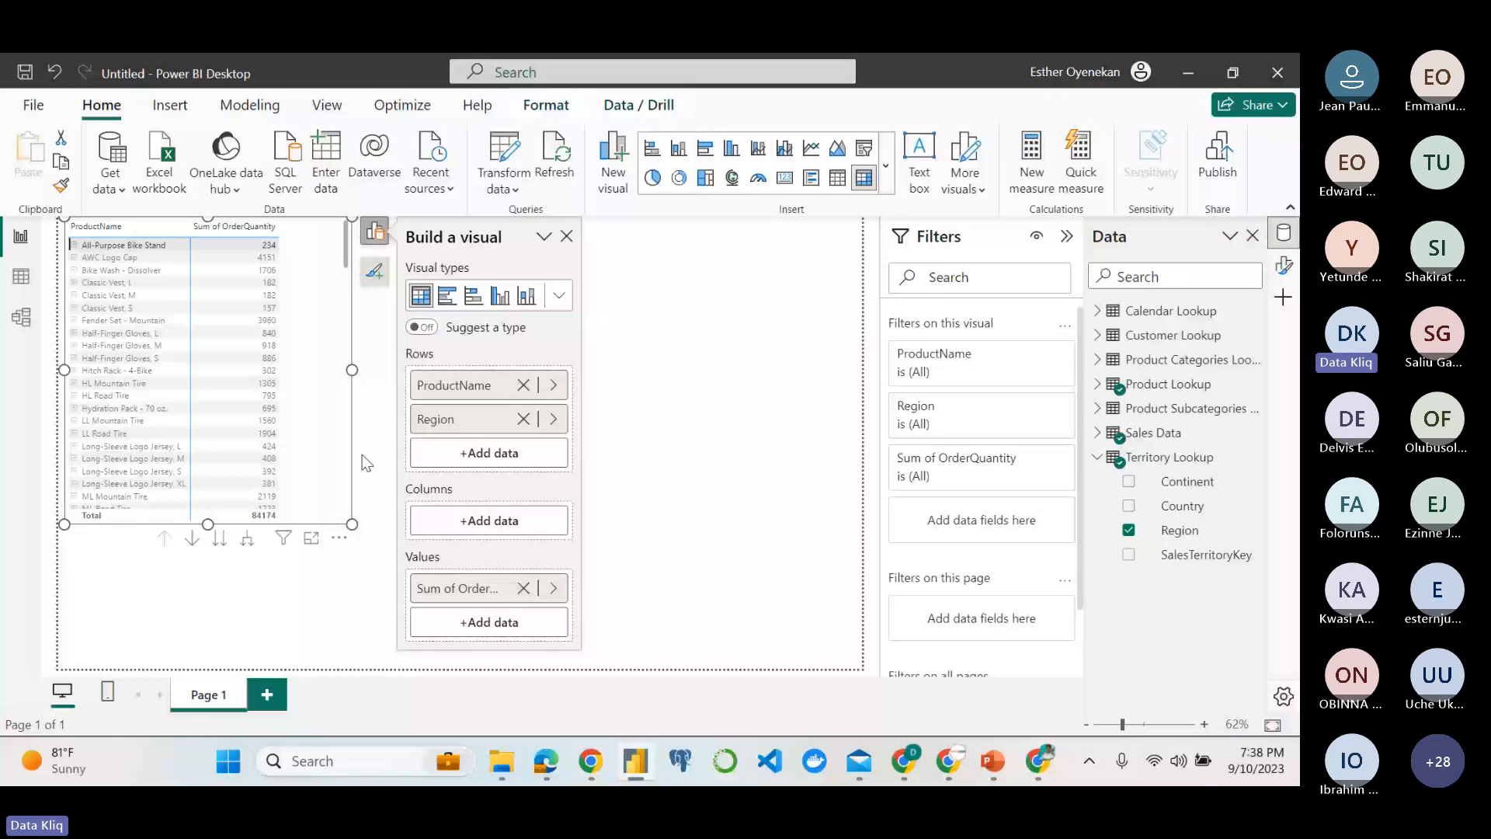
In the model view, delete the relationships linking Product Categories Lookup, Product Subcategories, Product Lookup and Sales Data.
click(21, 317)
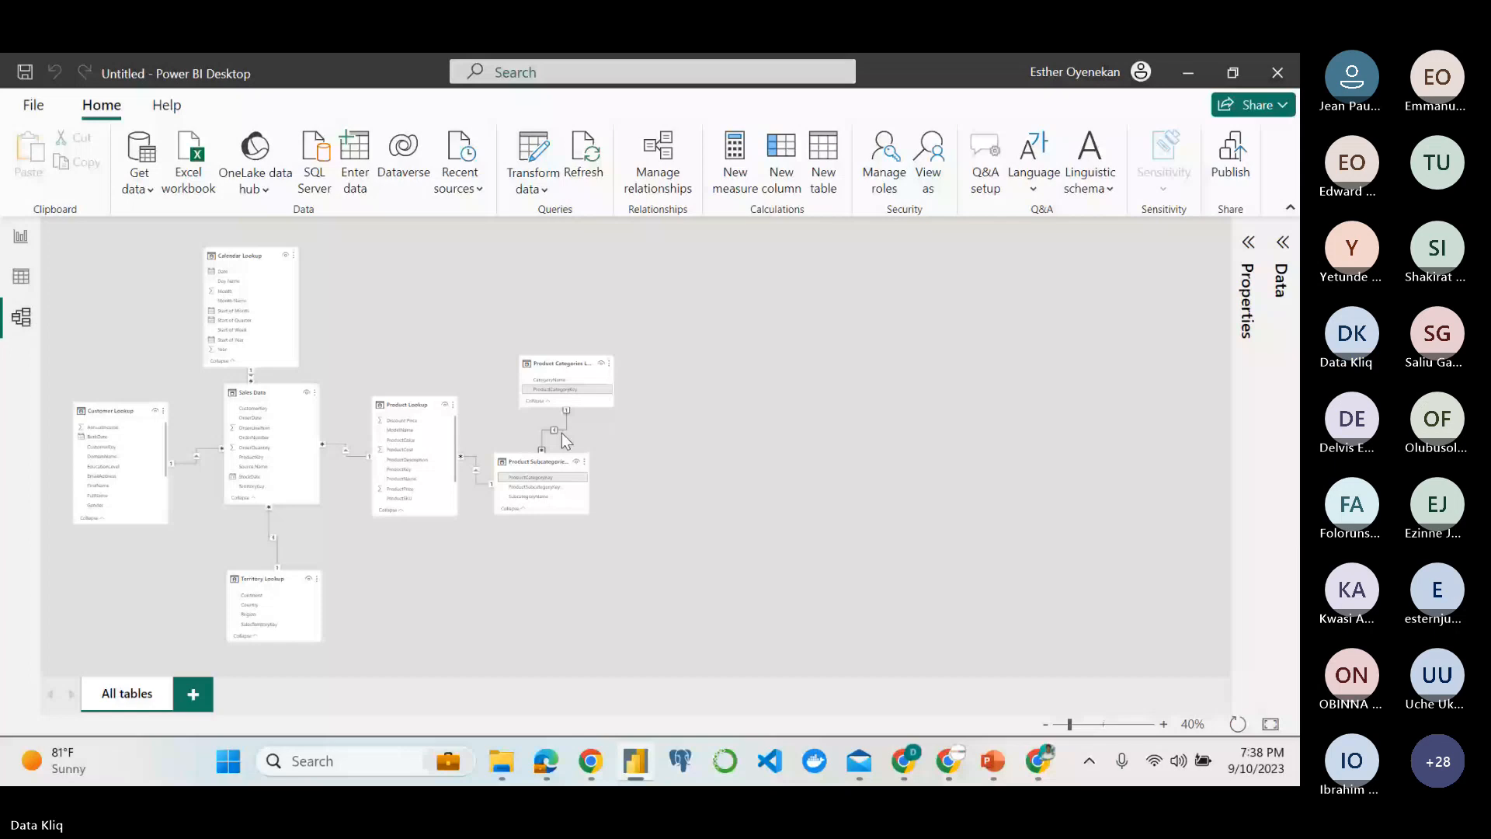
right_click(564, 440)
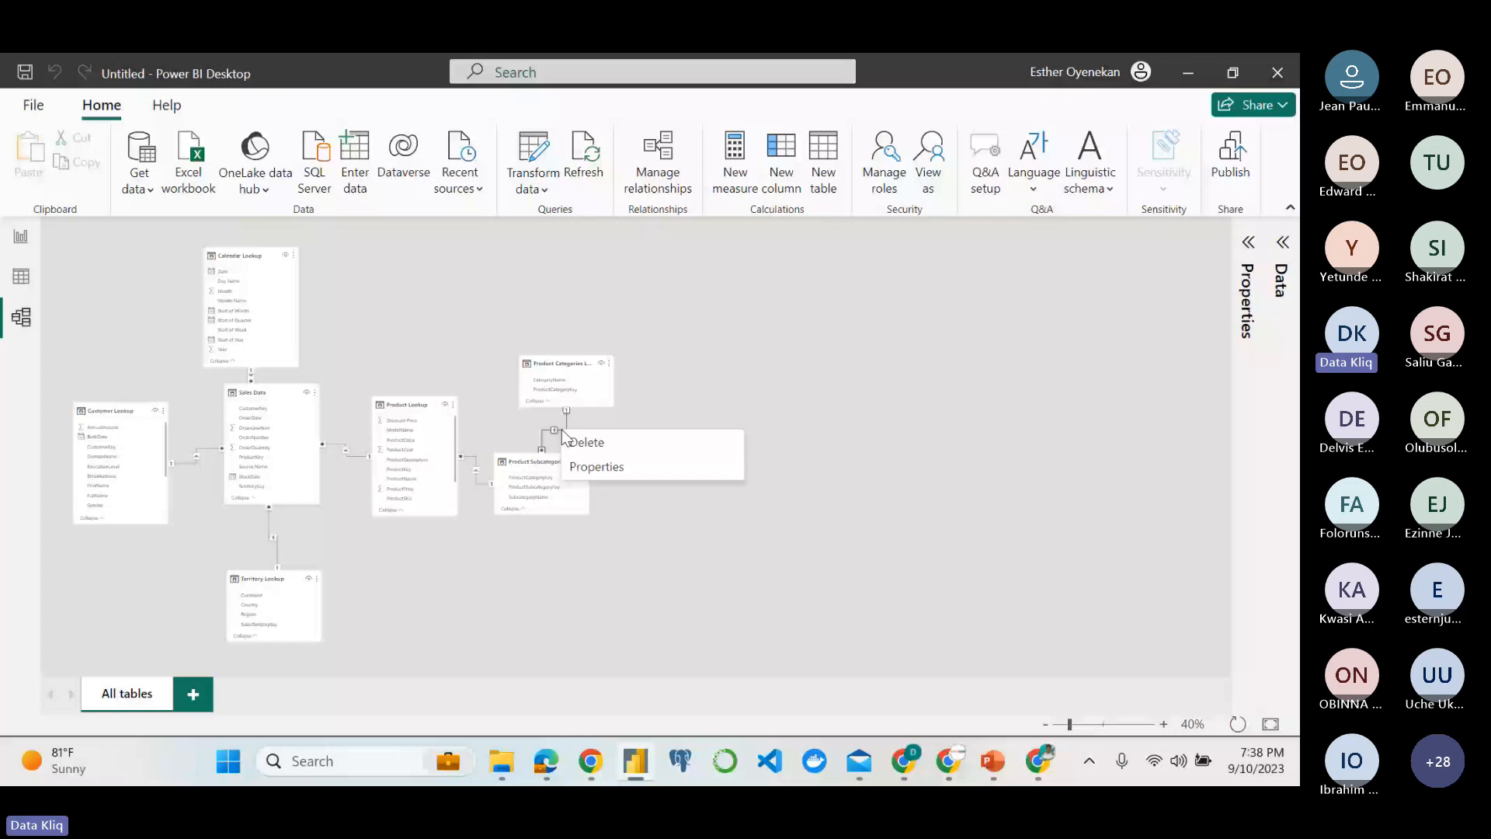
click(568, 441)
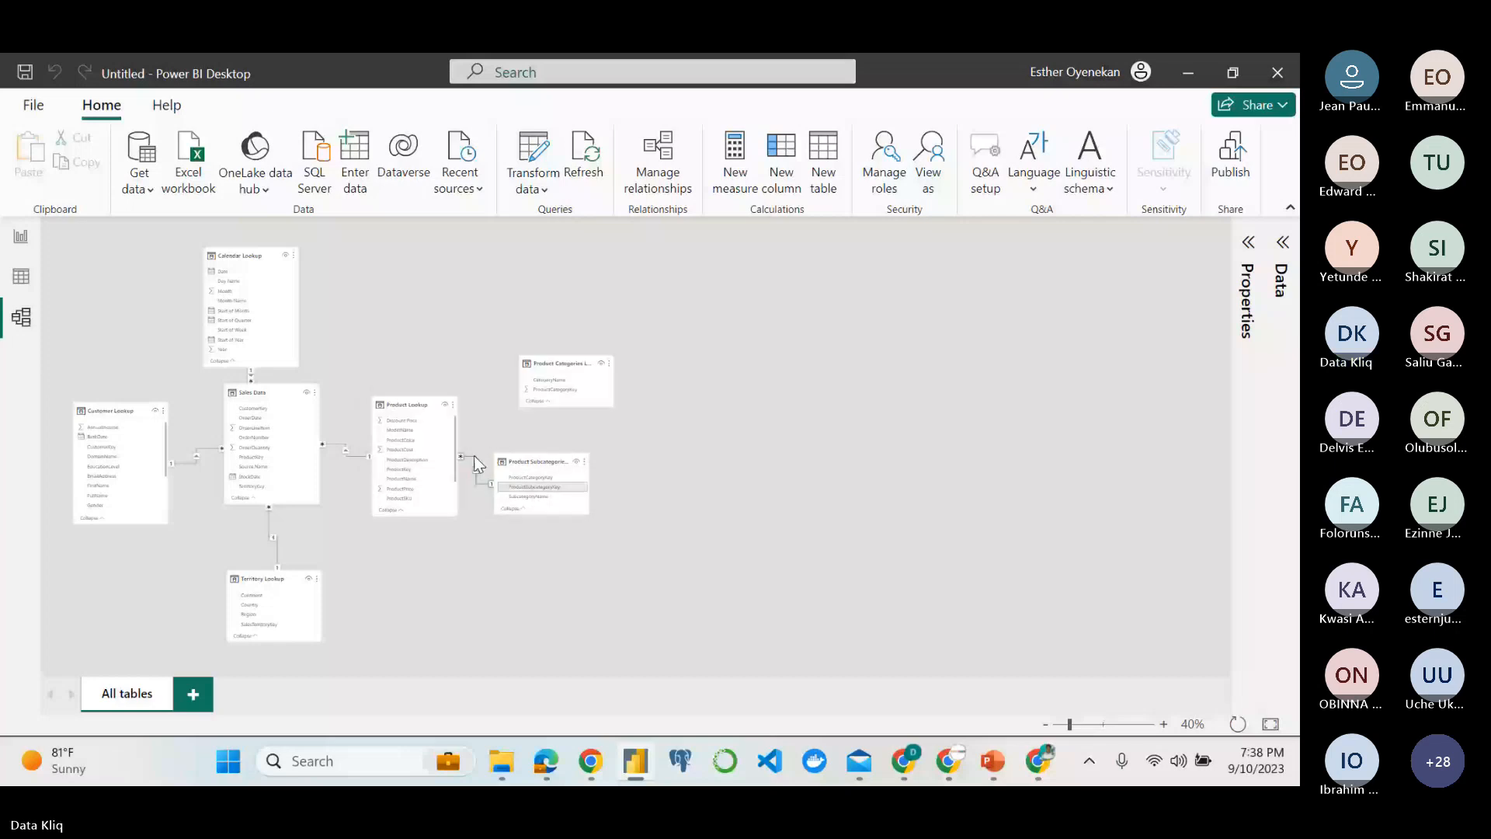
click(475, 465)
key(Delete)
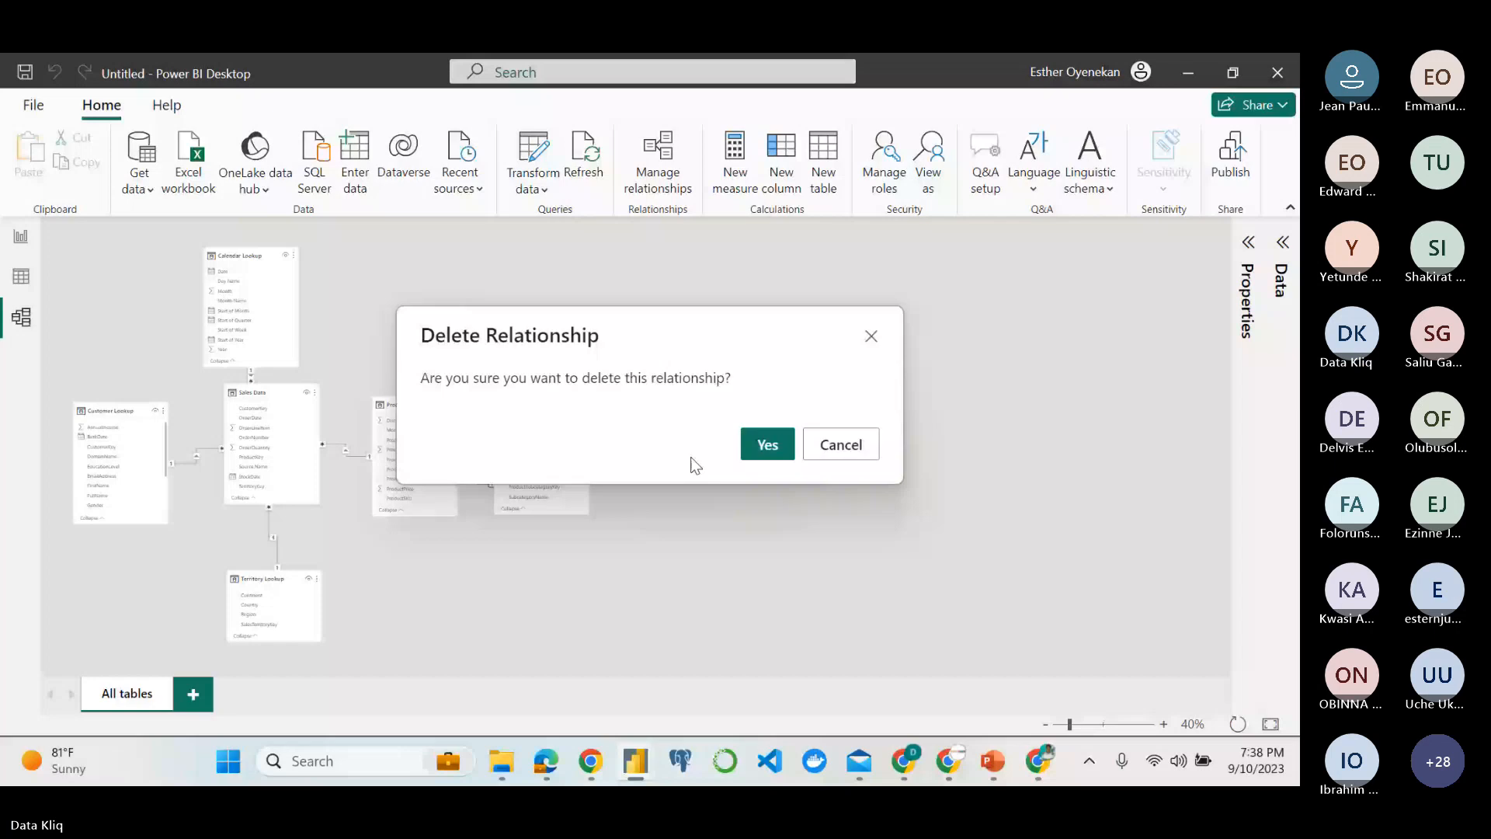
key(Escape)
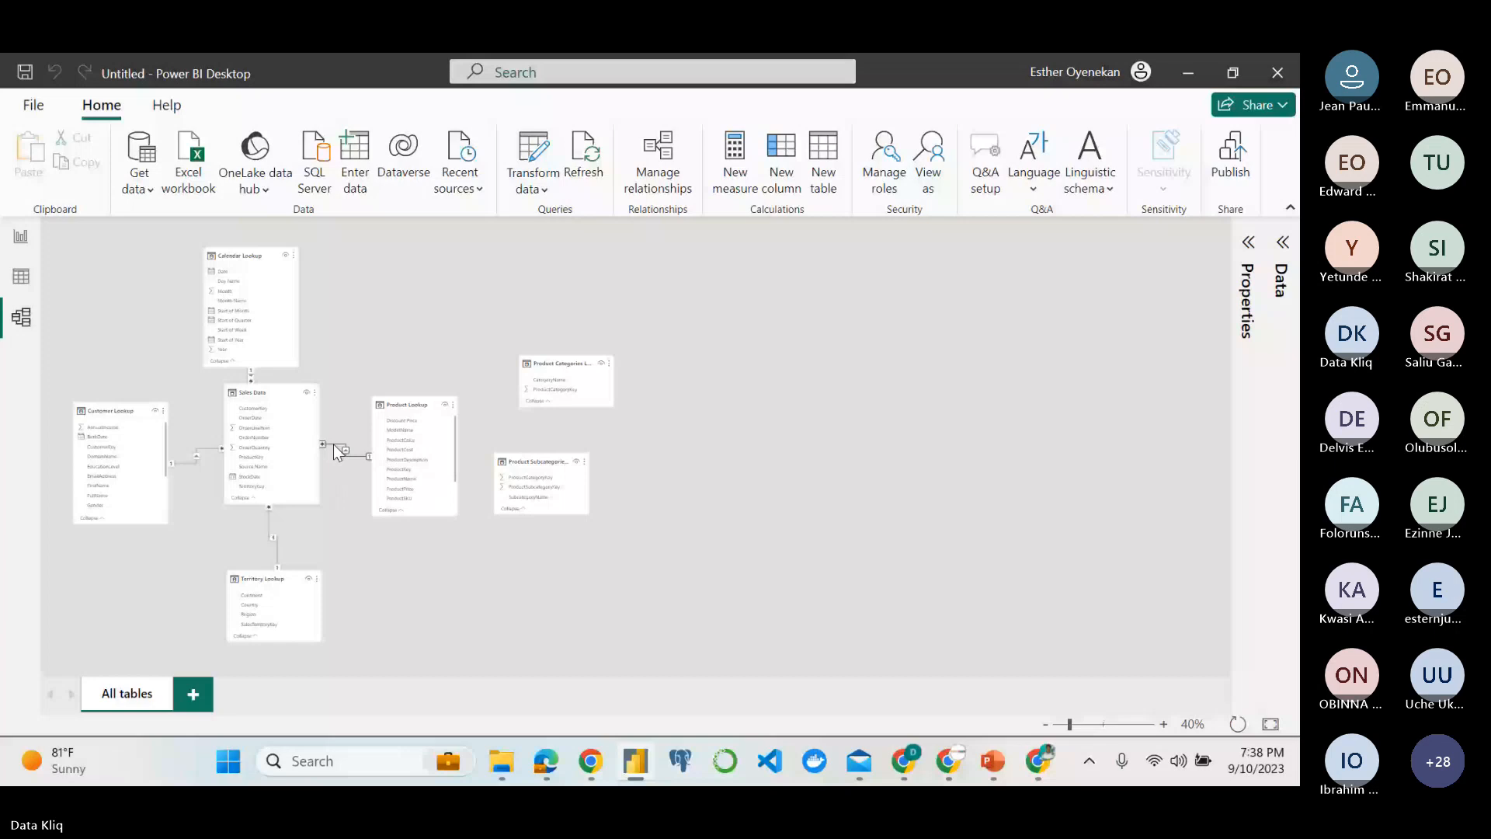
click(336, 451)
key(Delete)
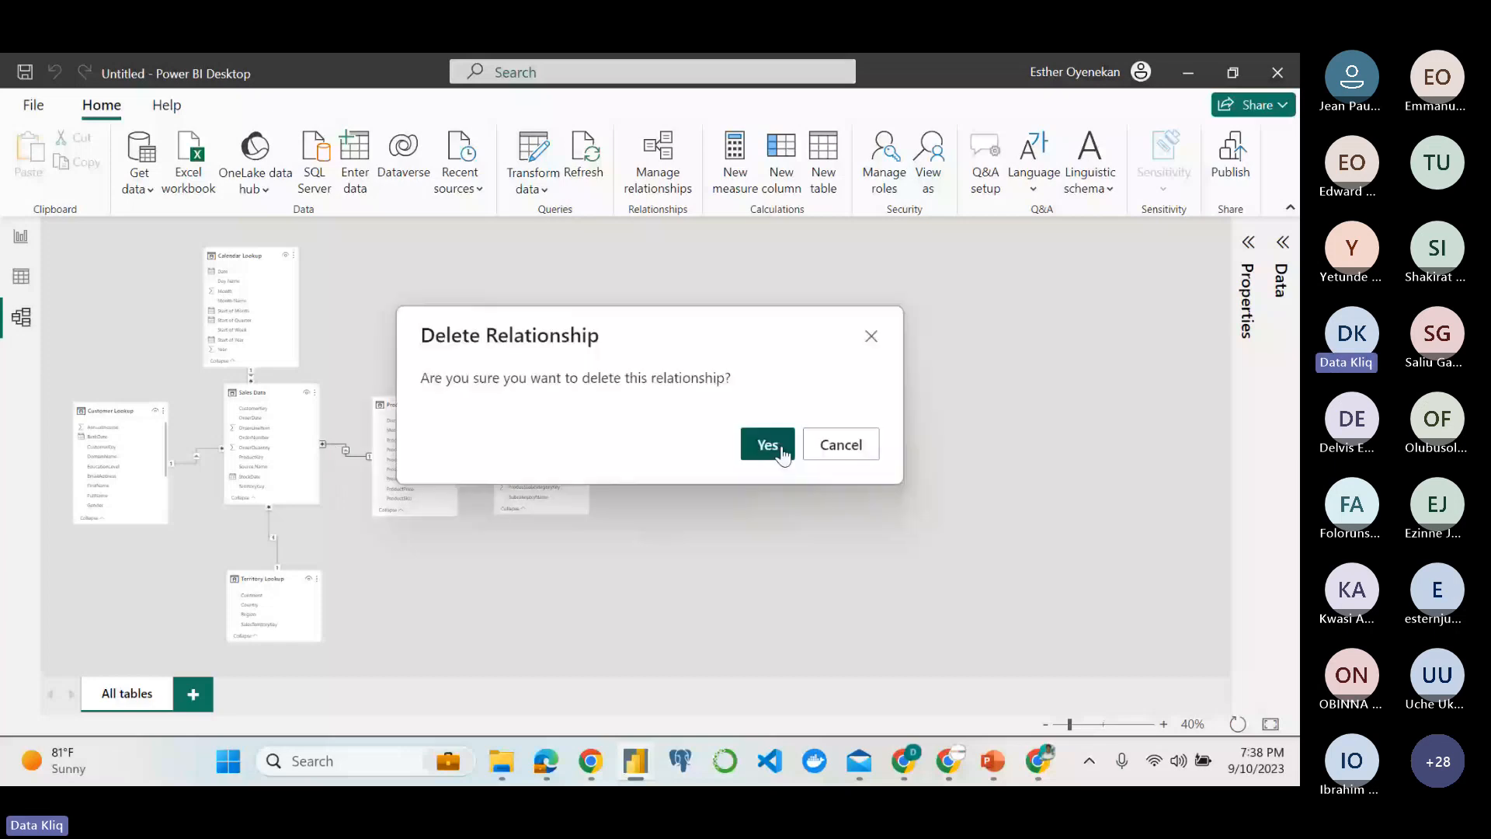
click(767, 445)
Delete the relationships from Sales Data to Territory Lookup, Customer Lookup and Calendar Lookup, and move Sales Data slightly lower.
right_click(268, 525)
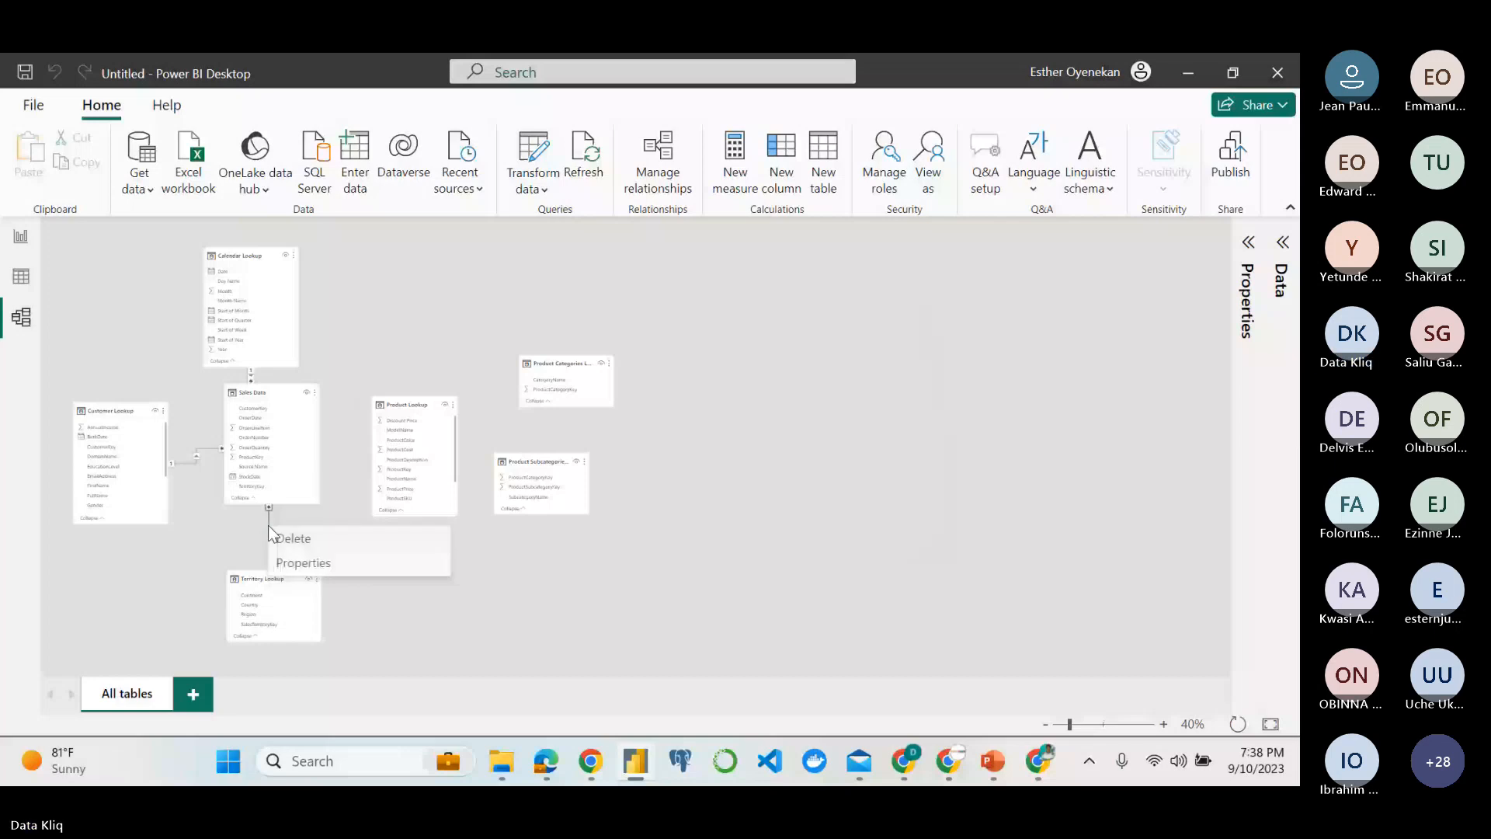
click(769, 448)
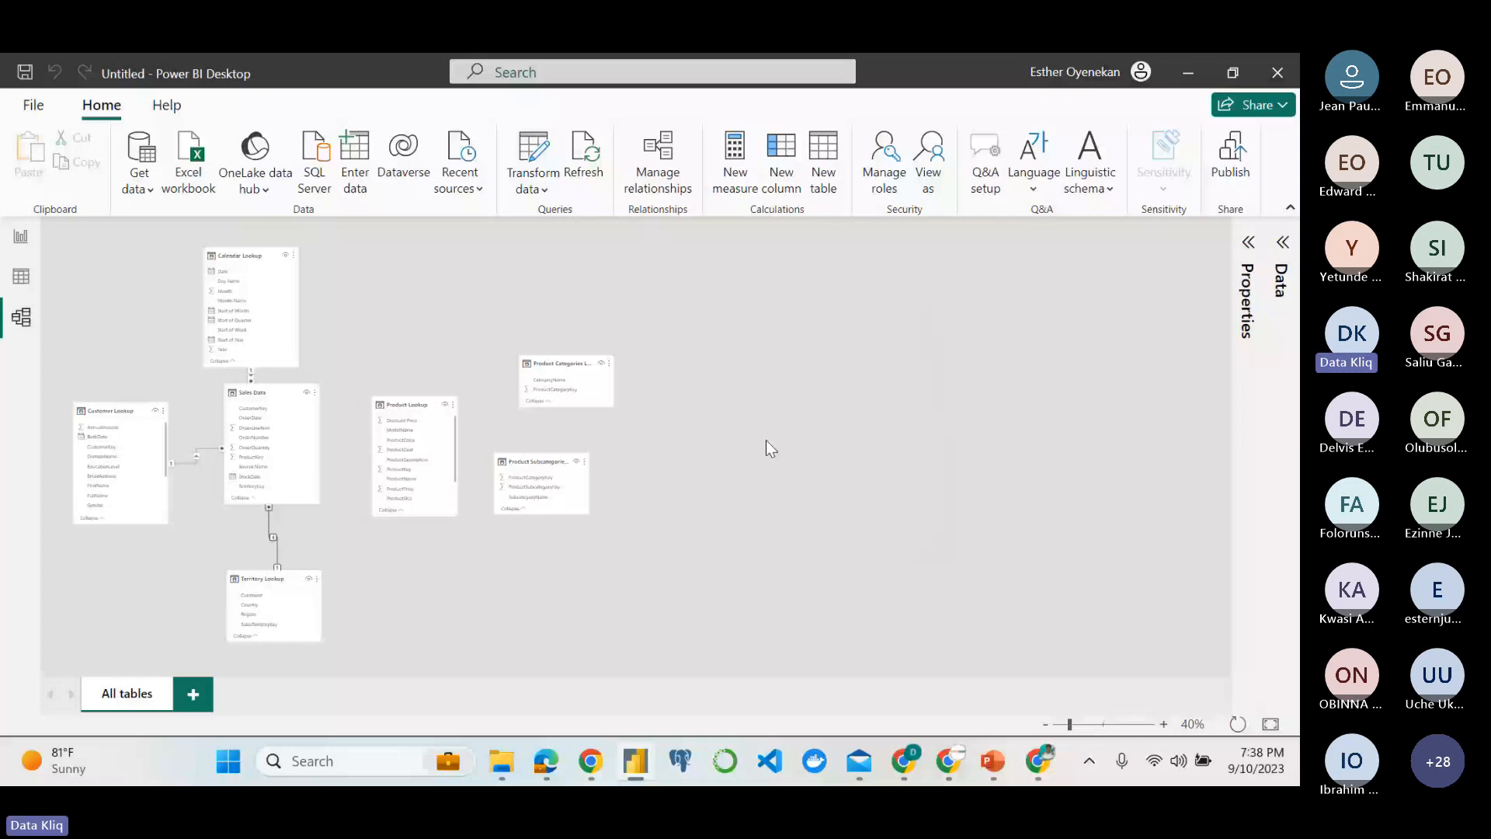
right_click(191, 466)
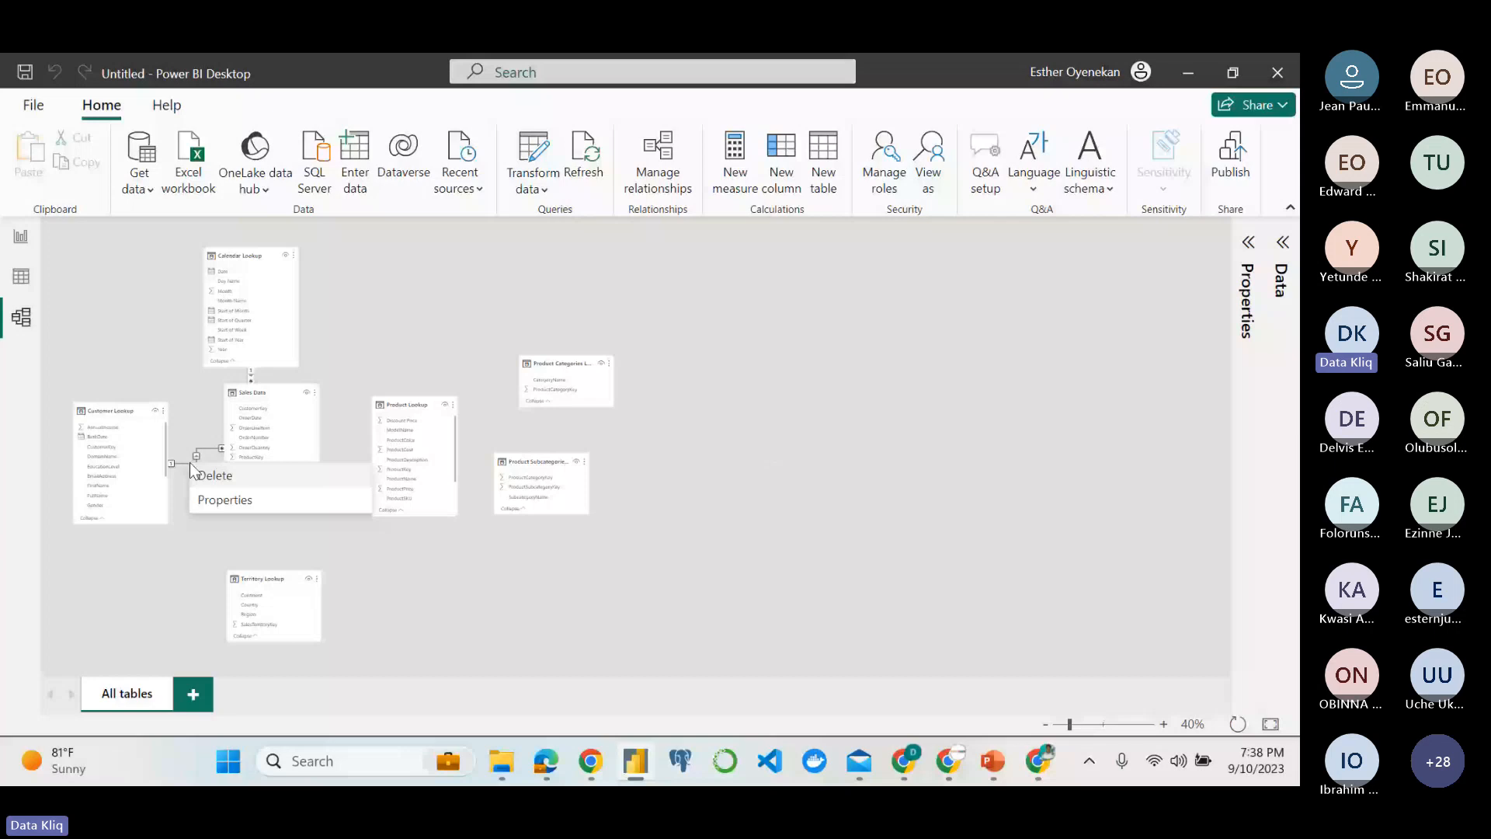
click(191, 466)
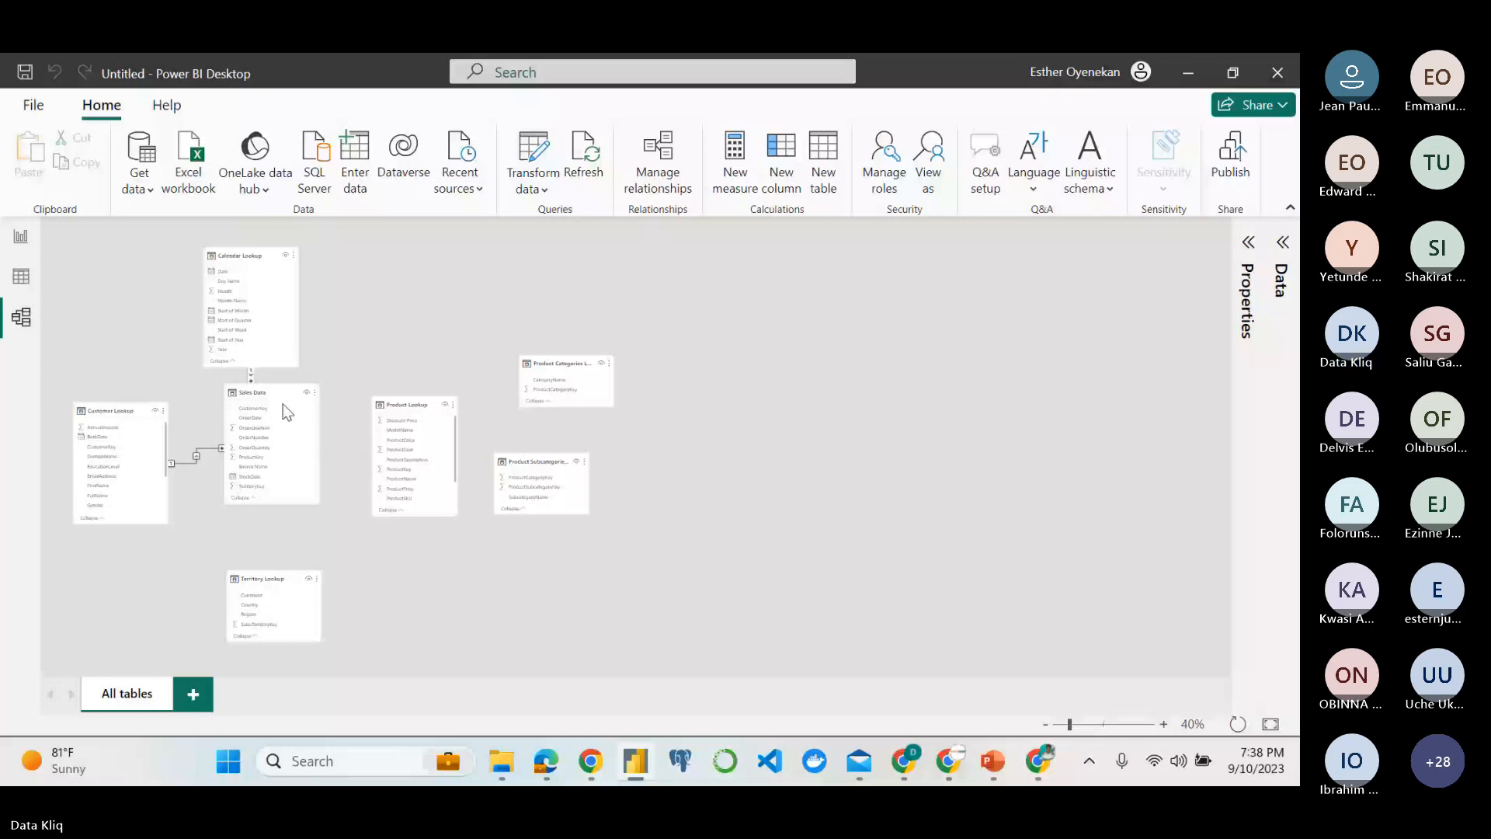
drag(288, 412, 287, 445)
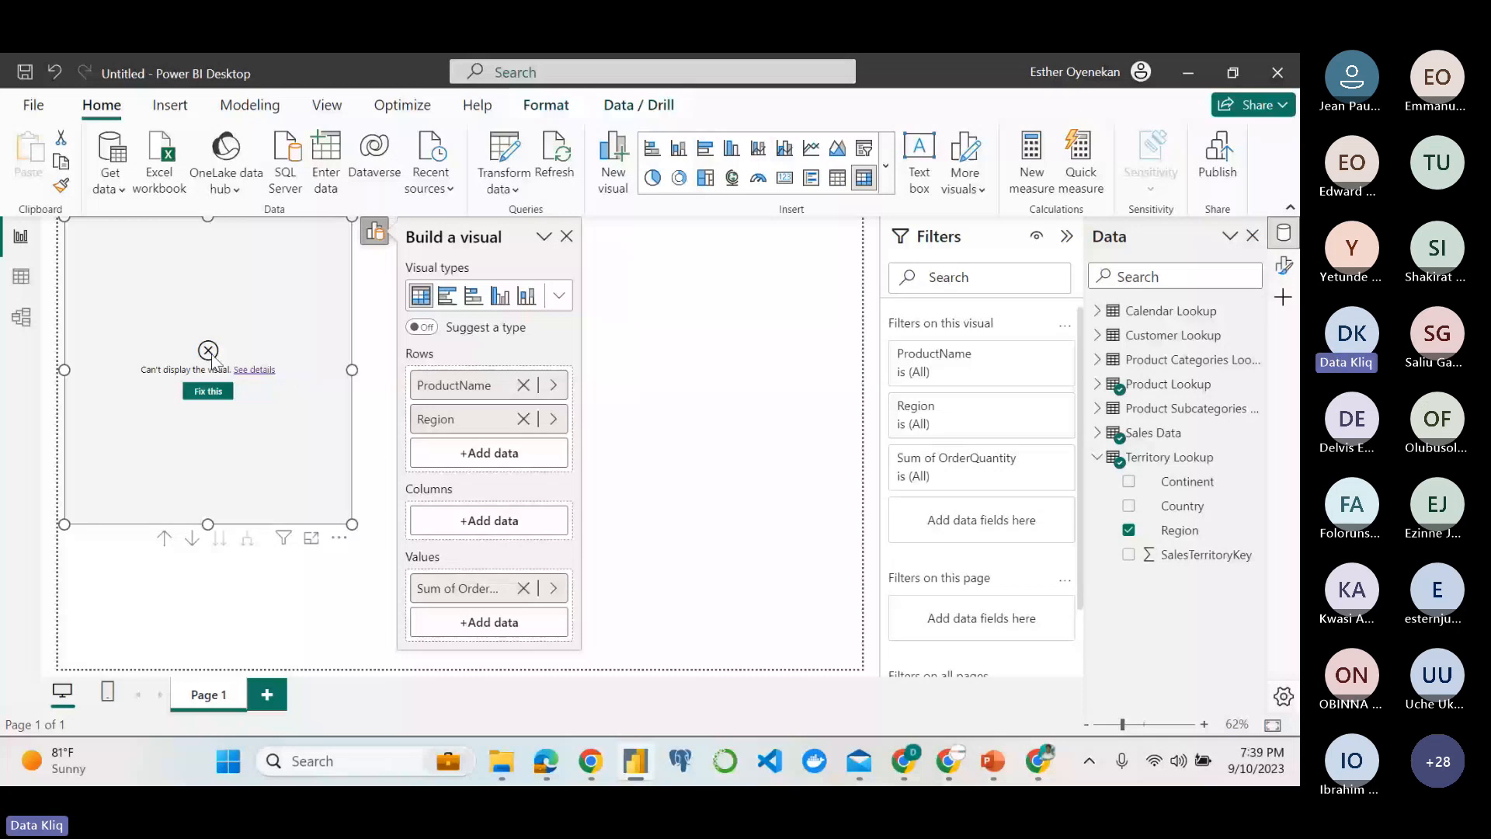
Review the suggested fix for the matrix on the report page, dismiss it without creating relationships, and return to the model view.
click(208, 391)
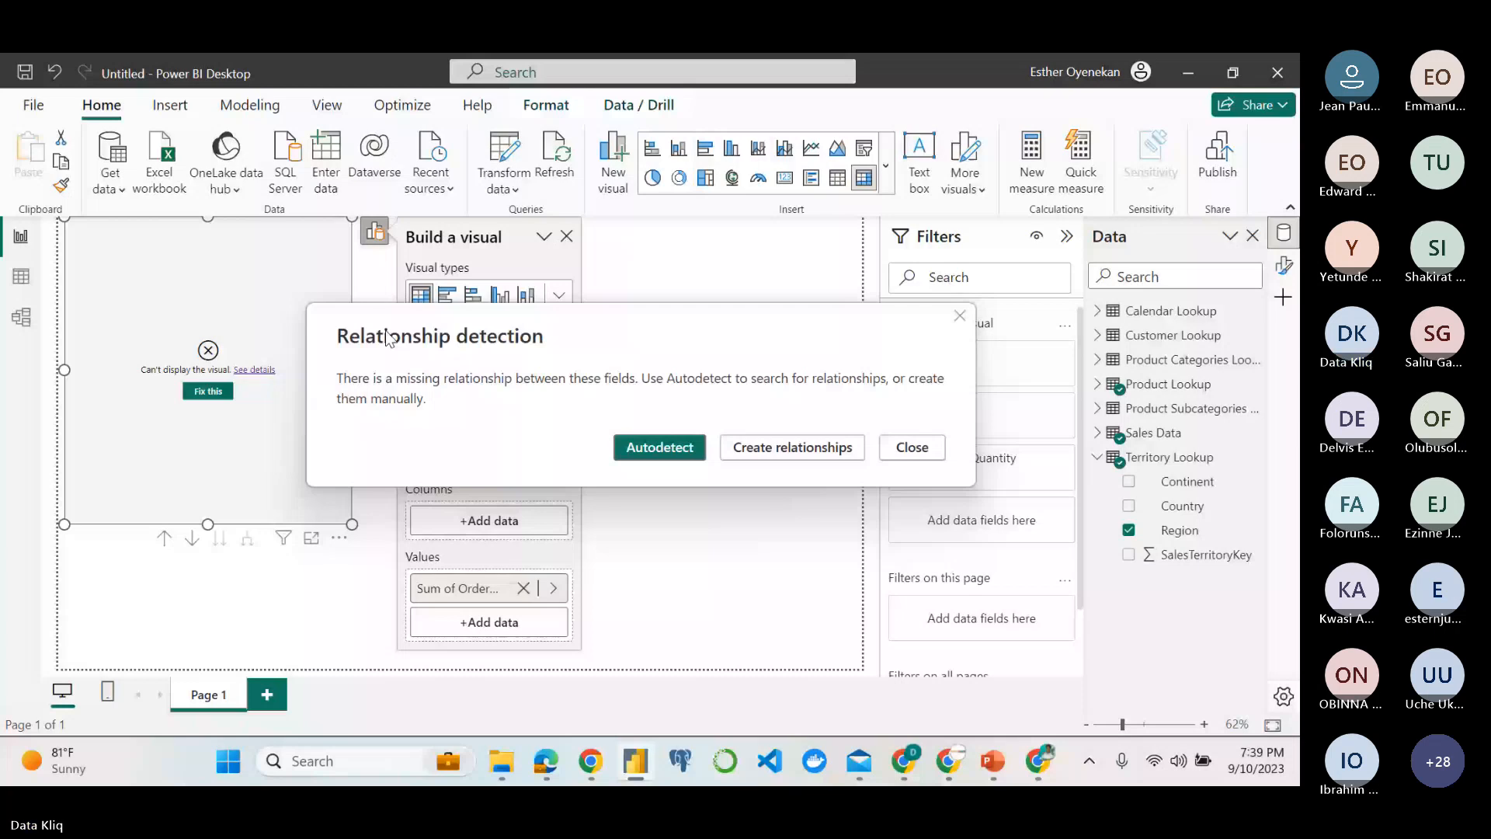
click(932, 448)
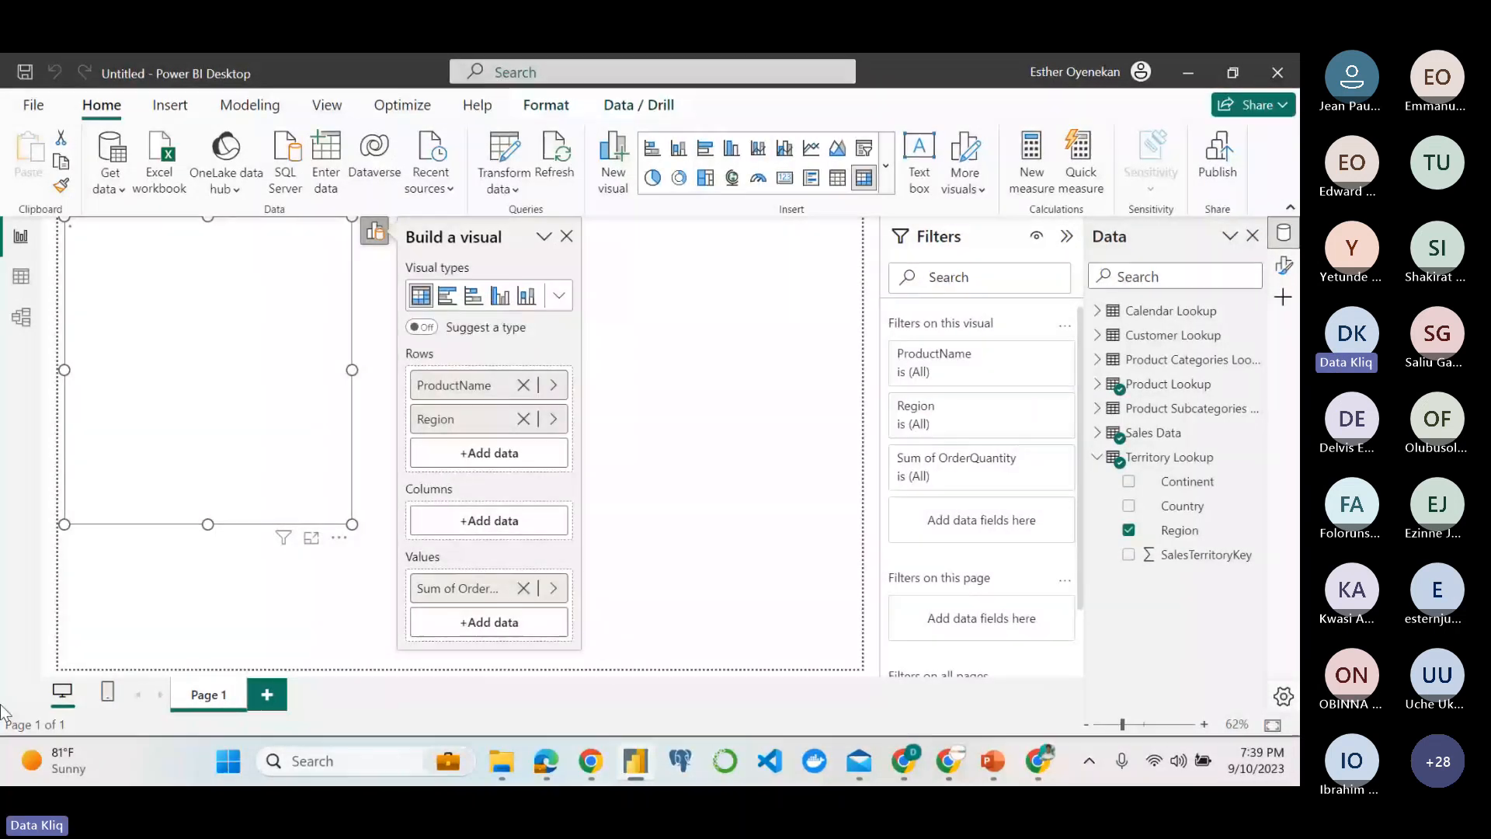
click(21, 319)
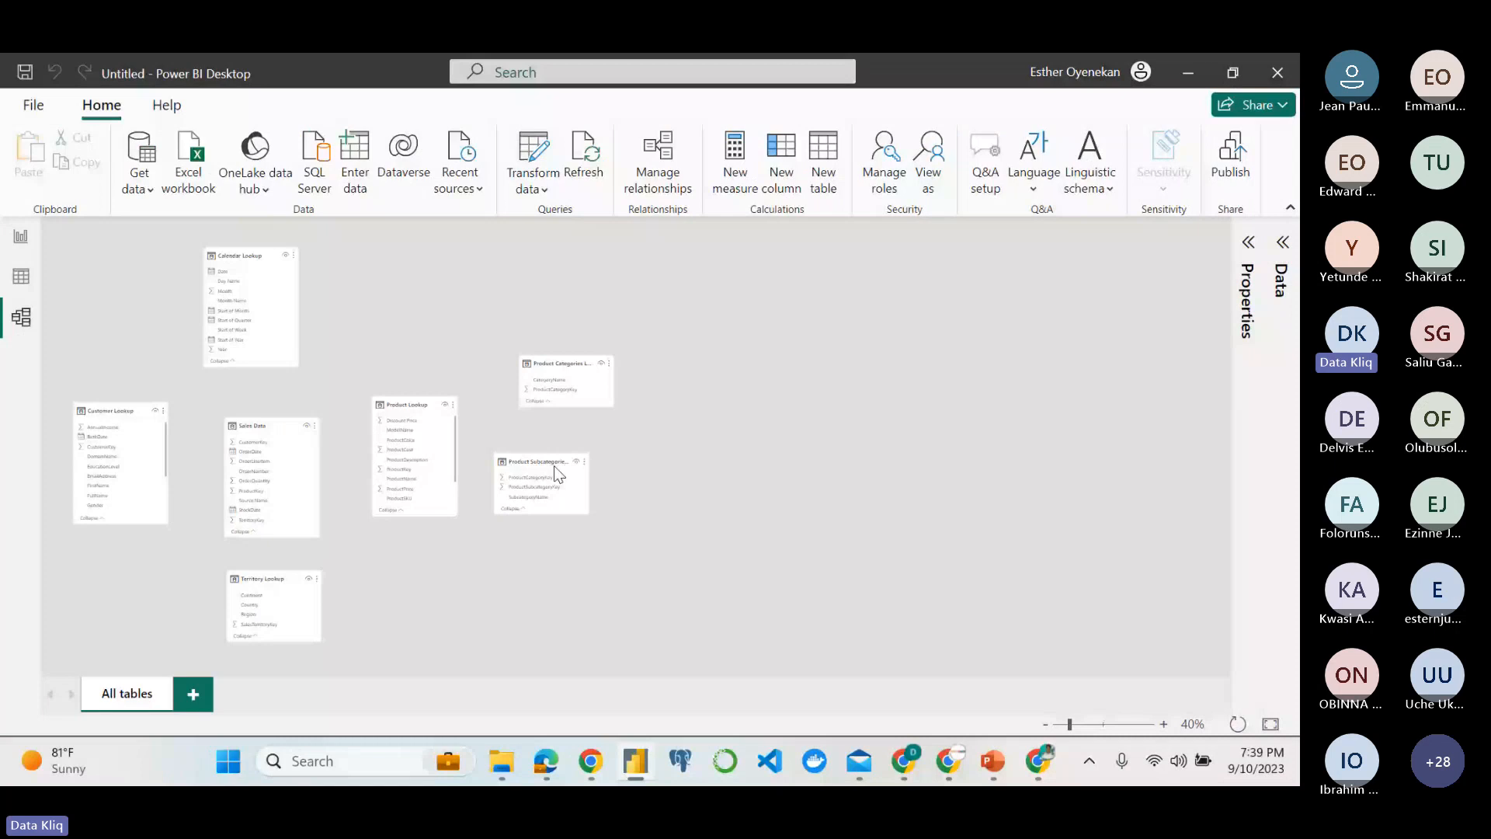
Create an active many-to-one relationship from Sales Data to Product Lookup on ProductKey using Manage relationships.
scroll(703, 258, up, 2)
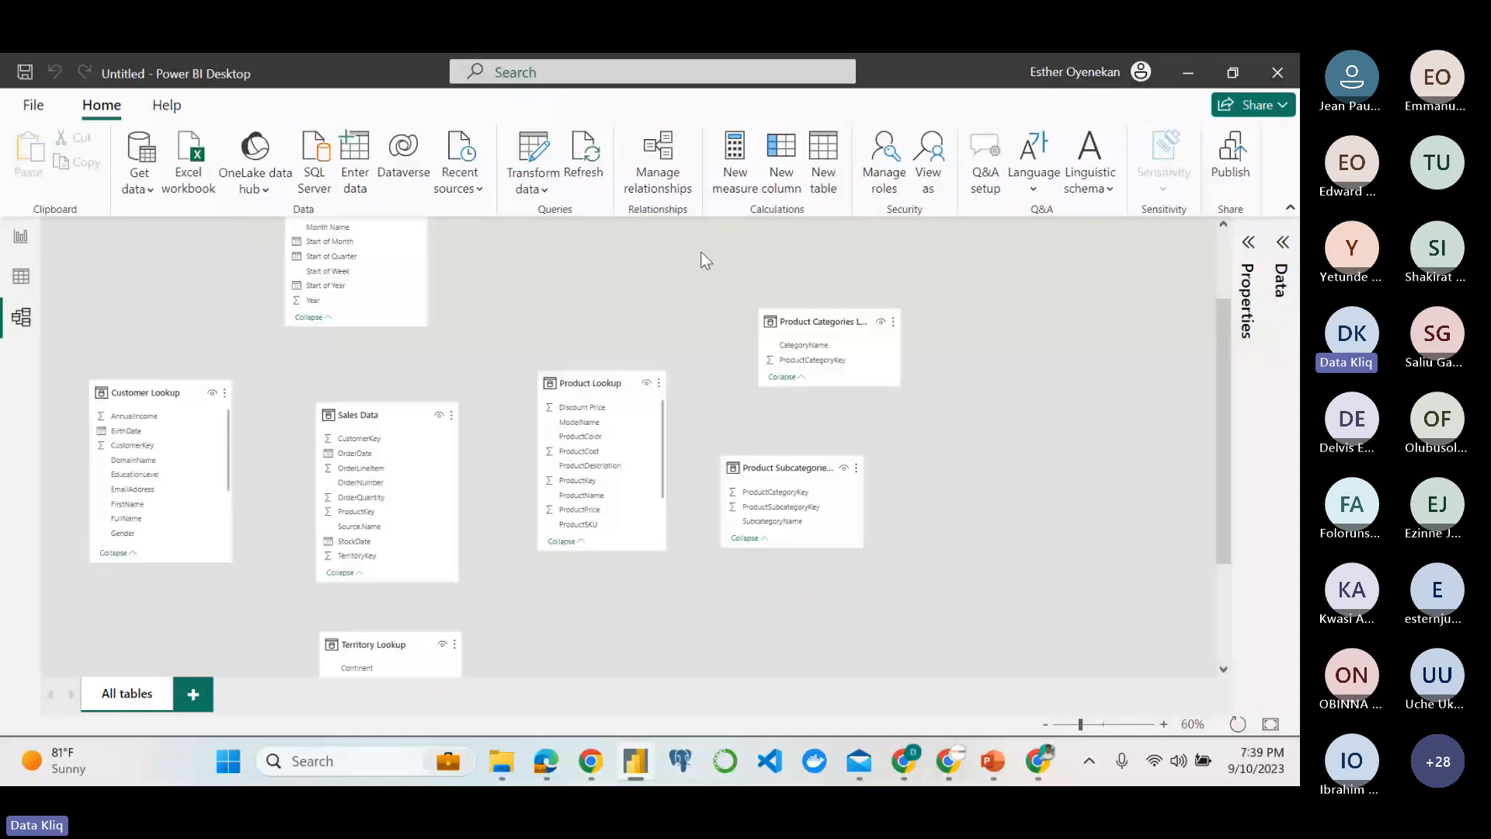
click(664, 176)
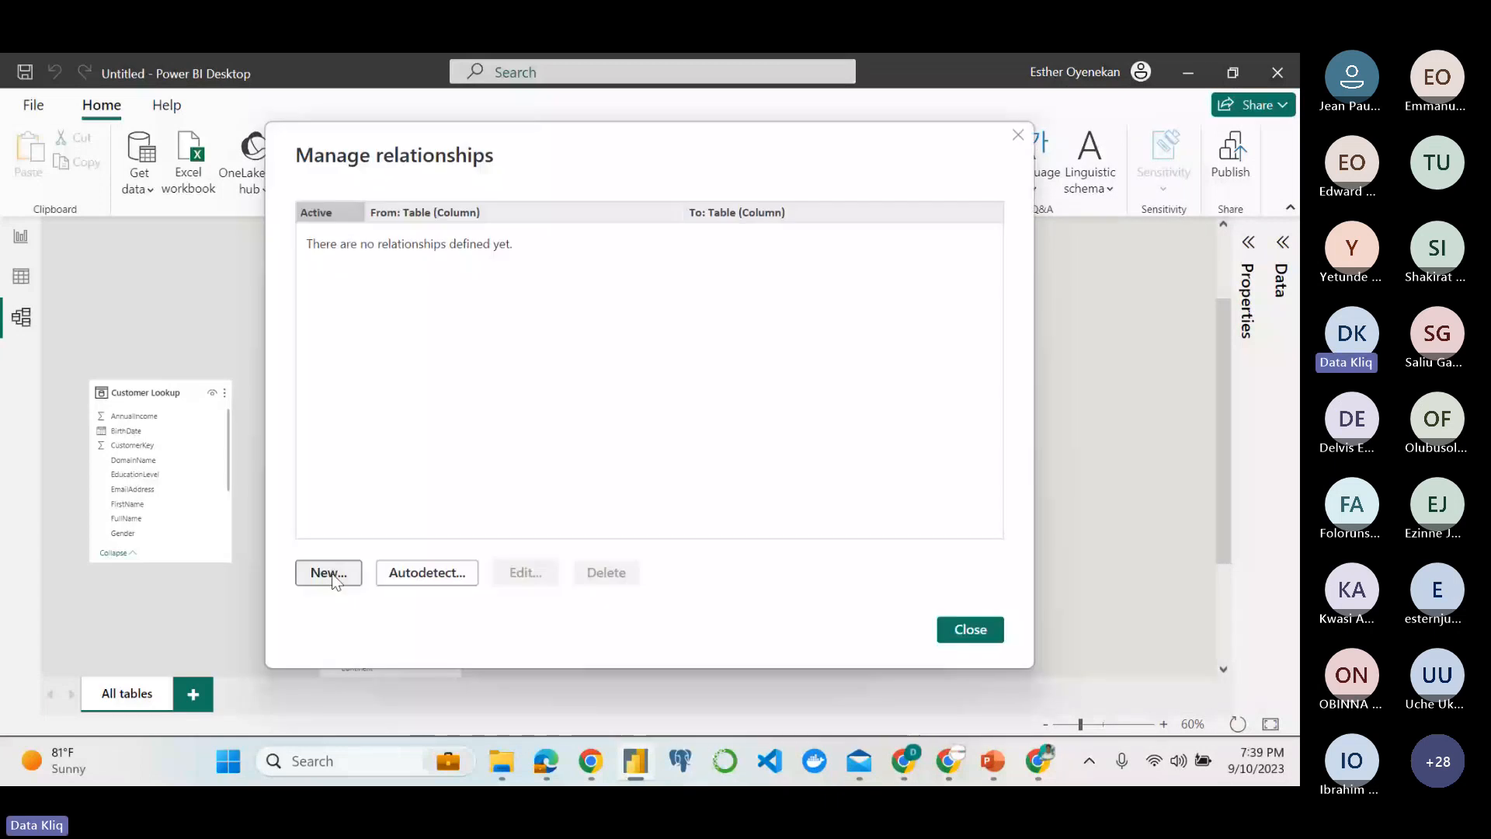
click(334, 575)
click(586, 209)
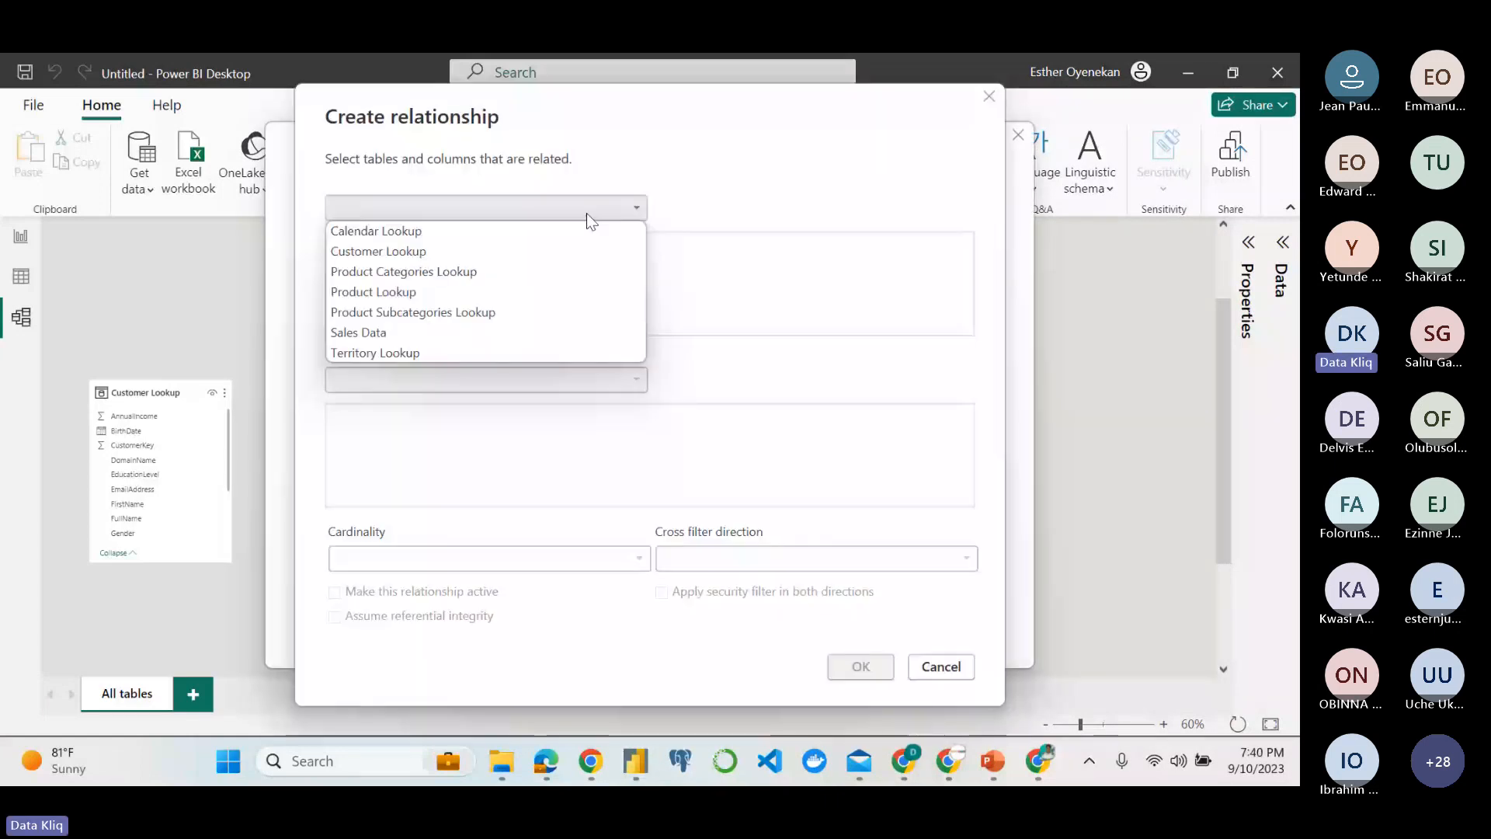
click(428, 334)
click(394, 379)
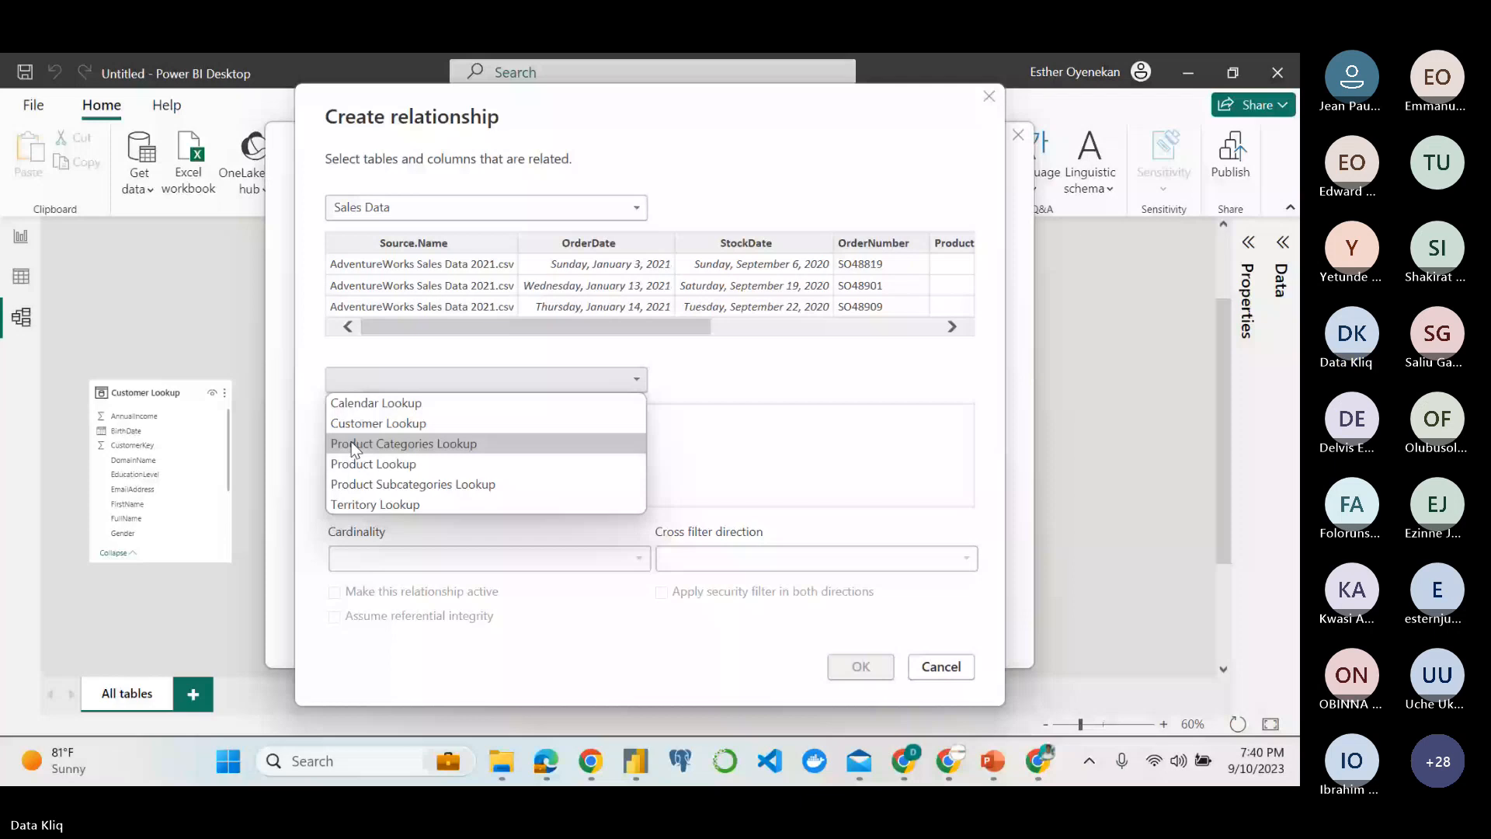
click(366, 463)
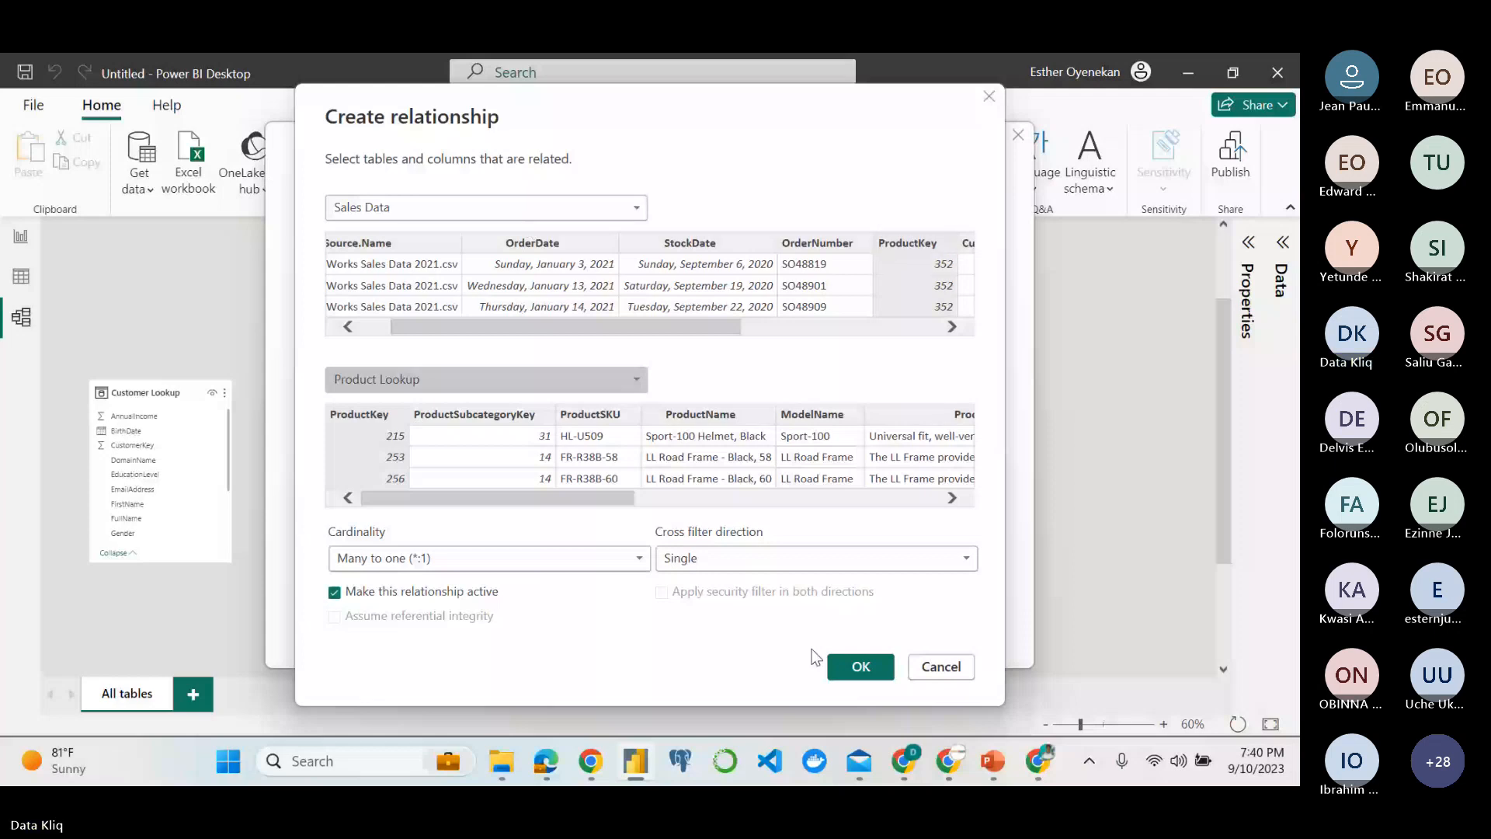
click(855, 662)
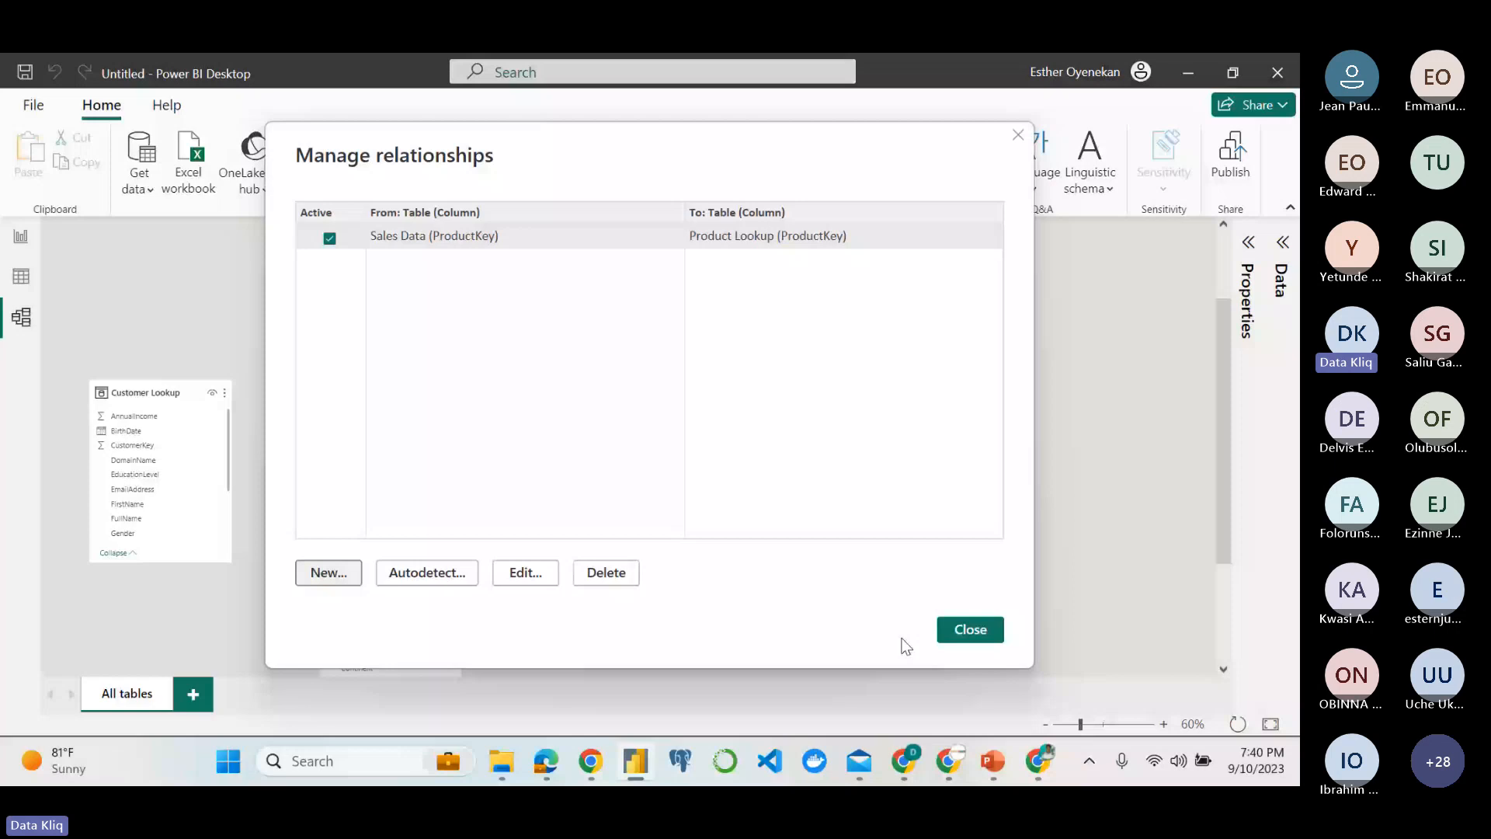
click(970, 630)
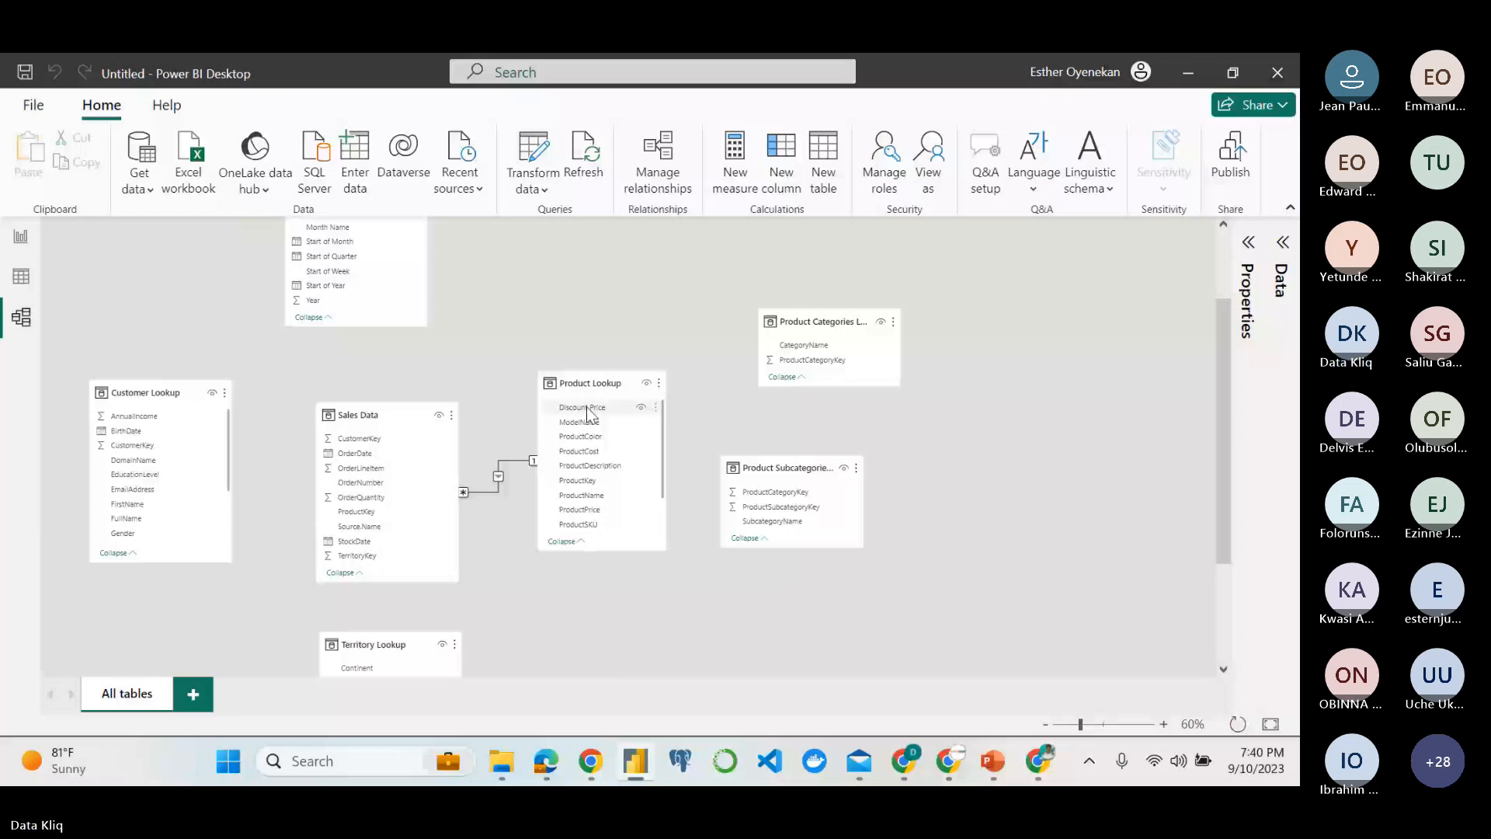
Create an active many-to-one relationship from Sales Data's OrderDate to Calendar Lookup's Date using Manage relationships.
click(655, 178)
click(329, 579)
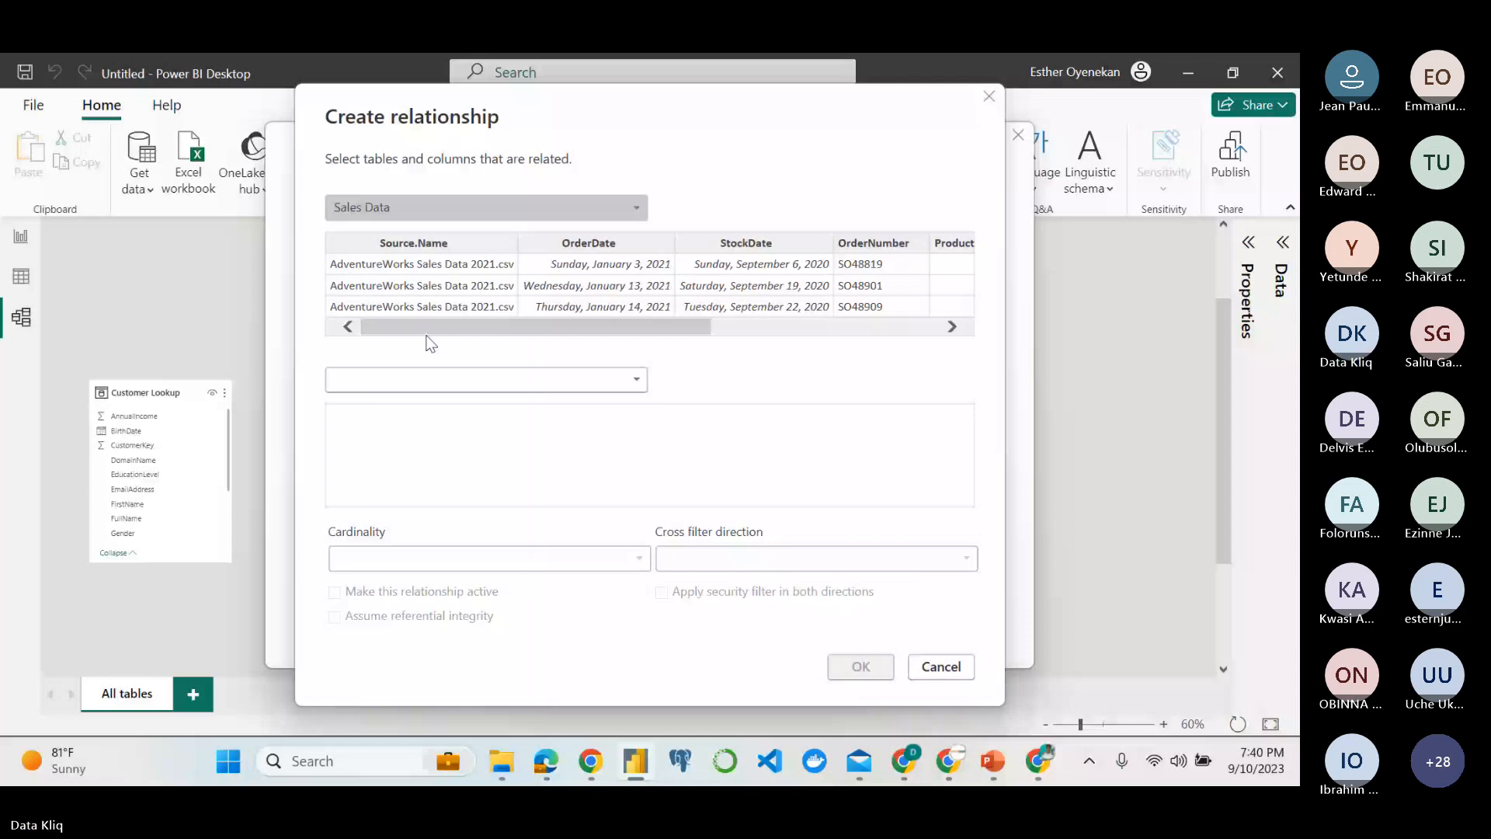
click(404, 380)
click(387, 408)
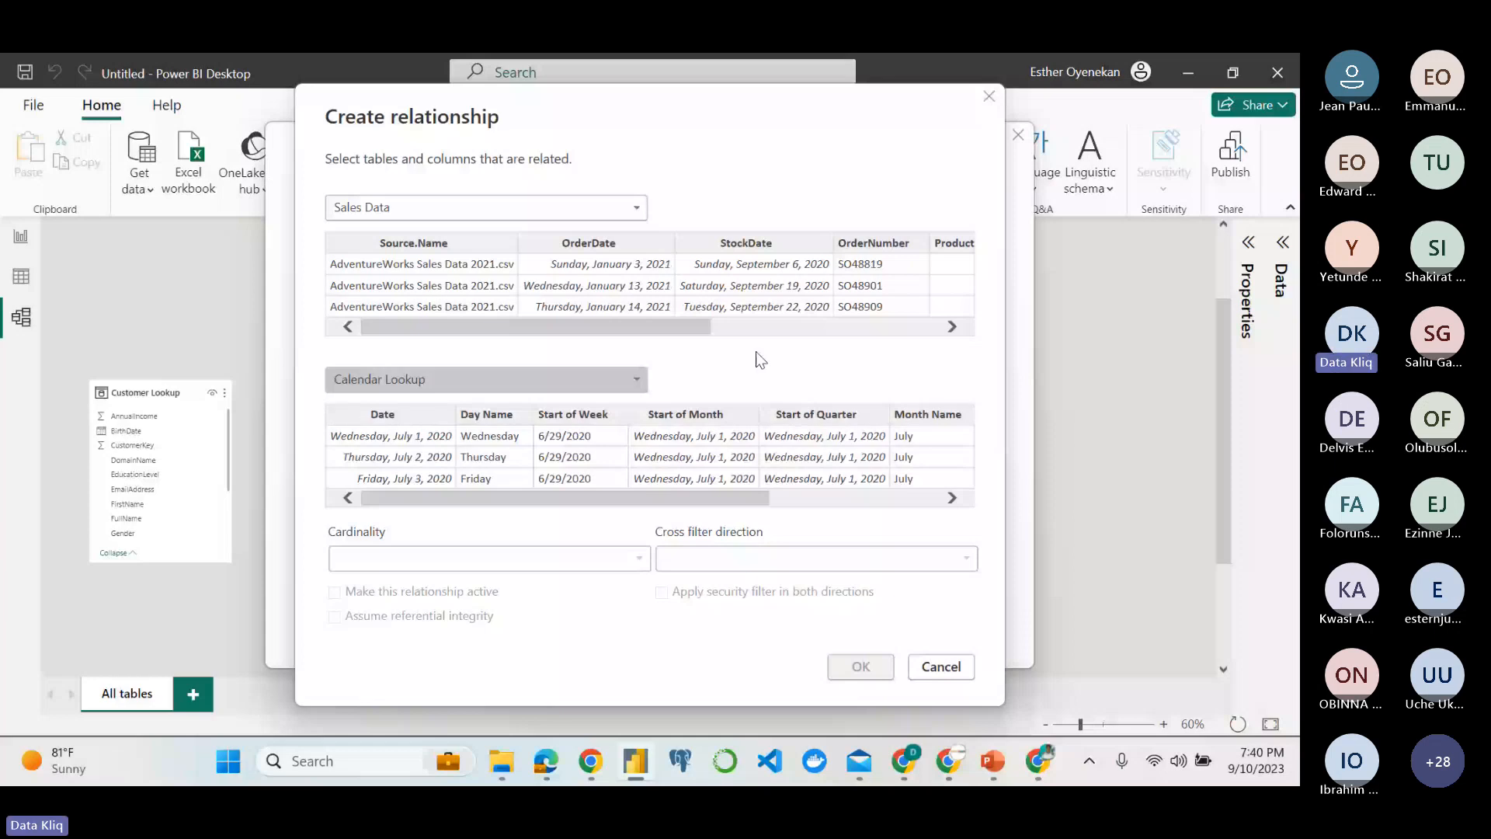
click(400, 424)
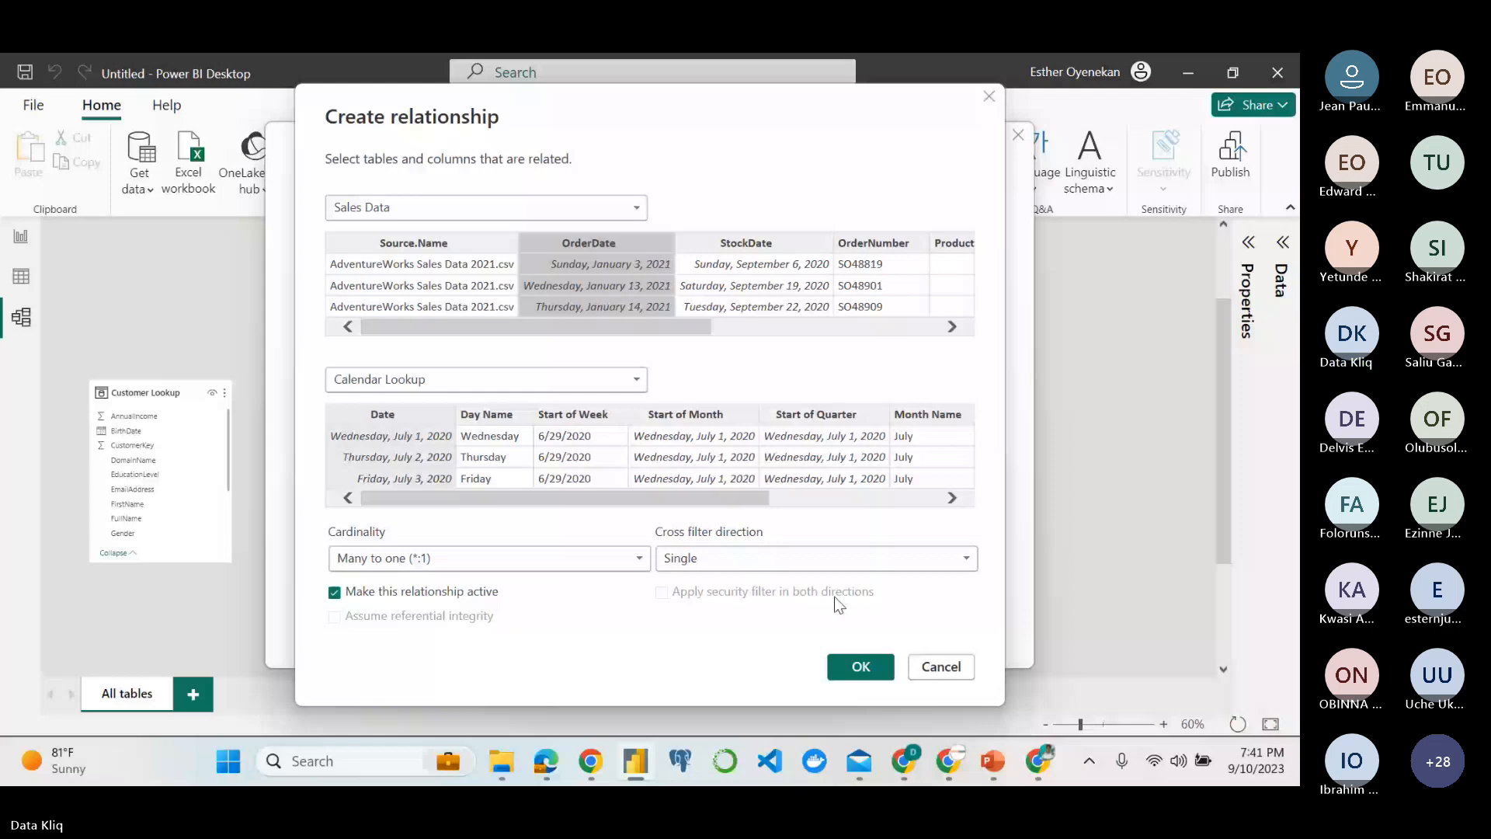
click(860, 666)
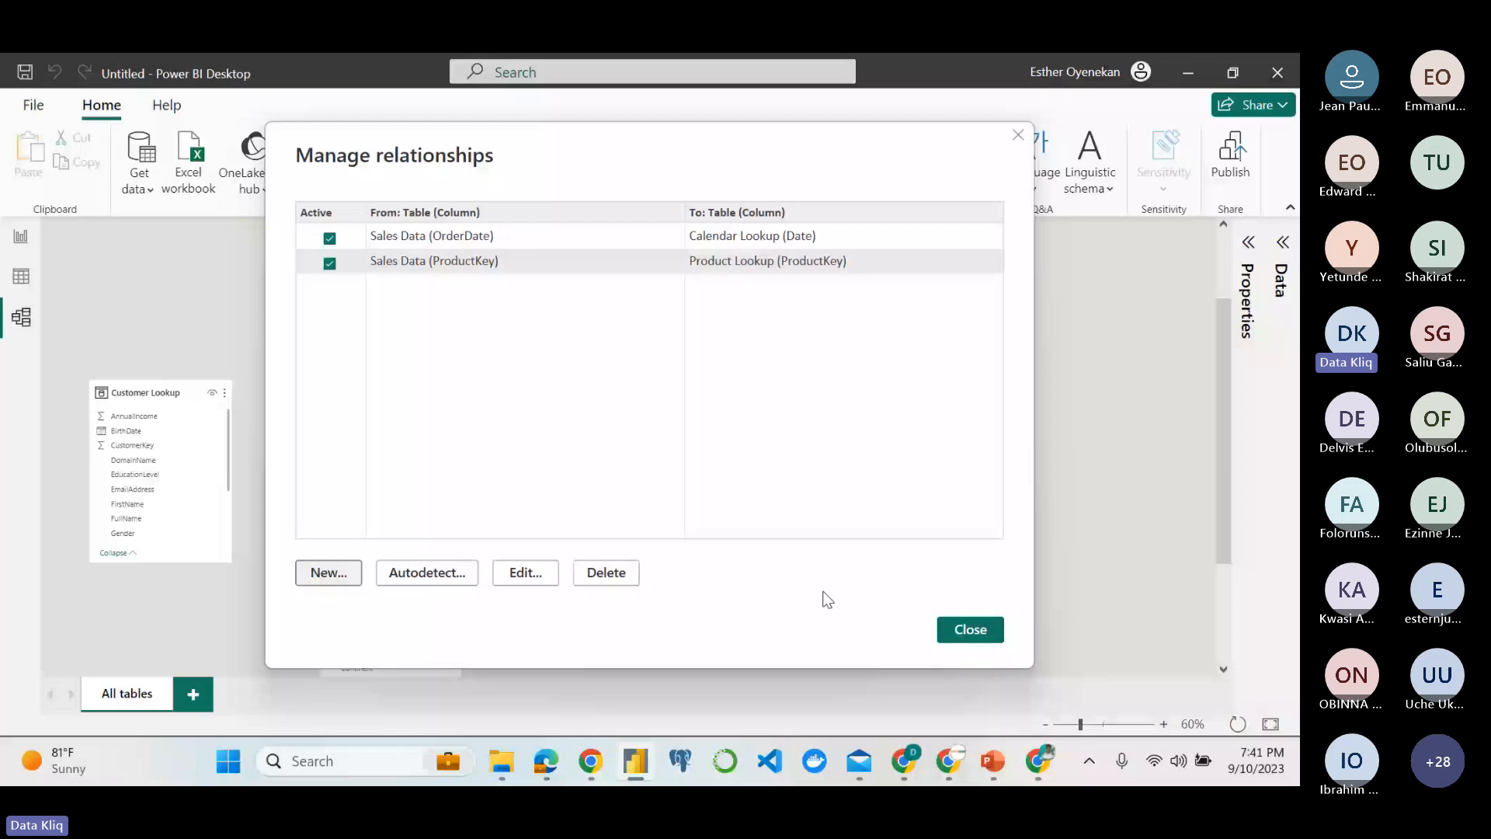
click(960, 632)
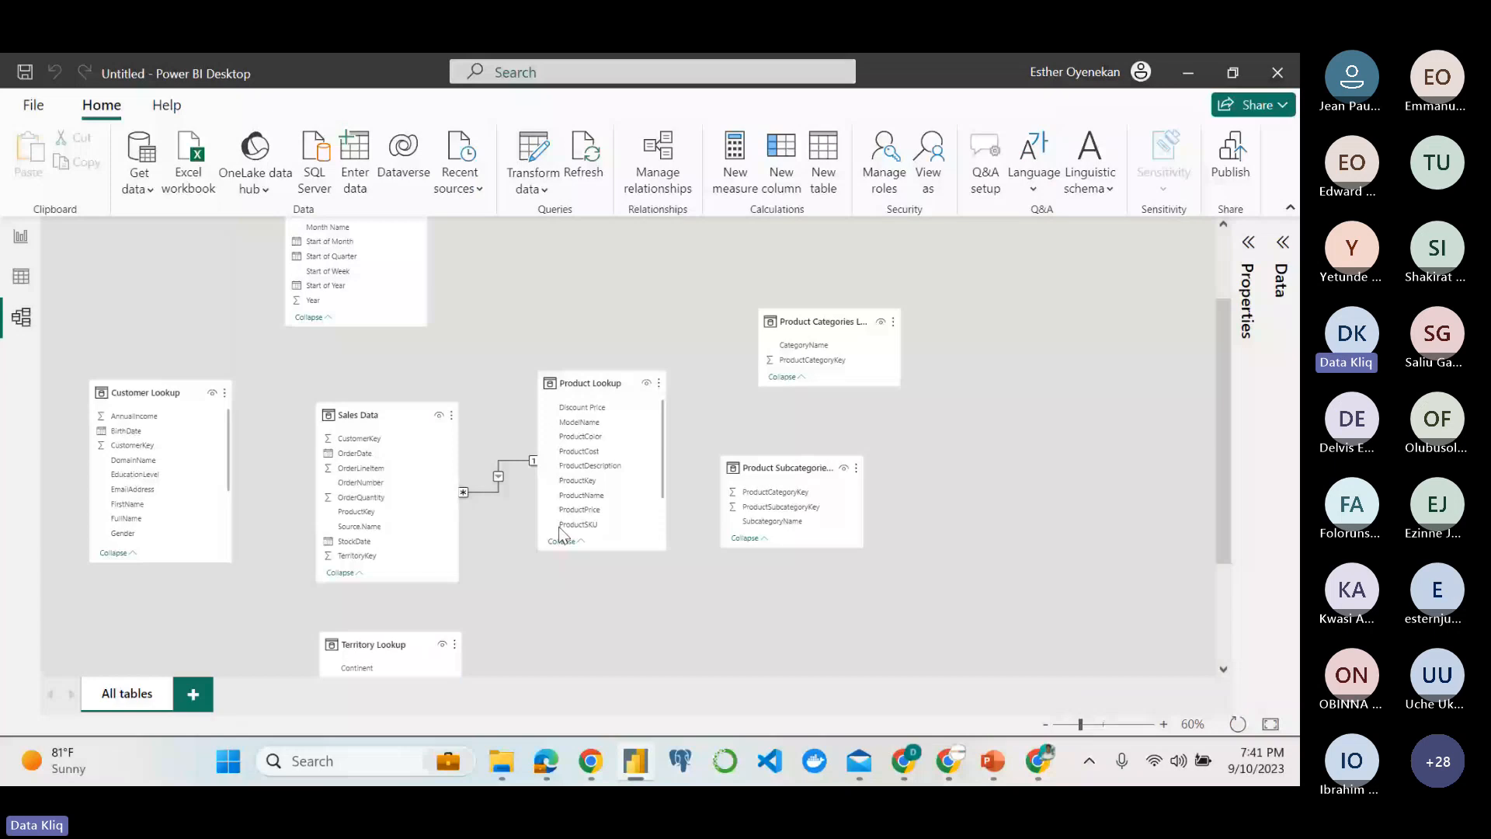
scroll(459, 402, up, 1)
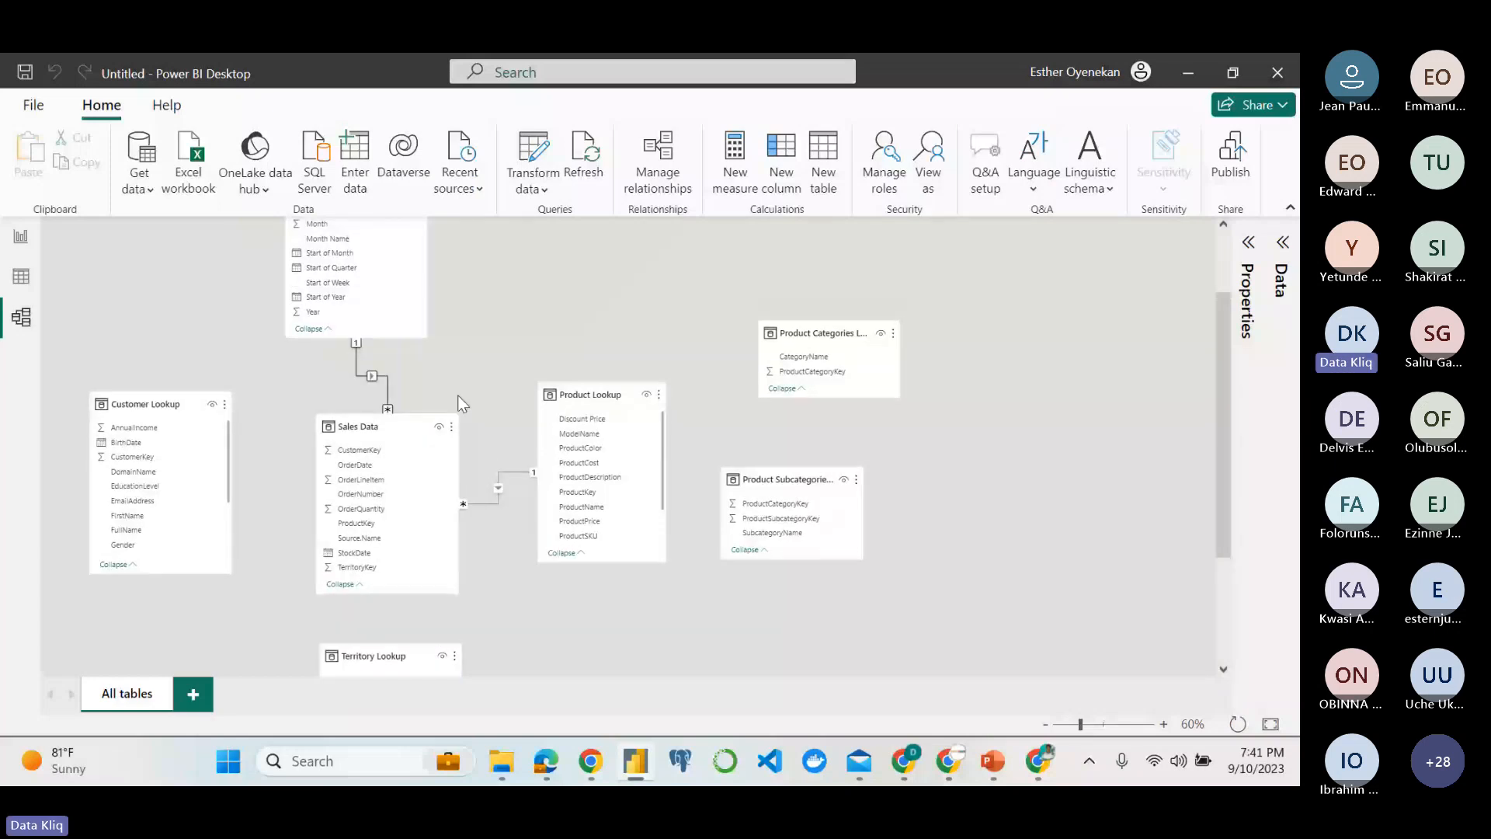
scroll(359, 446, up, 3)
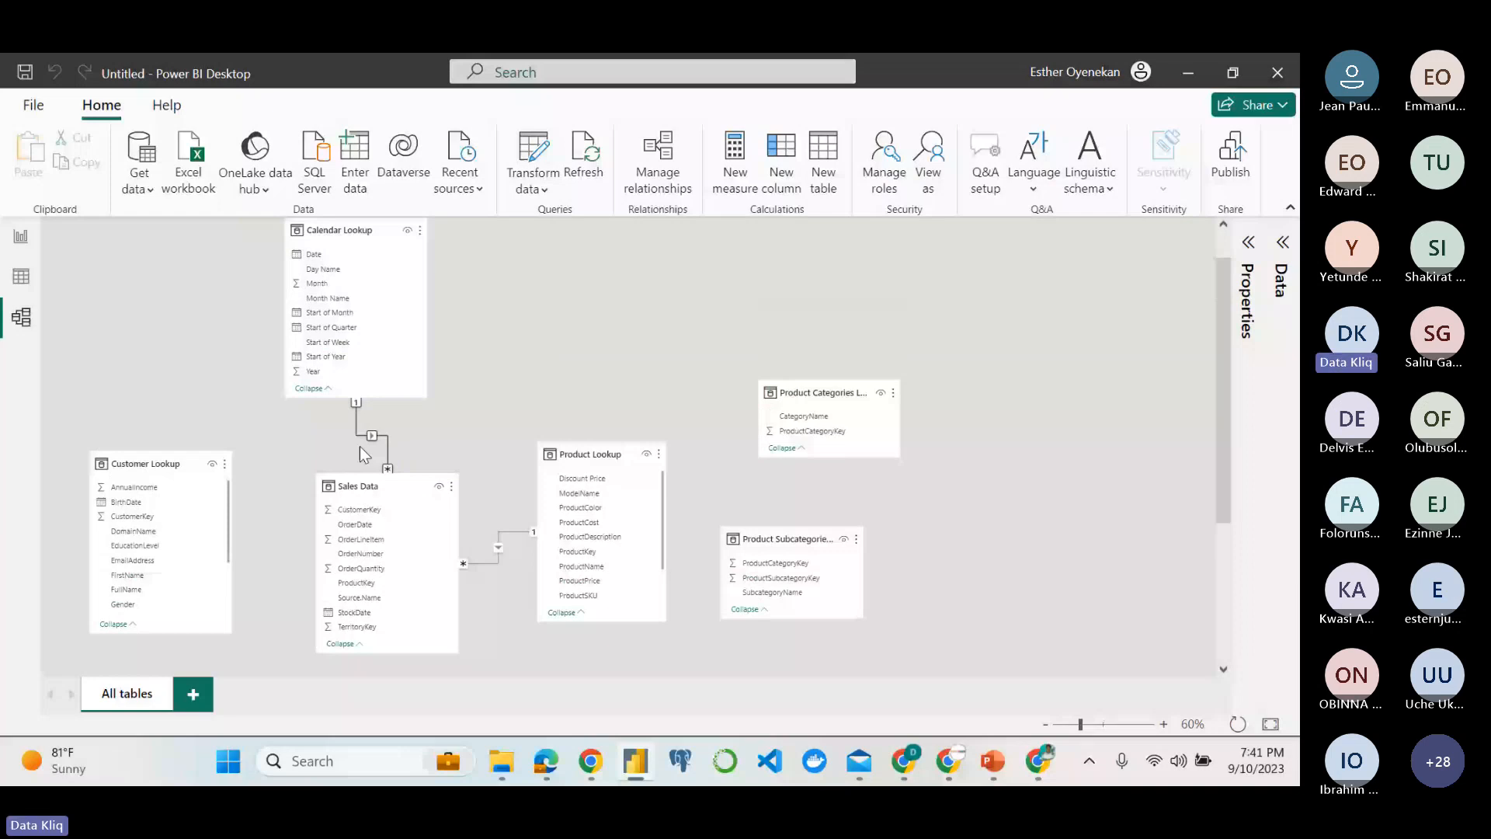
Relate Customer Lookup to Sales Data on CustomerKey, and Territory Lookup's SalesTerritoryKey to Sales Data's TerritoryKey.
scroll(360, 446, down, 3)
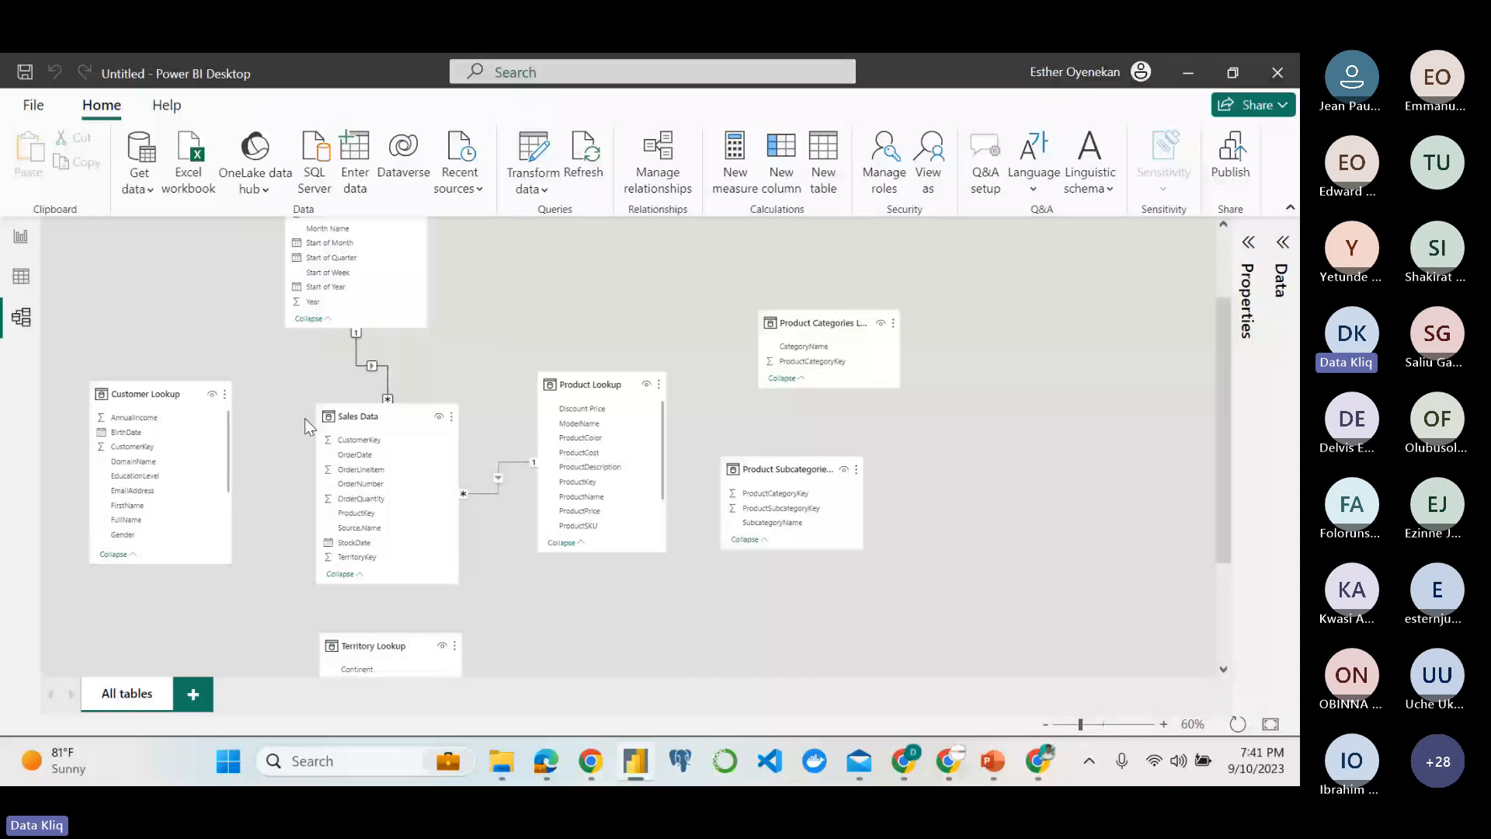
drag(132, 447, 371, 439)
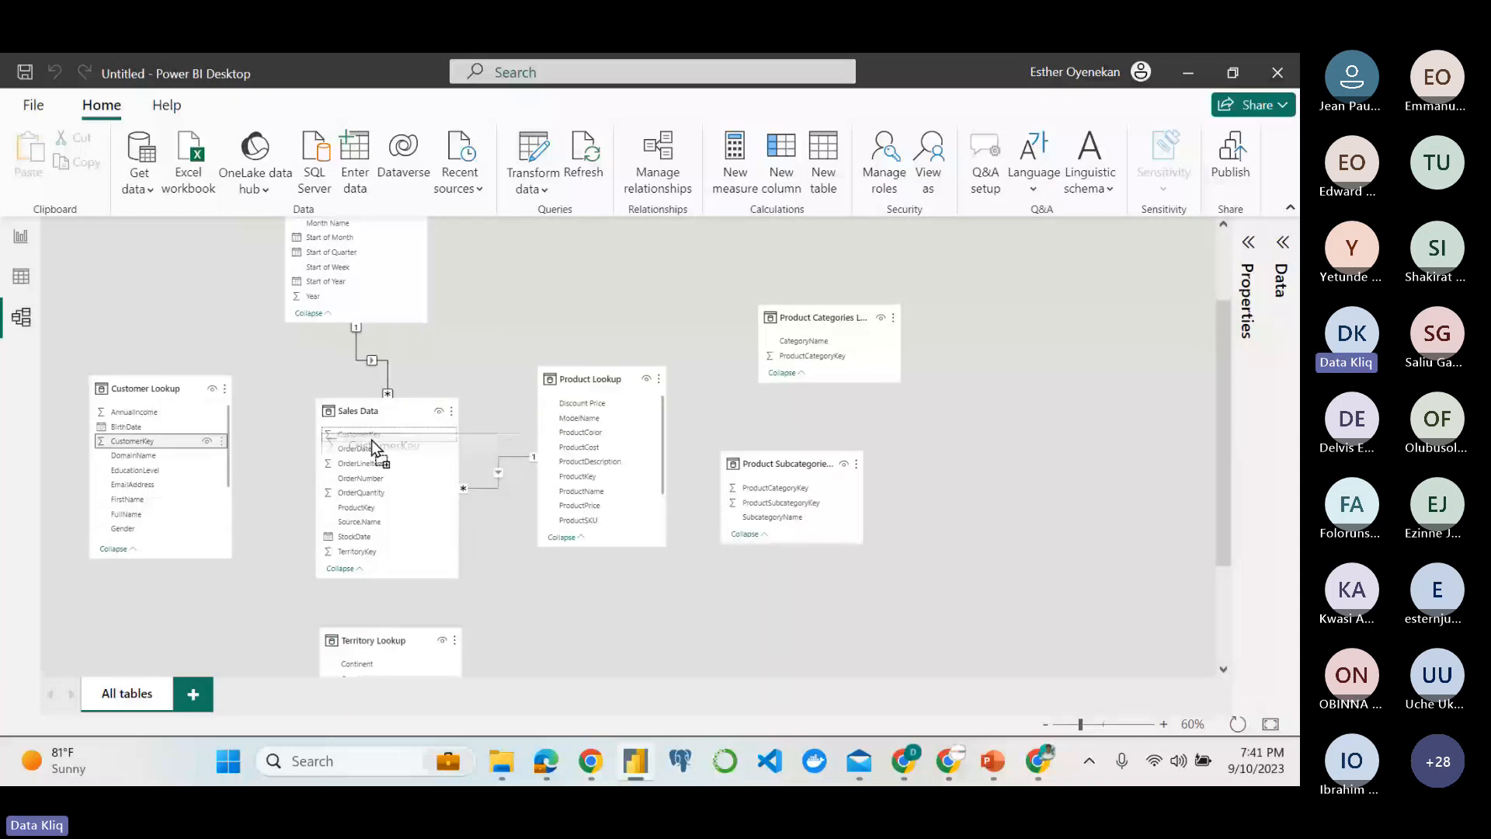
drag(371, 439, 372, 439)
scroll(456, 555, down, 2)
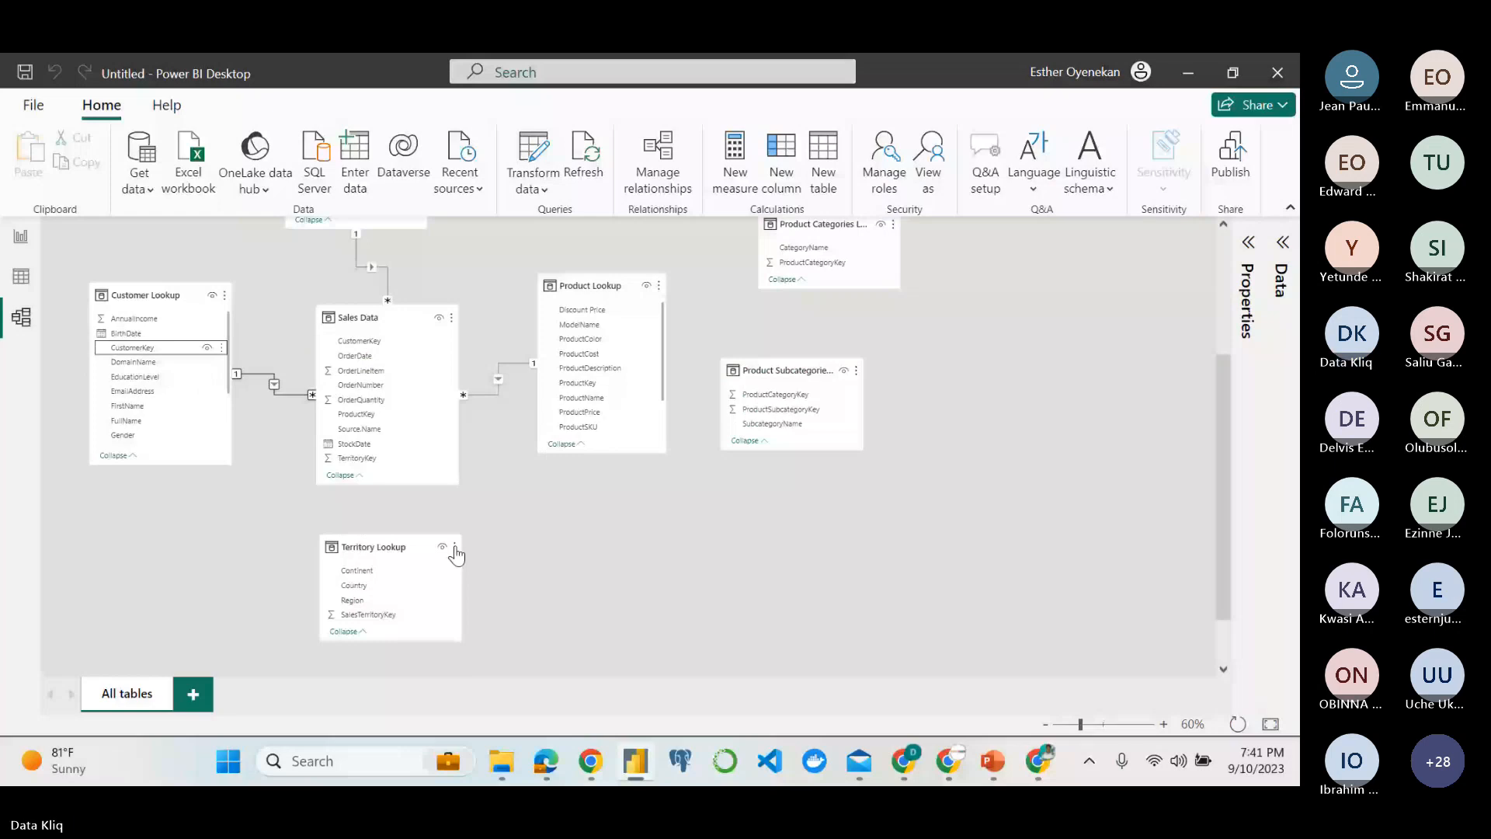
scroll(383, 583, down, 1)
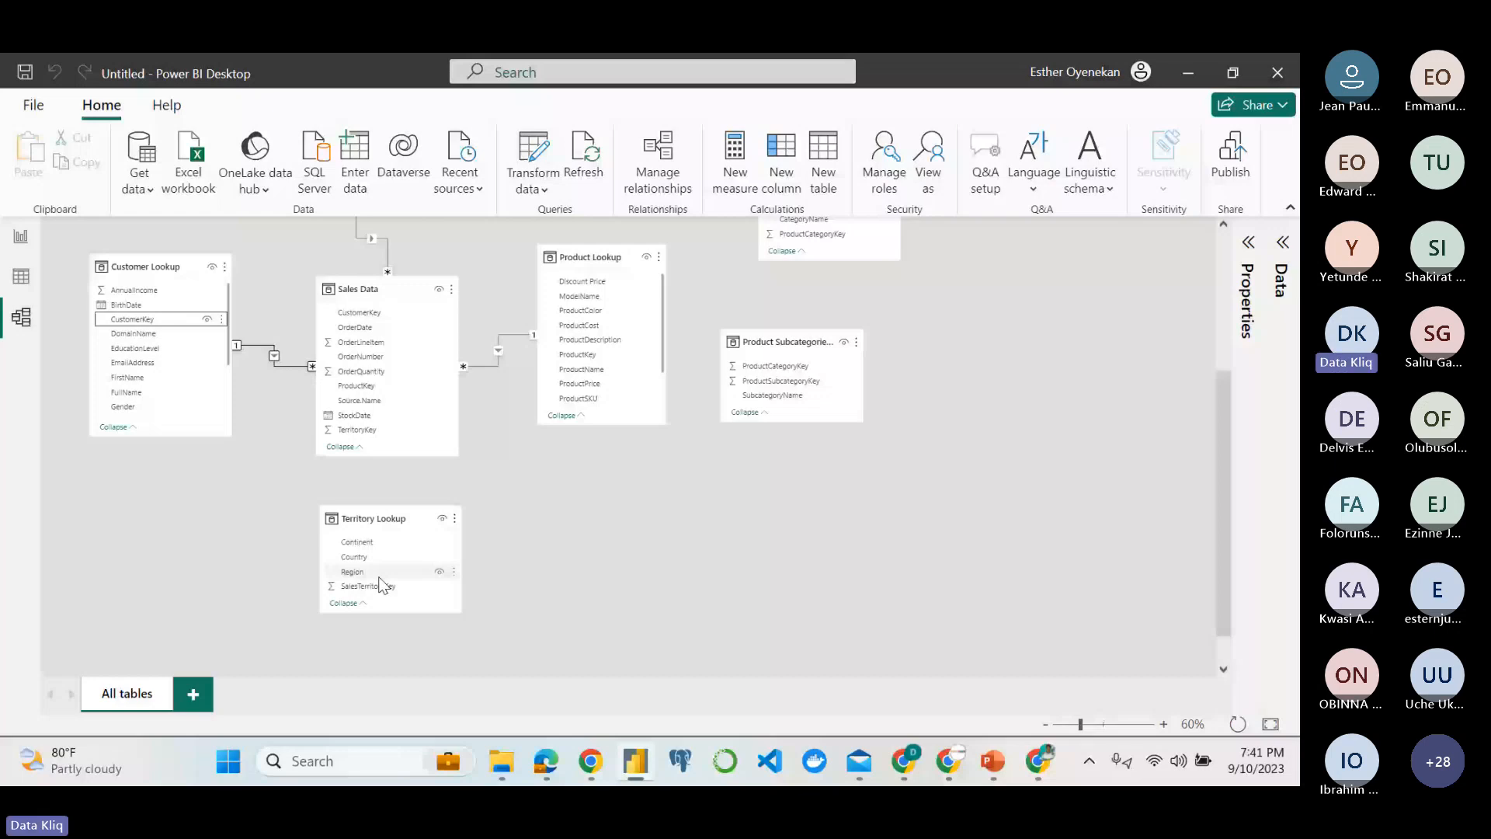
Relate Product Lookup to Product Subcategories Lookup on ProductSubcategoryKey, and Product Subcategories Lookup to Product Categories Lookup on ProductCategoryKey.
scroll(605, 504, up, 3)
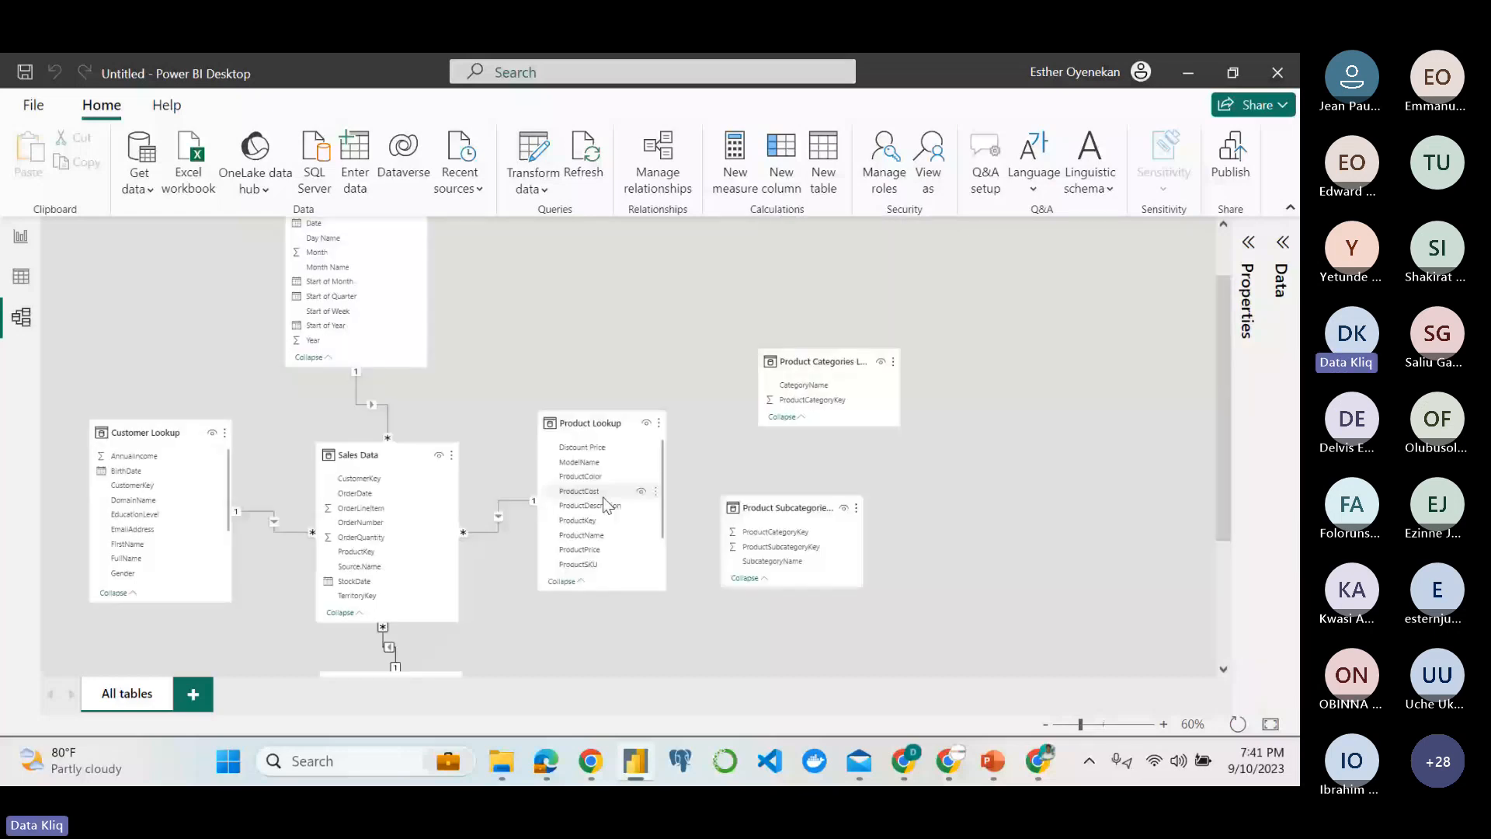
scroll(606, 504, down, 1)
drag(588, 549, 780, 551)
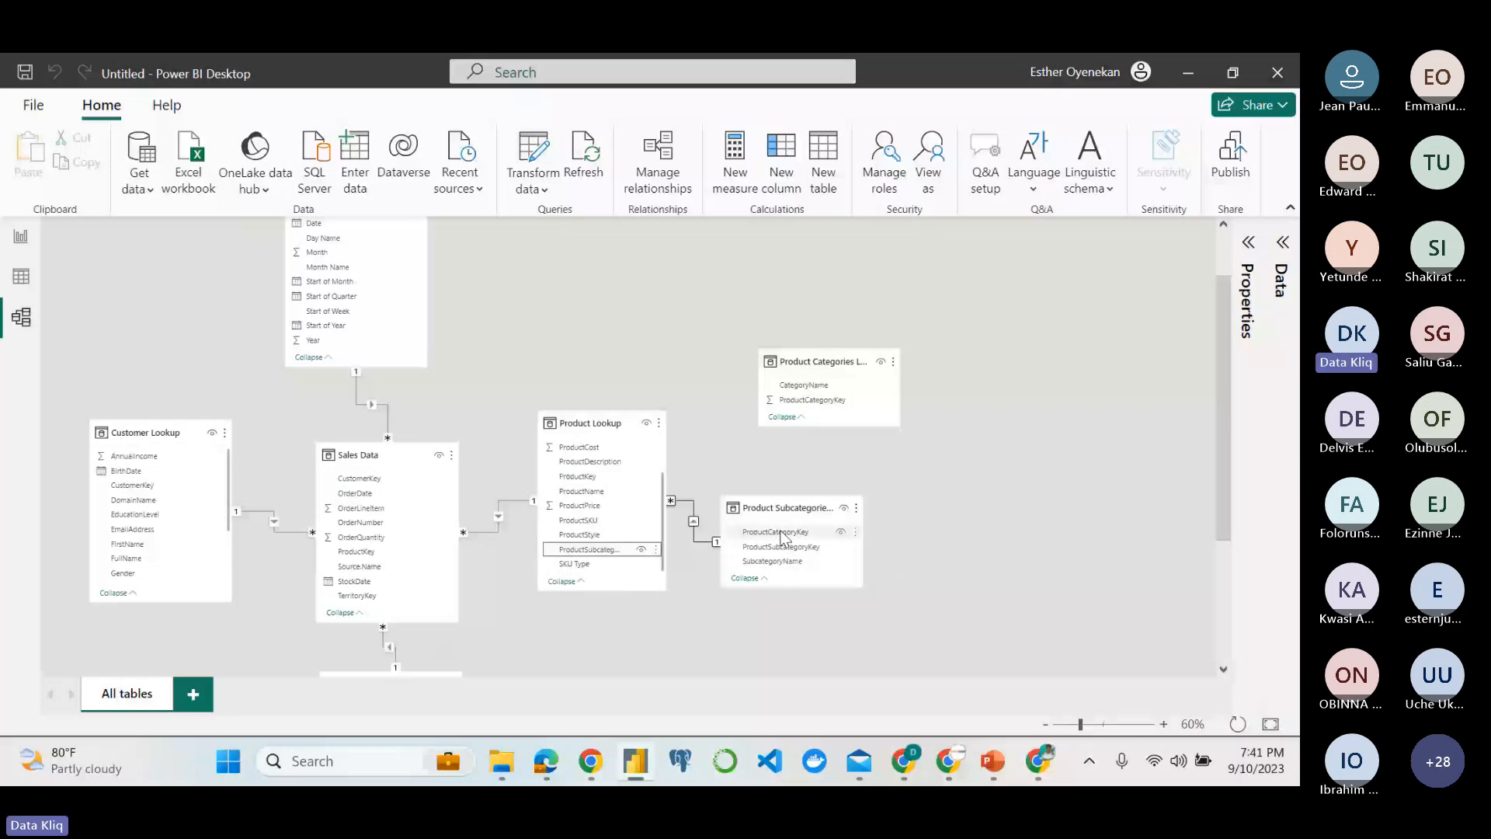
drag(781, 536, 815, 412)
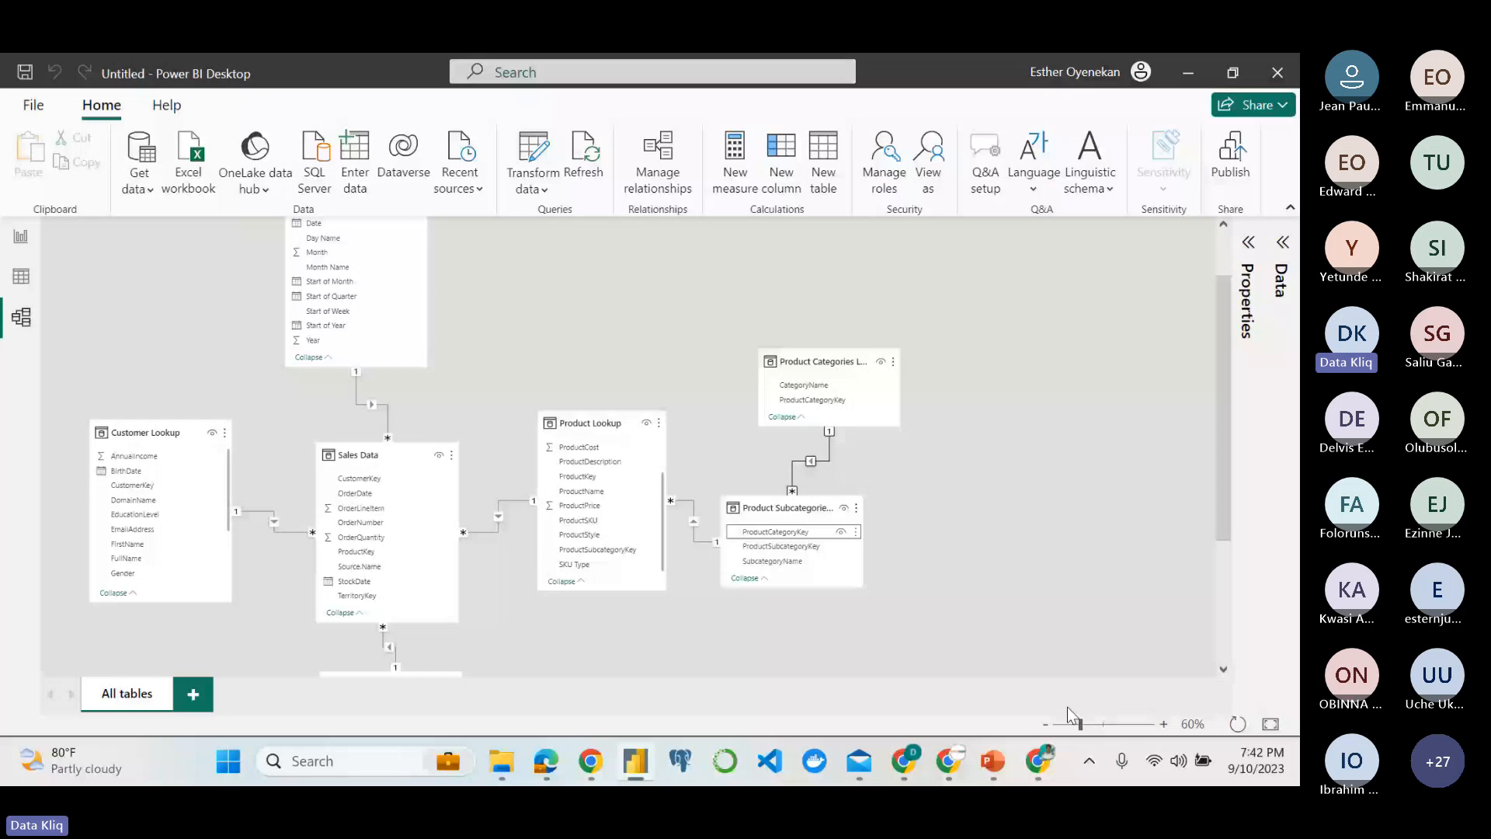
click(1045, 724)
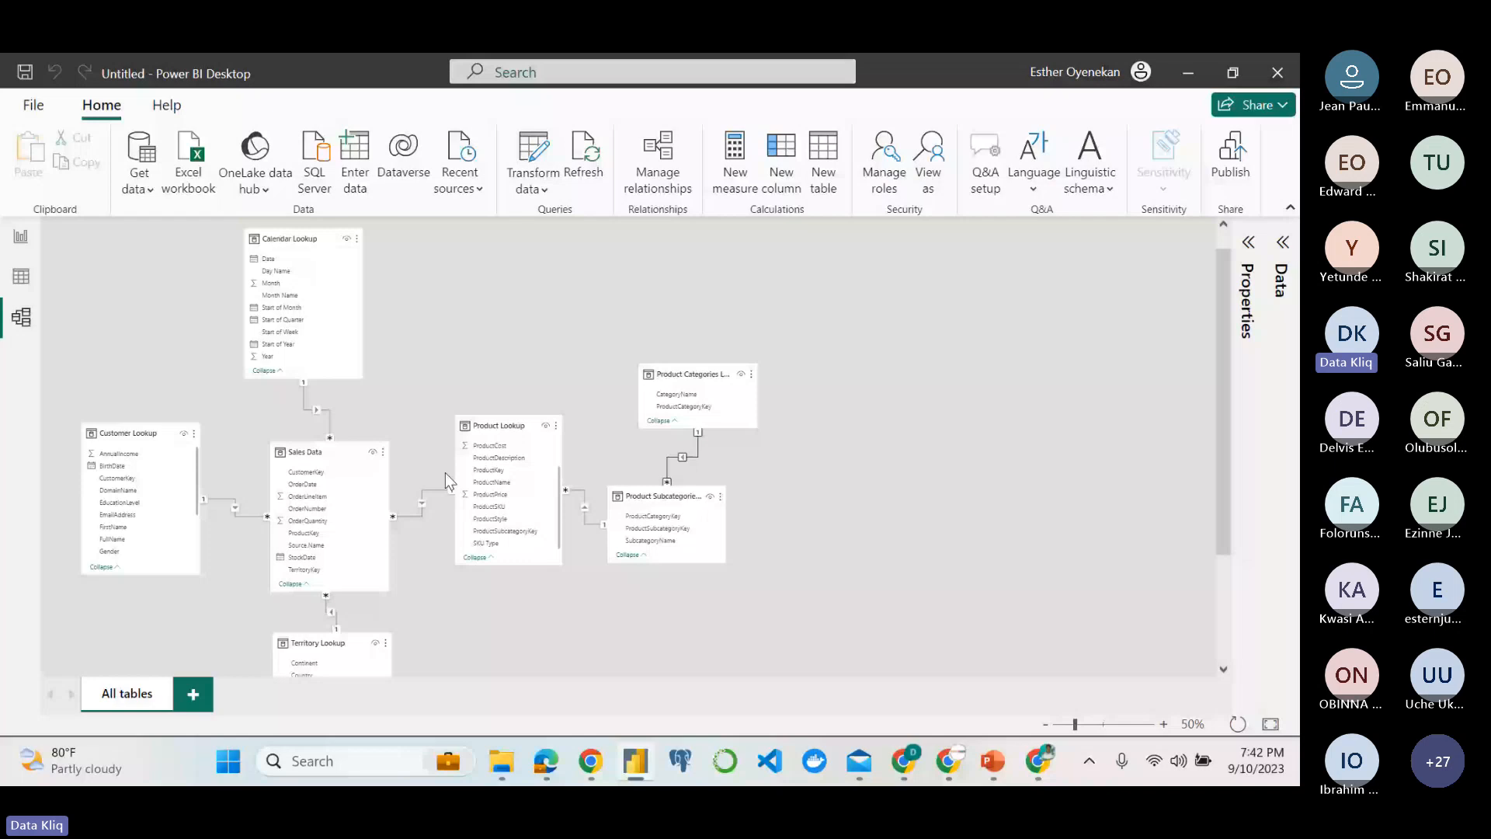
scroll(445, 472, down, 1)
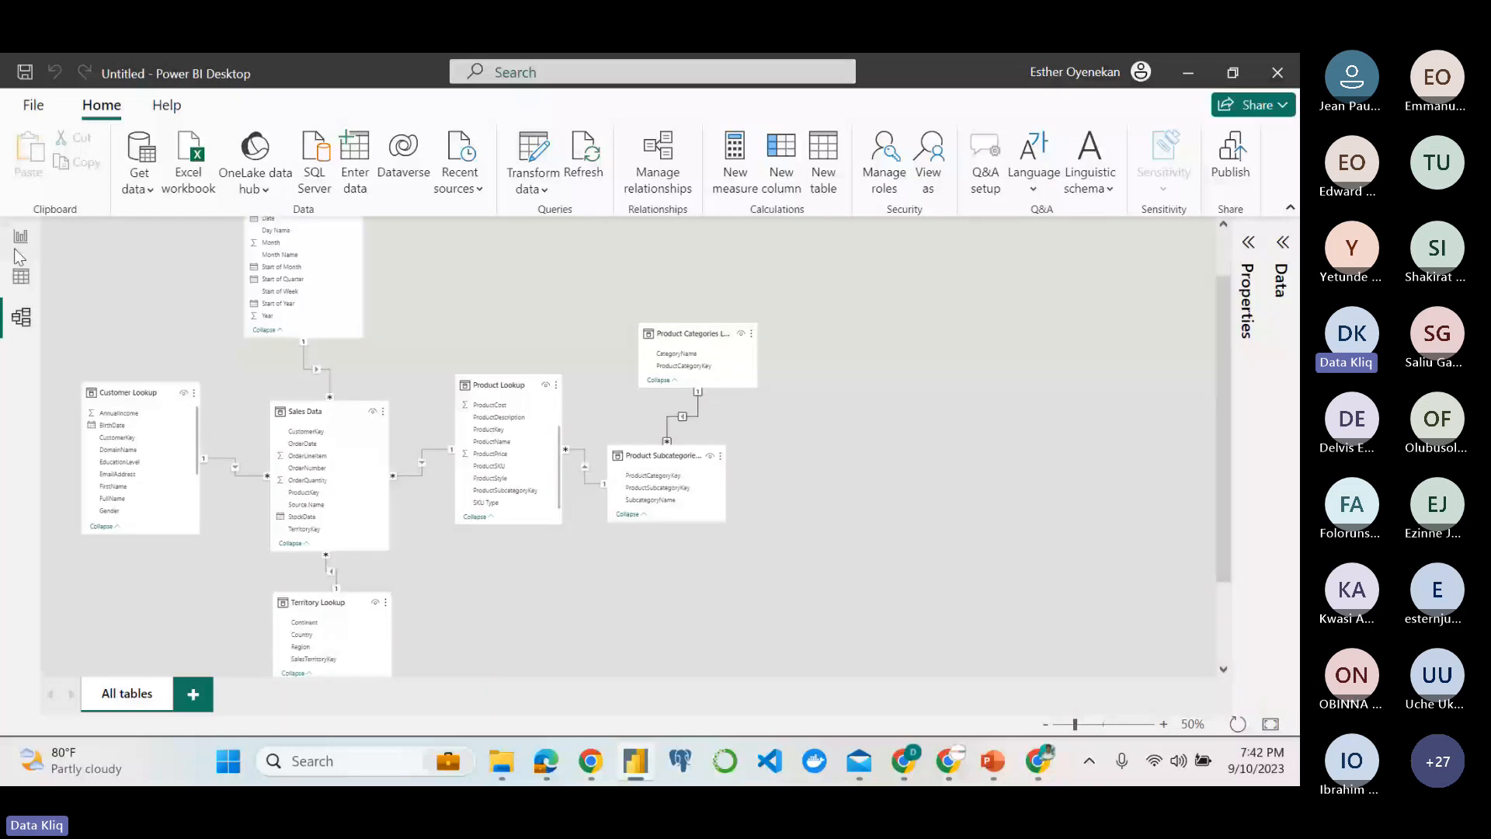
On the report page, collapse the matrix to the ProductName level and review Order Quantity for each product.
click(21, 237)
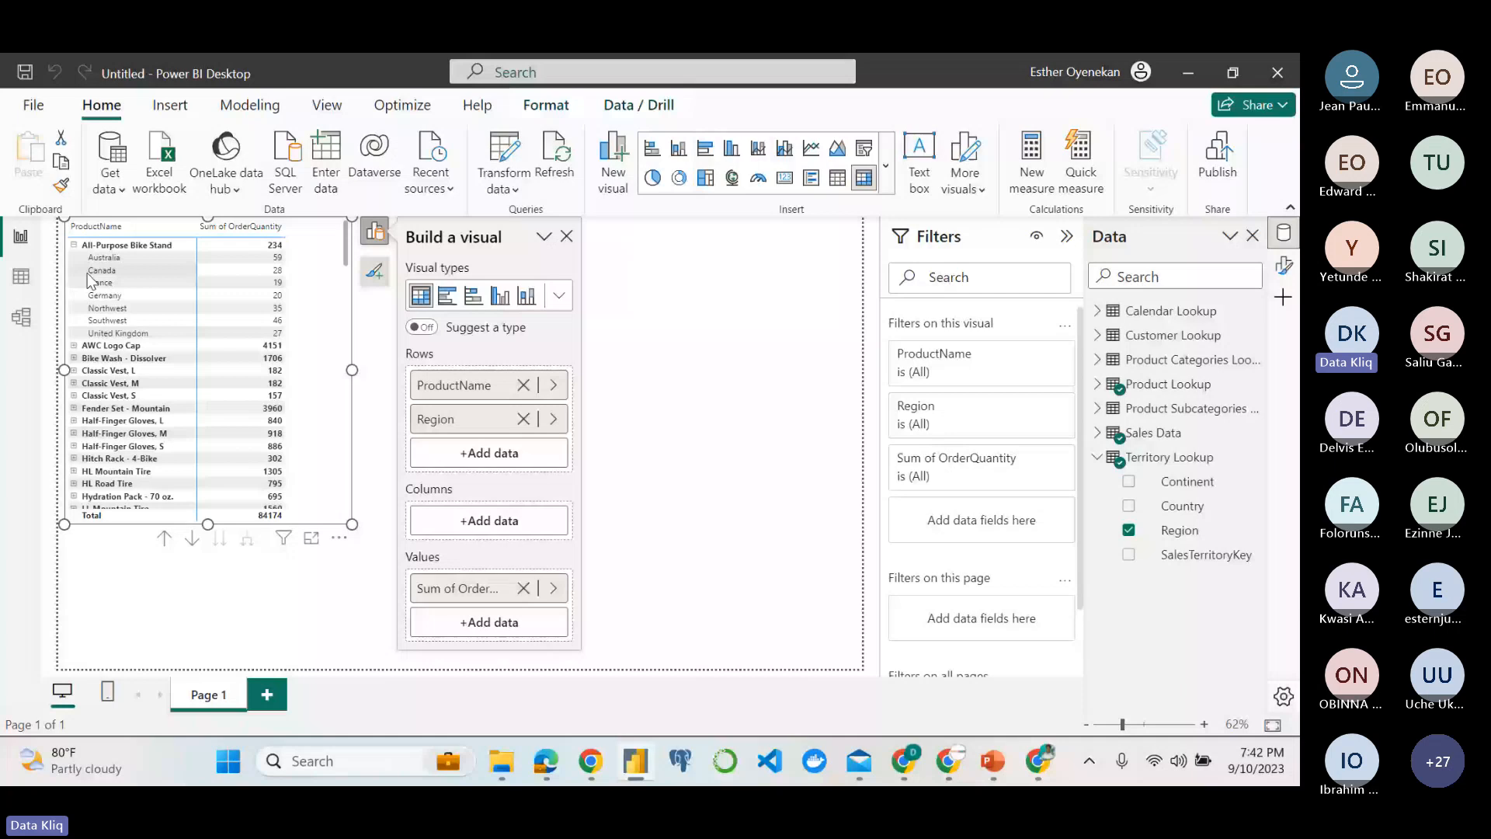
click(249, 537)
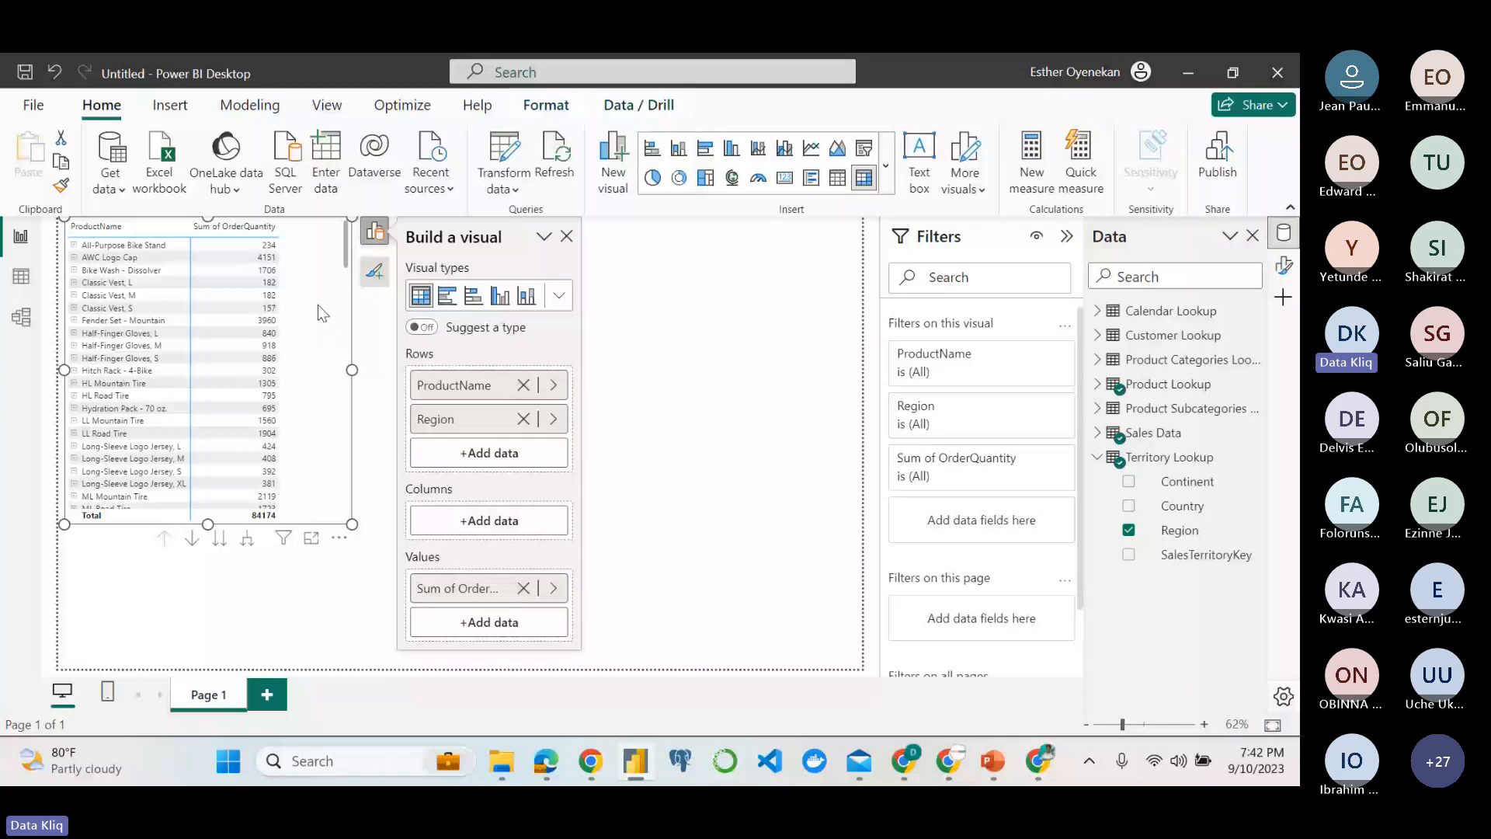
scroll(207, 404, down, 1)
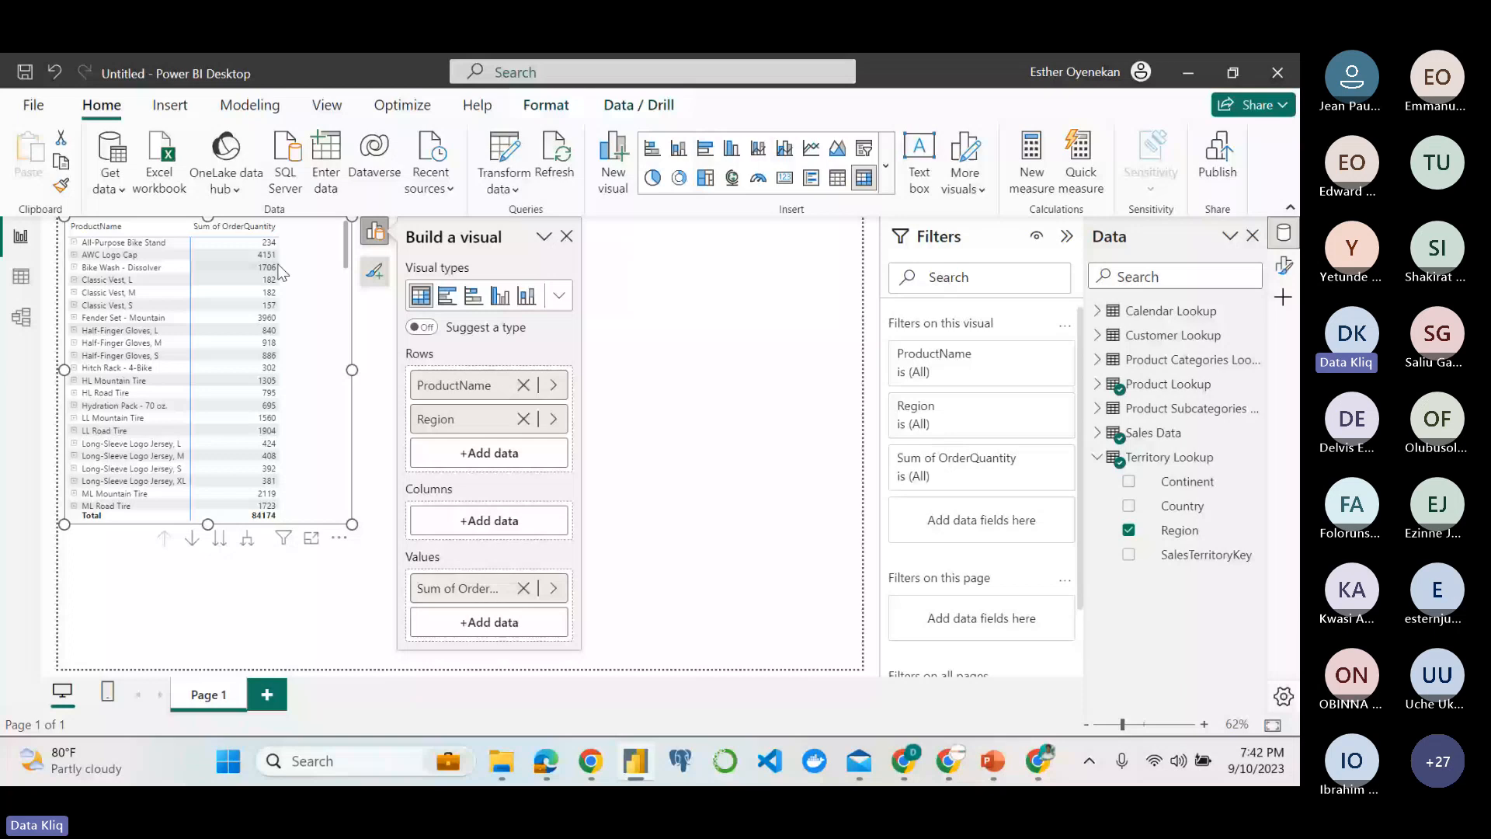
scroll(267, 381, down, 1)
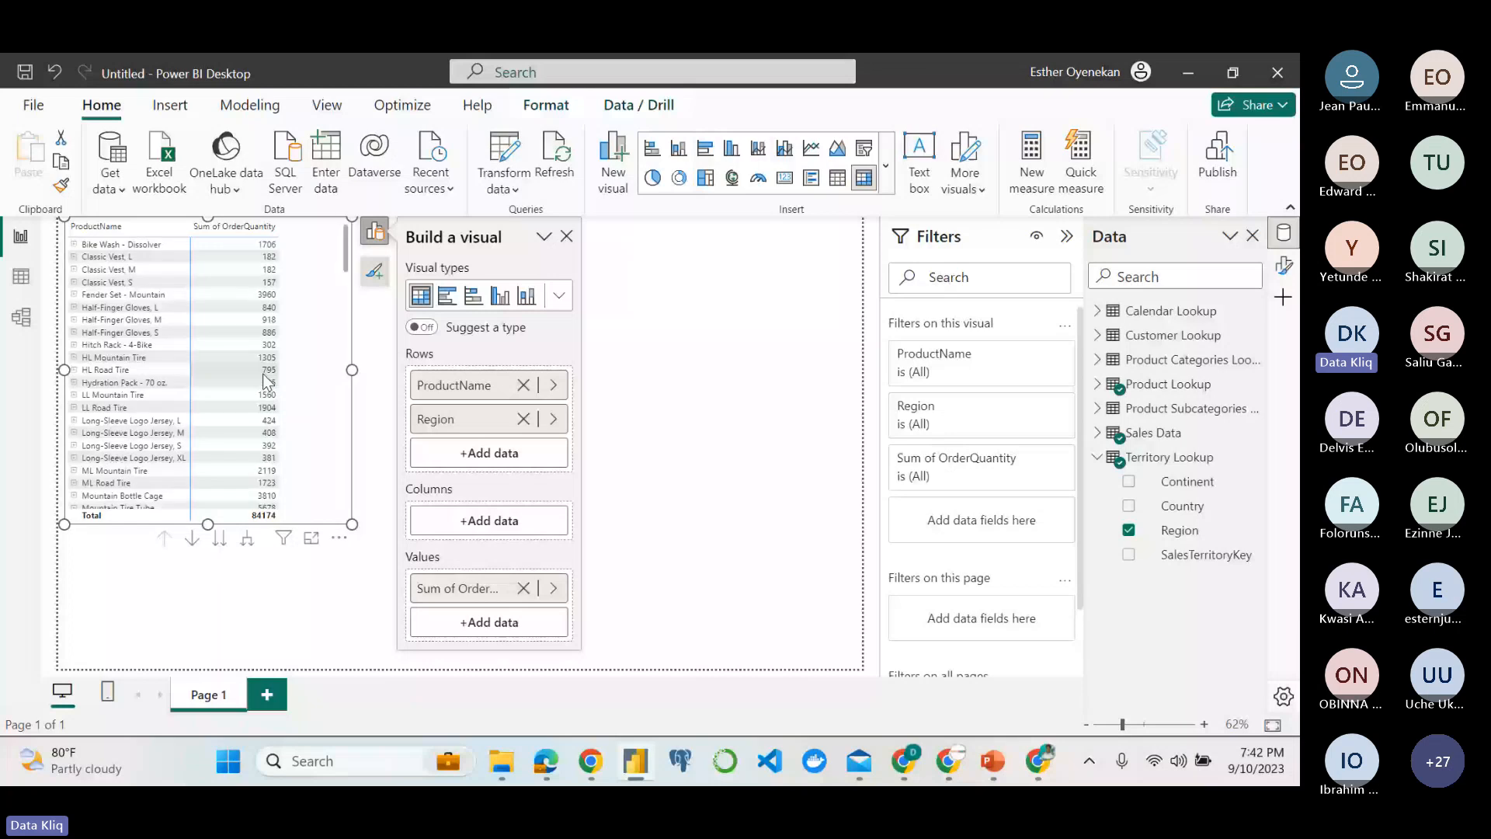
scroll(267, 382, down, 3)
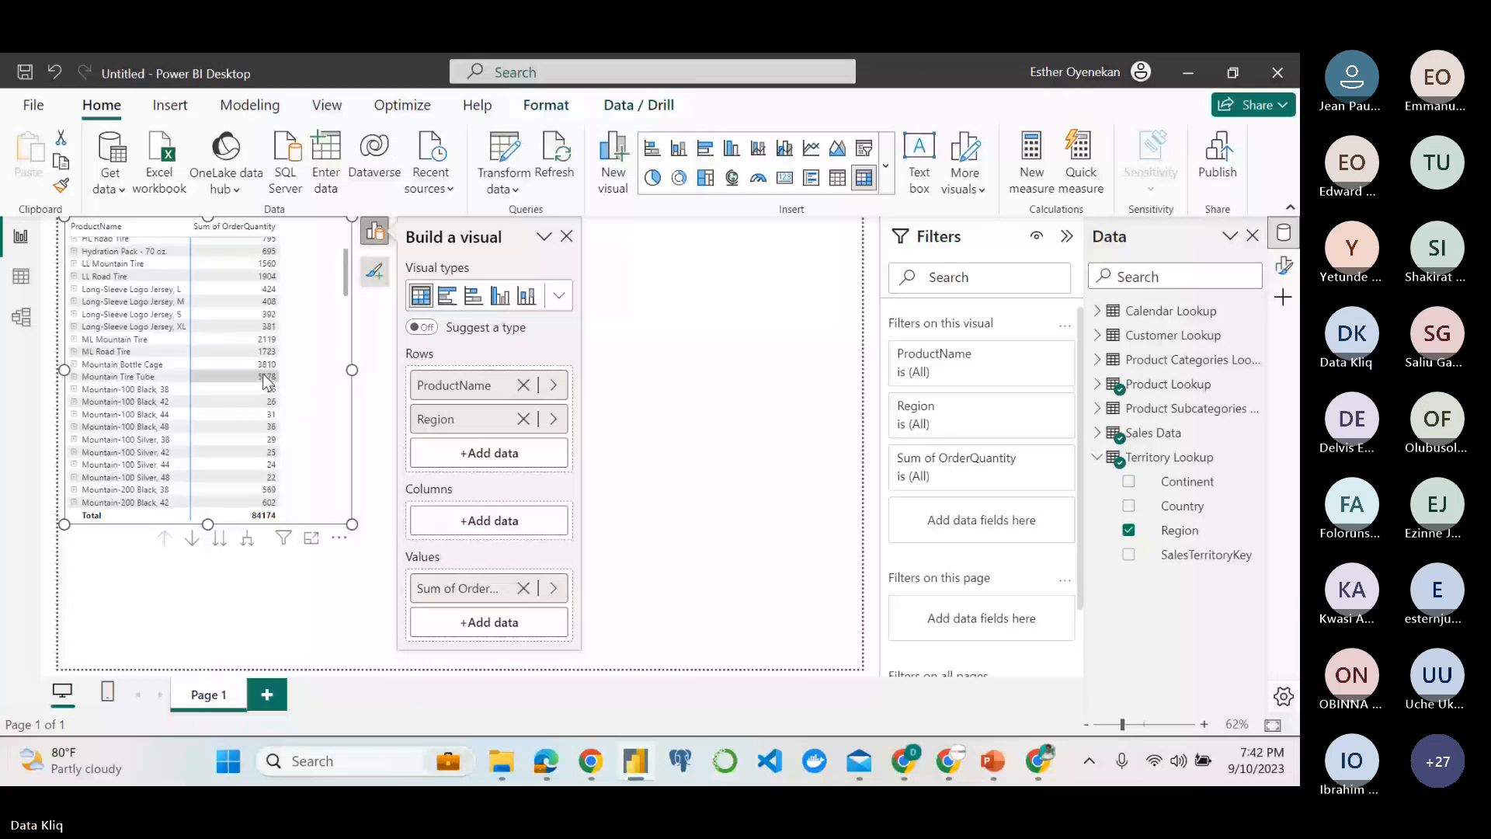
scroll(267, 381, down, 2)
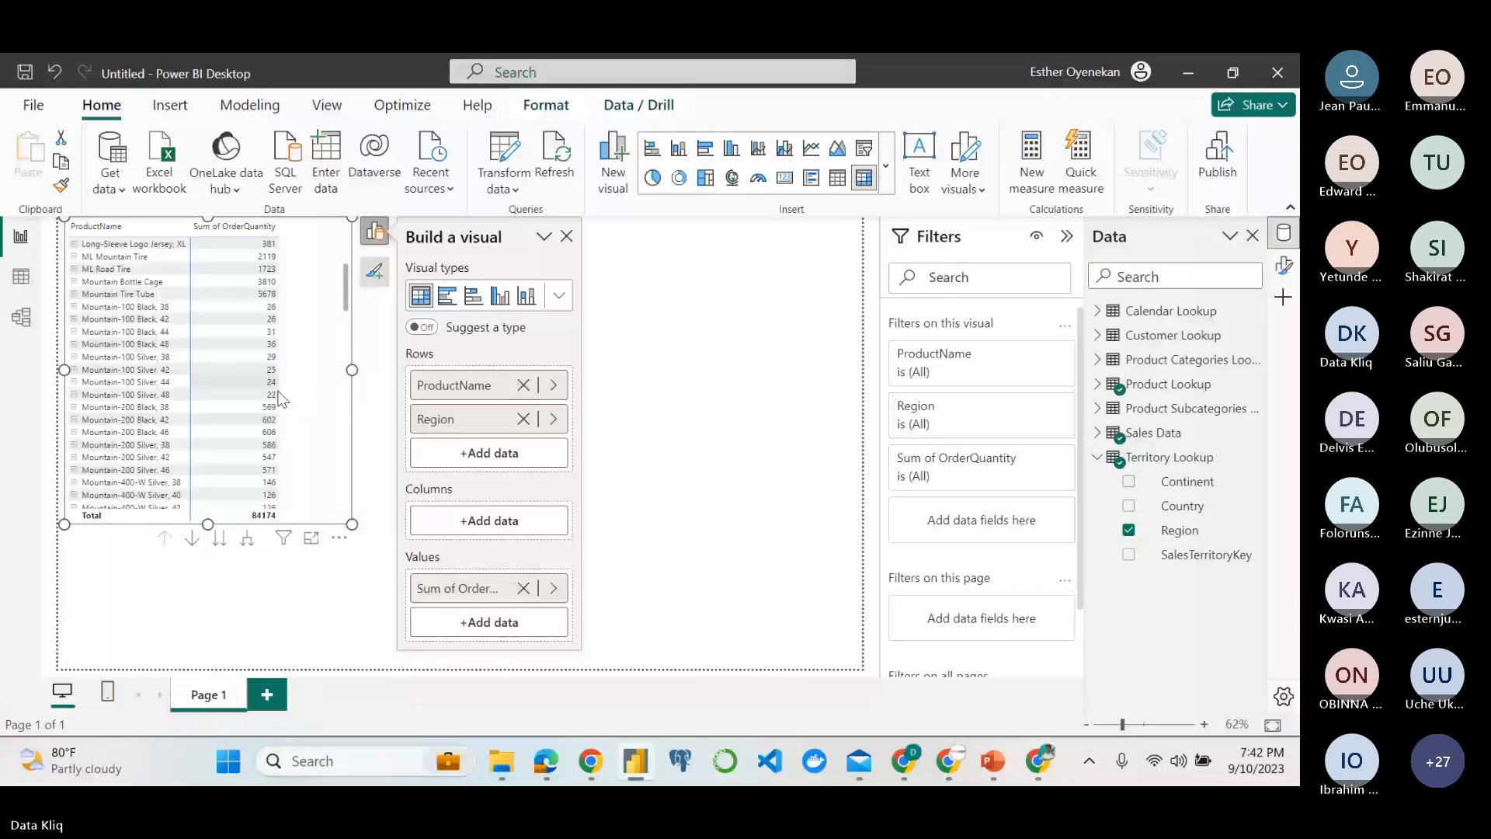
mouse_move(511, 768)
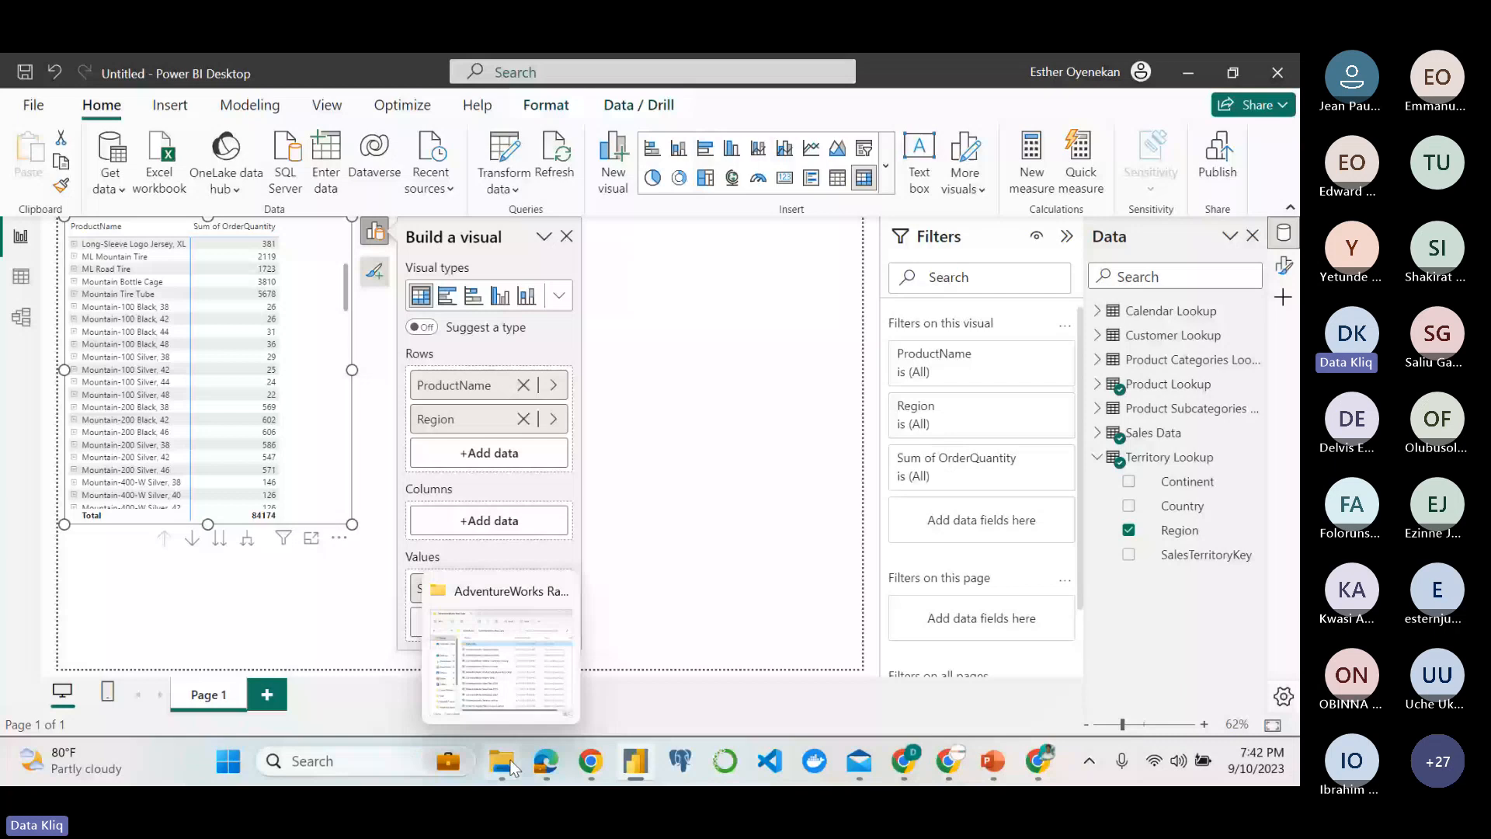
Return to the model view and move the Territory Lookup table down and to the left, below Customer Lookup and Sales Data.
click(24, 318)
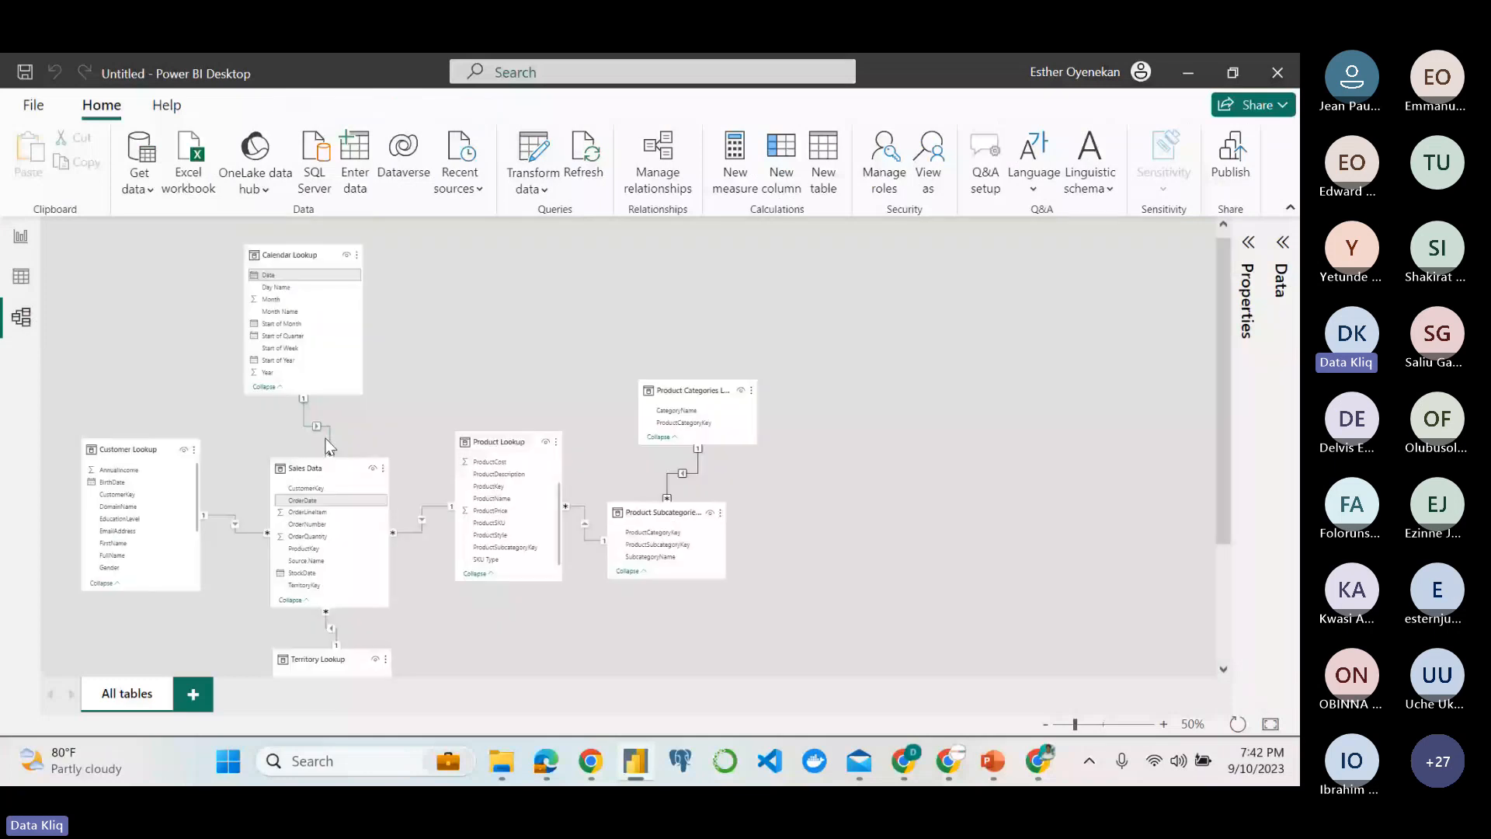
scroll(327, 445, down, 1)
scroll(329, 445, up, 2)
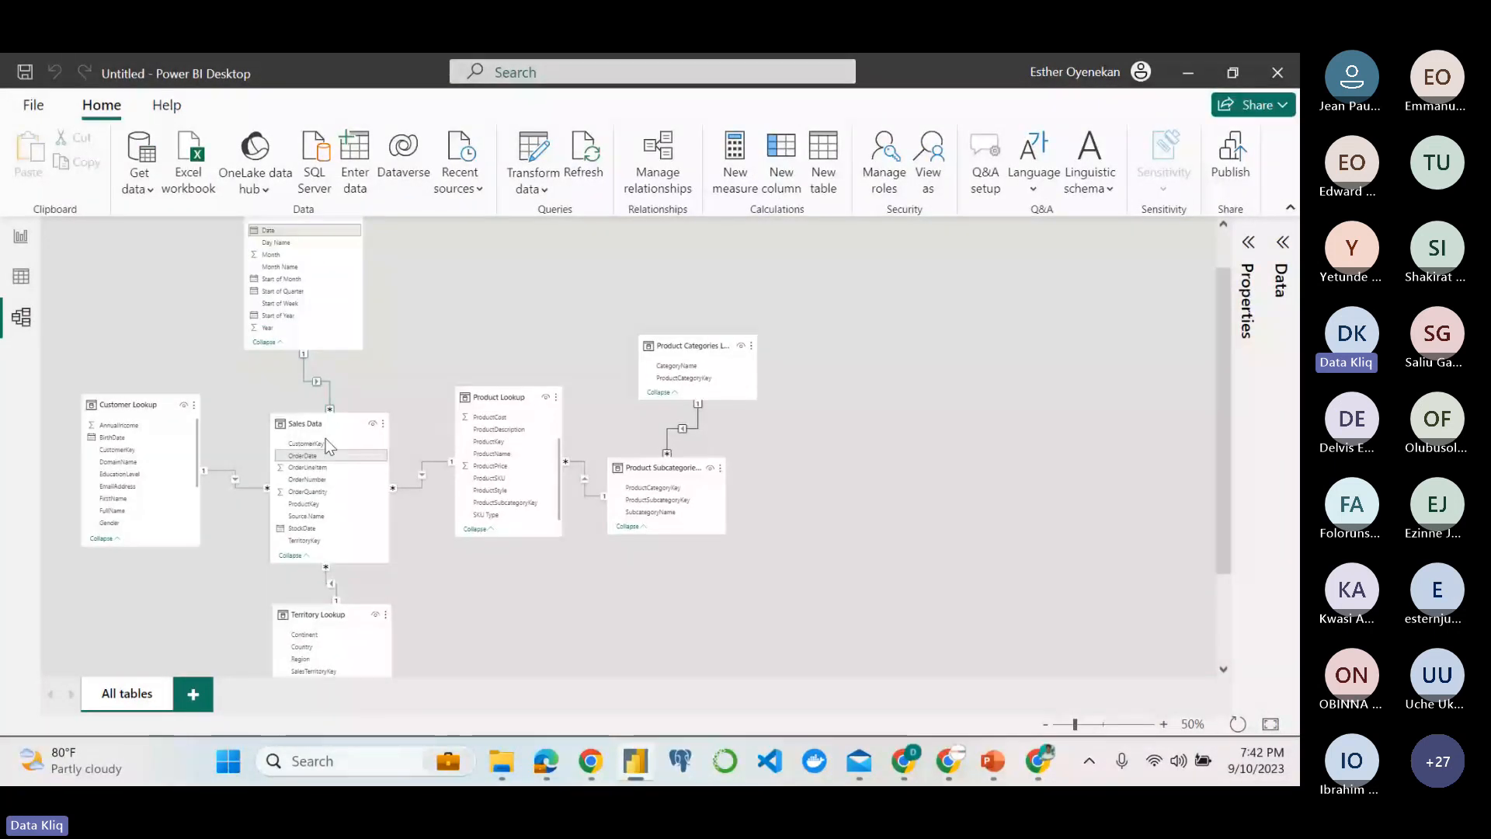
scroll(326, 445, down, 3)
drag(317, 572, 210, 612)
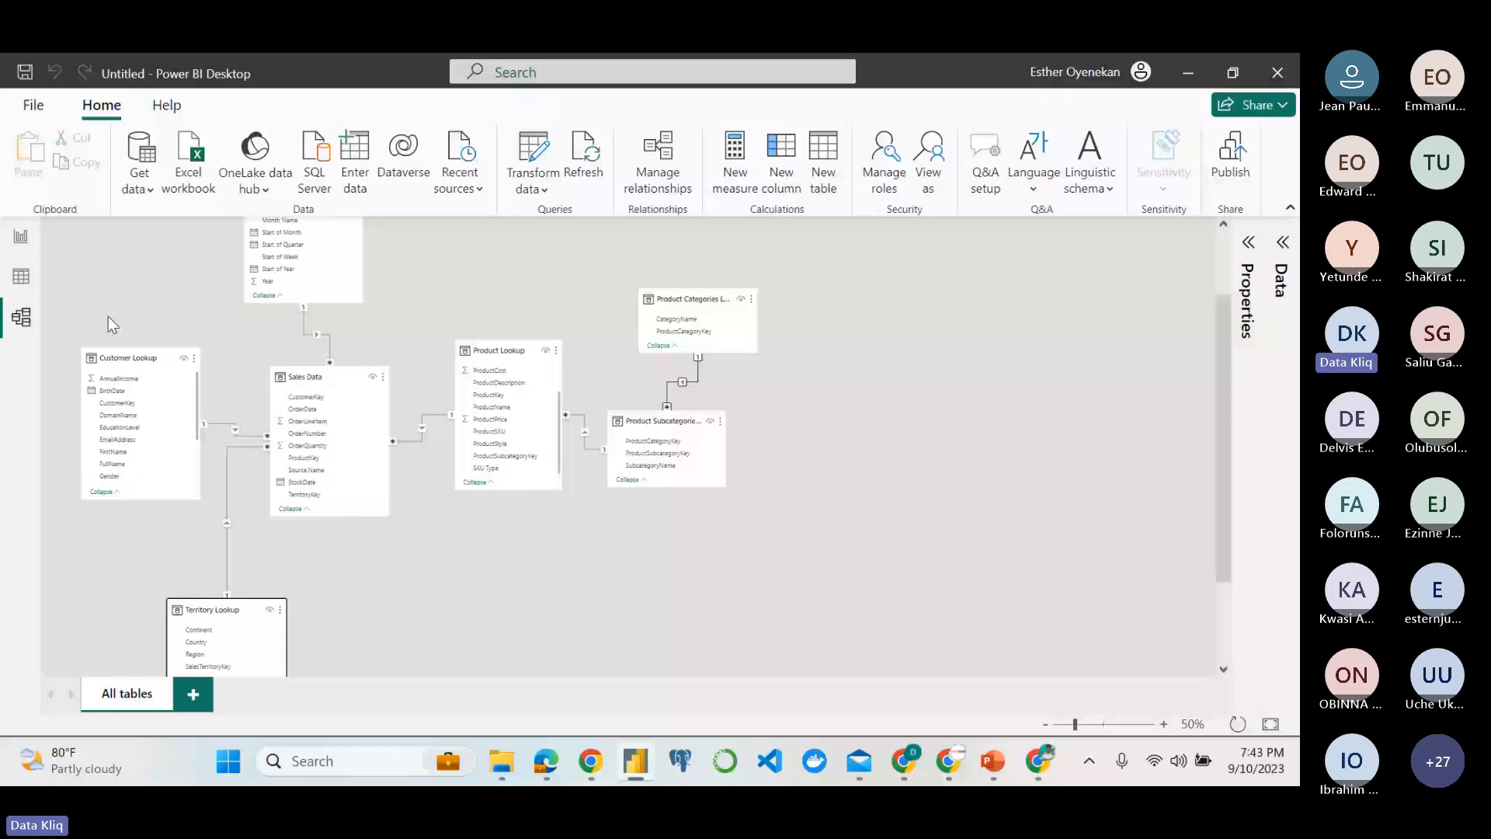
Load the AdventureWorks Returns Data CSV file directly into the model.
click(153, 171)
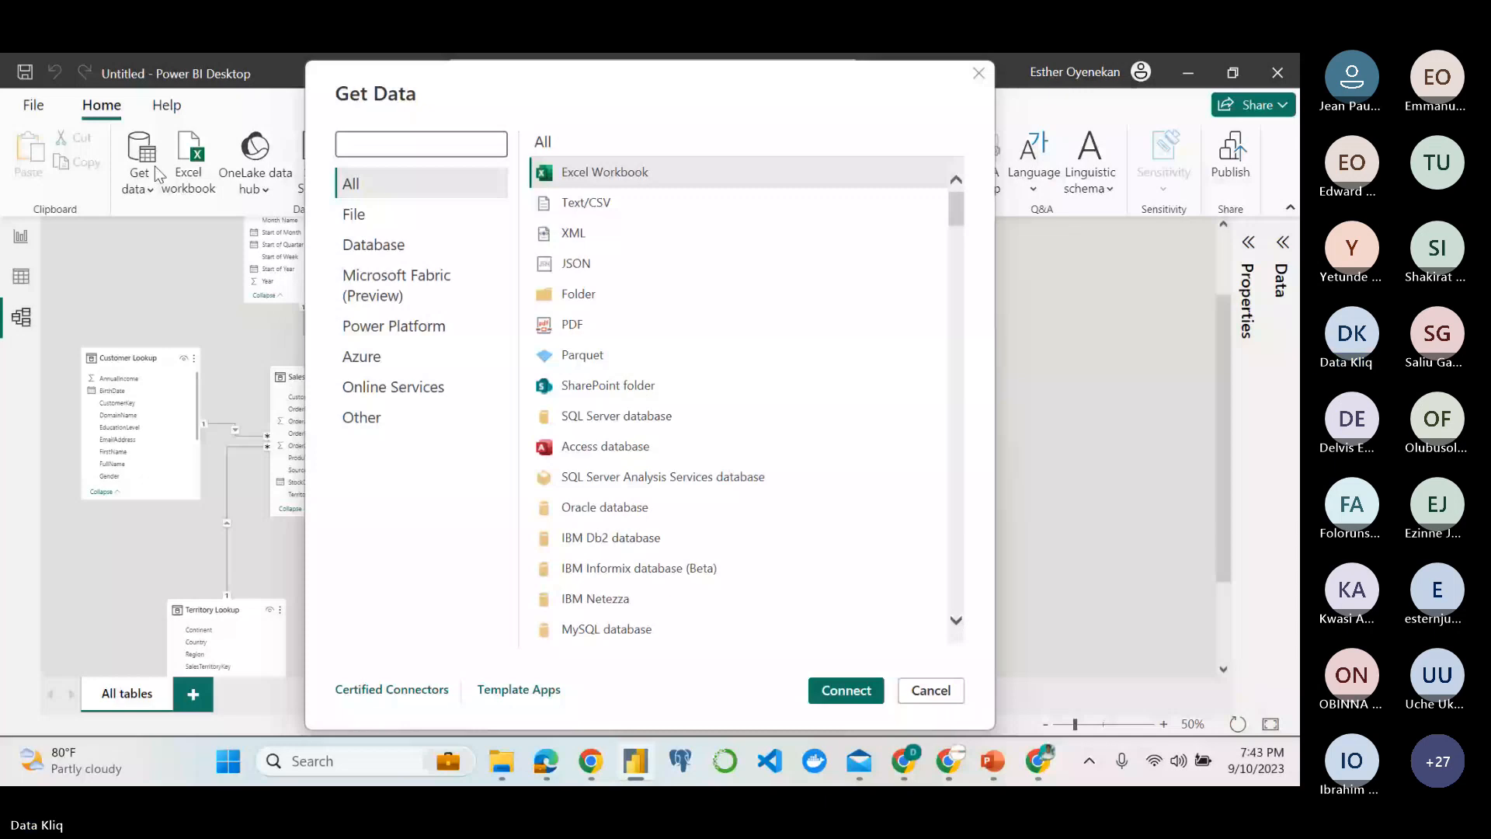
click(838, 689)
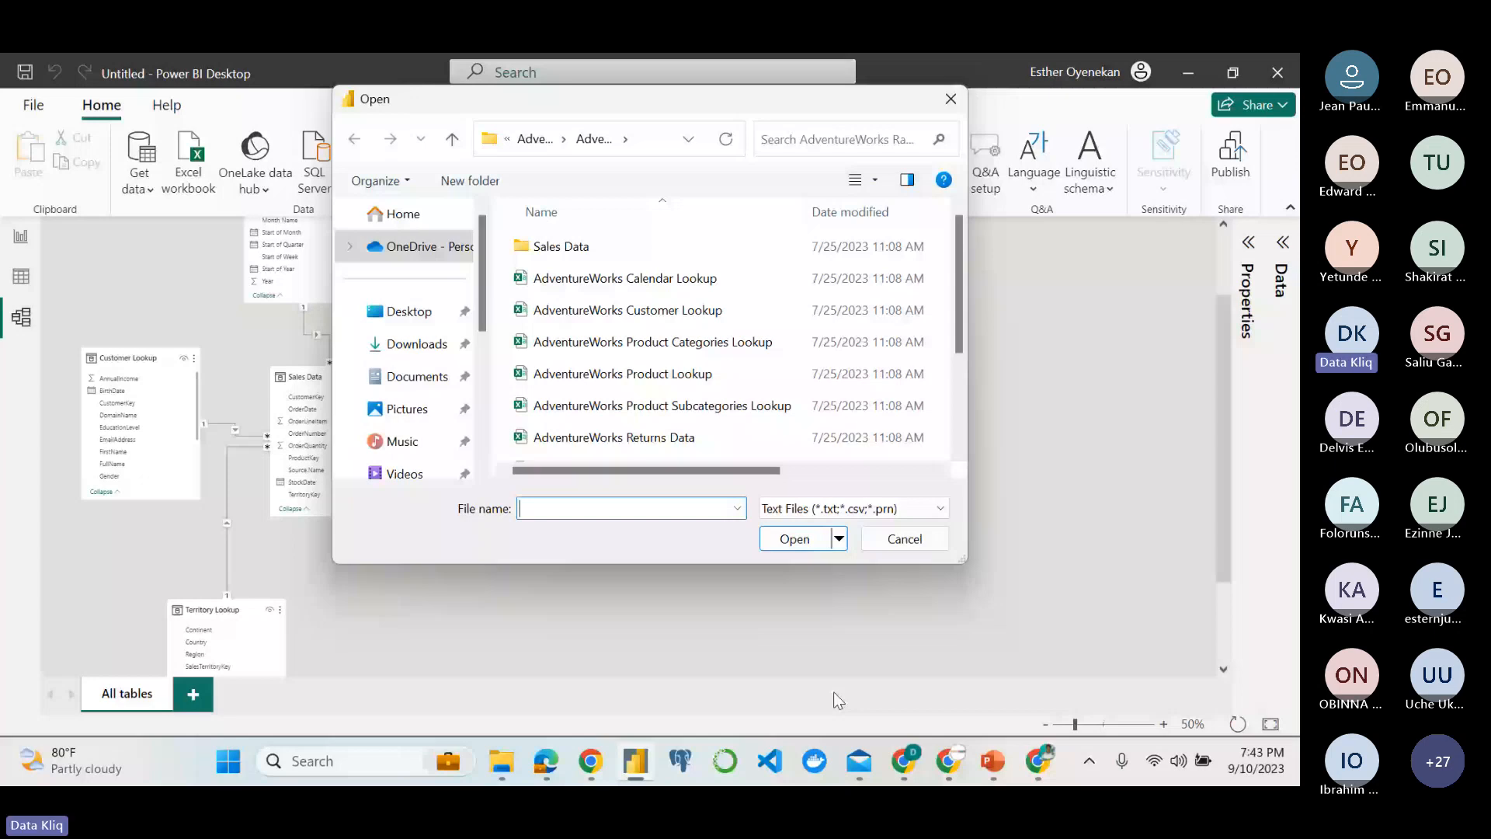
double_click(535, 439)
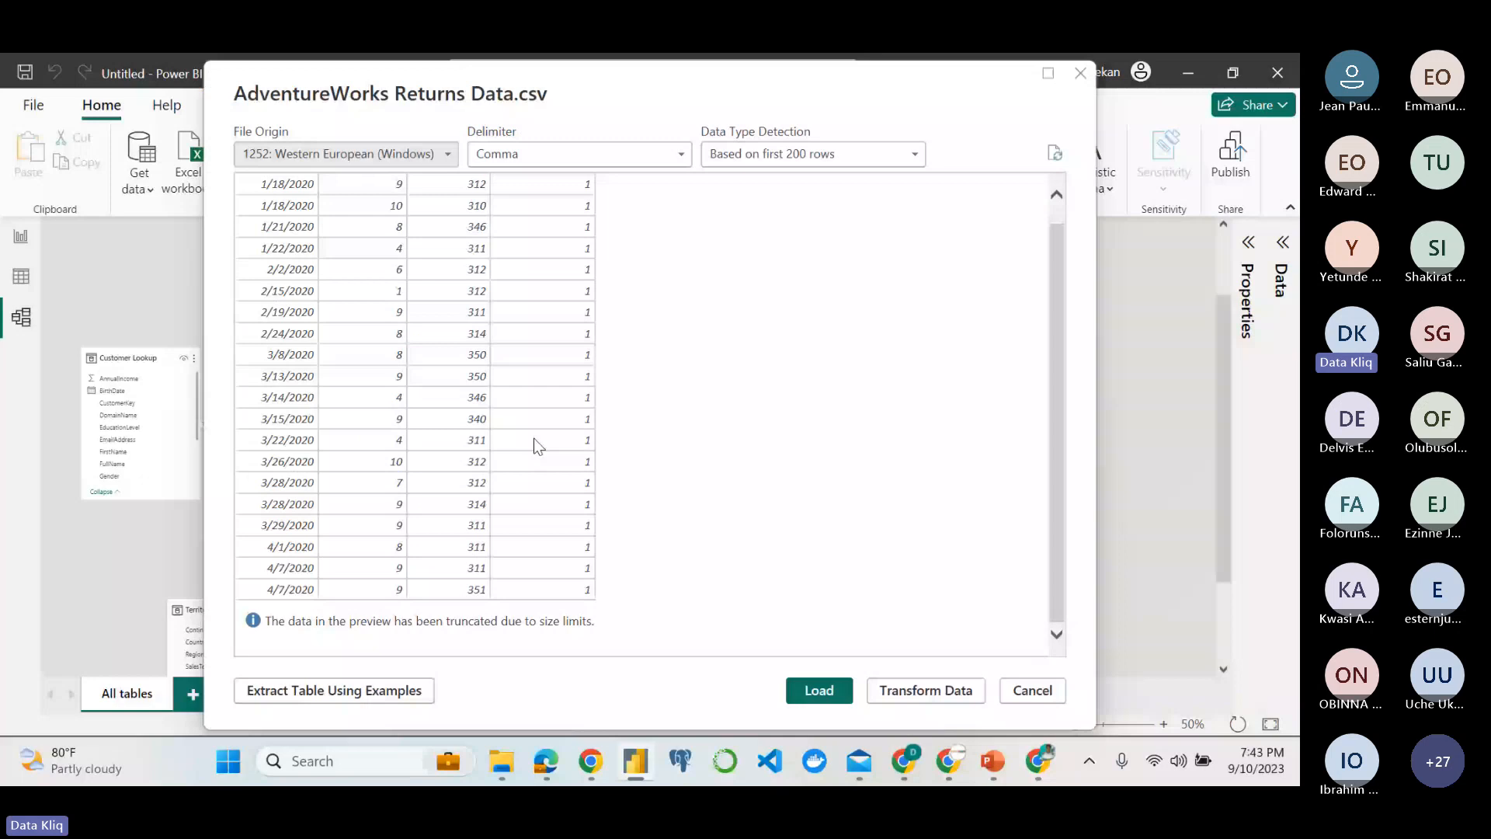
scroll(707, 497, up, 1)
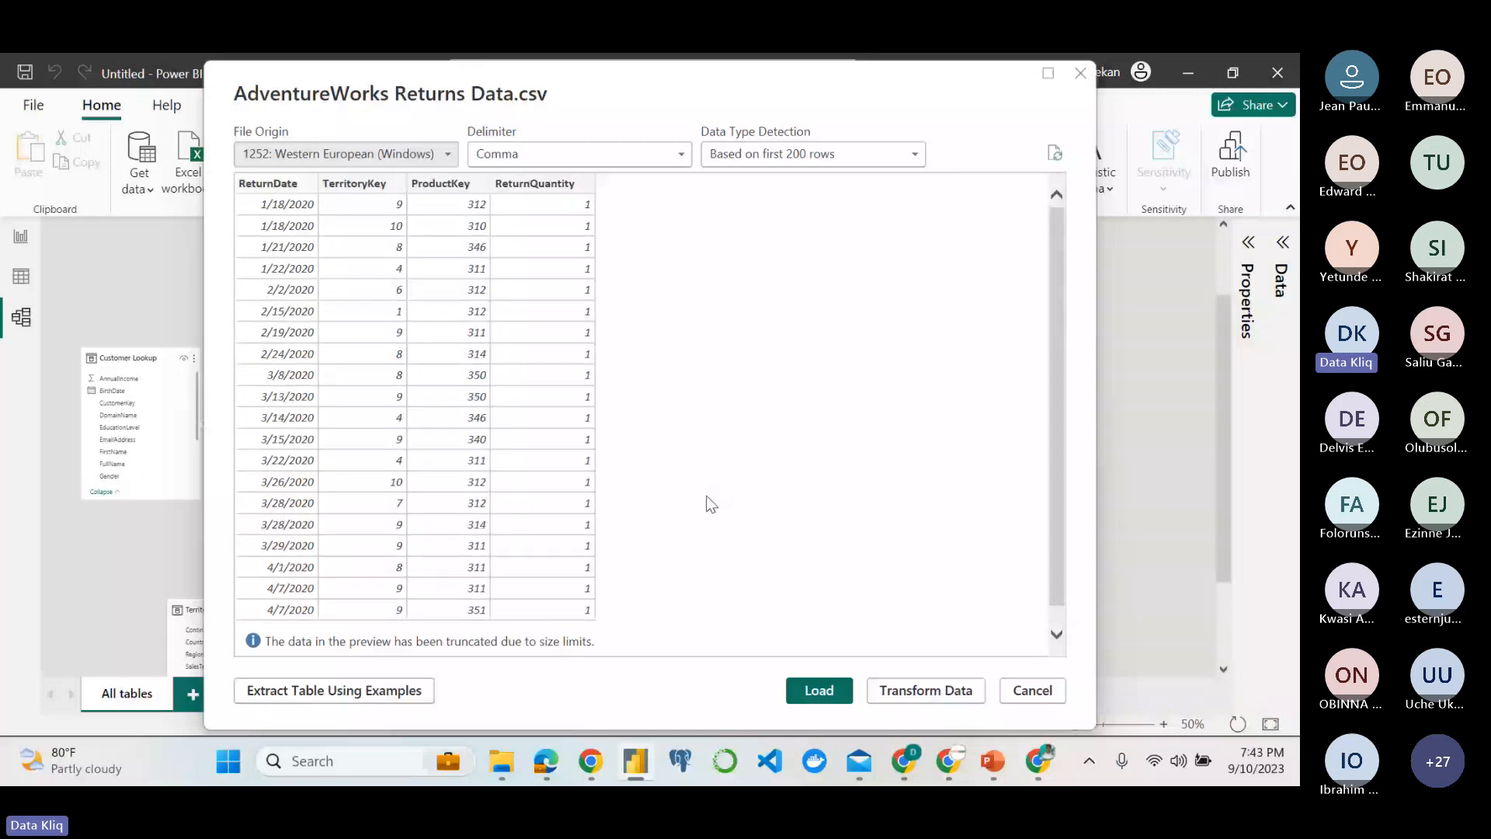
click(822, 693)
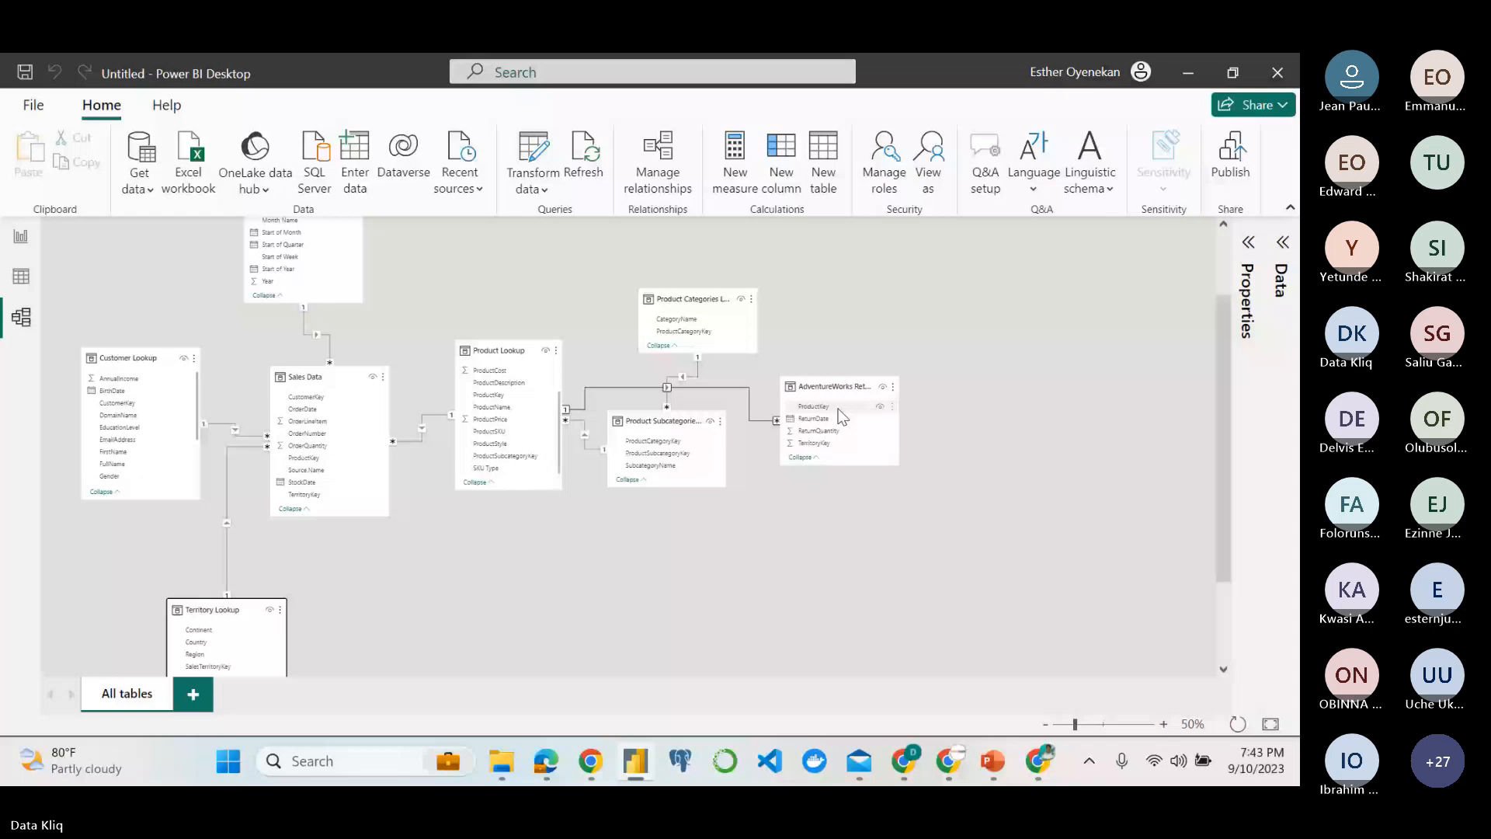
Move the AdventureWorks Returns Data table below Sales Data and delete its relationship to Product Lookup.
drag(841, 417, 555, 505)
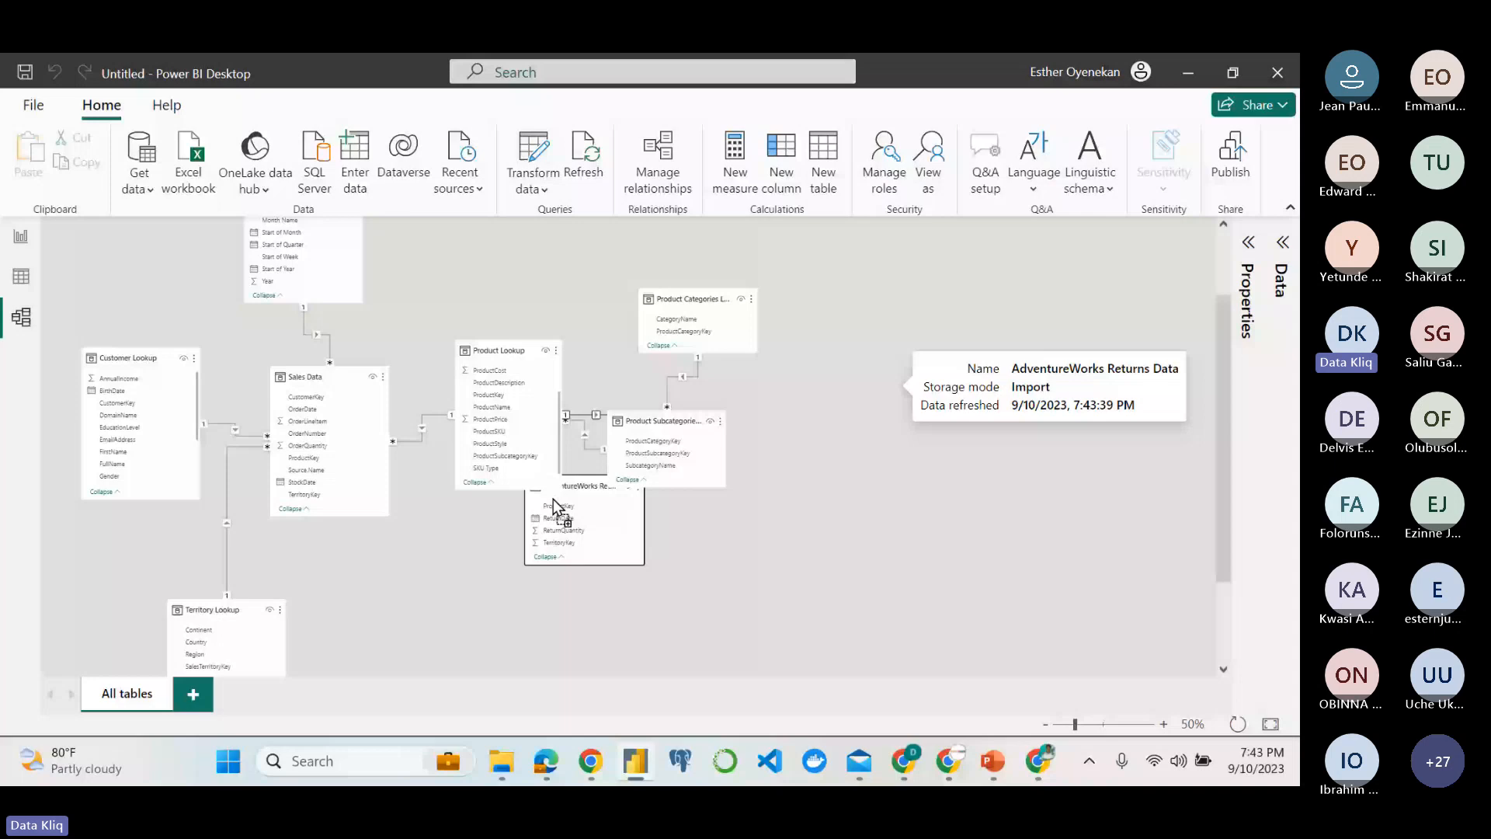
drag(553, 500, 390, 617)
scroll(509, 505, down, 1)
right_click(509, 488)
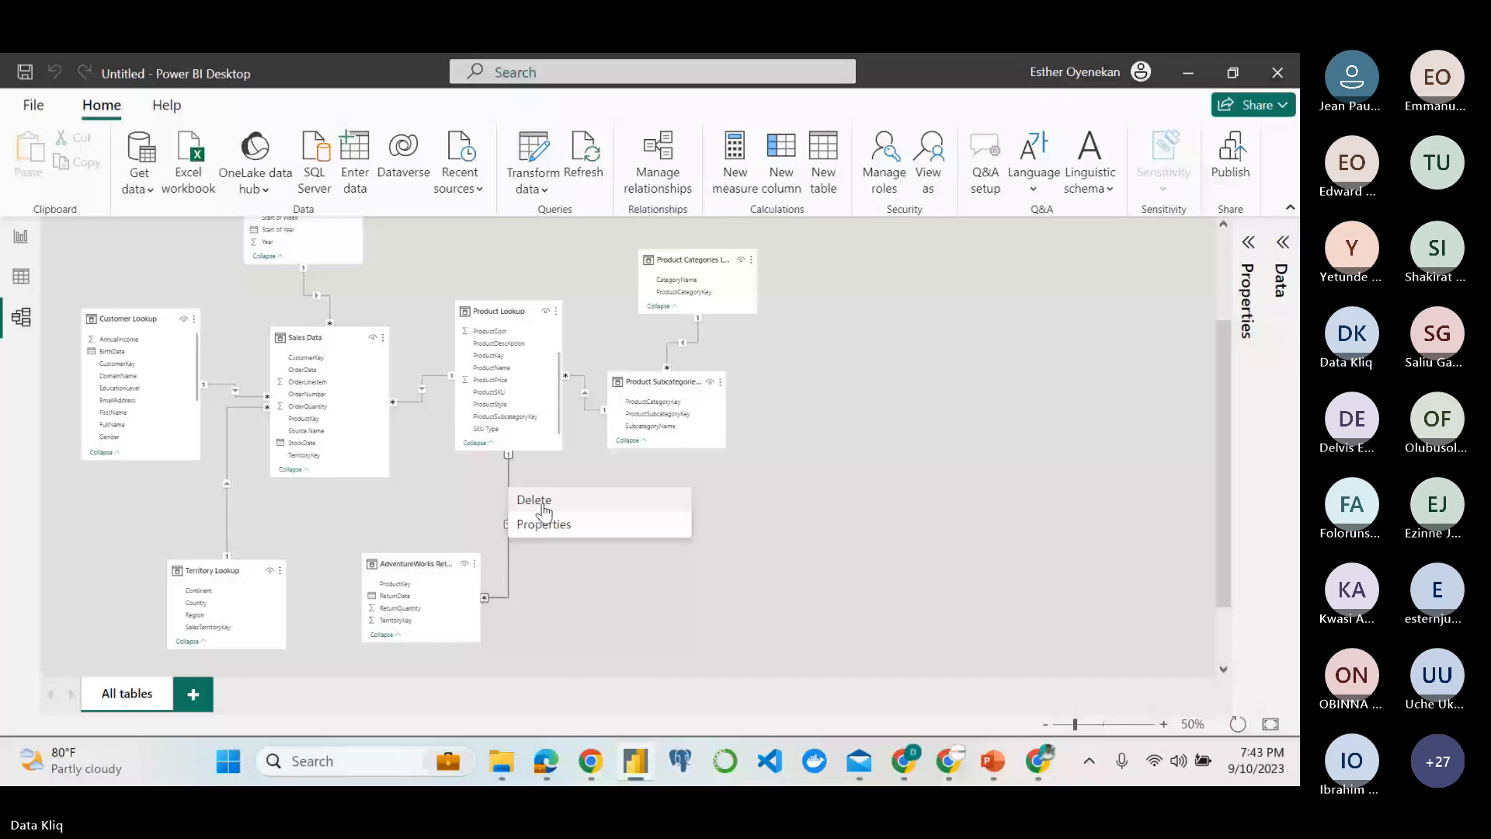
click(543, 501)
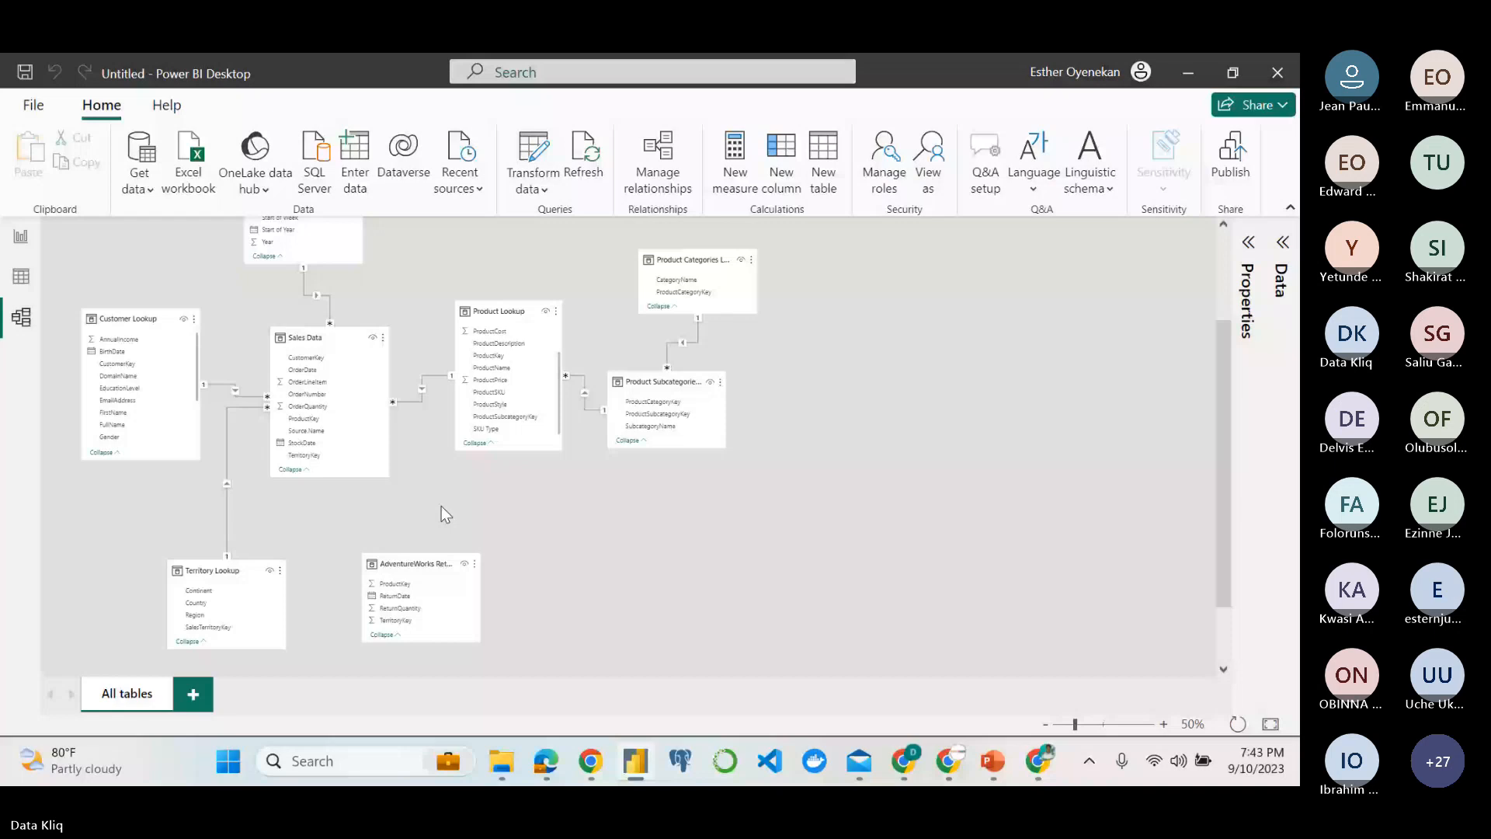
Delete the AdventureWorks Returns Data table from the model.
right_click(473, 565)
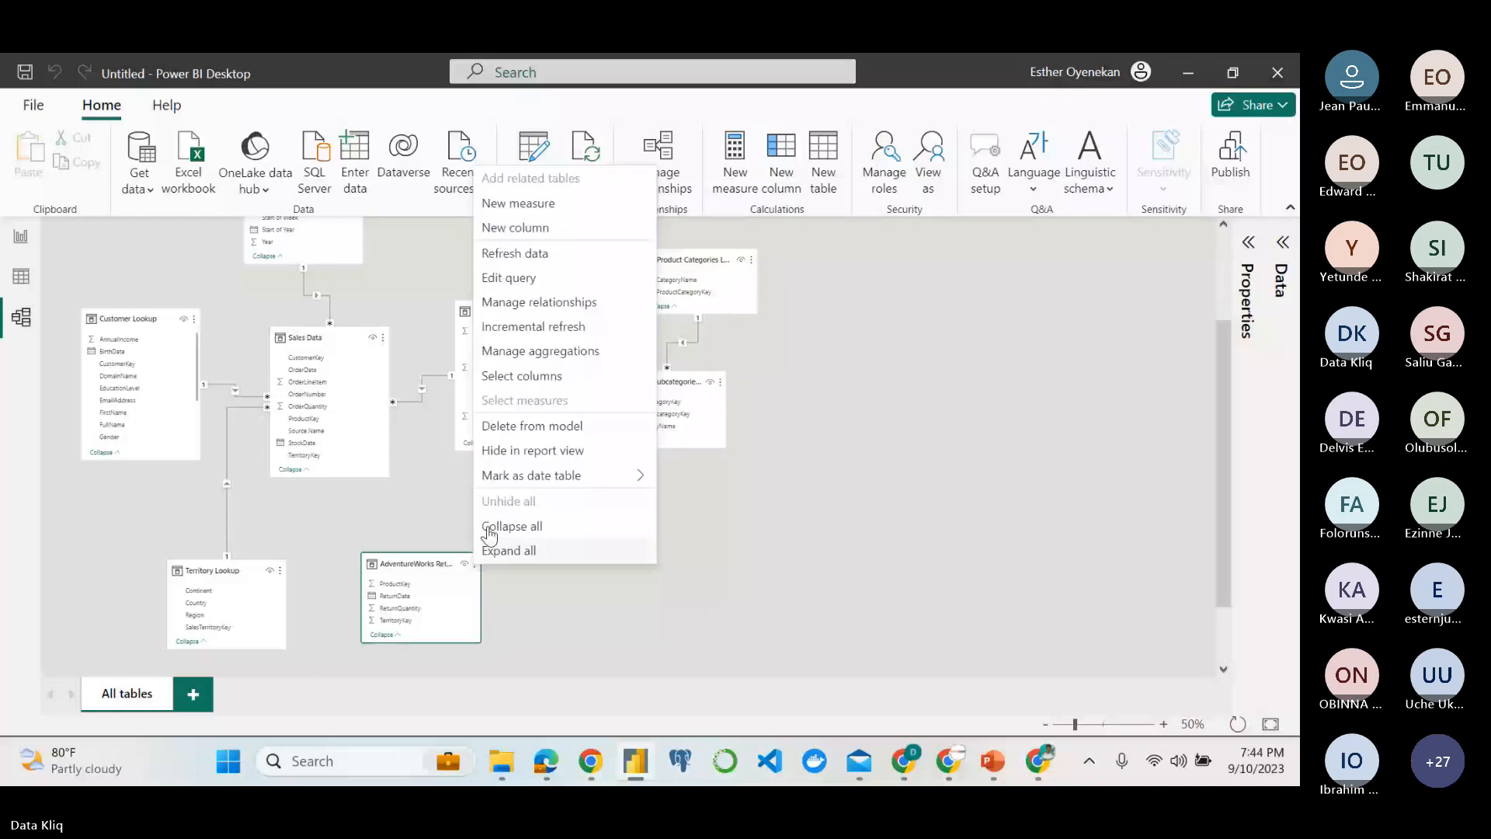
click(532, 426)
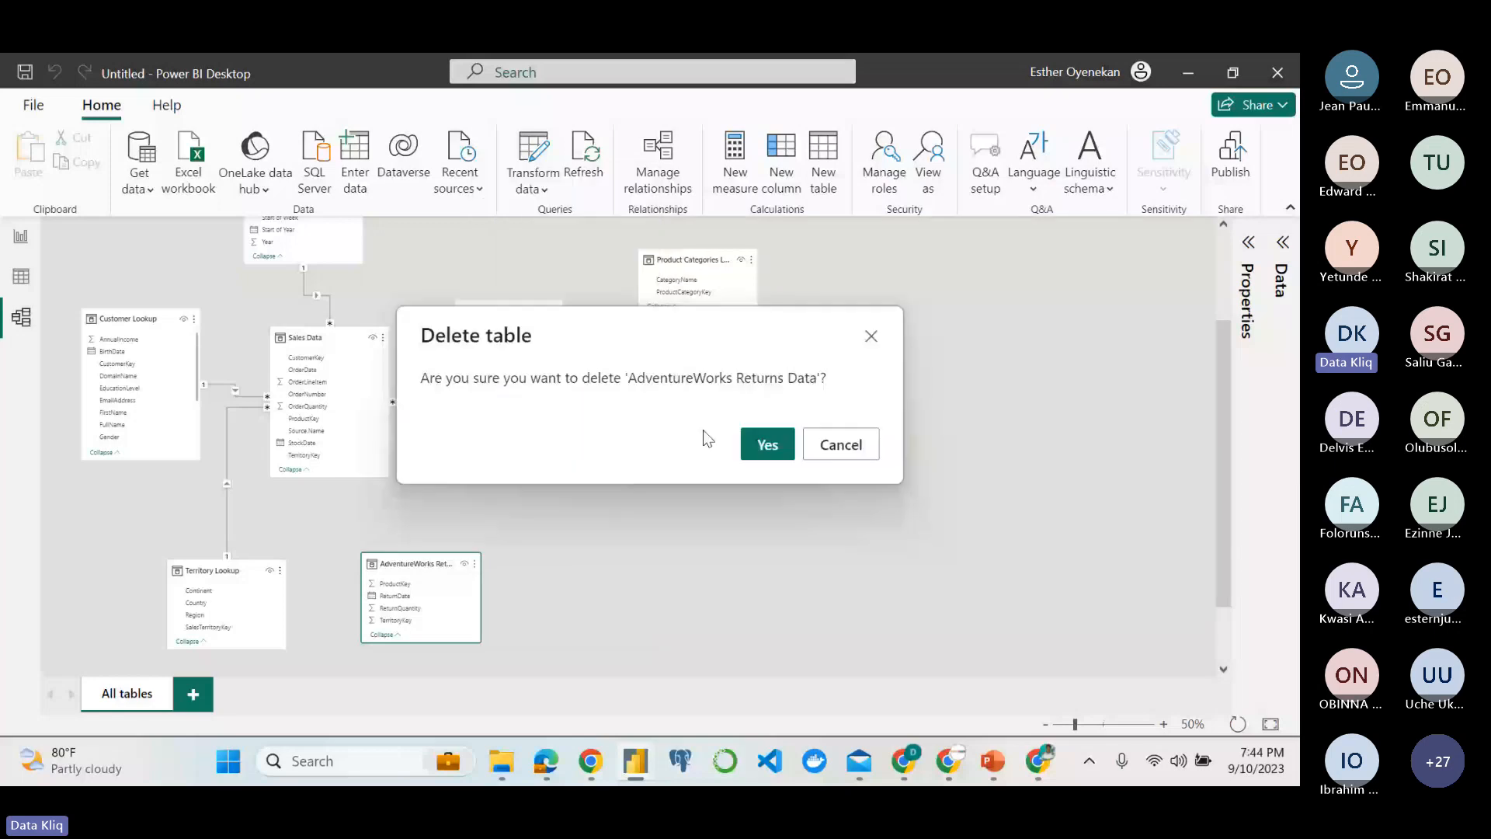
key(Return)
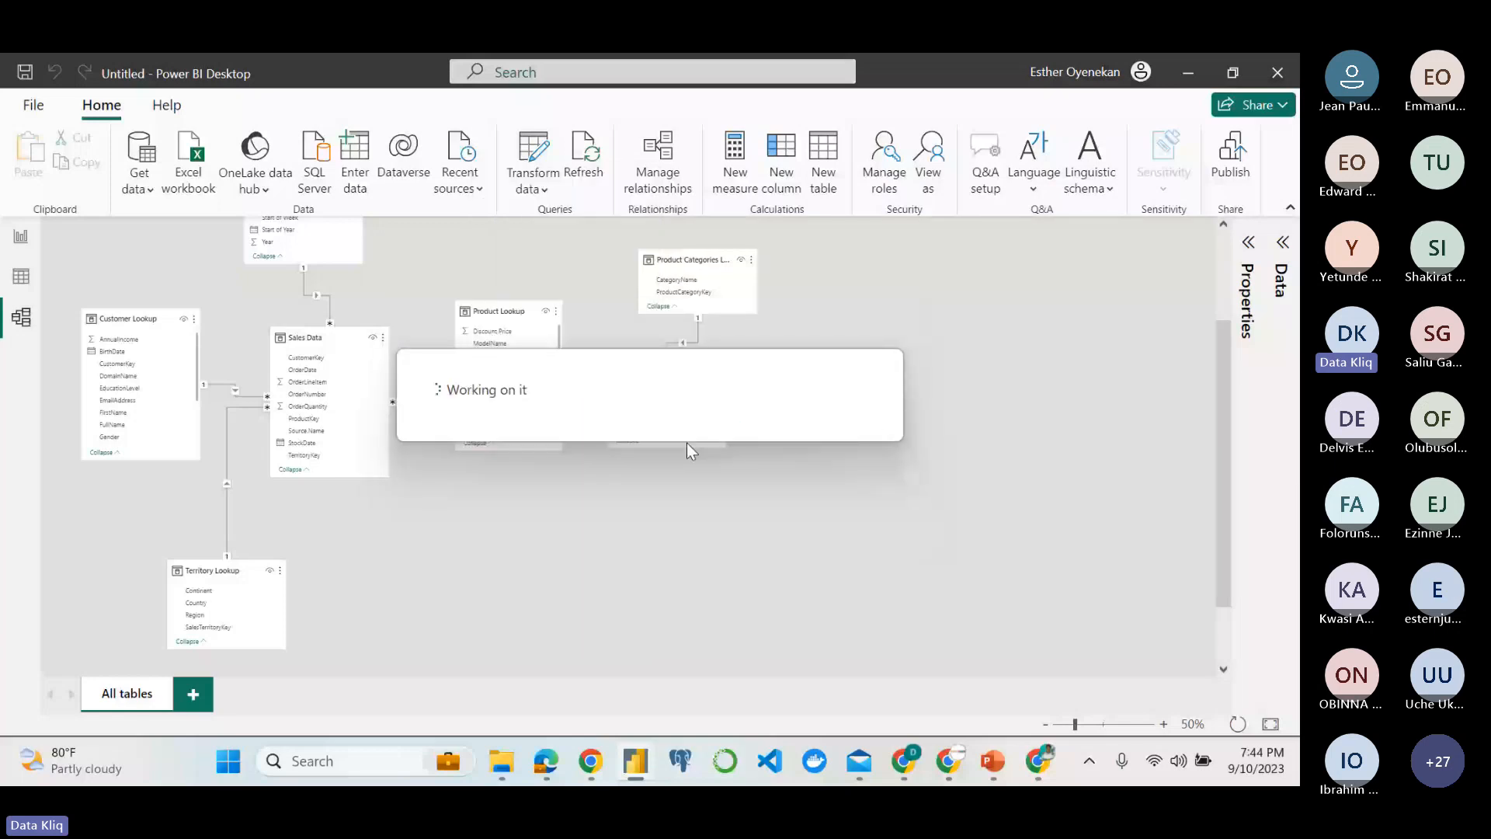
Import the AdventureWorks Returns Data text/CSV file and open it for transformation in the Power Query Editor.
click(140, 154)
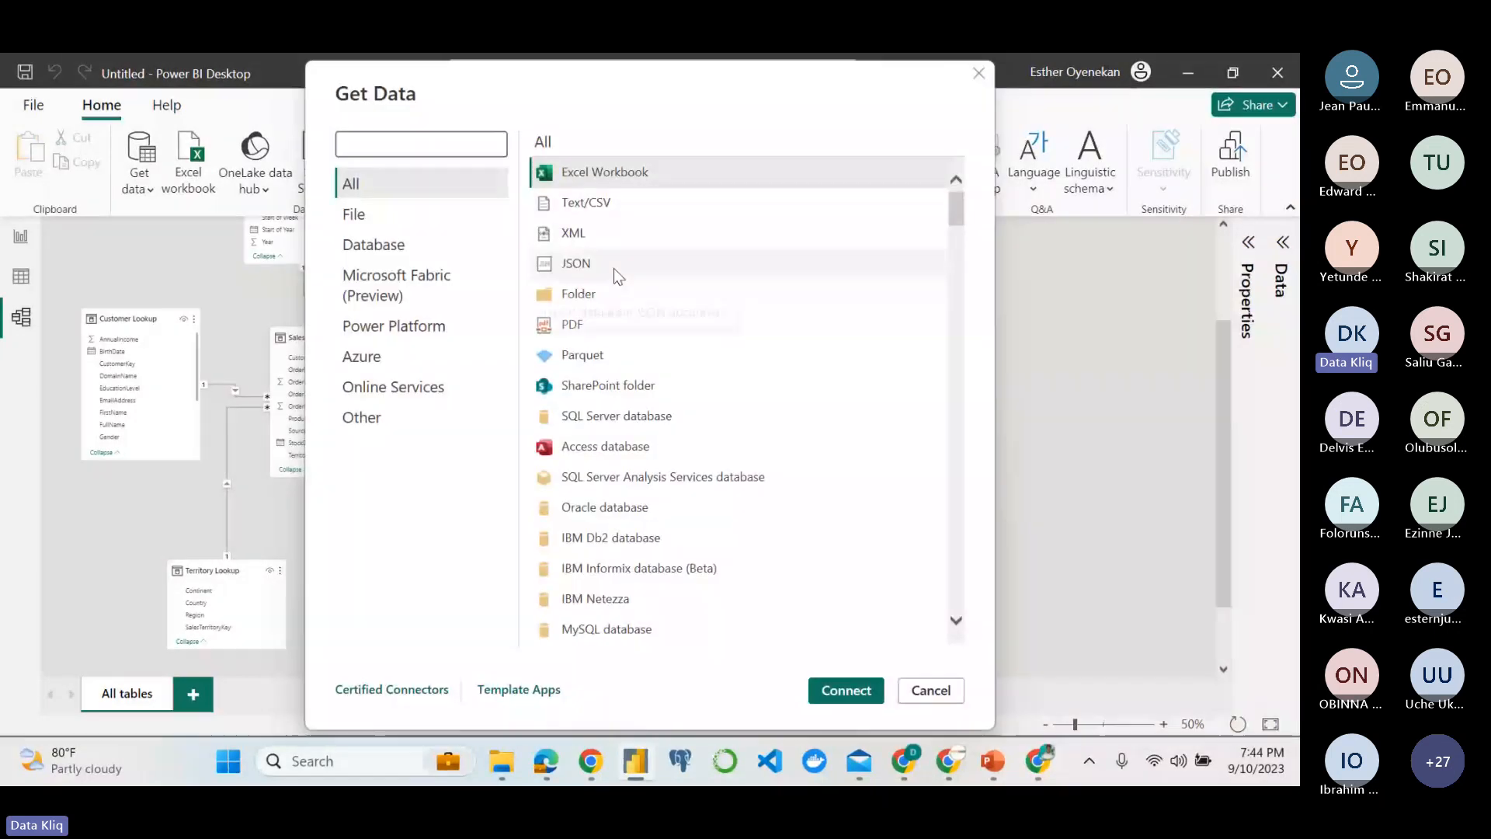
key(Down)
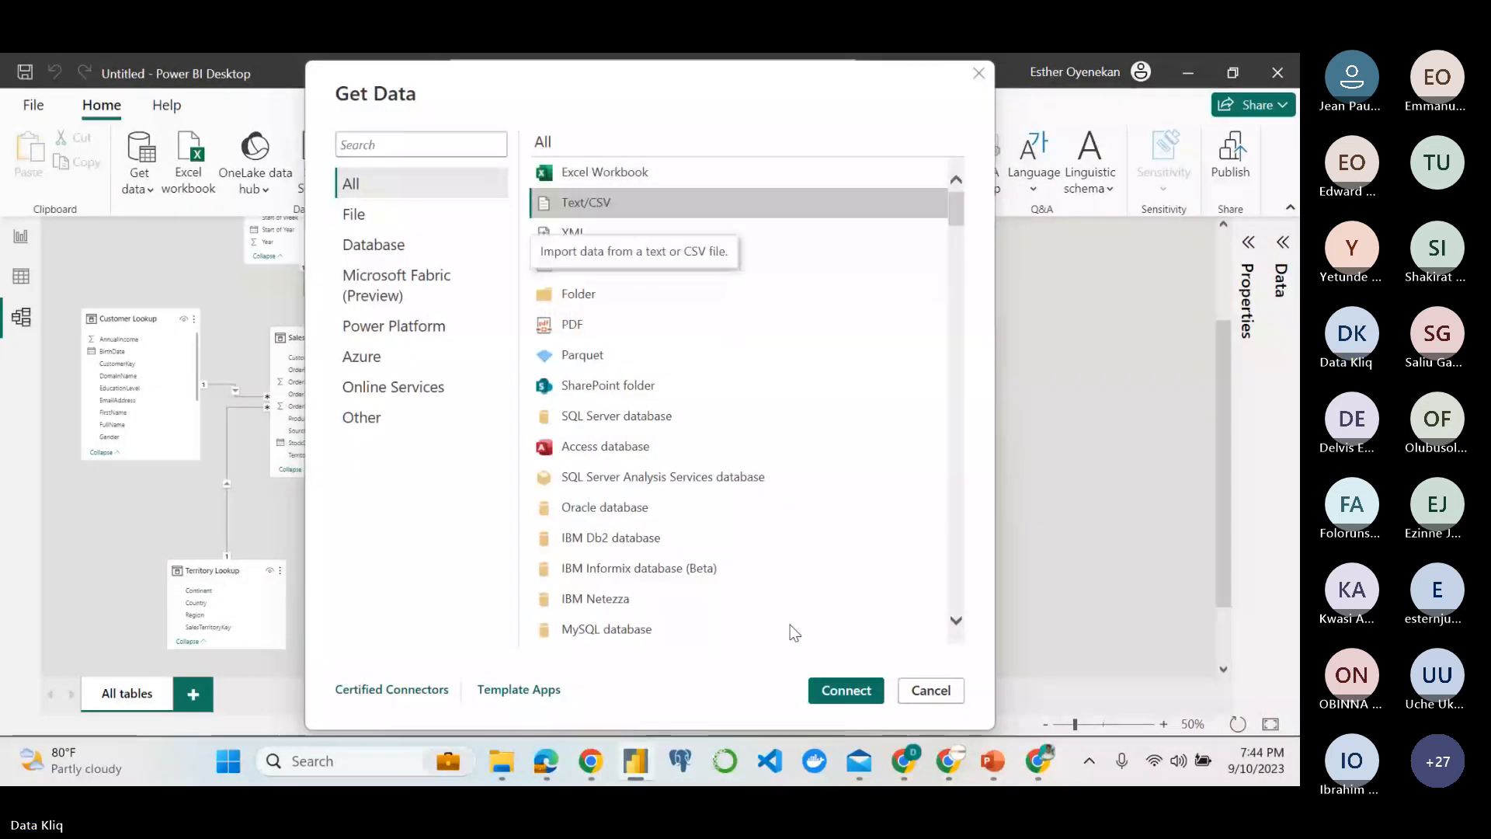
key(Return)
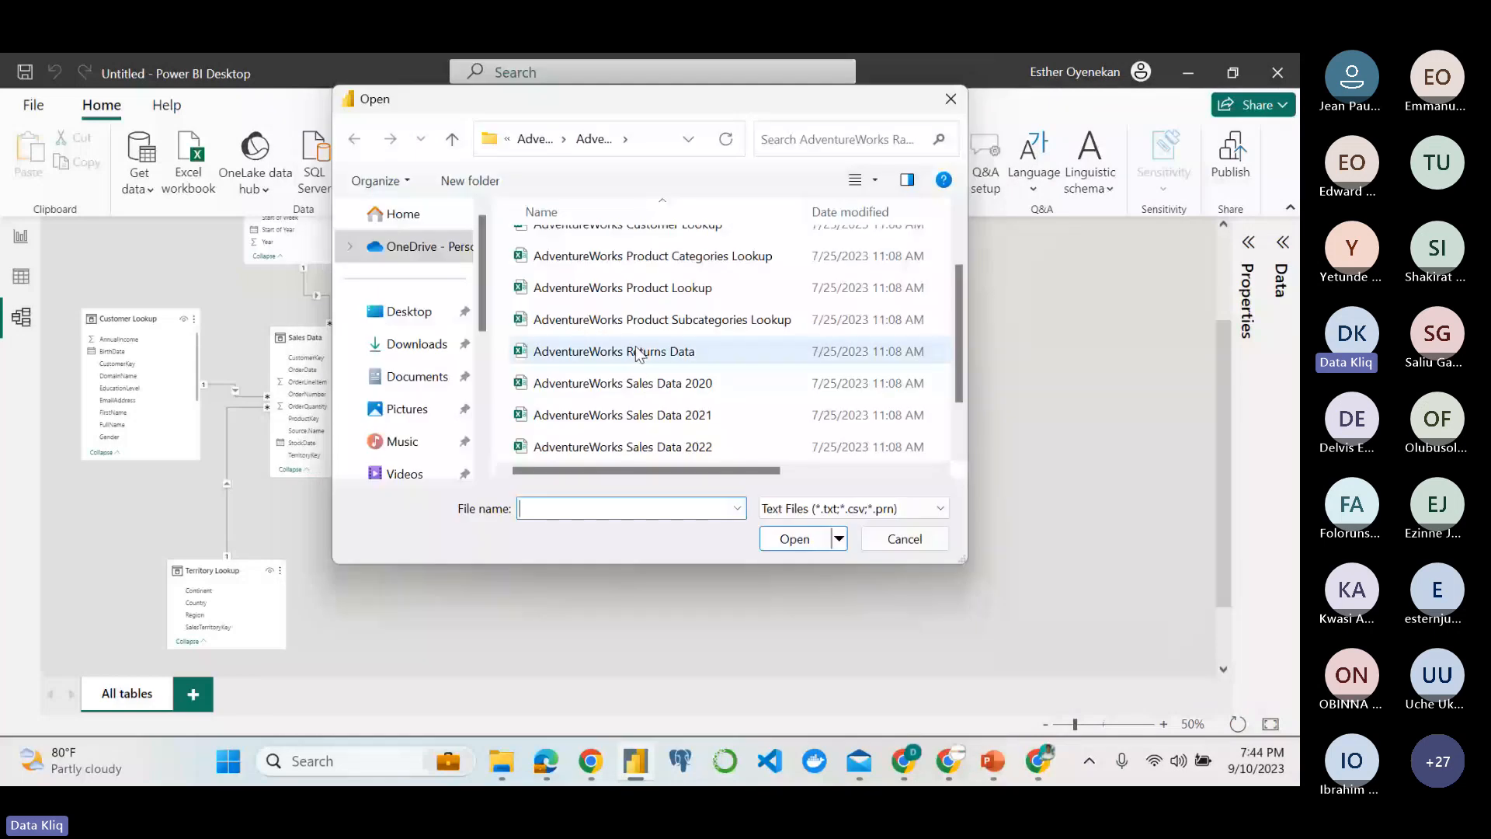
click(637, 352)
click(800, 542)
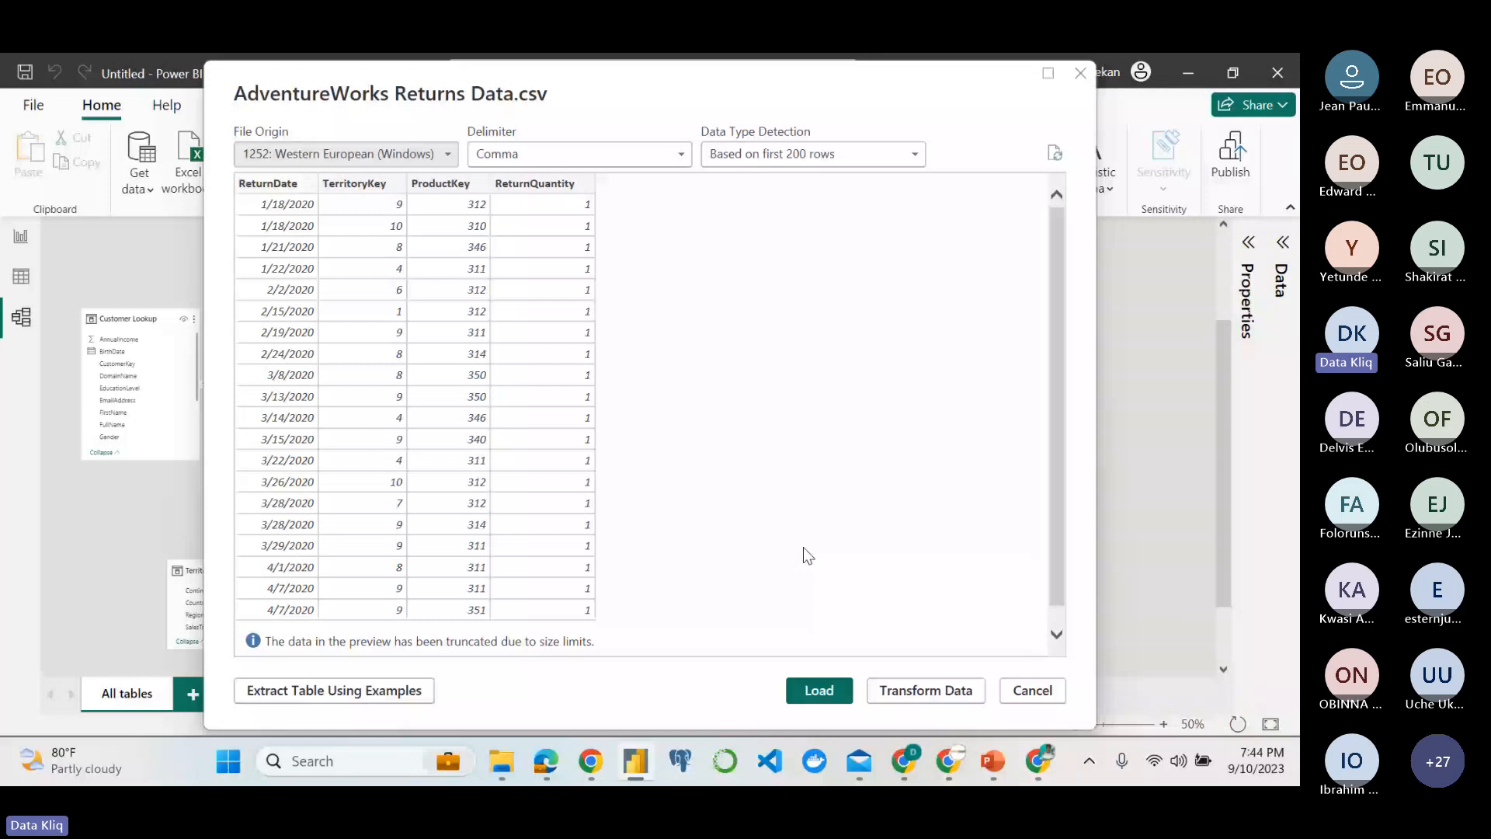
click(925, 690)
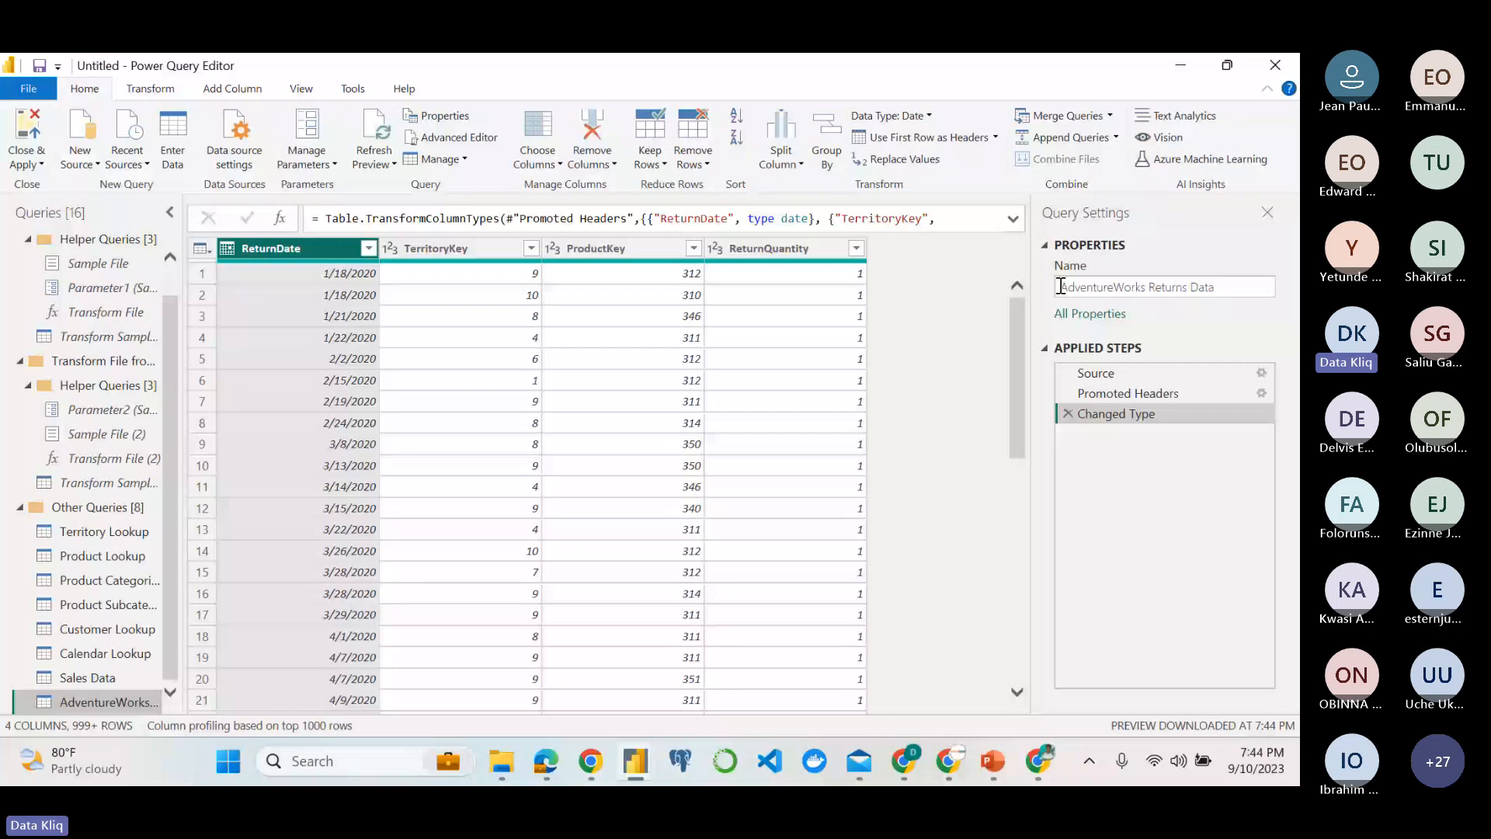
Rename the imported query as Returns Data and apply the query changes to the model.
click(1131, 287)
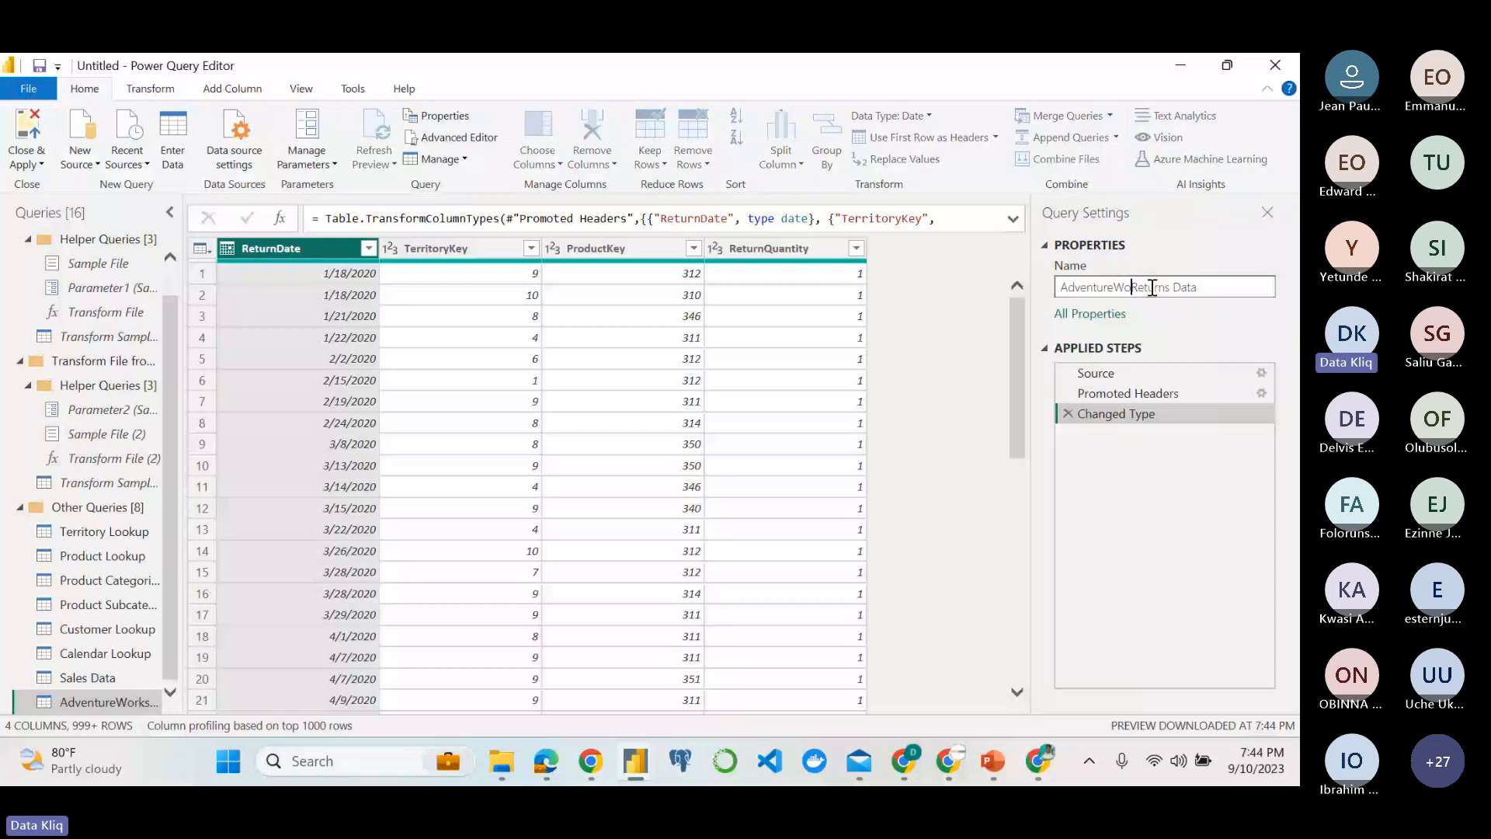
key(BackSpace)
key(BackSpace)
key(BackSpace)
key(BackSpace)
key(BackSpace)
key(BackSpace)
key(BackSpace)
key(BackSpace)
key(BackSpace)
key(BackSpace)
key(BackSpace)
key(Return)
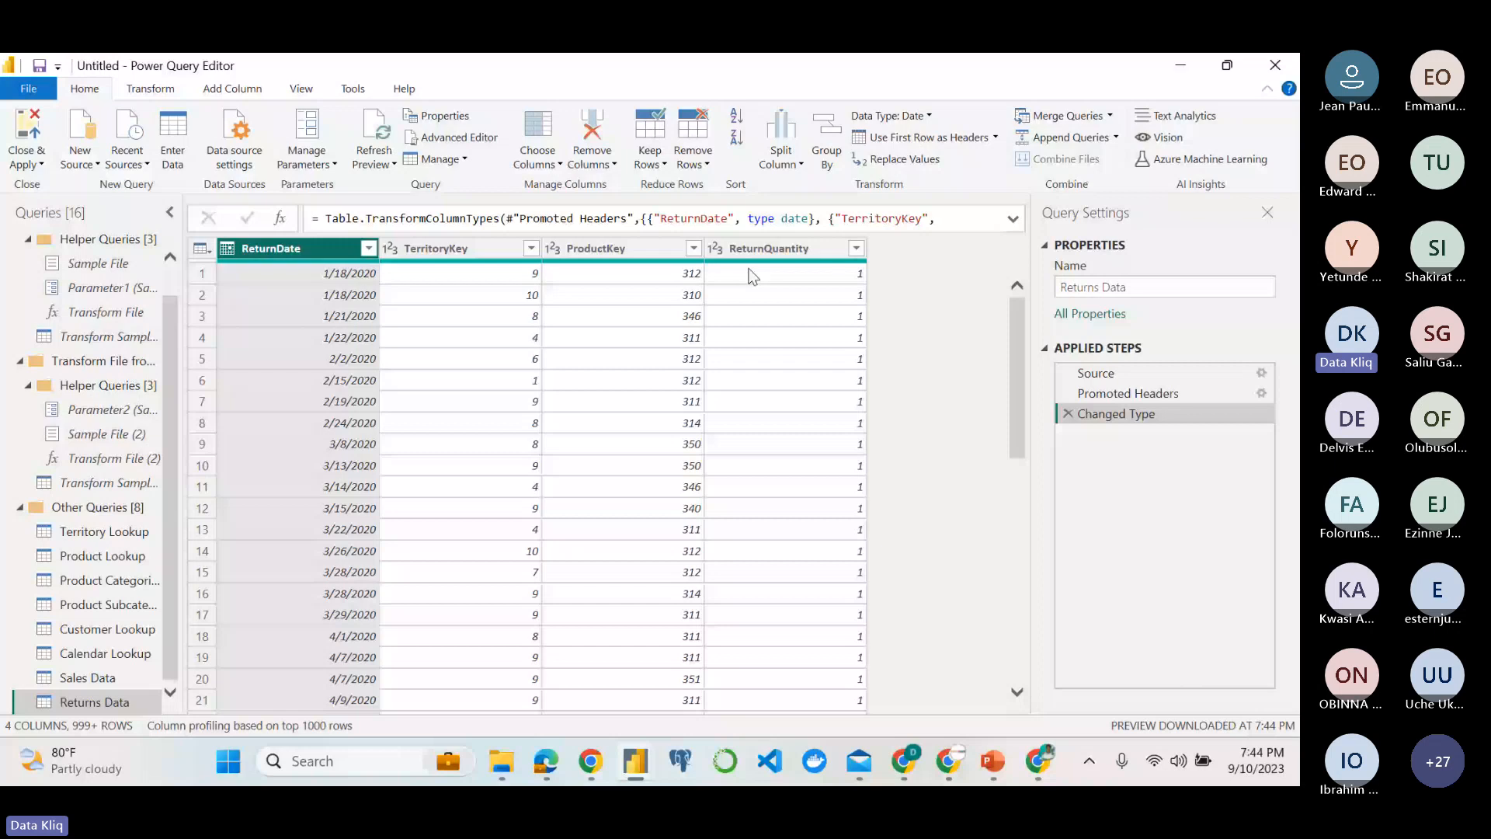
scroll(690, 410, down, 1)
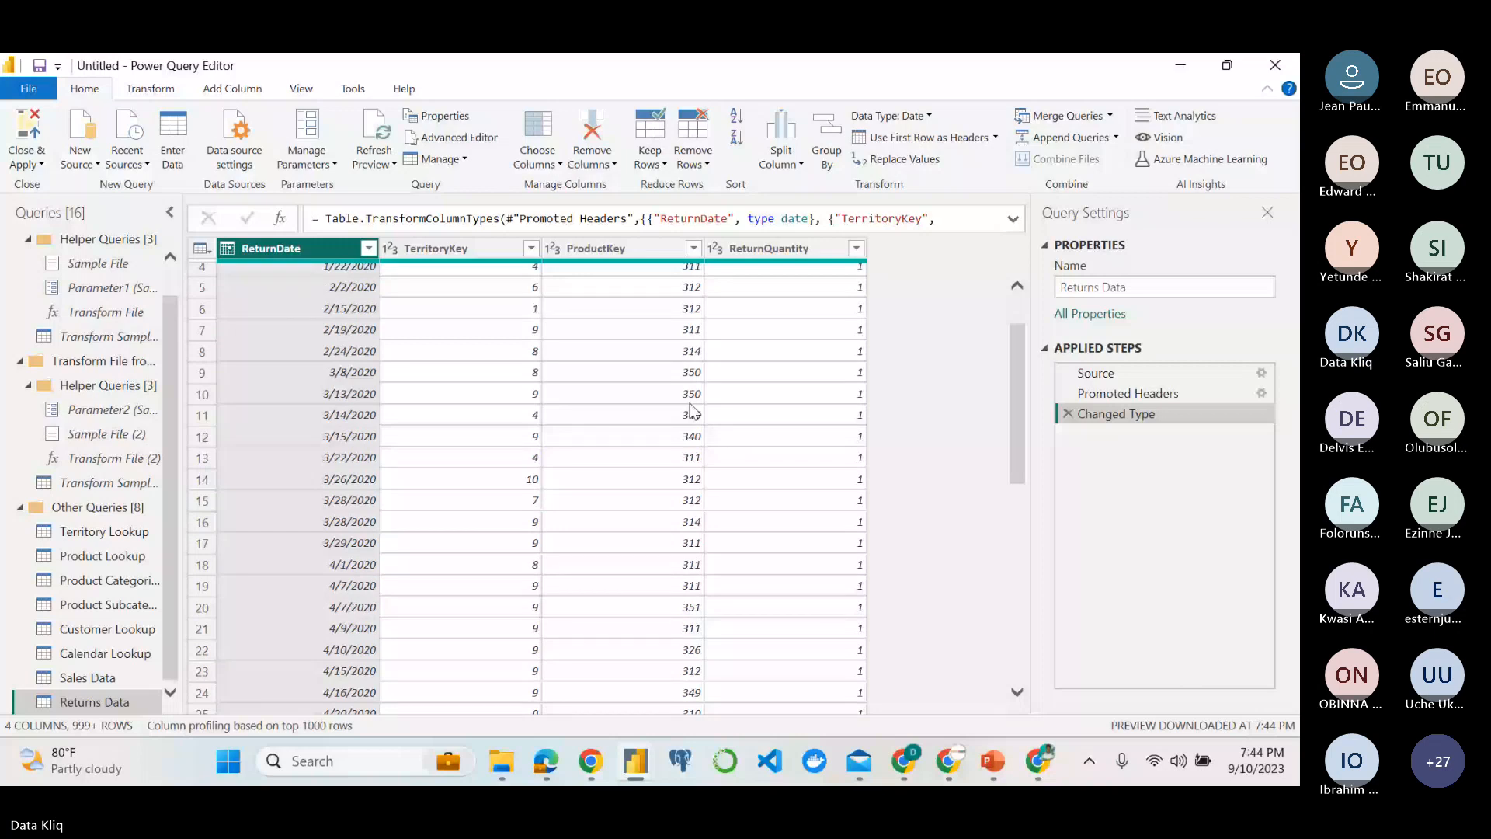
click(27, 133)
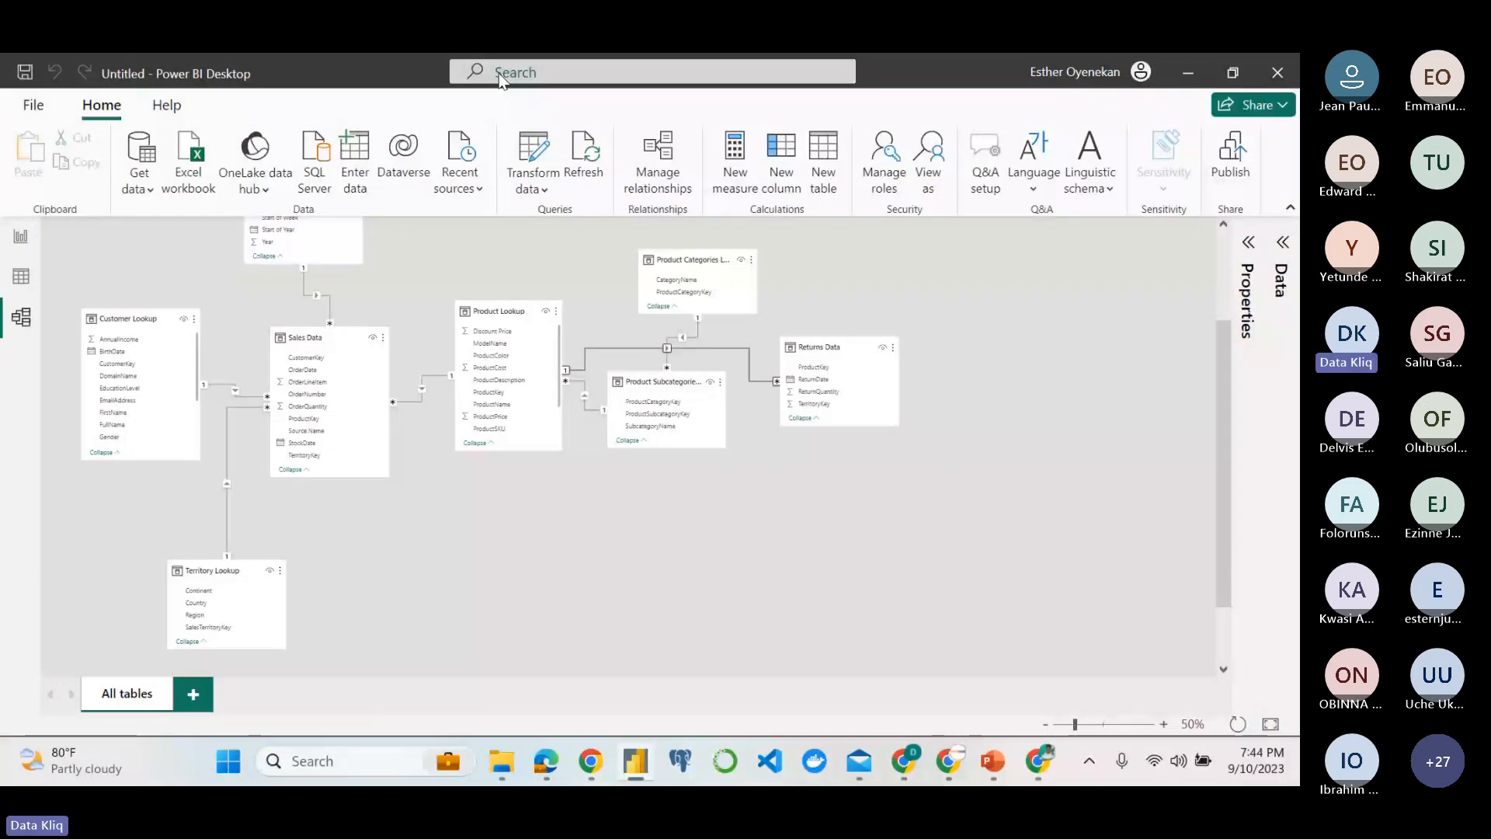
Move the Returns Data table below Product Lookup and delete the relationship between the two tables.
drag(830, 362, 754, 374)
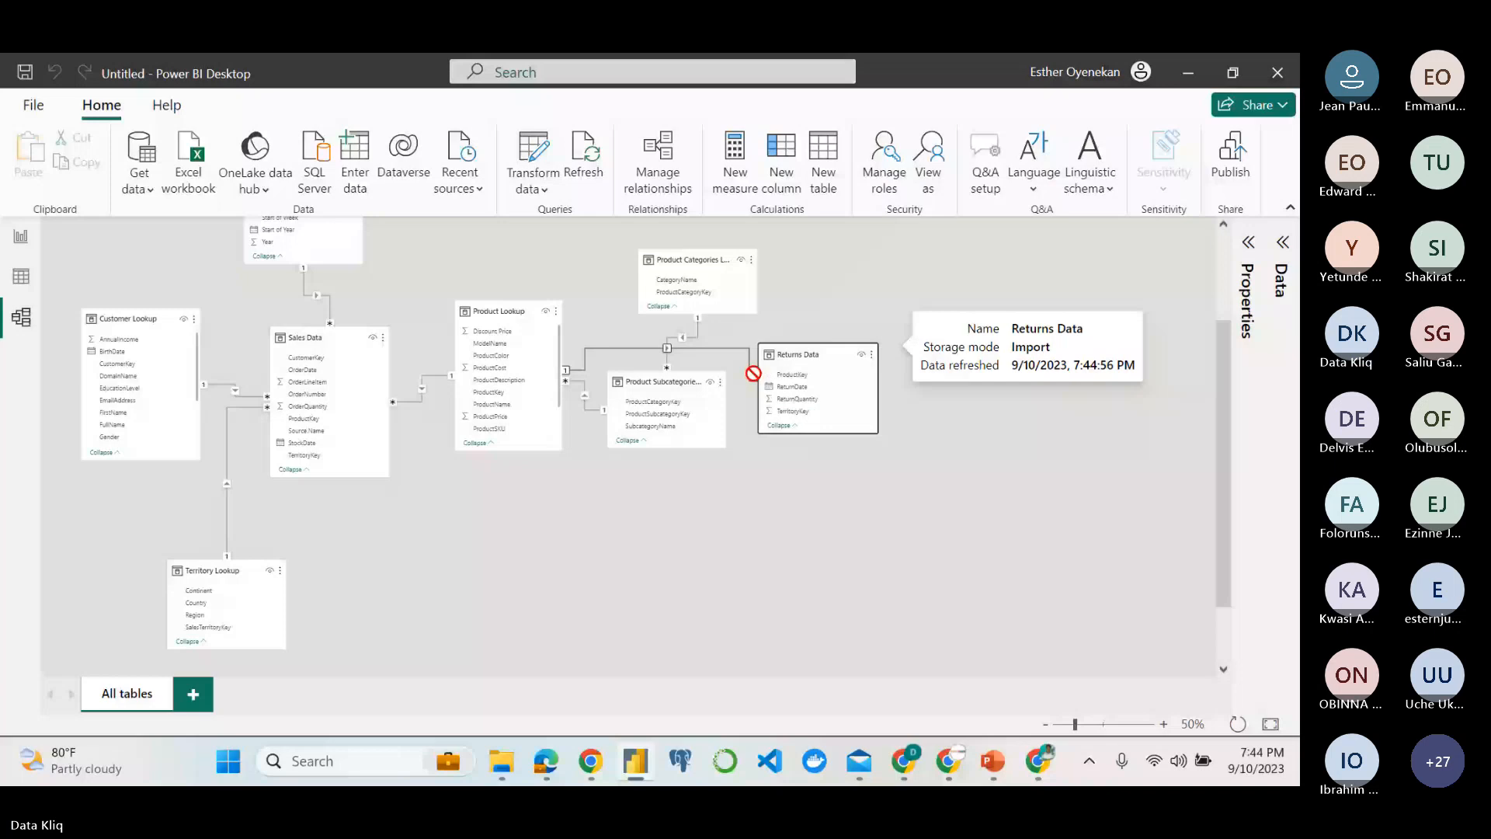
drag(754, 374, 407, 574)
click(510, 491)
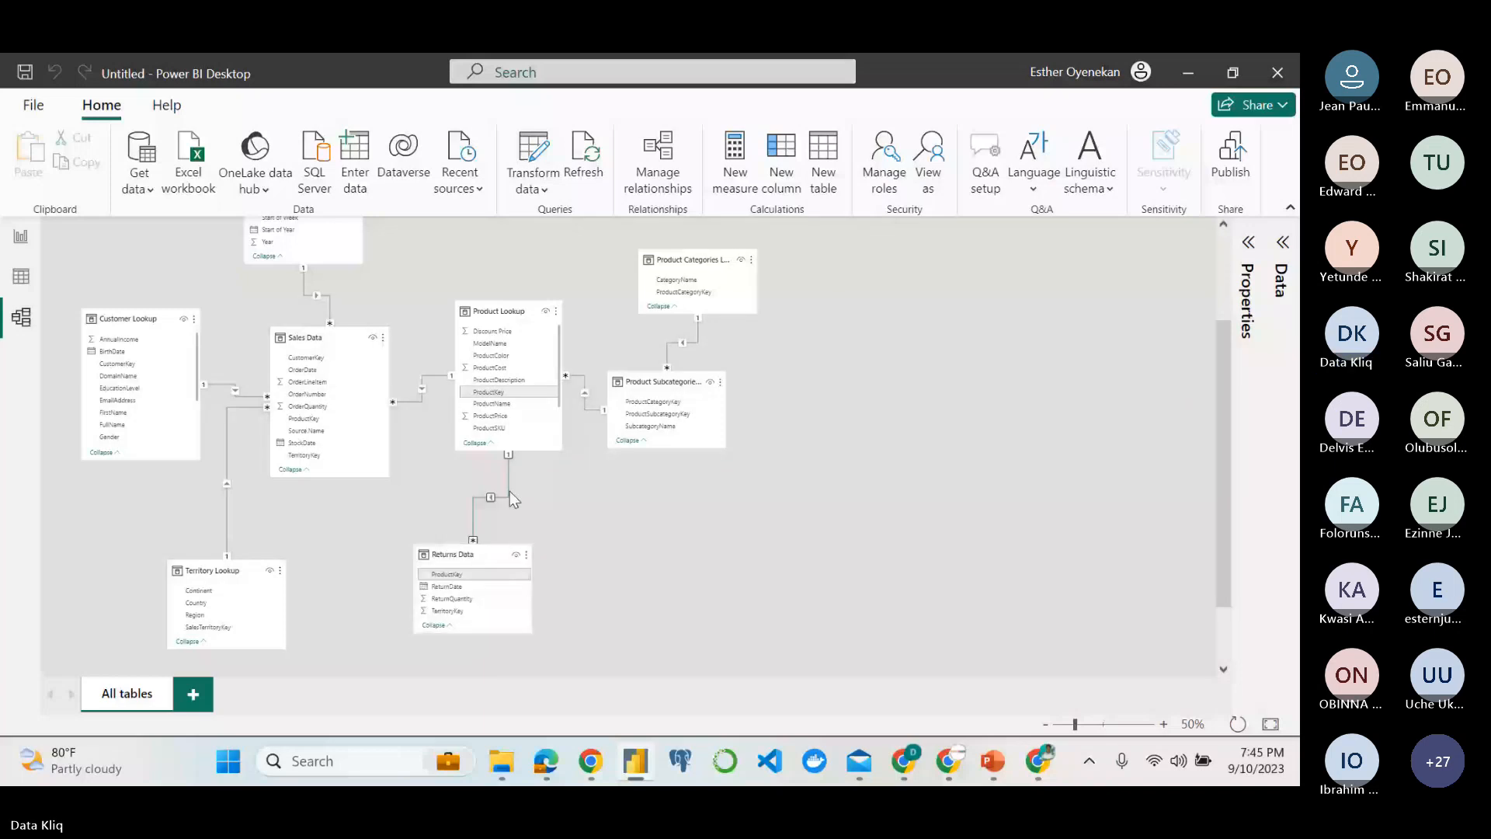
key(Delete)
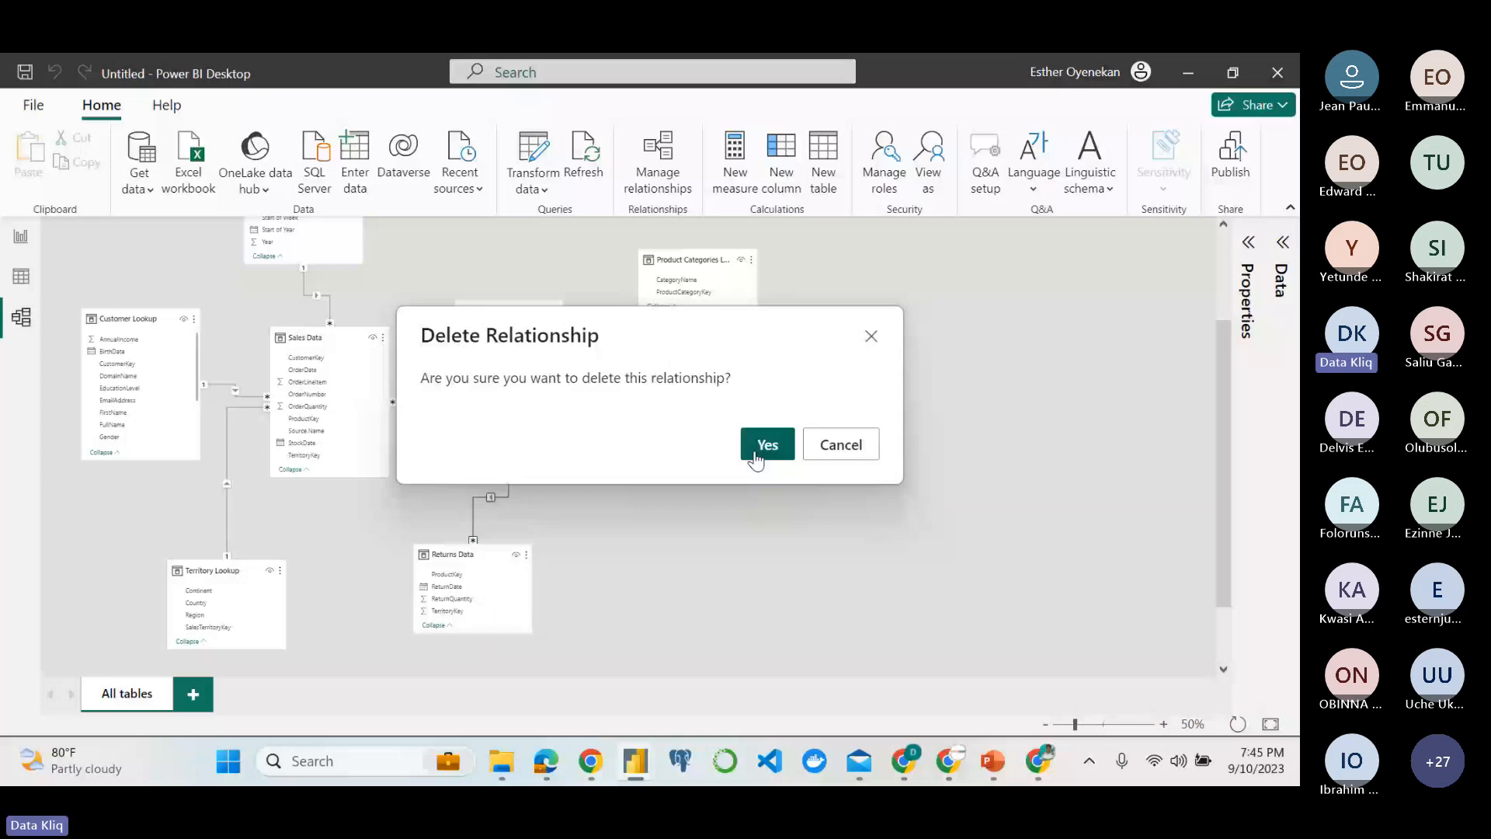
click(756, 458)
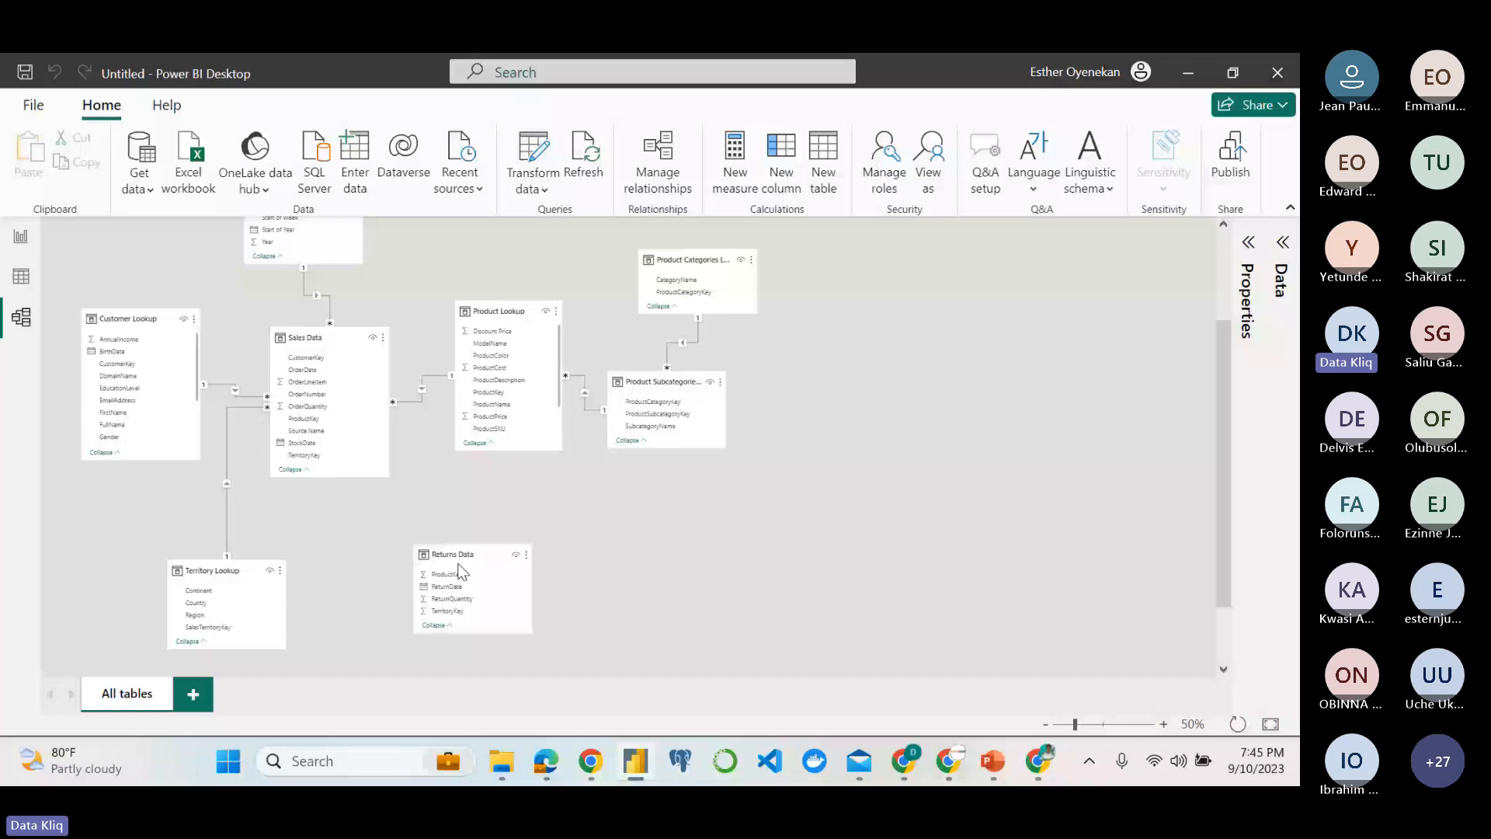
Place Returns Data just below Sales Data and relate its ProductKey to ProductKey in Product Lookup.
drag(459, 568, 410, 533)
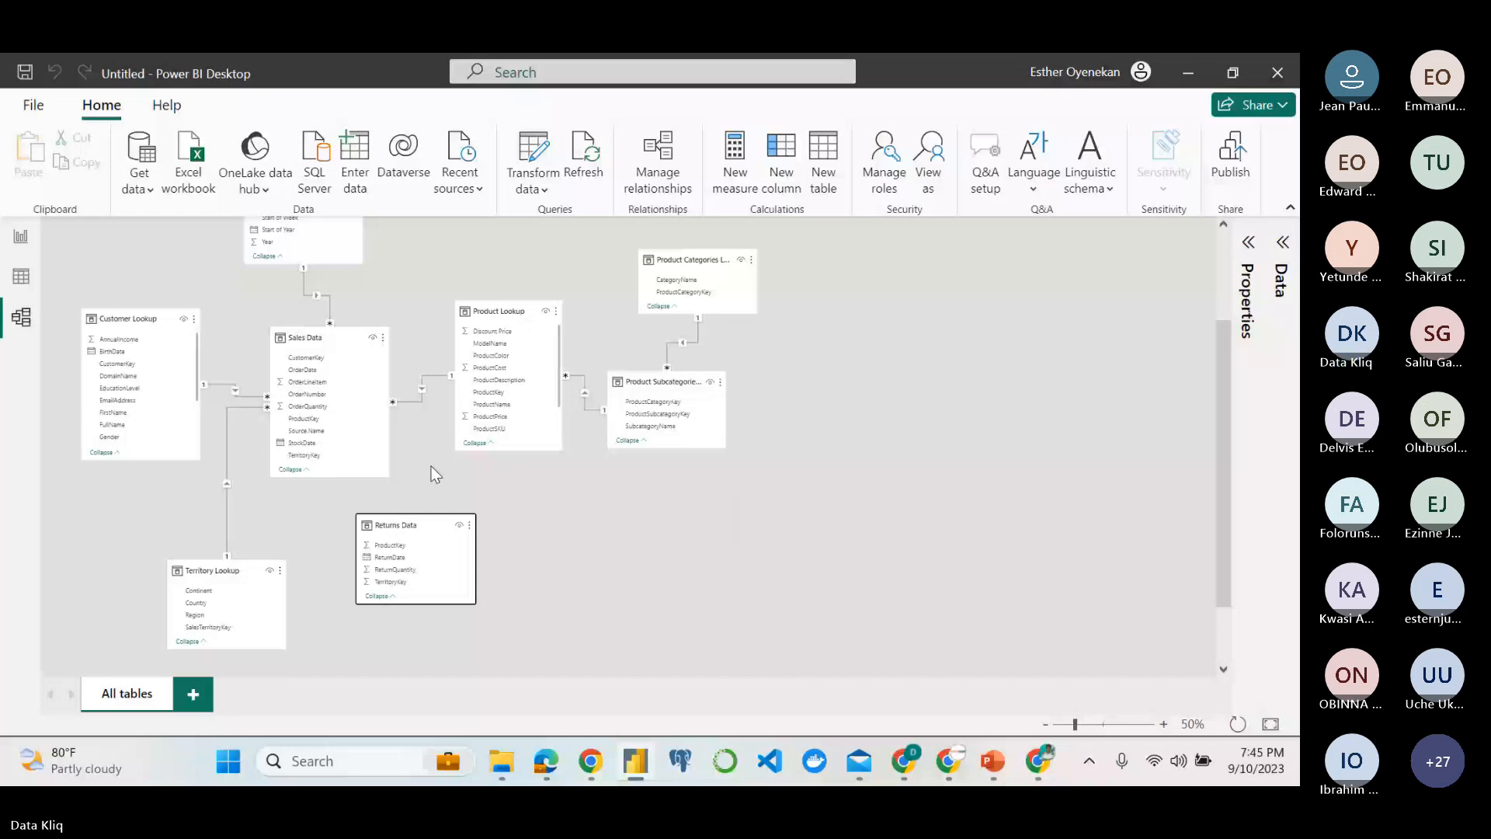
scroll(431, 468, up, 1)
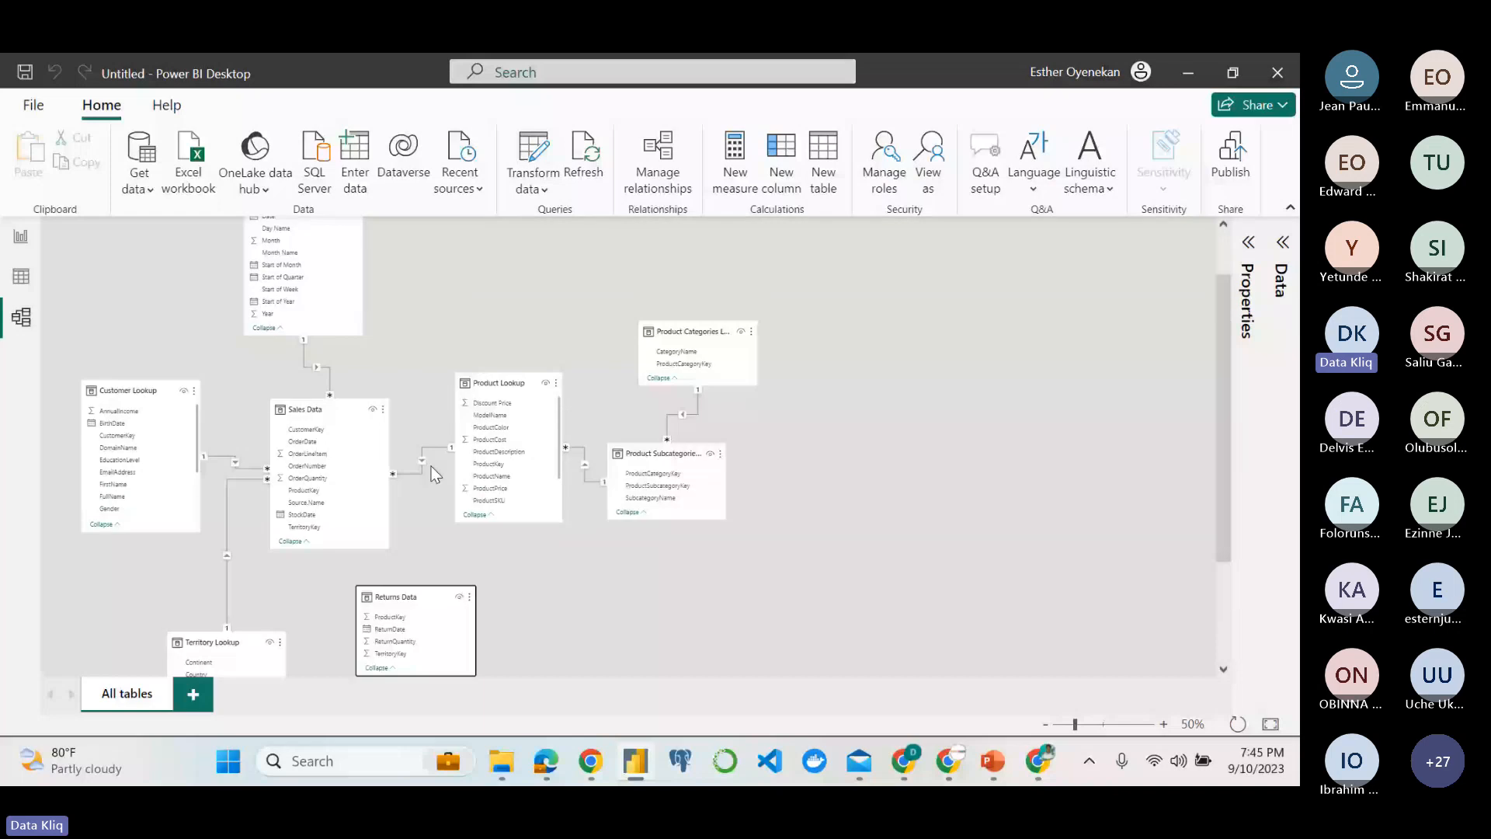
scroll(434, 475, down, 1)
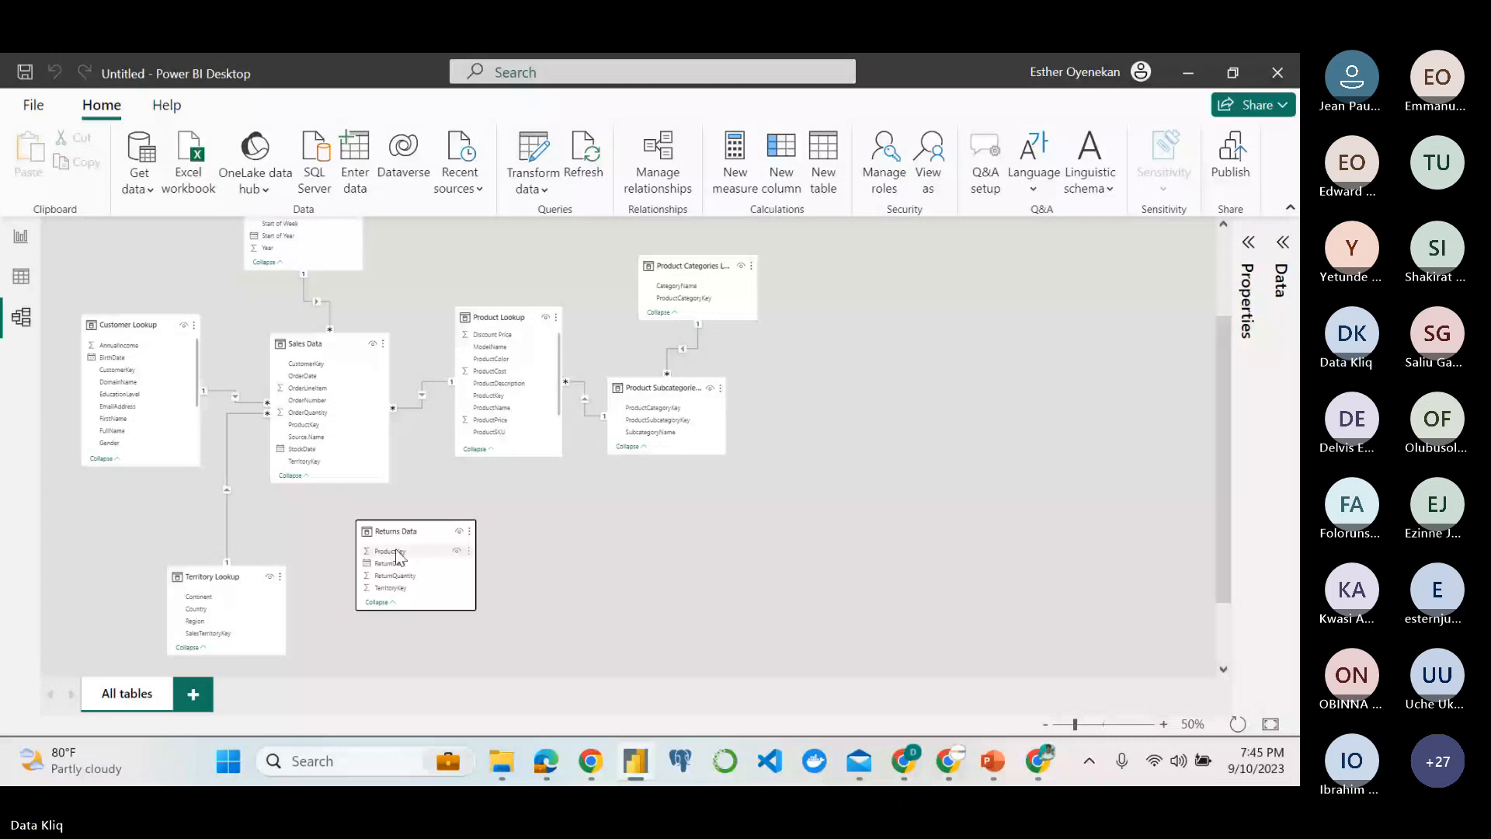
drag(396, 552, 491, 395)
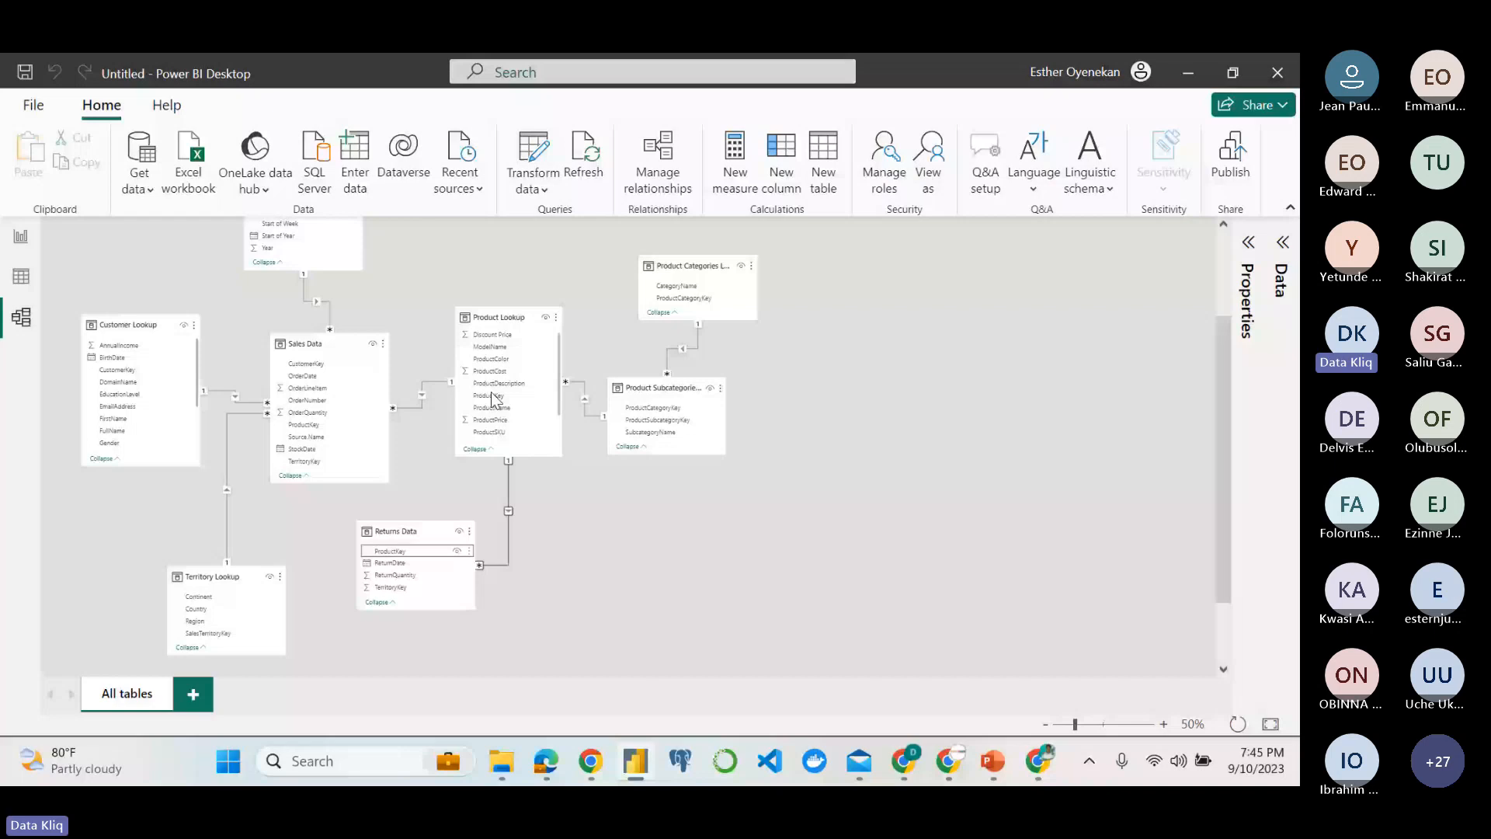
Move the Calendar Lookup table slightly down and to the right, directly above Sales Data.
scroll(347, 278, up, 2)
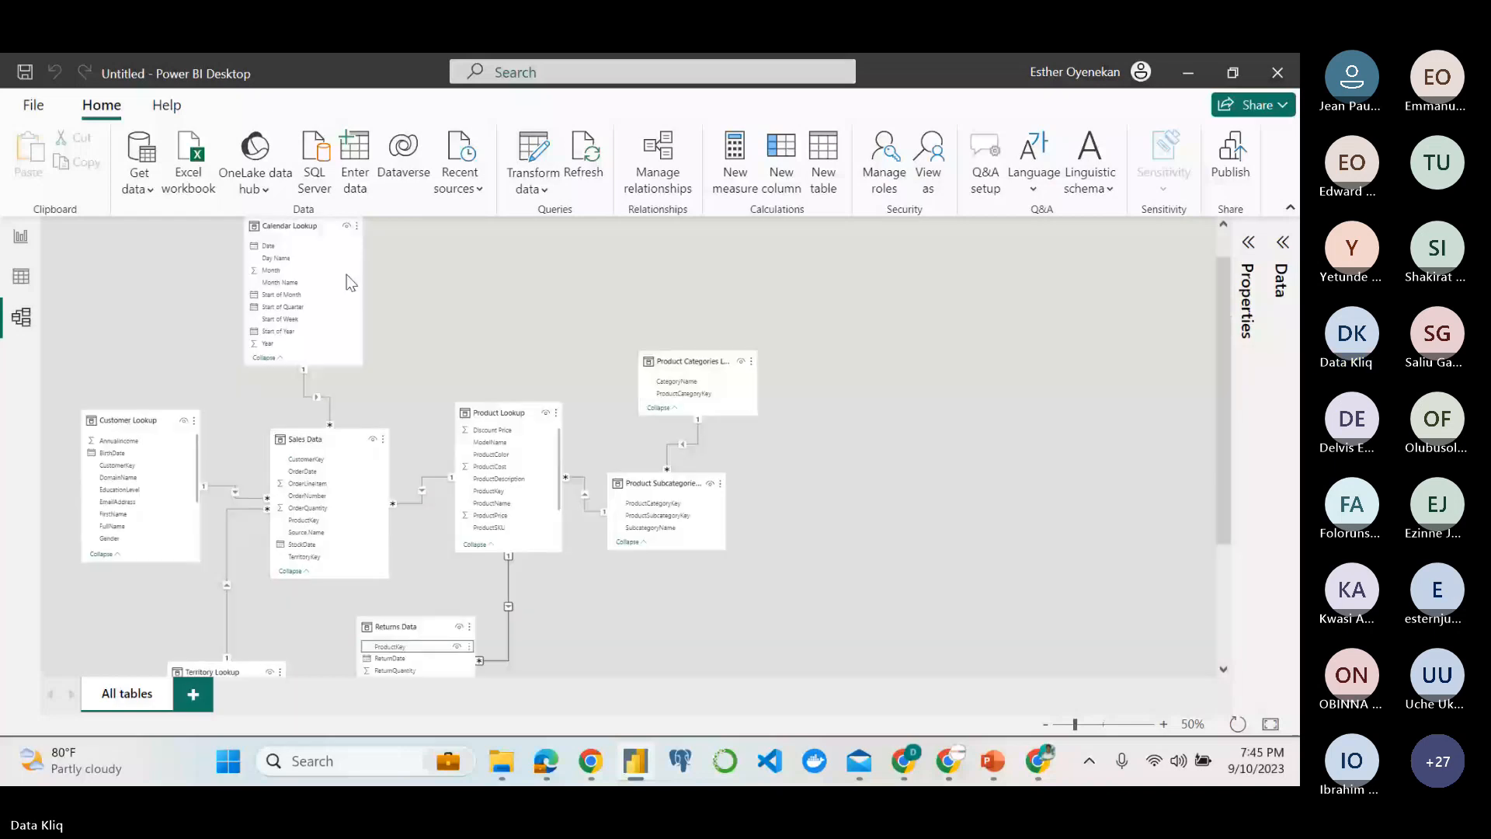
drag(304, 231, 340, 270)
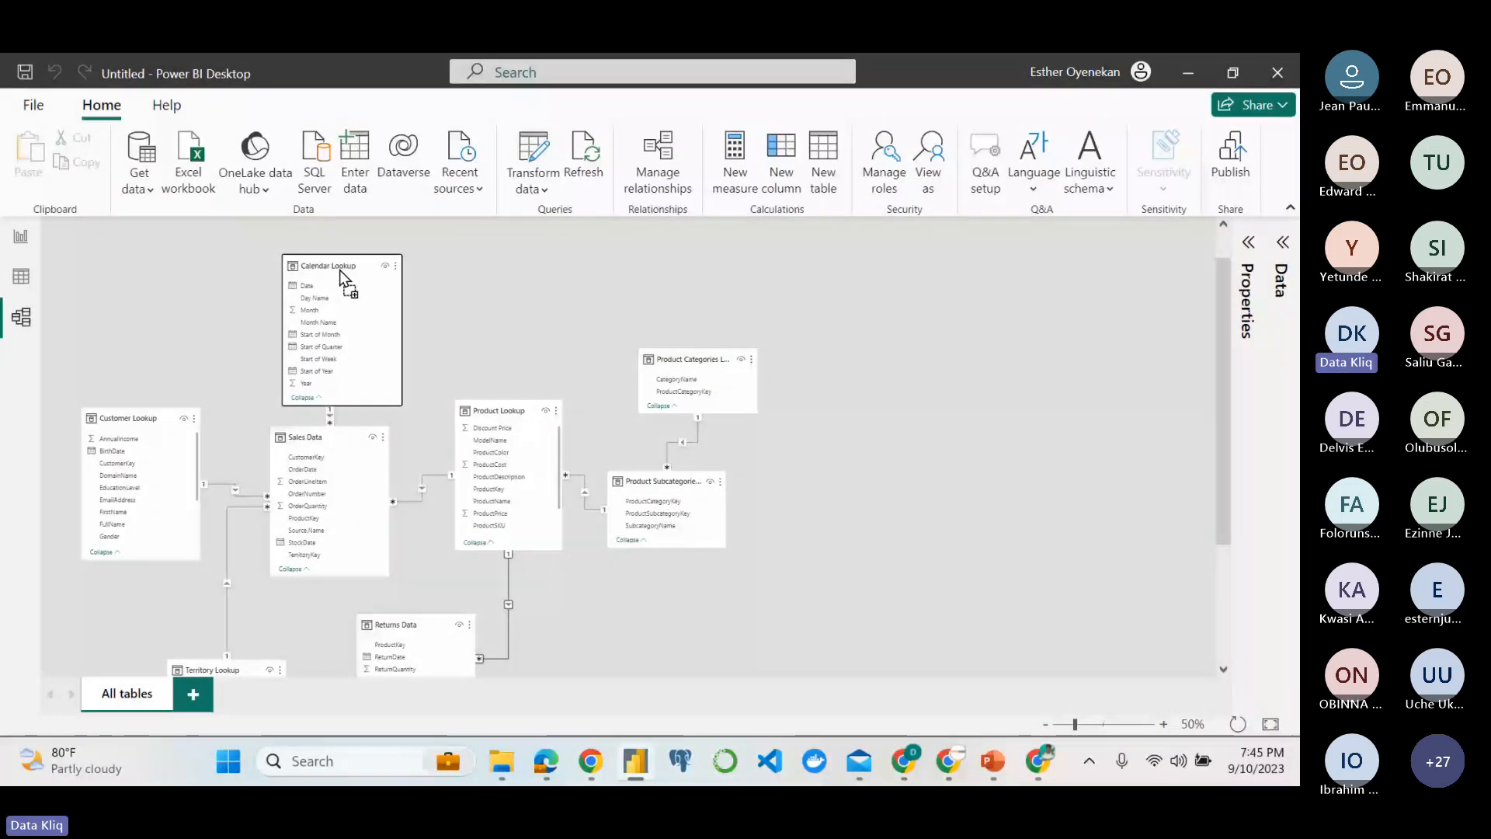
scroll(409, 636, down, 1)
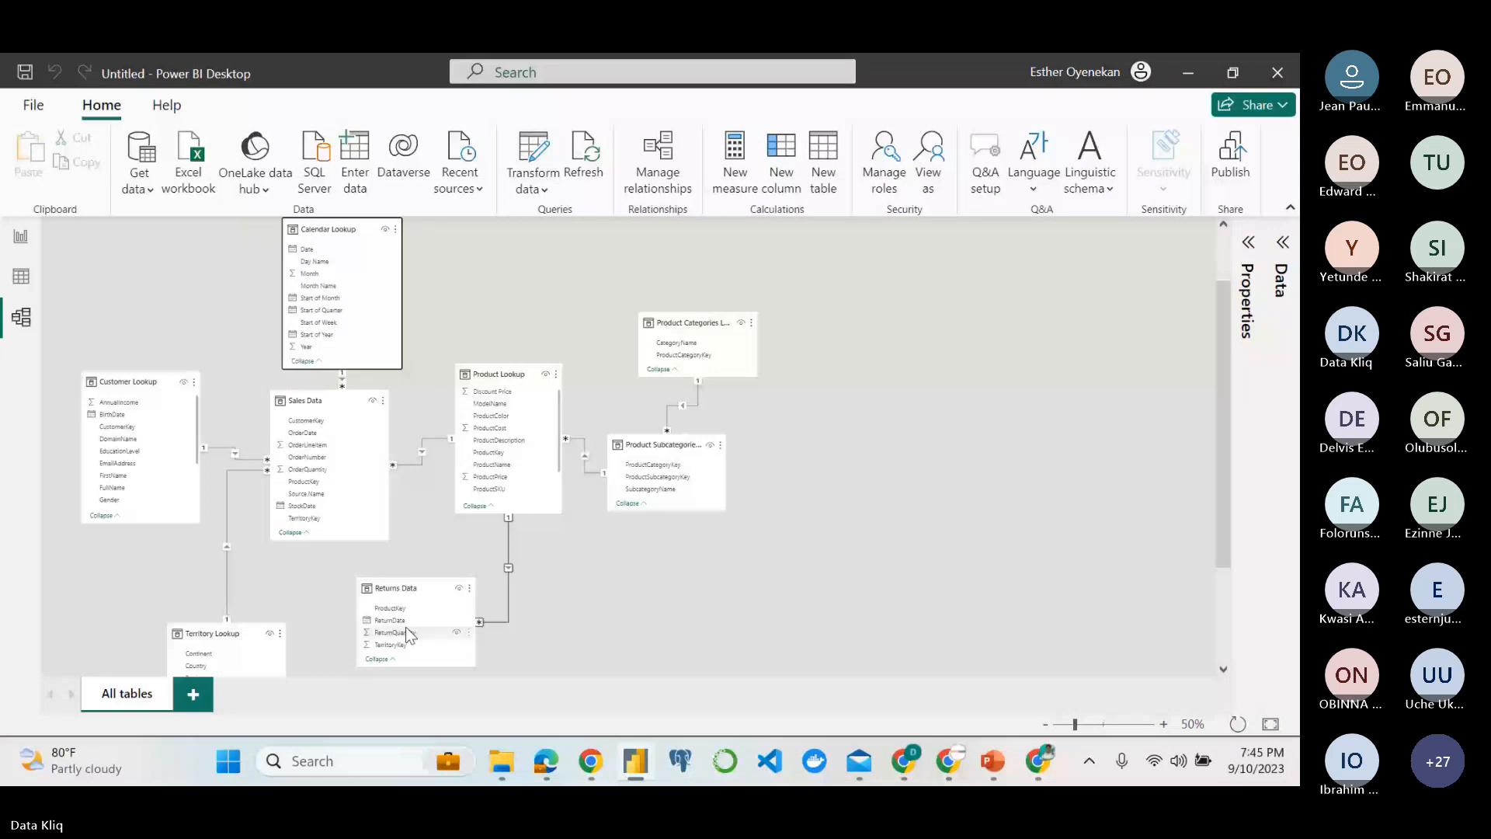
scroll(410, 635, down, 1)
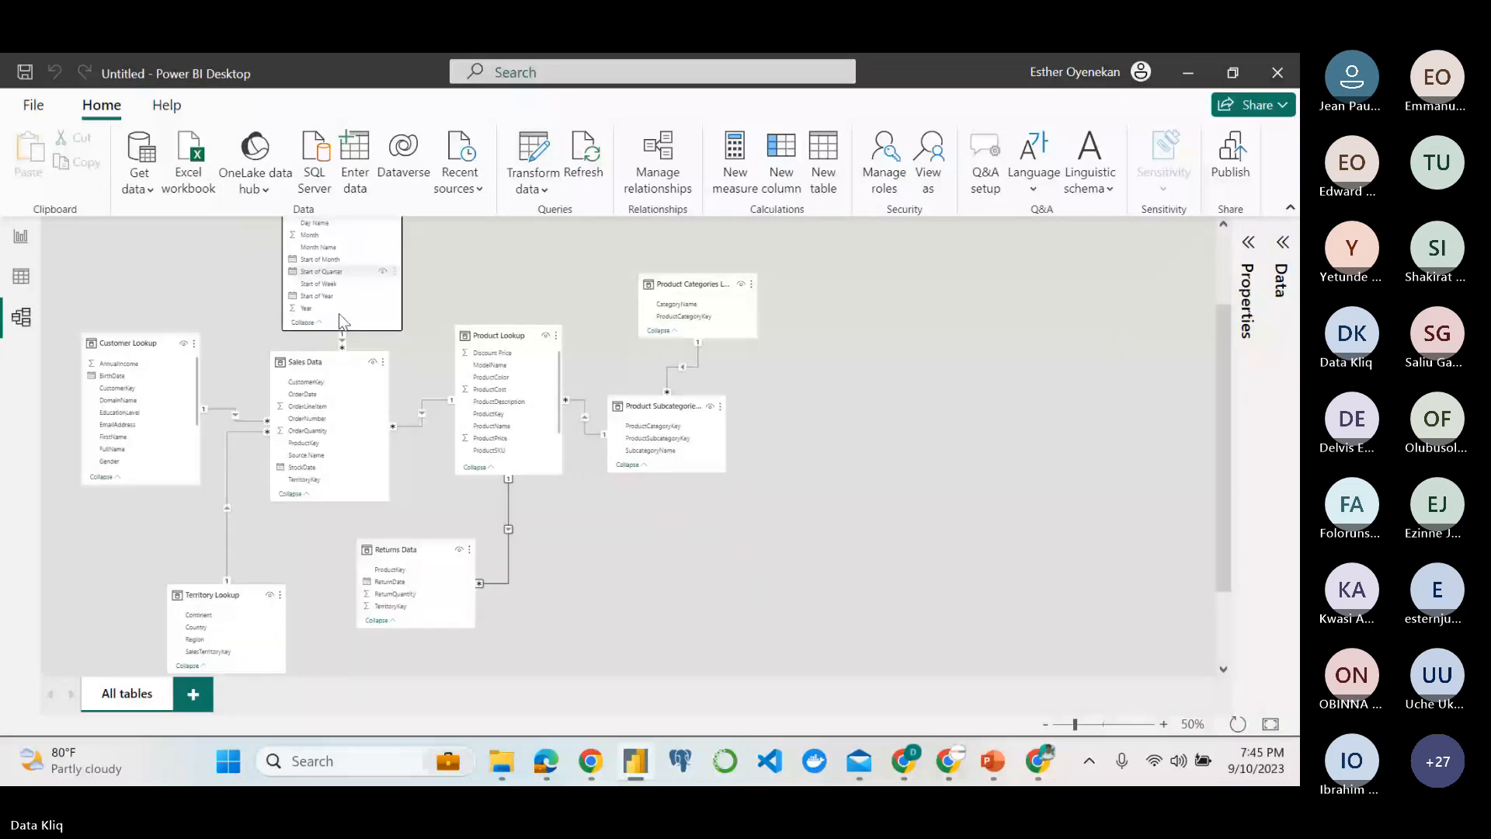
Move Returns Data beside Calendar Lookup, above Product Lookup, and relate Calendar Lookup's Date to Returns Data's ReturnDate.
scroll(390, 622, up, 1)
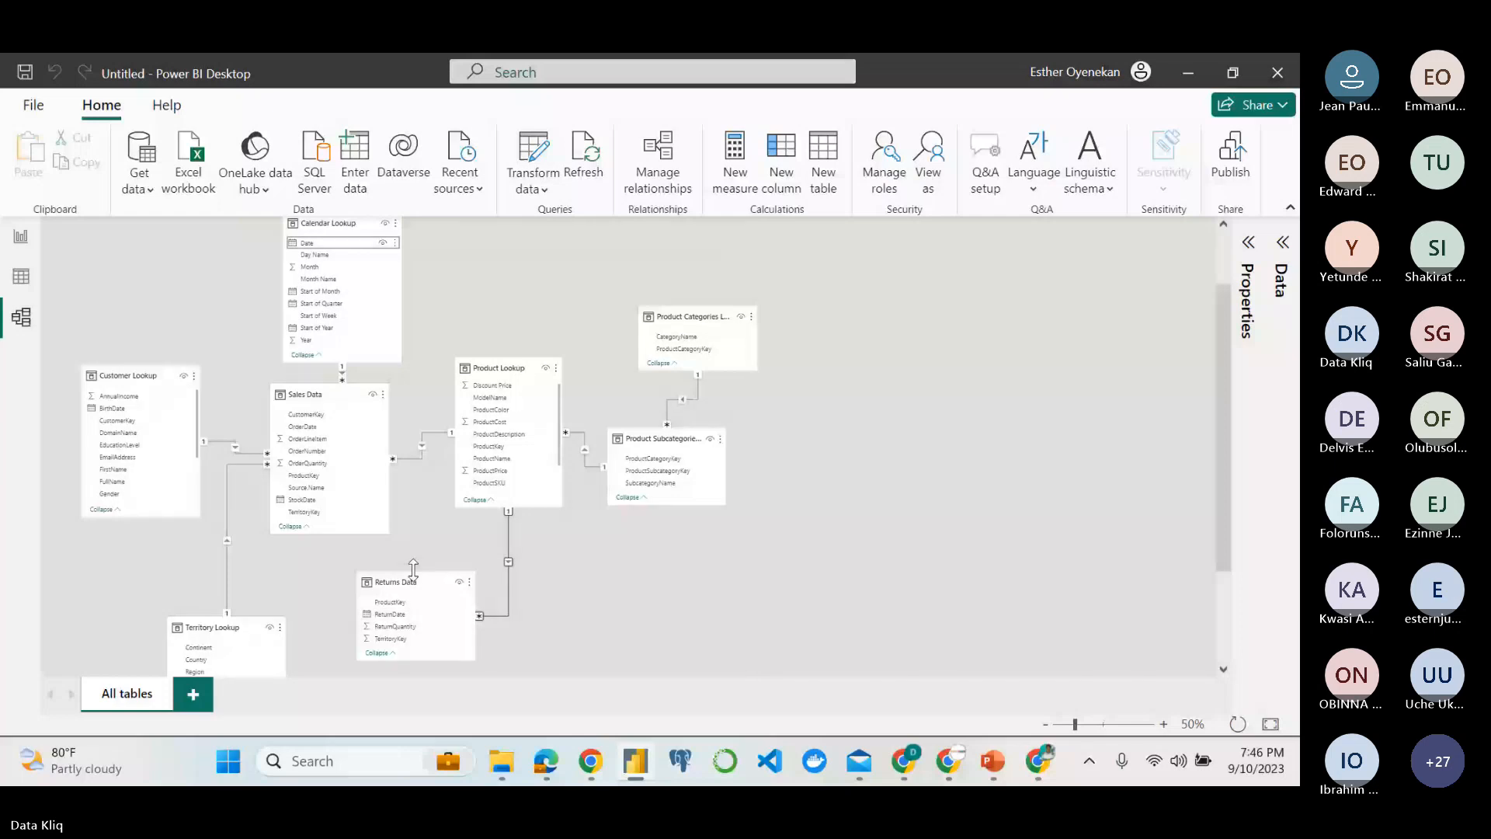
drag(409, 584, 443, 259)
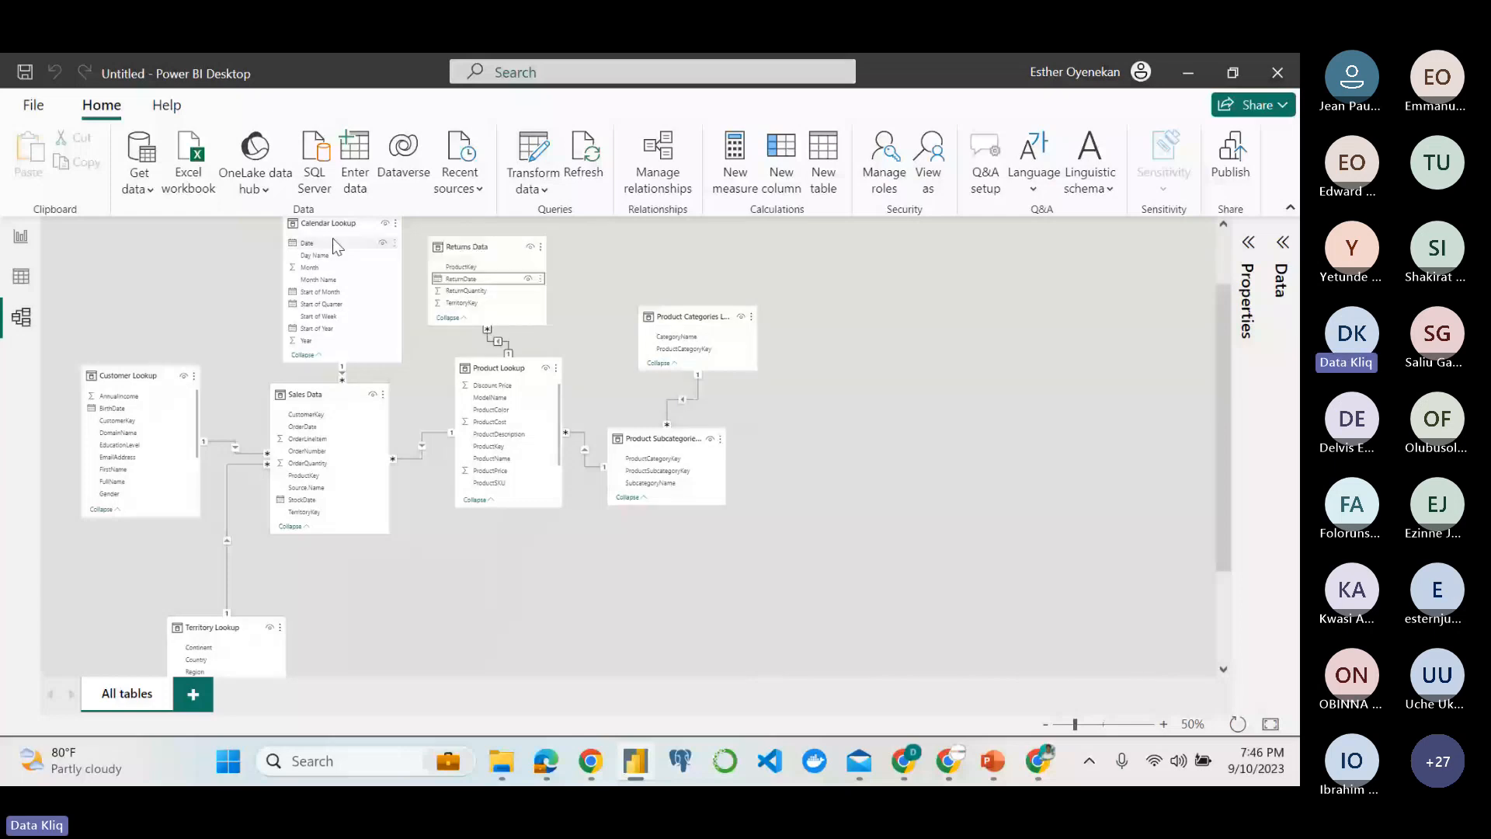
drag(332, 243, 491, 277)
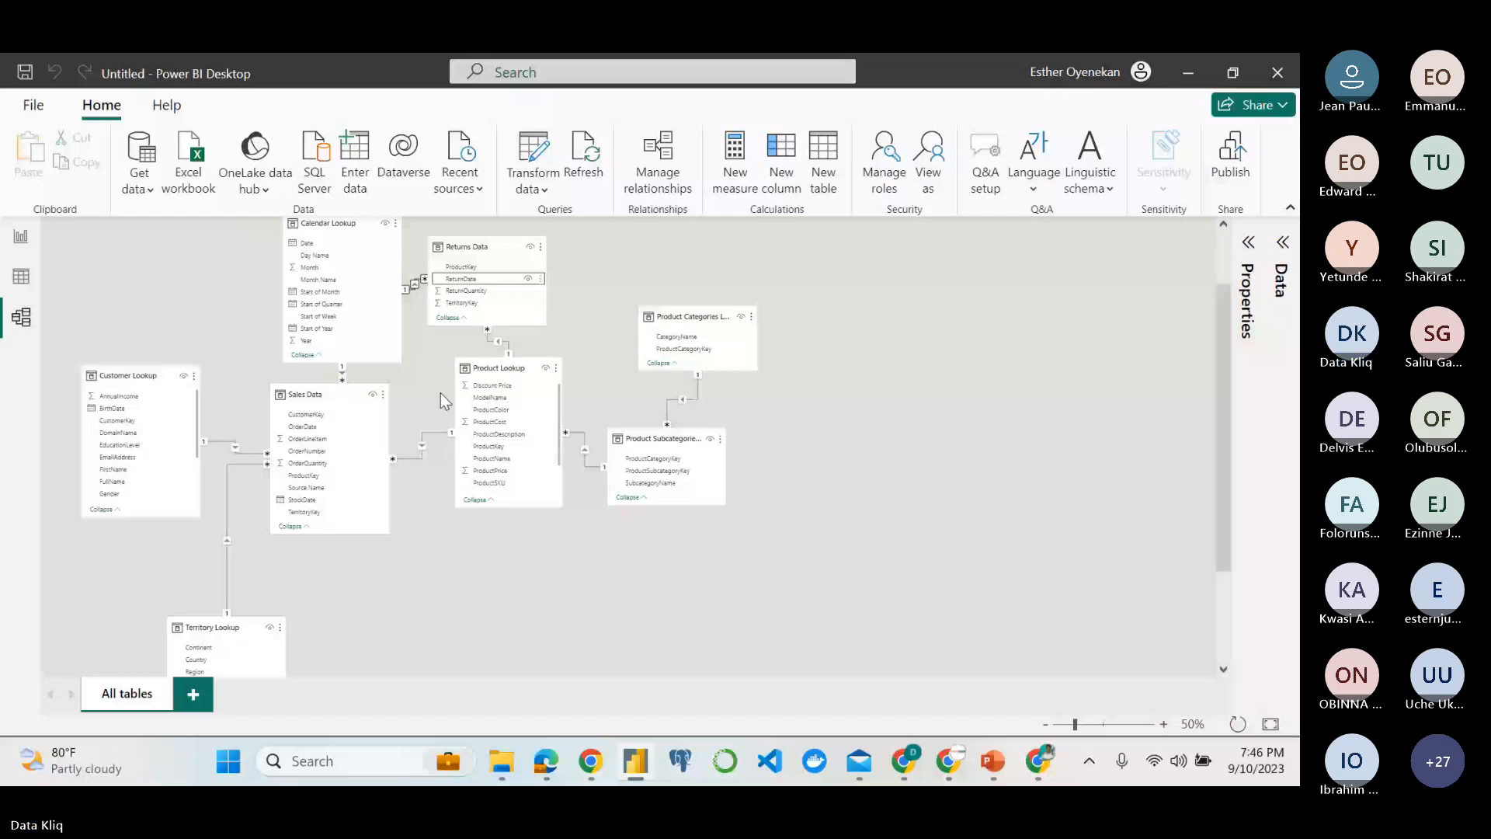
Move Returns Data below Product Lookup, place Territory Lookup beside it, and relate SalesTerritoryKey to Returns Data's TerritoryKey.
drag(485, 242, 414, 581)
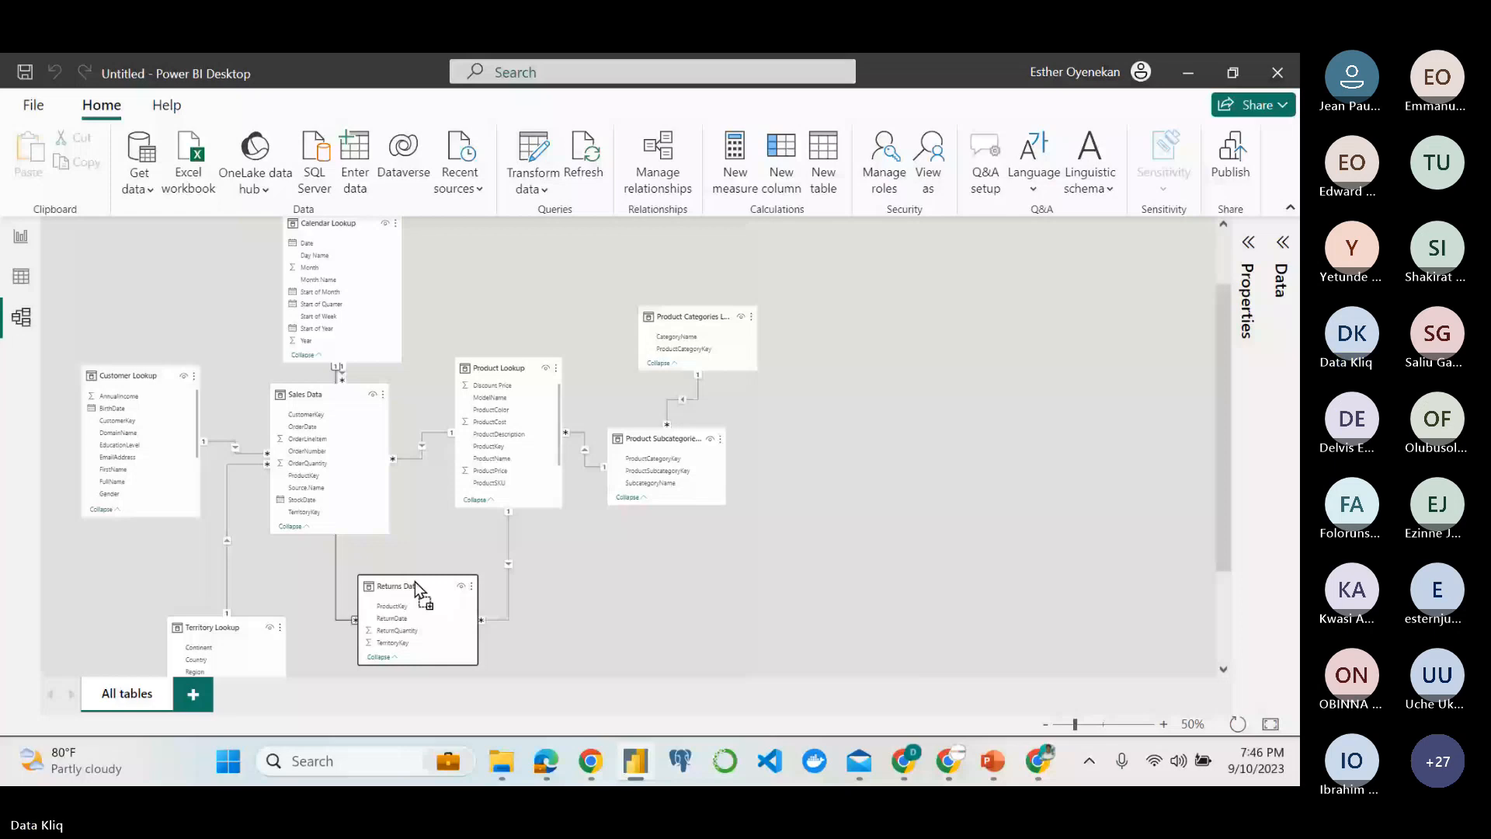
drag(415, 581, 444, 577)
scroll(444, 577, down, 1)
drag(212, 530, 224, 485)
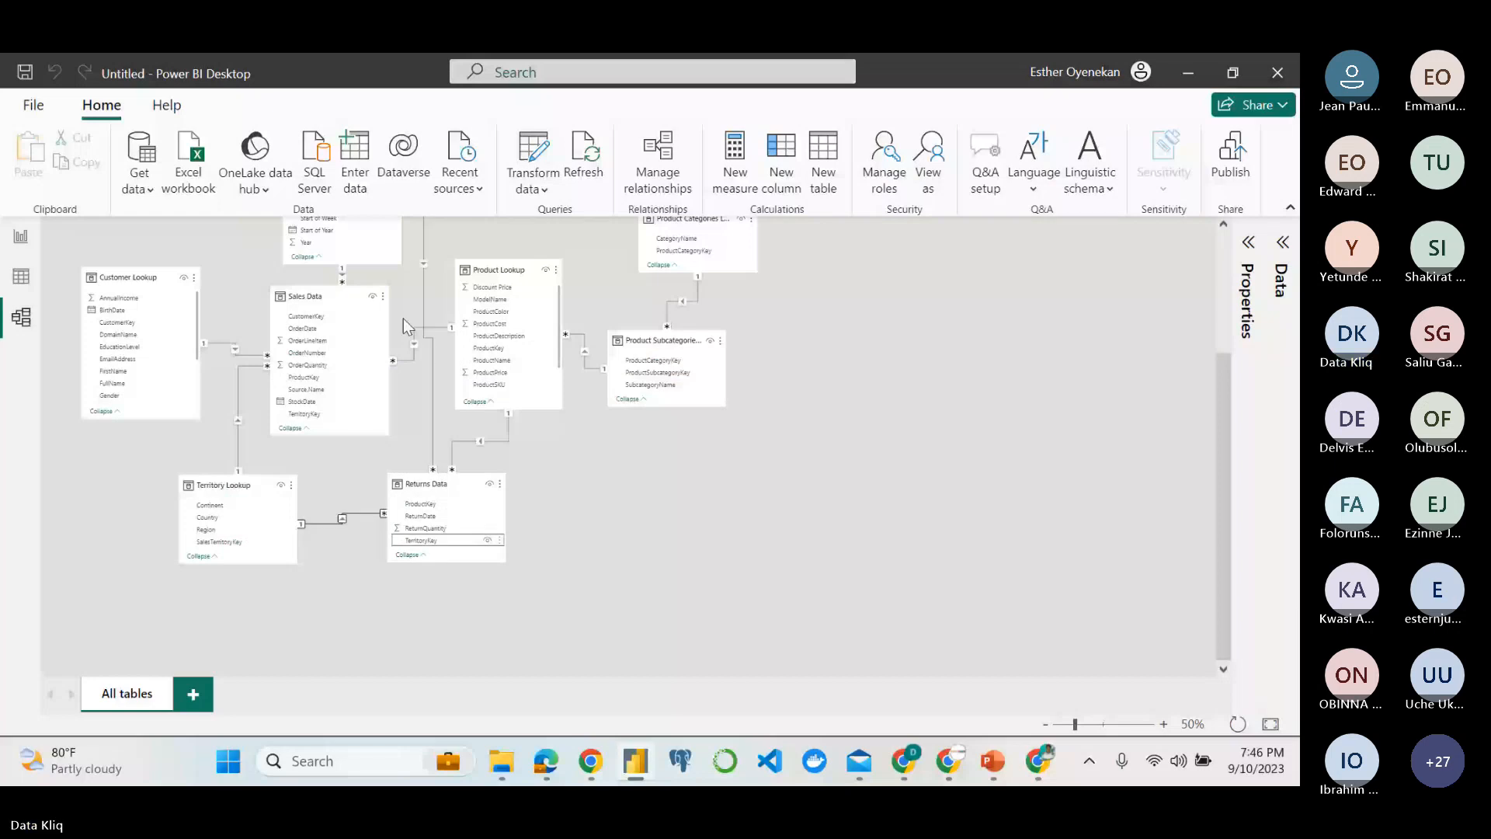
Examine how Sales Data and Returns Data connect to the shared lookup tables in the model.
scroll(611, 491, up, 1)
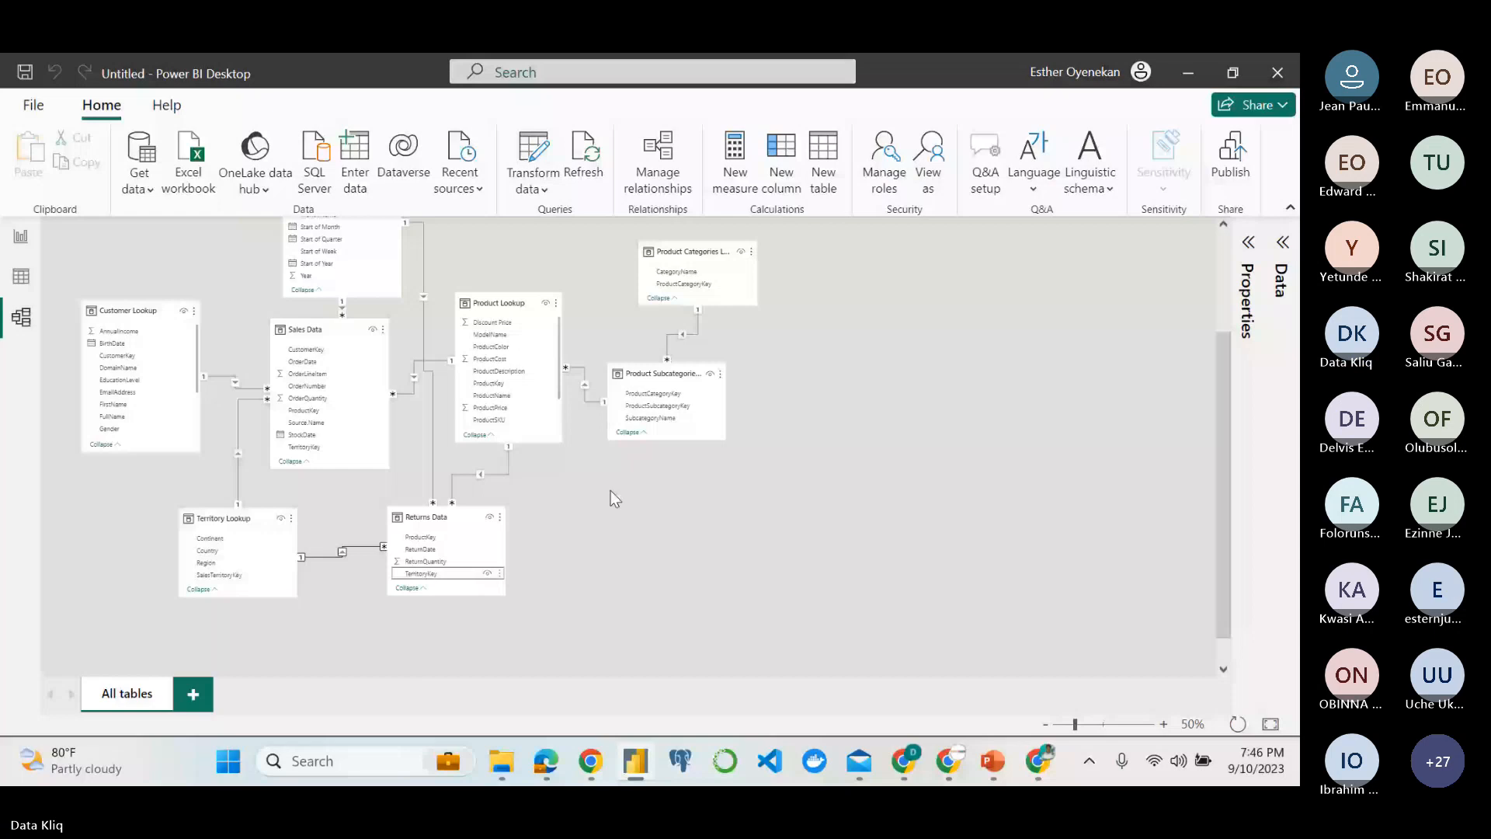
scroll(611, 491, up, 1)
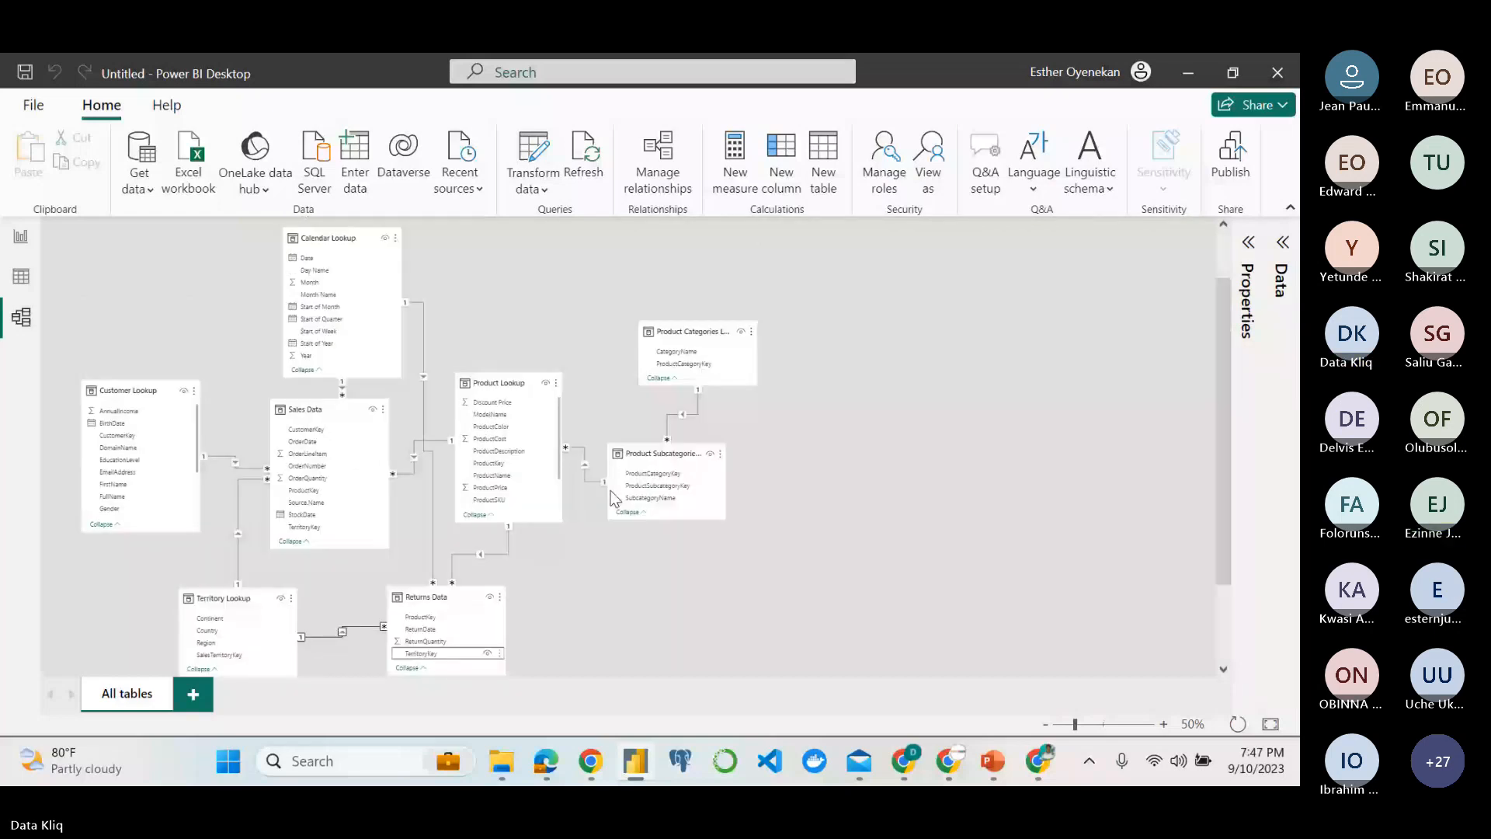
scroll(611, 497, up, 1)
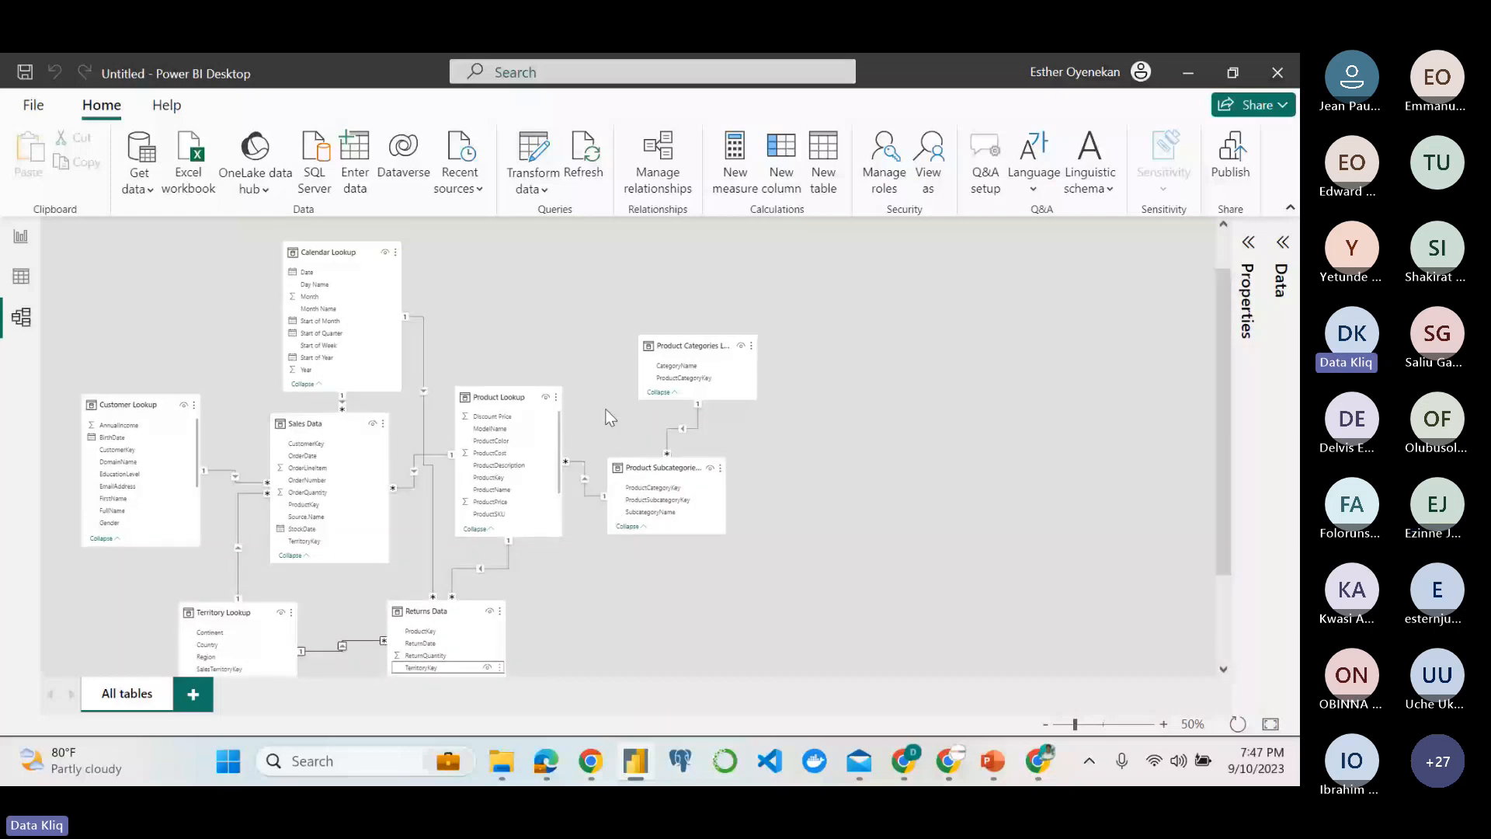
scroll(611, 417, up, 1)
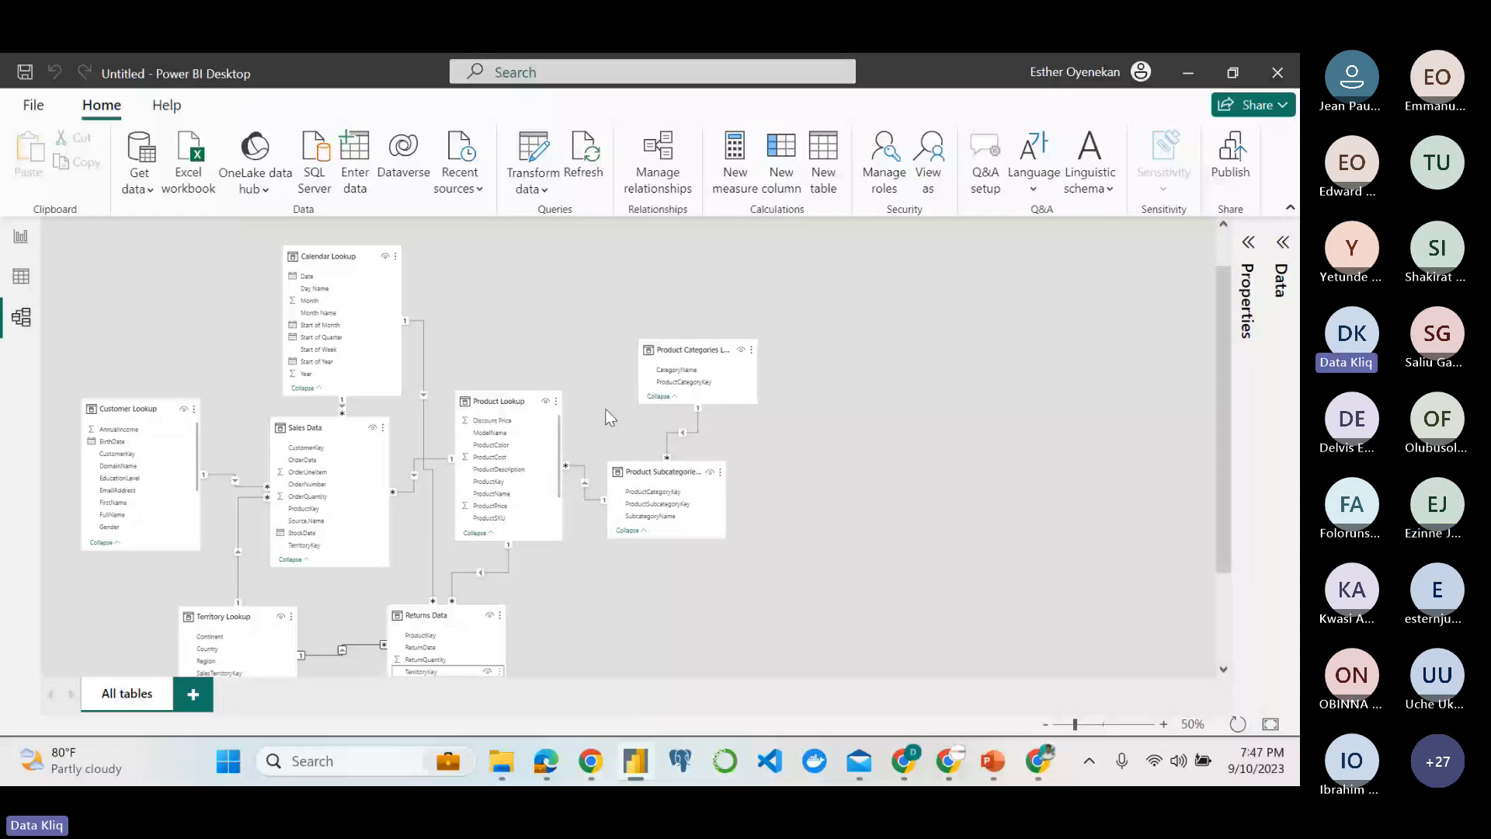
scroll(611, 418, down, 2)
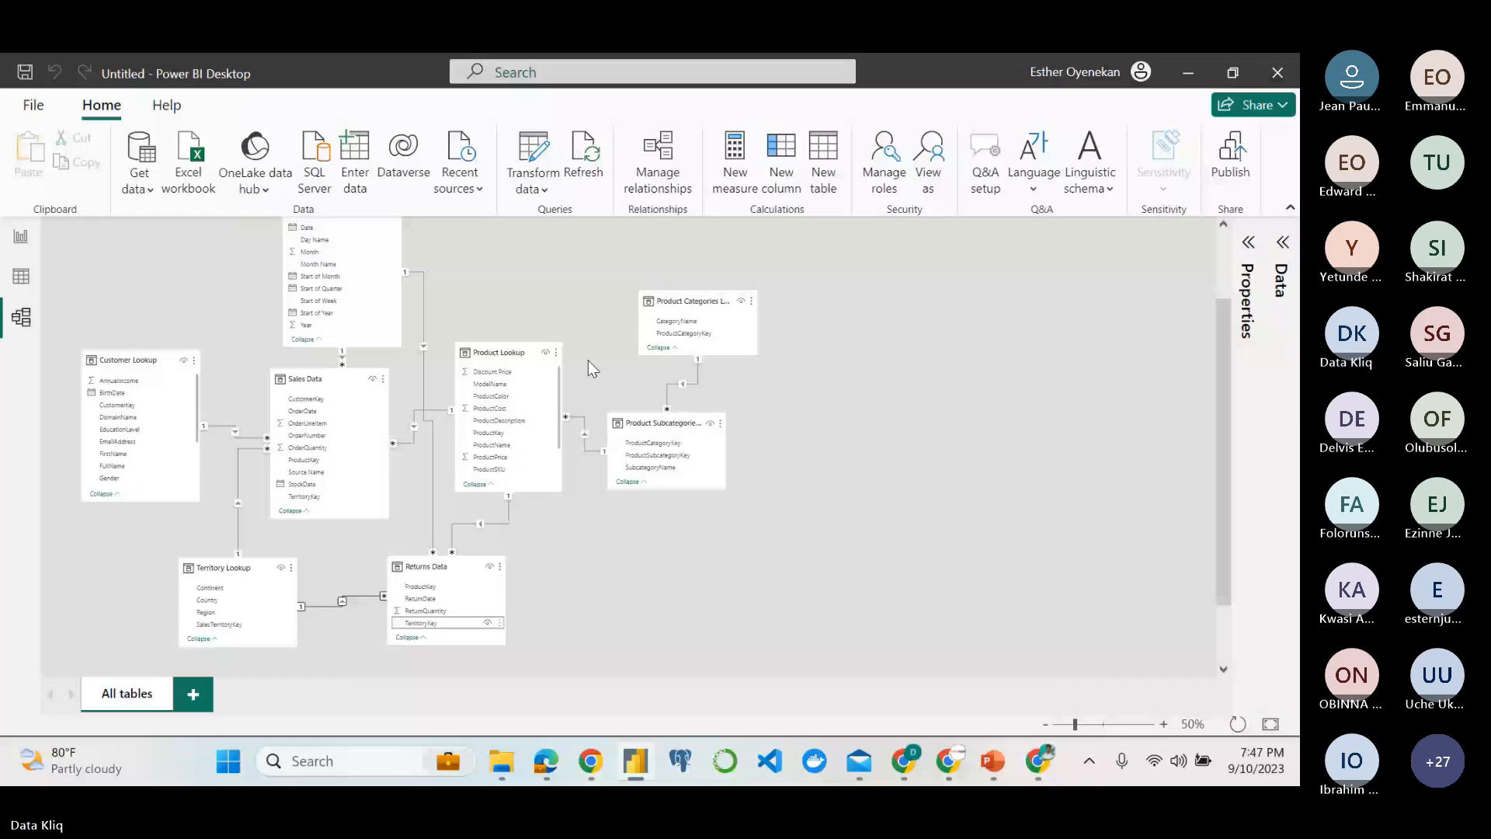
scroll(589, 361, up, 1)
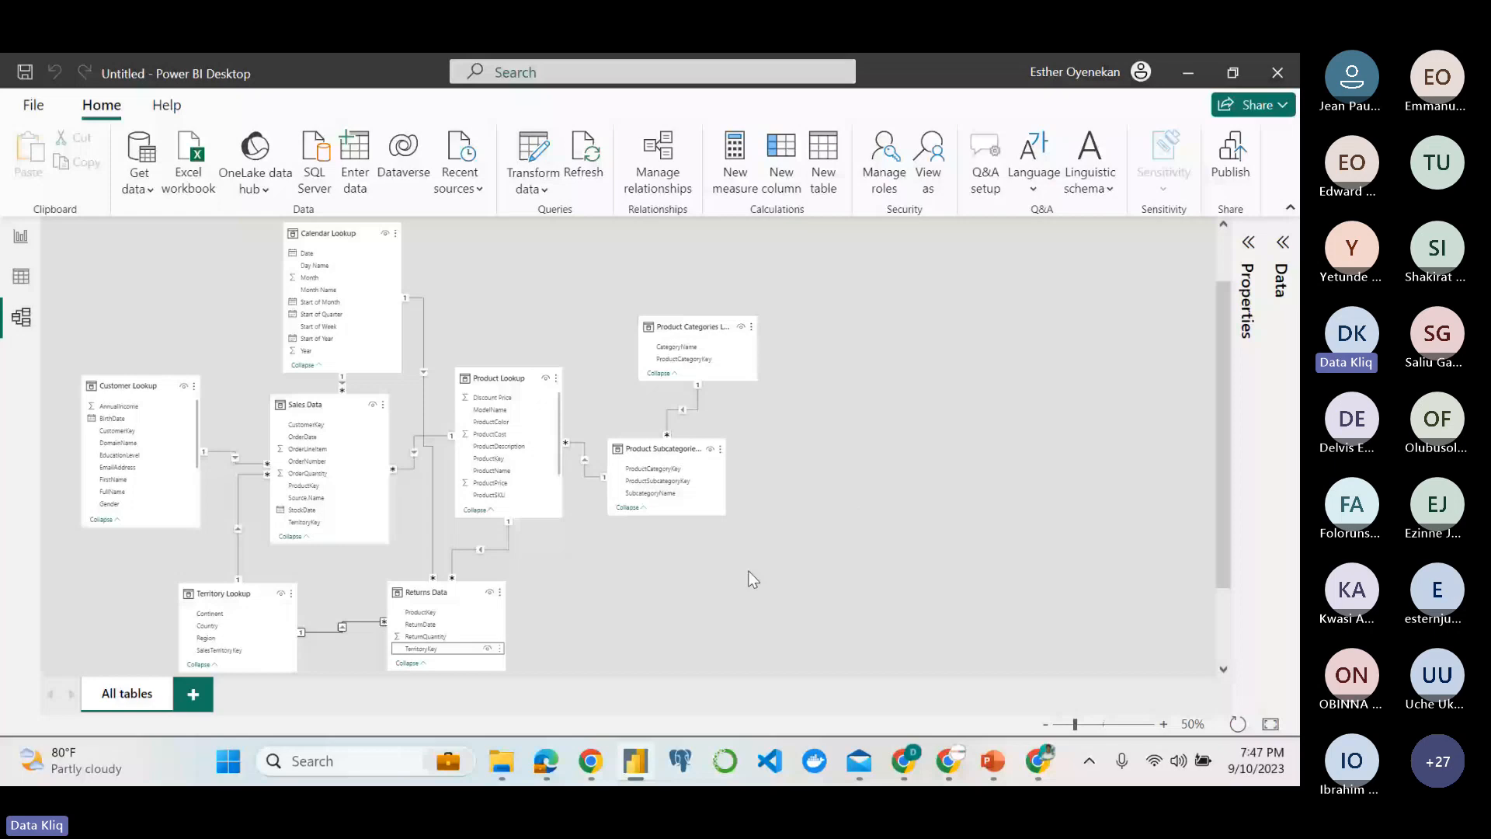
Switch to the Teams meeting, allow microphones for attendees with raised hands, and return to the model in Power BI Desktop.
key(alt+Tab)
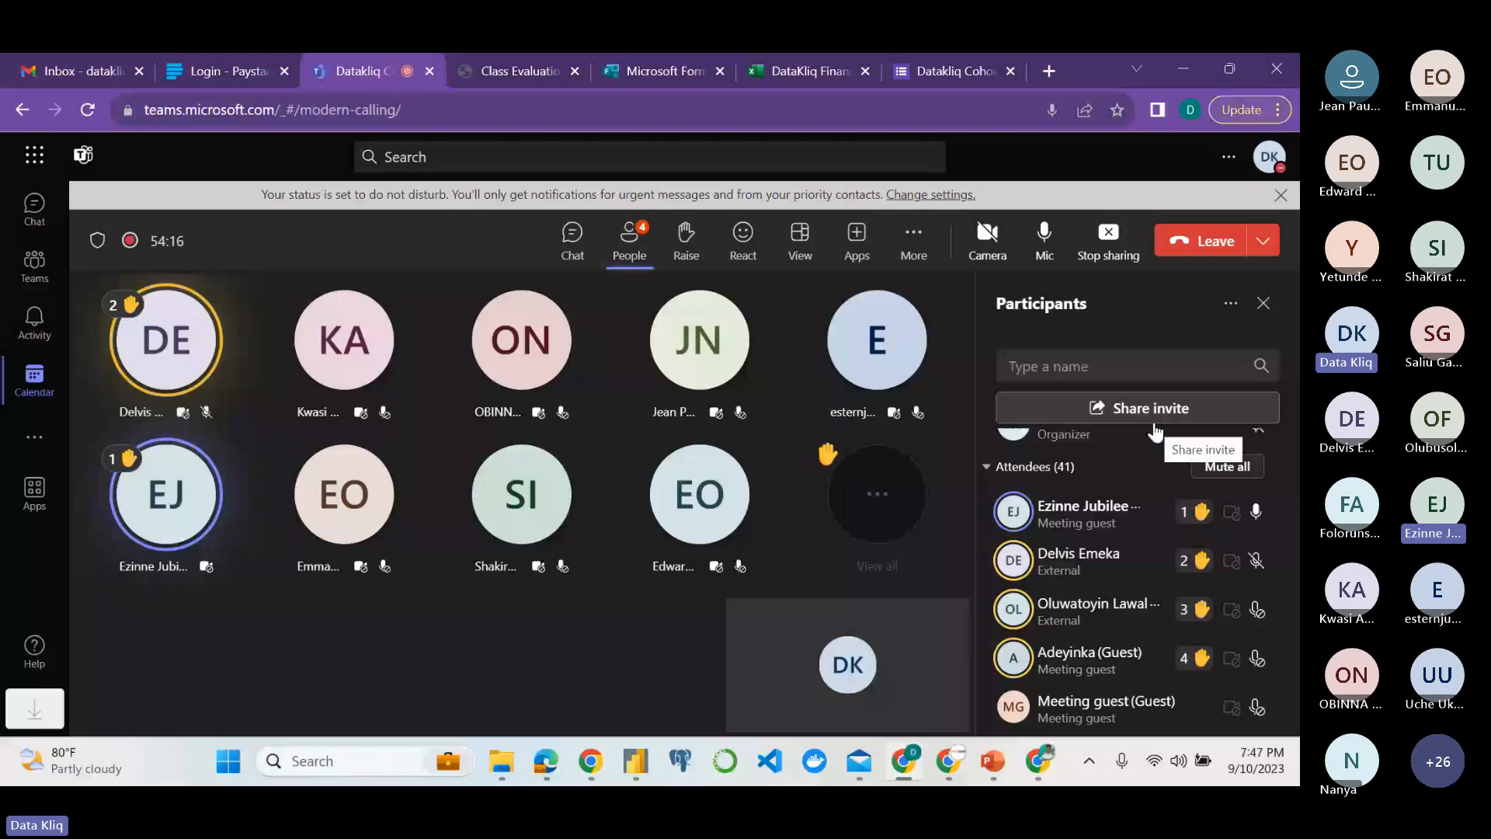
click(1242, 564)
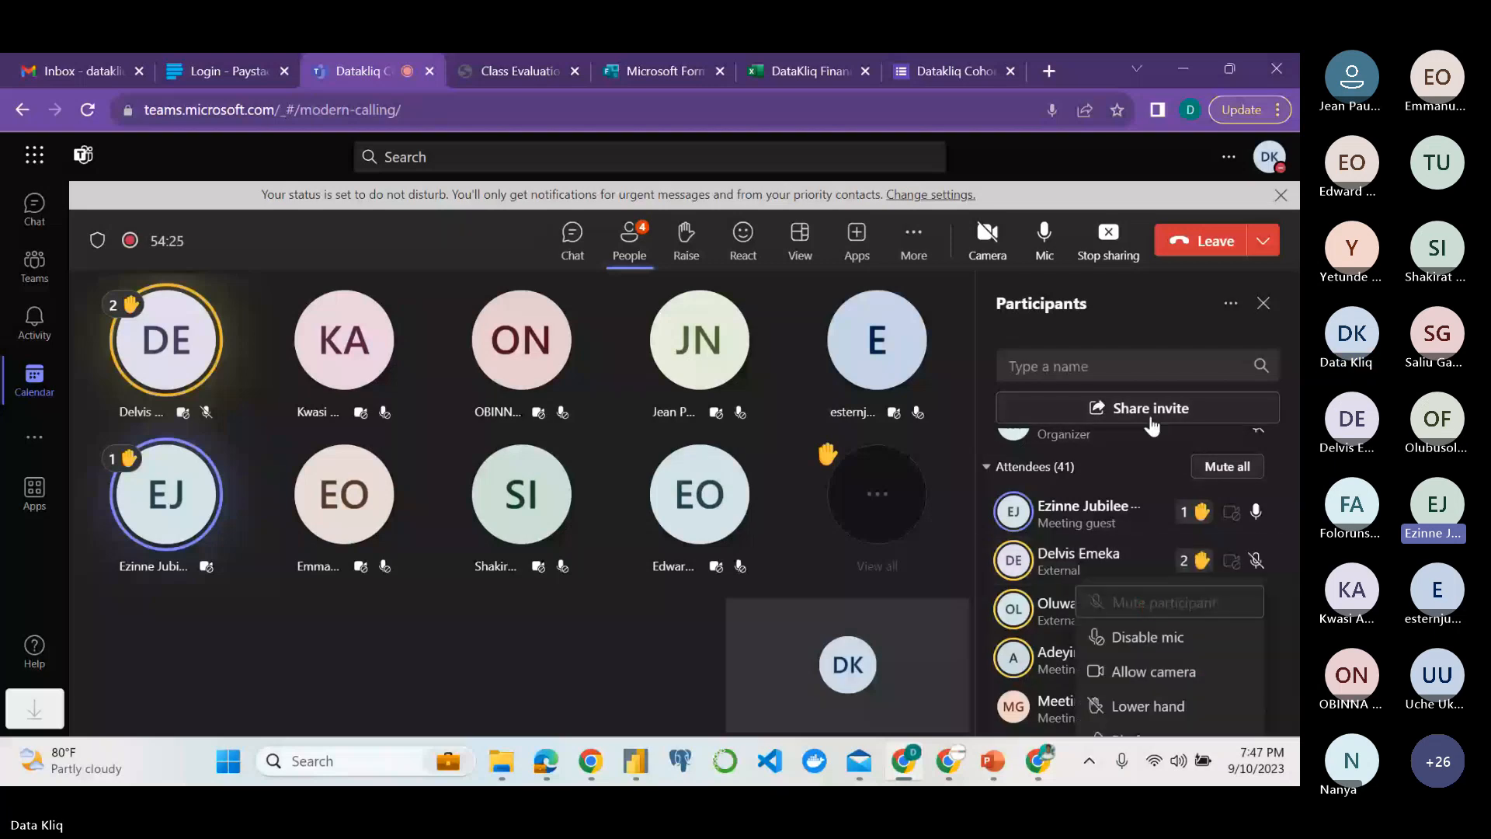
mouse_move(627, 750)
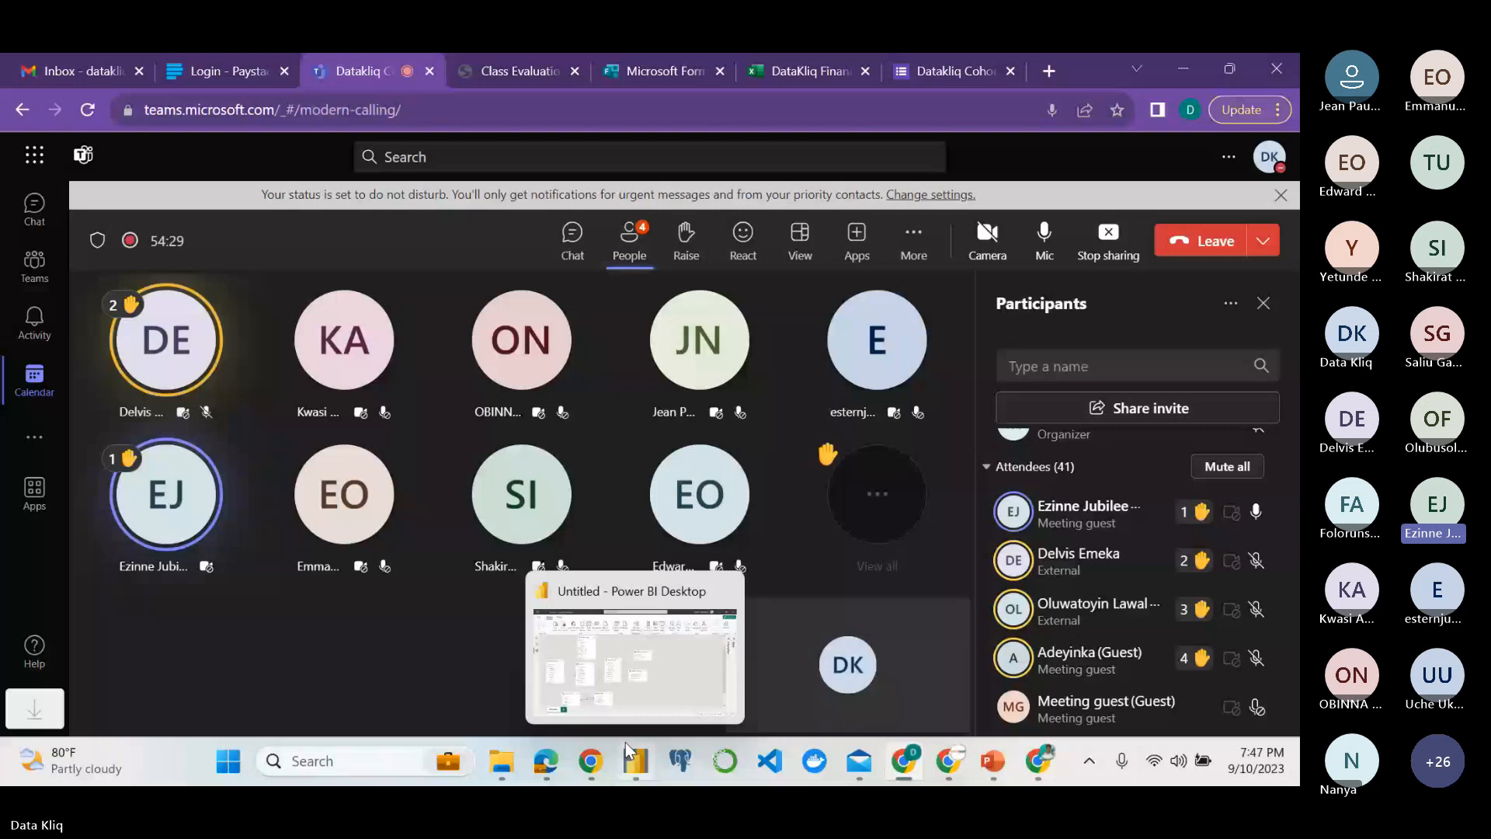
click(634, 600)
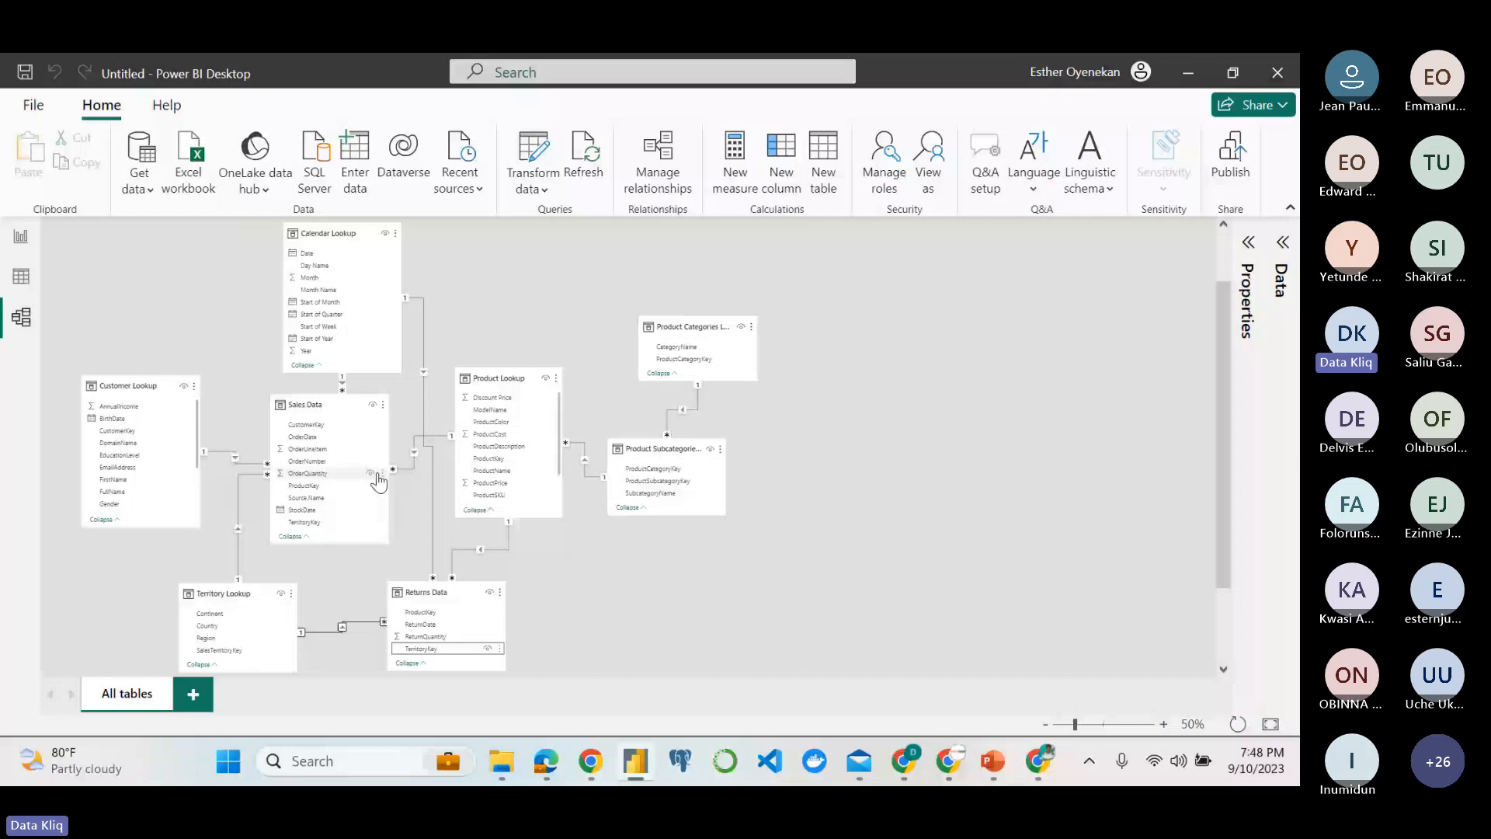
scroll(350, 473, down, 1)
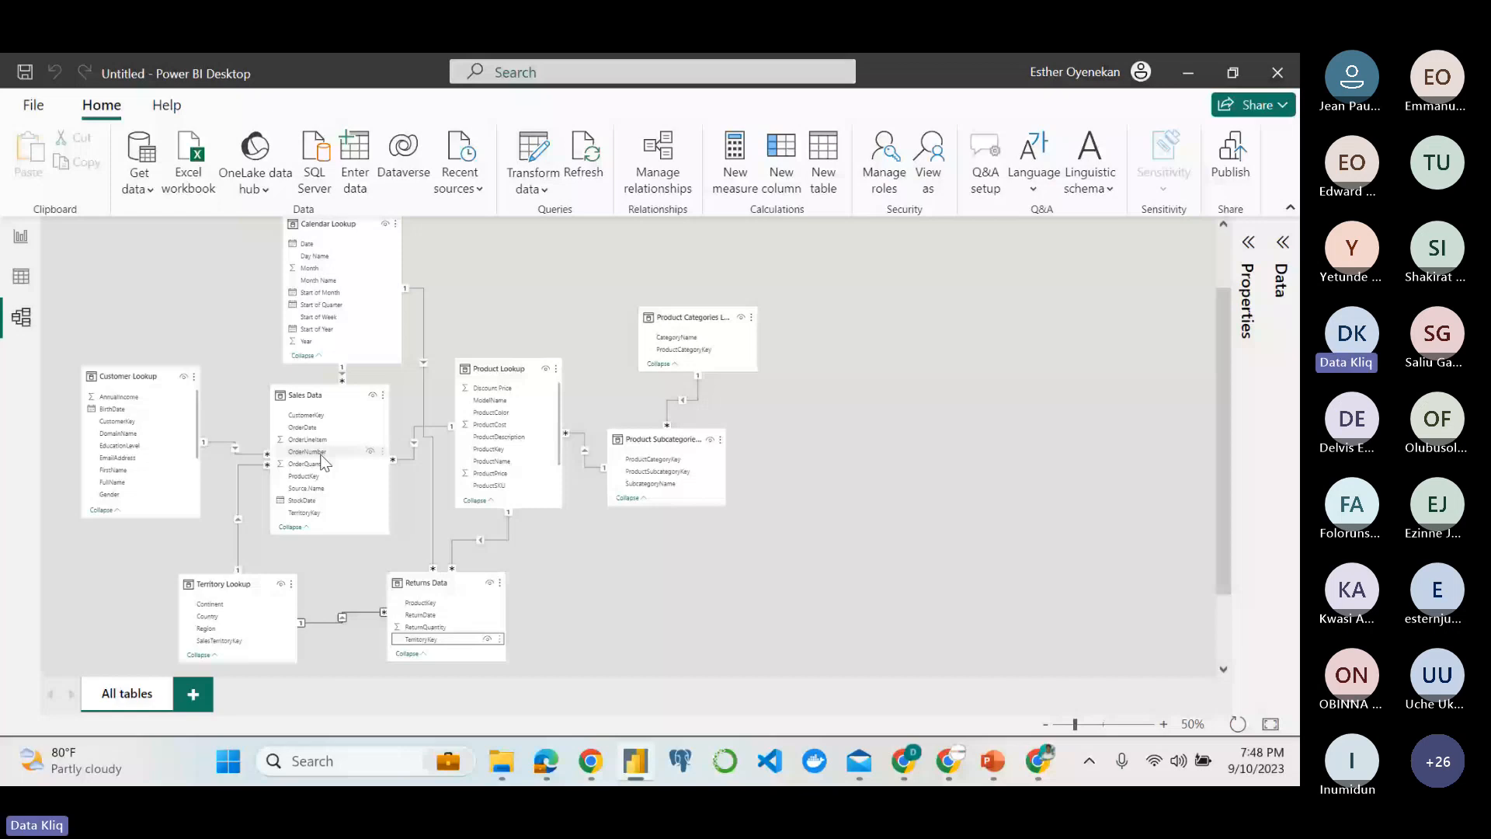
scroll(332, 508, up, 1)
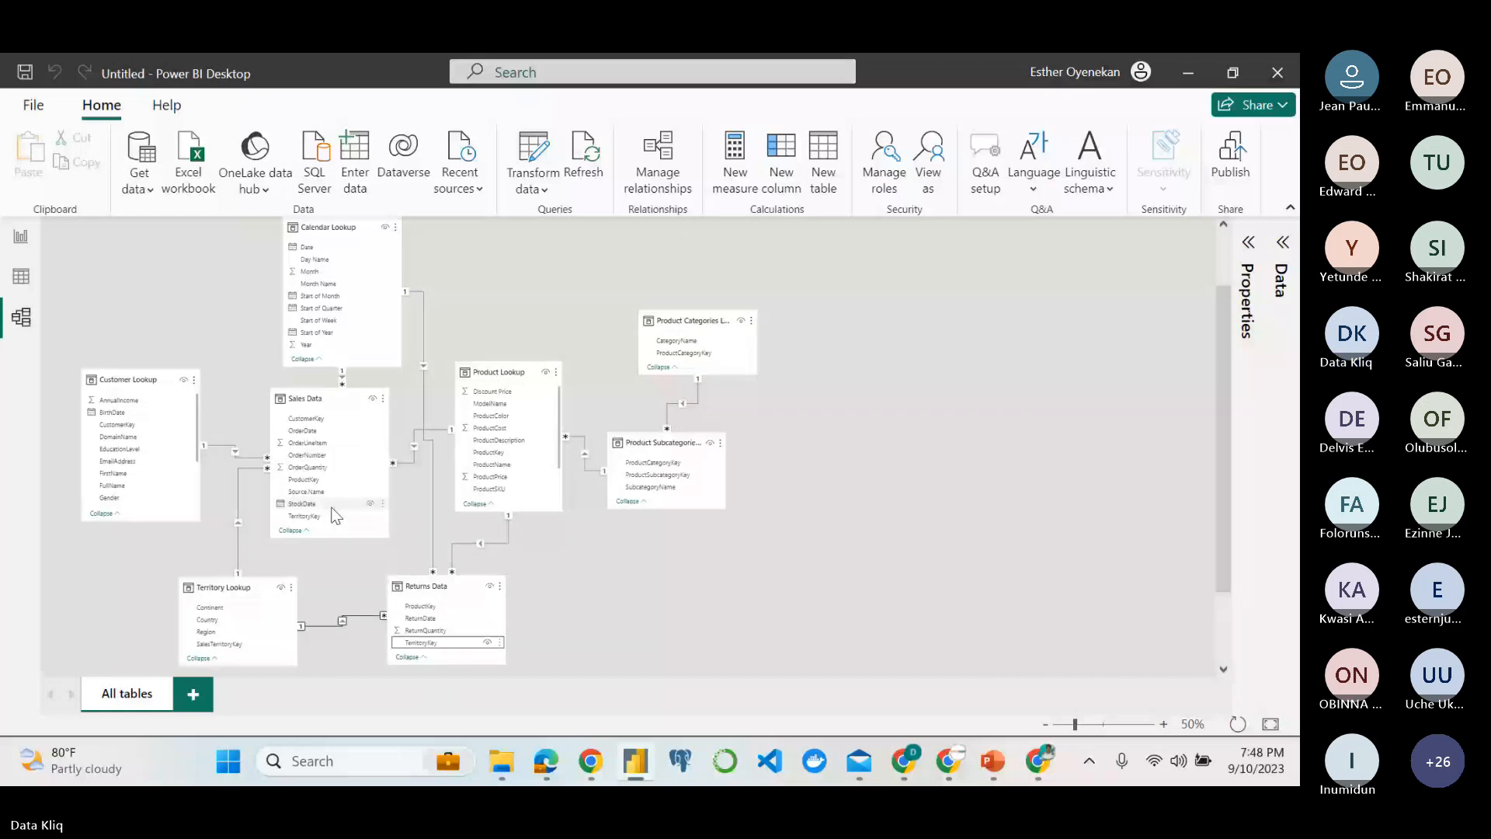
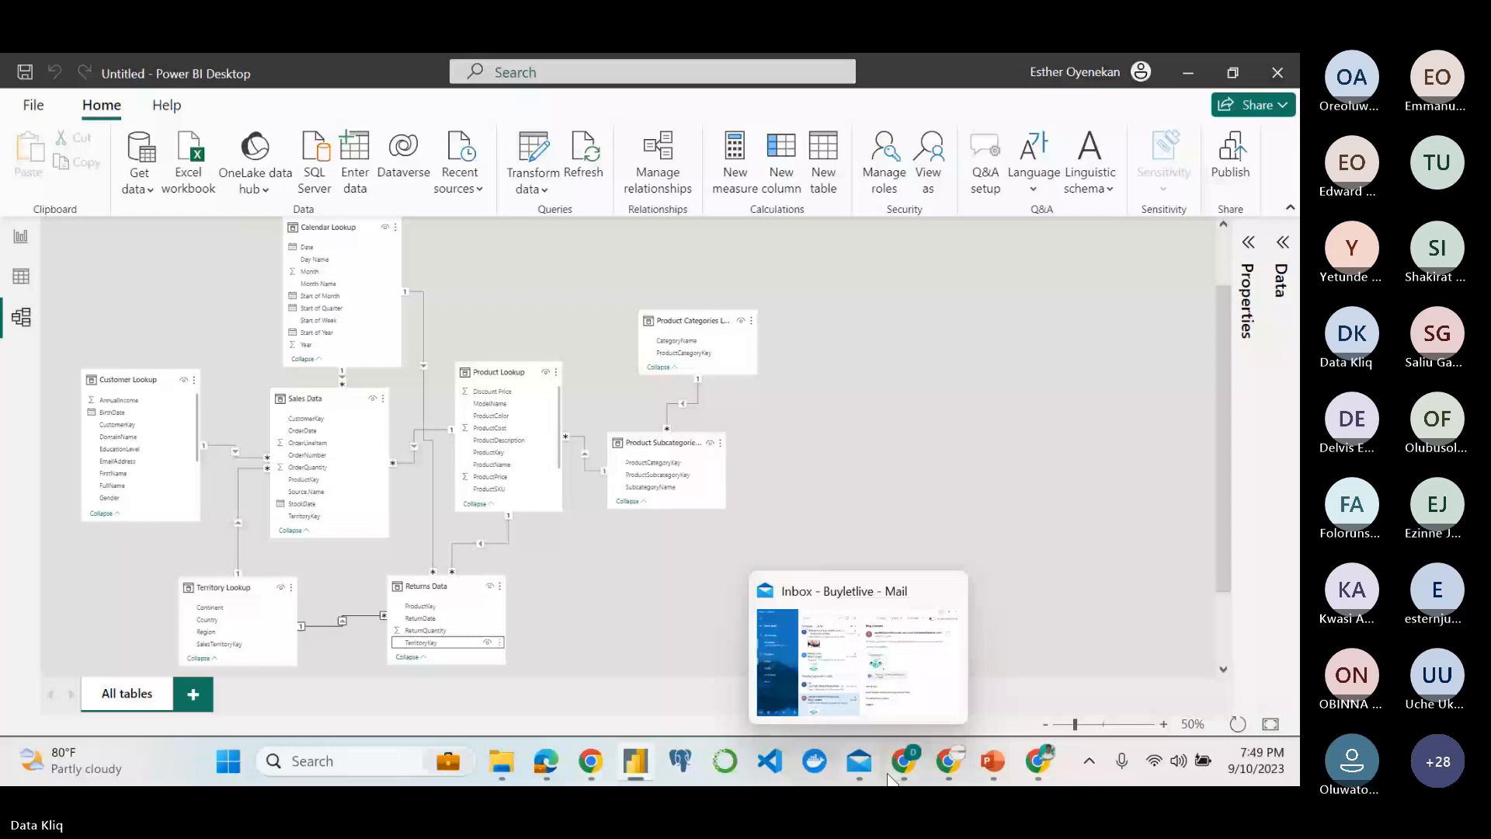
Check the raised hands in the Teams meeting's participants list and return to the model in Power BI Desktop.
click(901, 765)
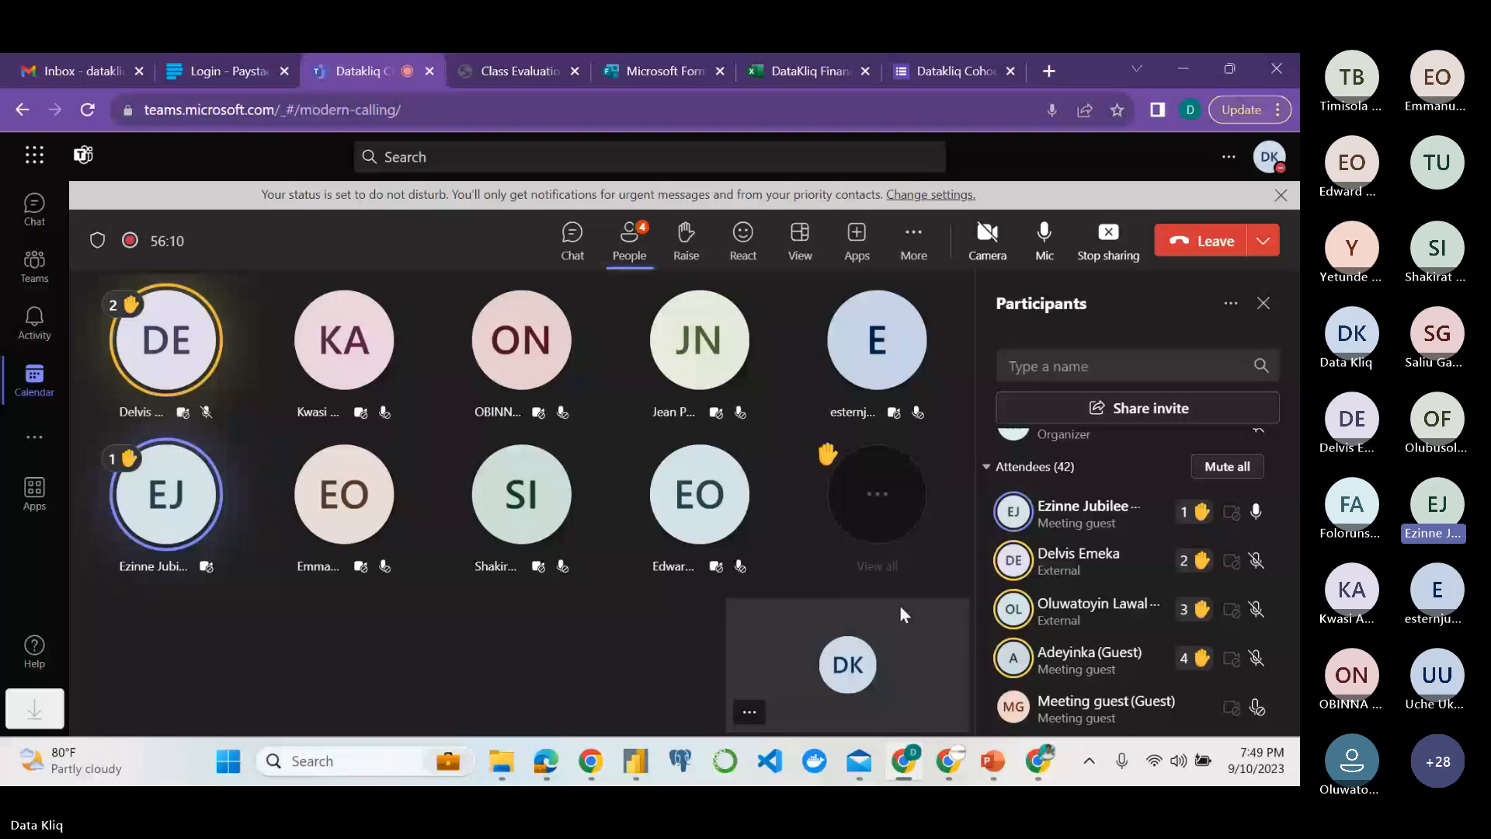
key(alt+Tab)
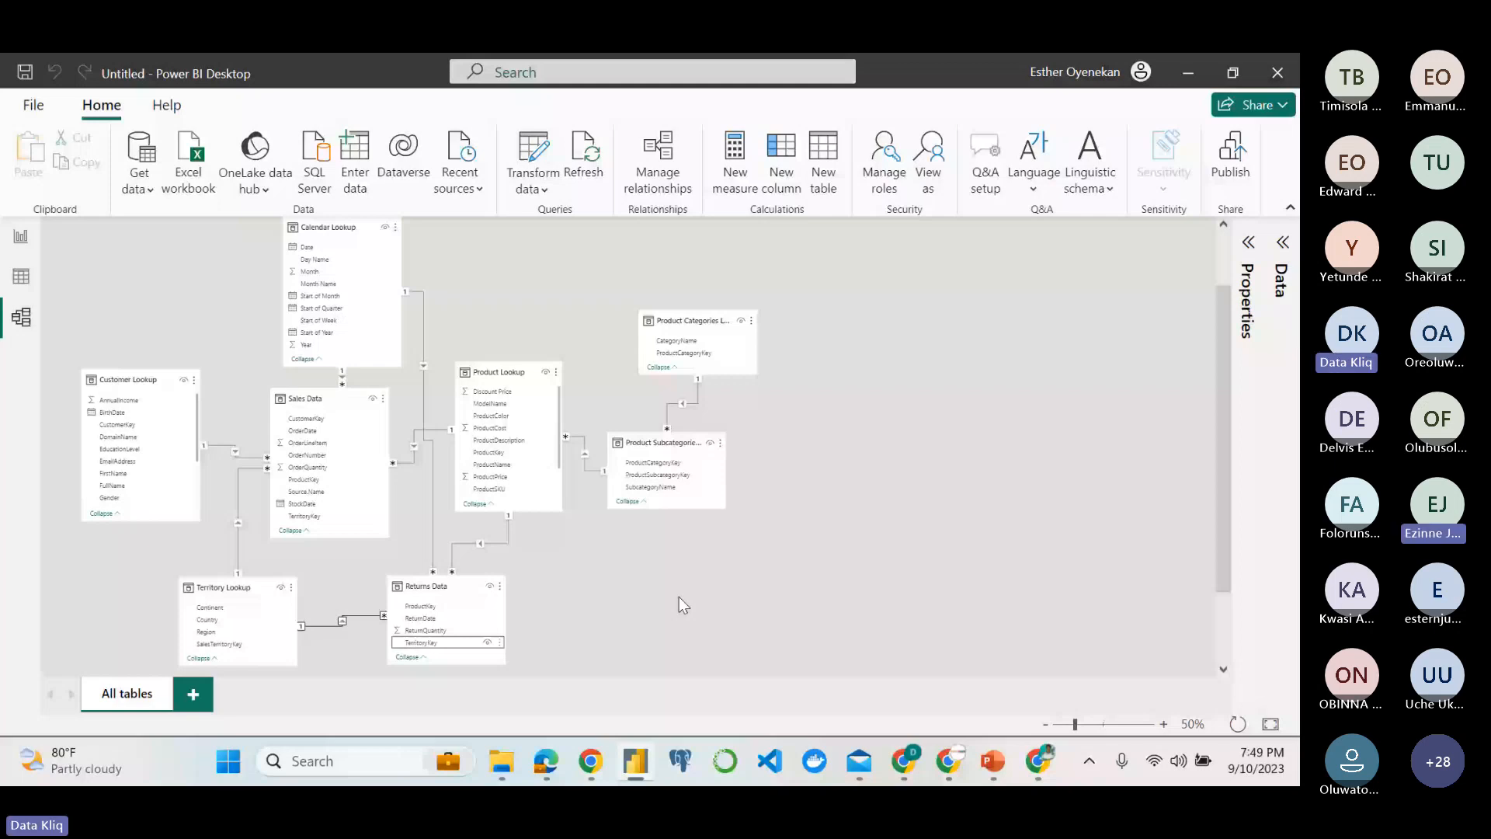
scroll(679, 597, up, 1)
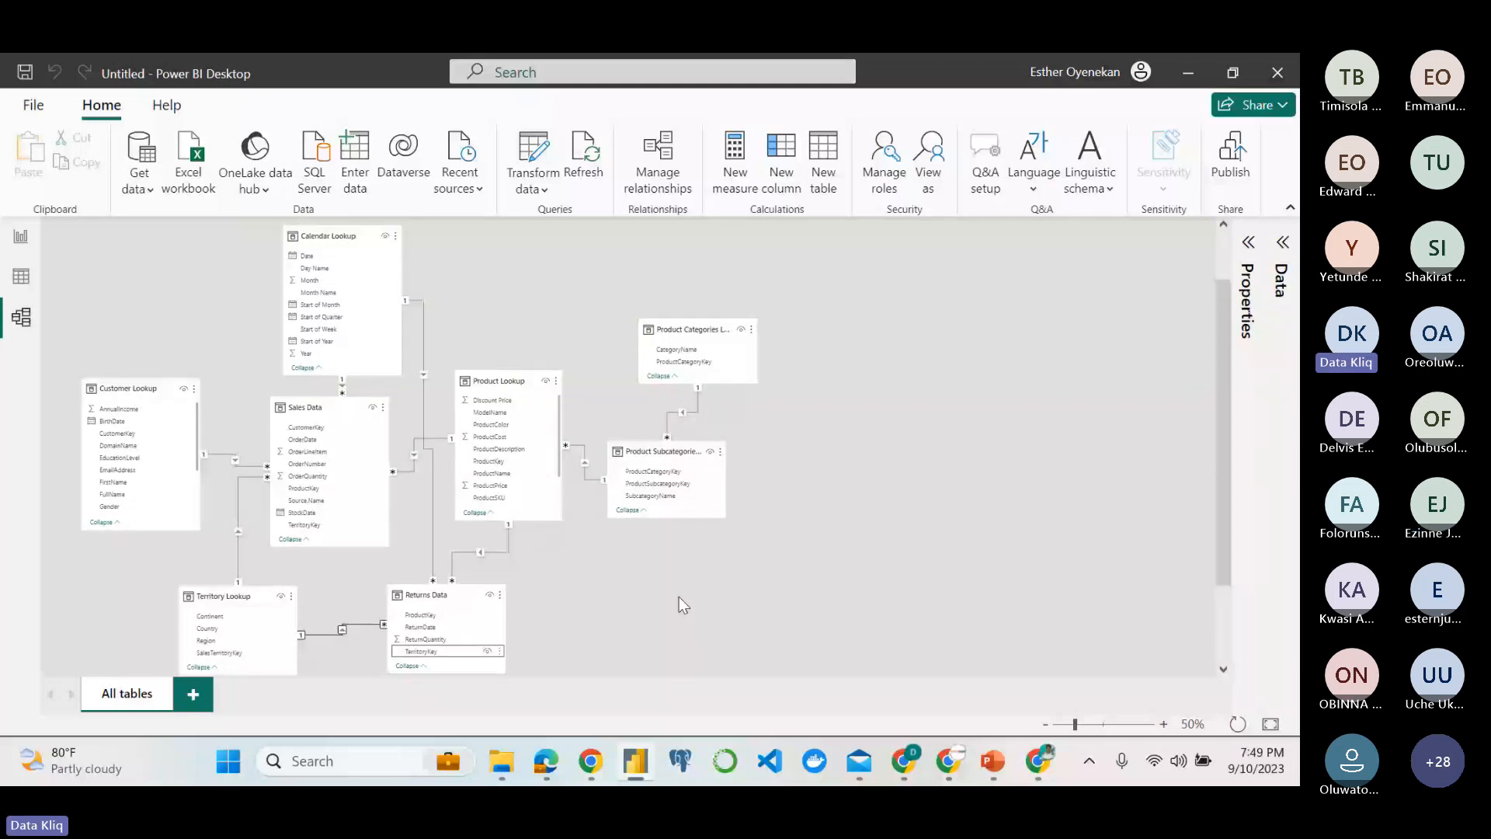
scroll(683, 605, down, 1)
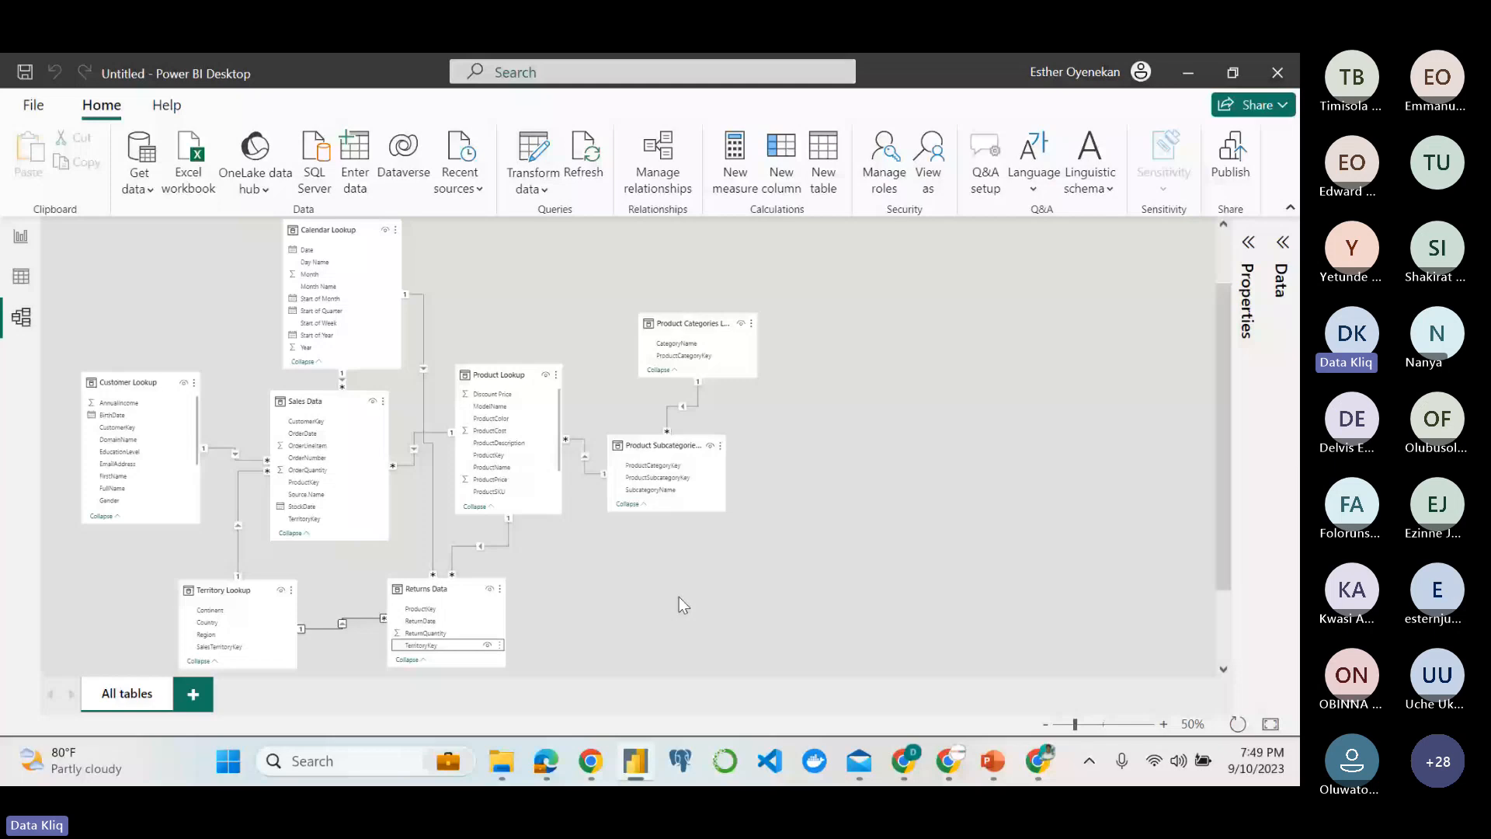
scroll(683, 605, up, 1)
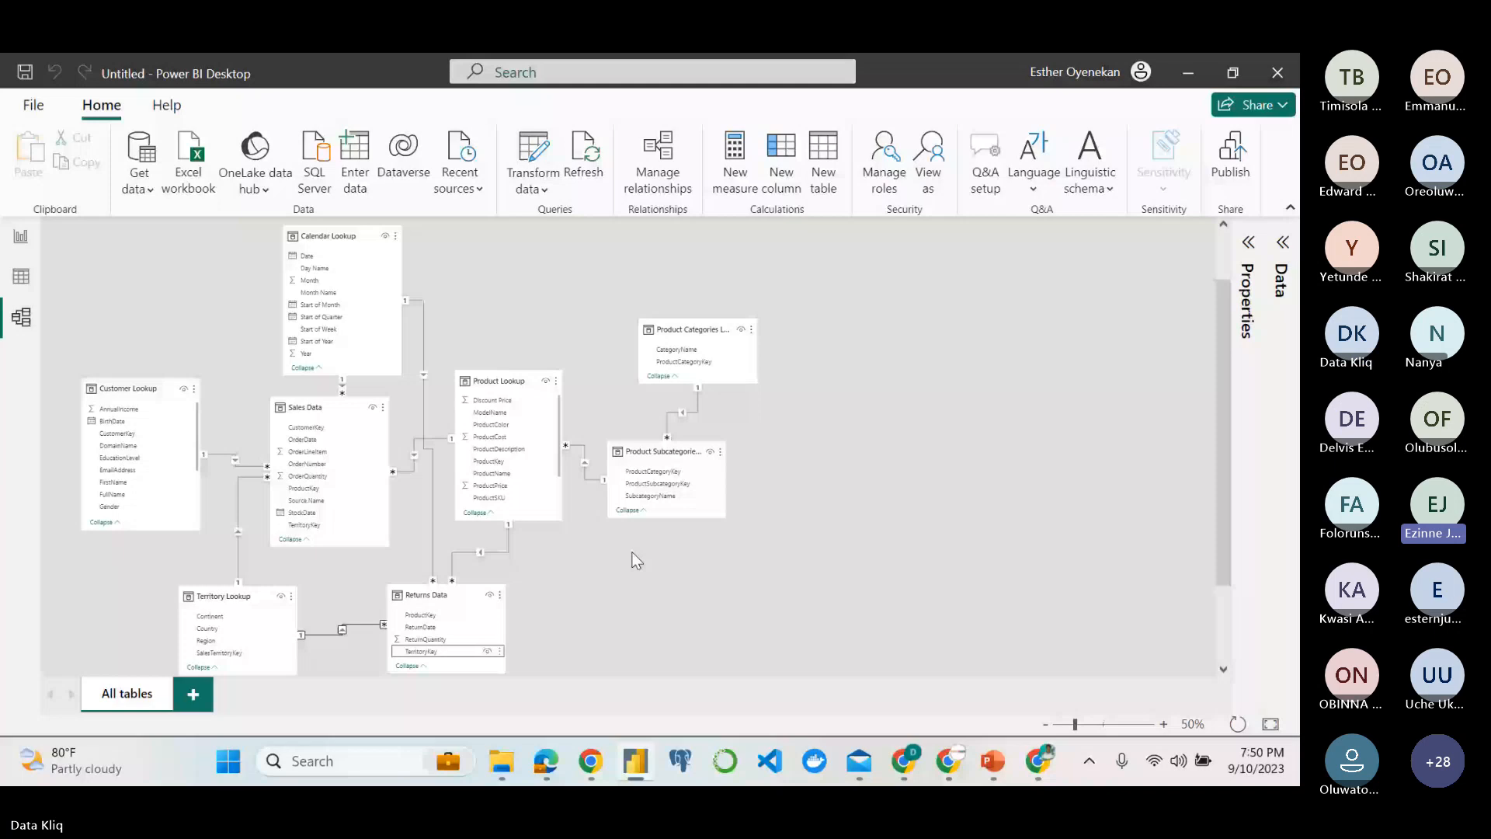
scroll(789, 618, down, 1)
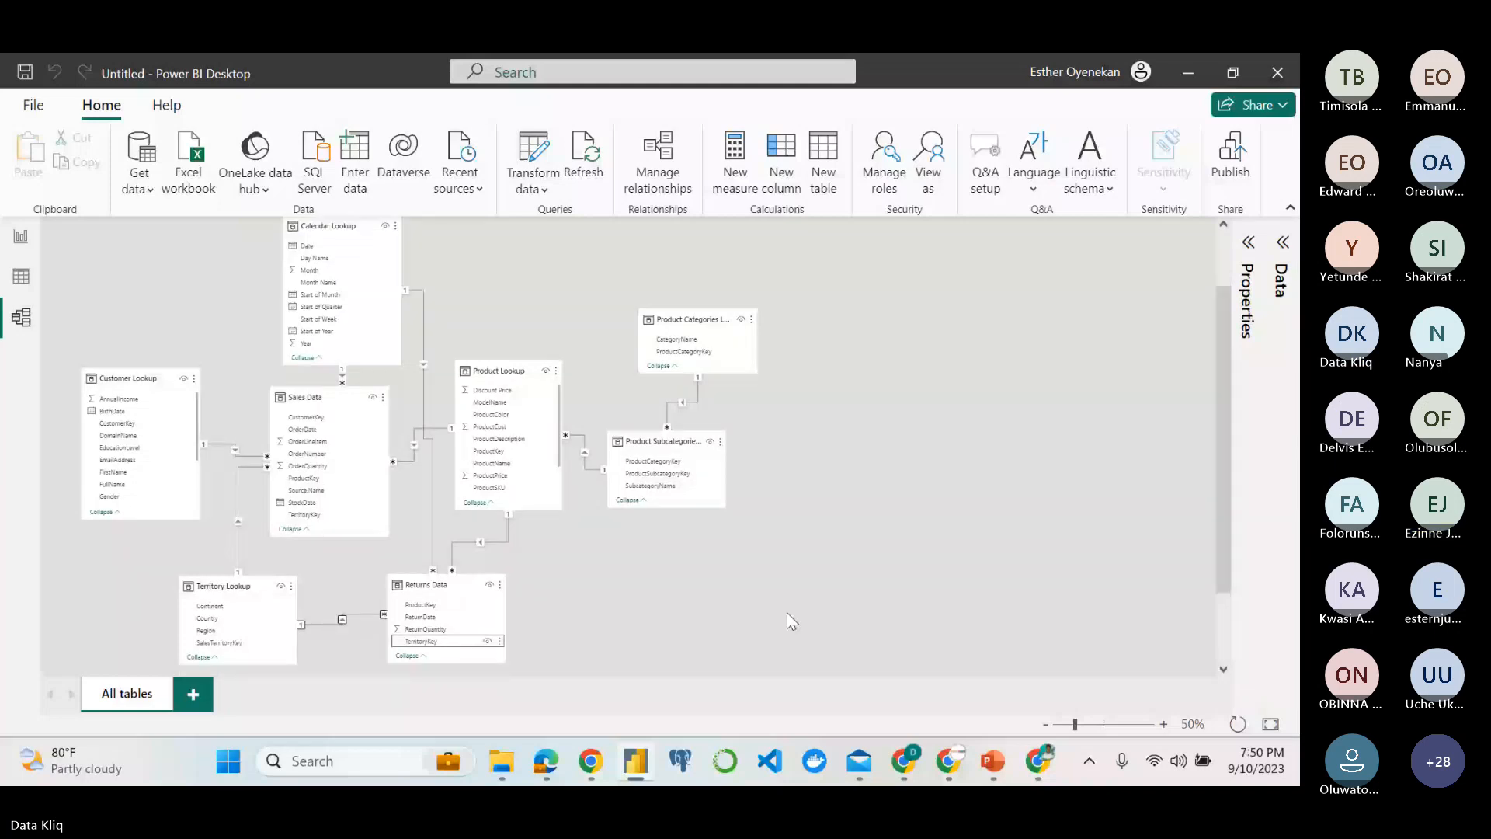
scroll(786, 612, up, 1)
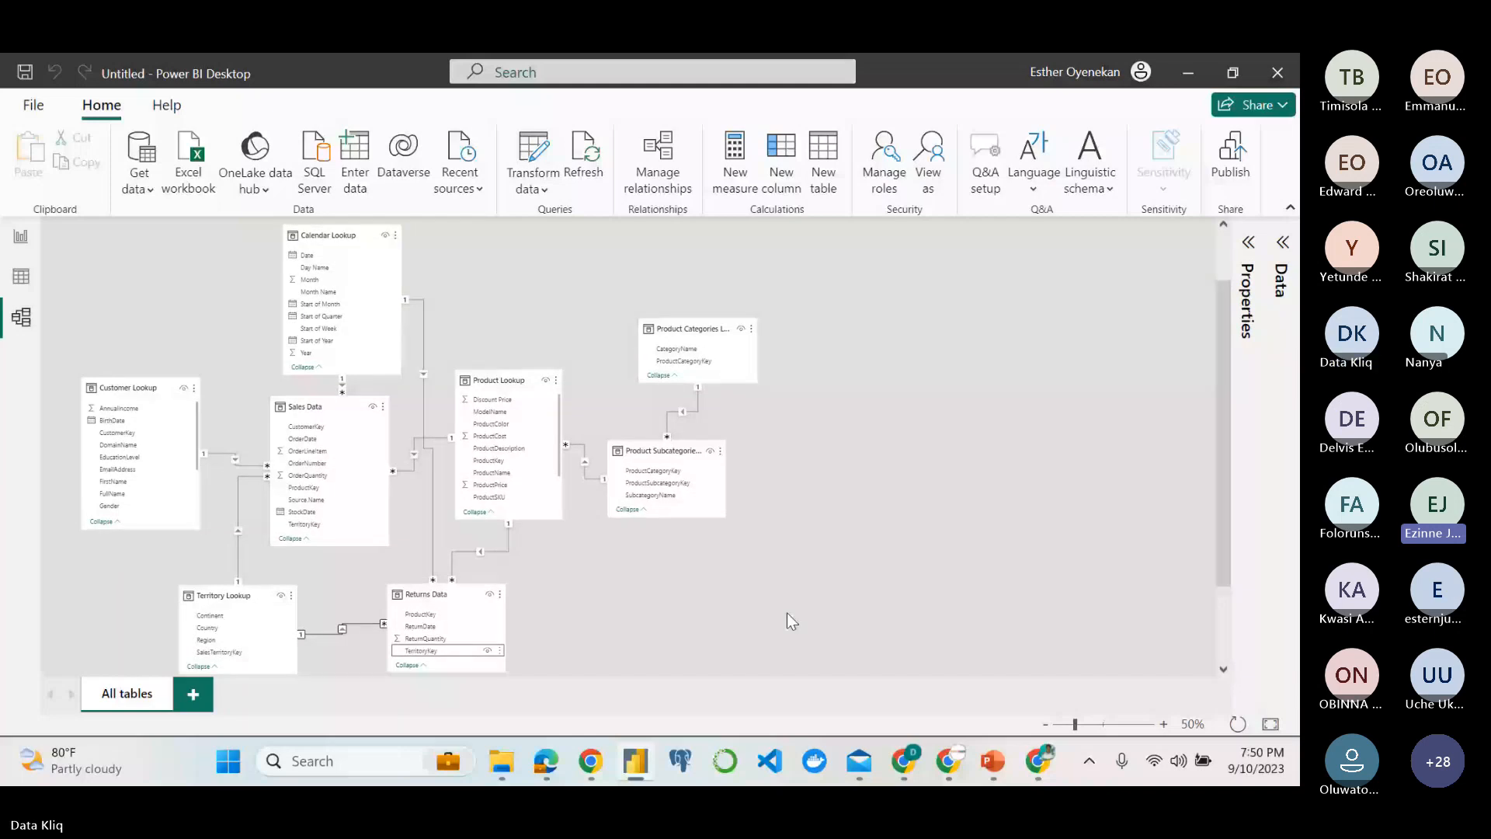
scroll(787, 614, down, 1)
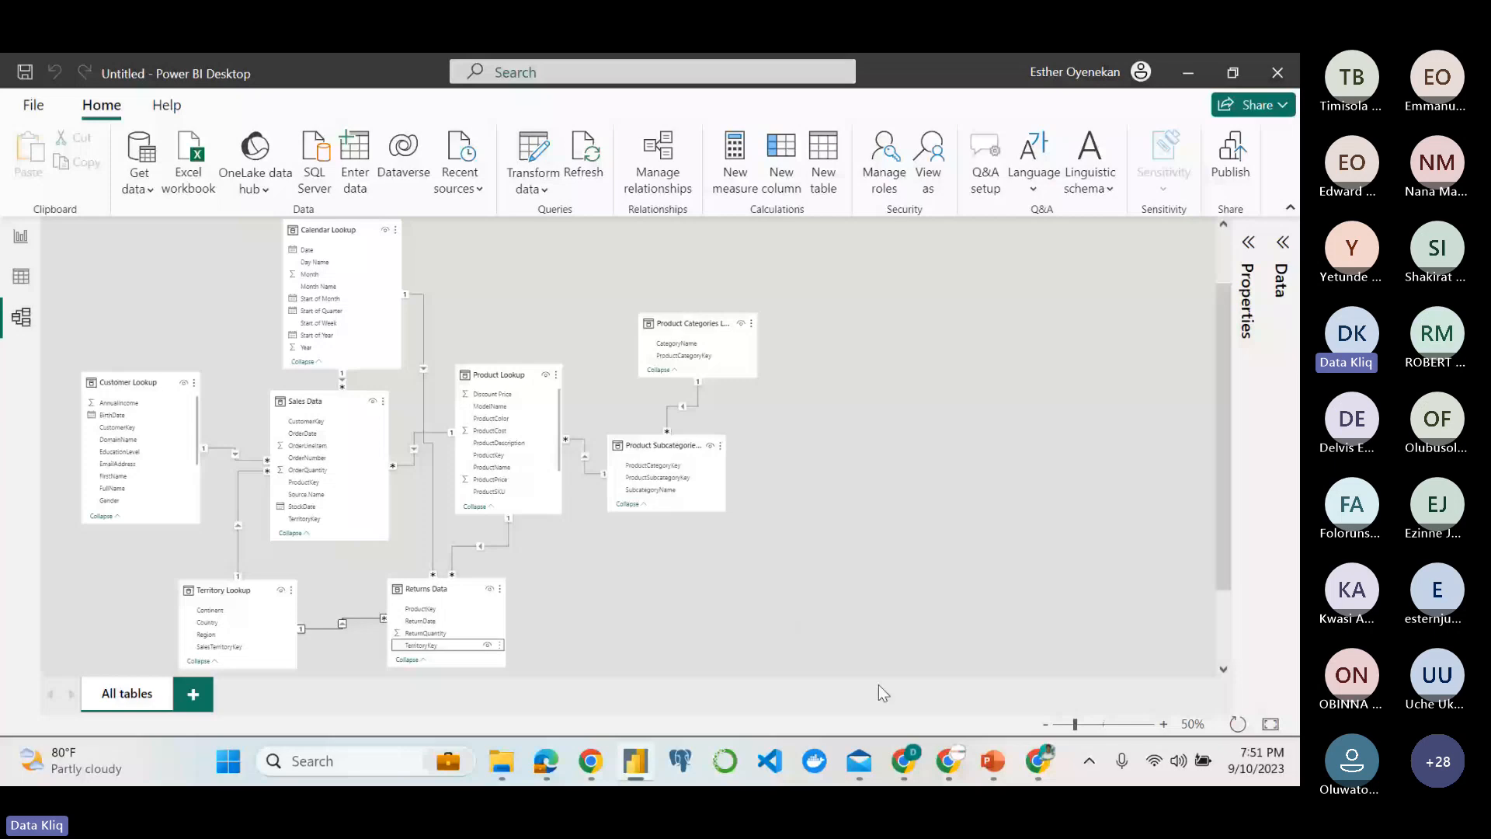
Switch to the Teams meeting, look through the attendees with raised hands, and return to the data model in Power BI Desktop.
click(903, 746)
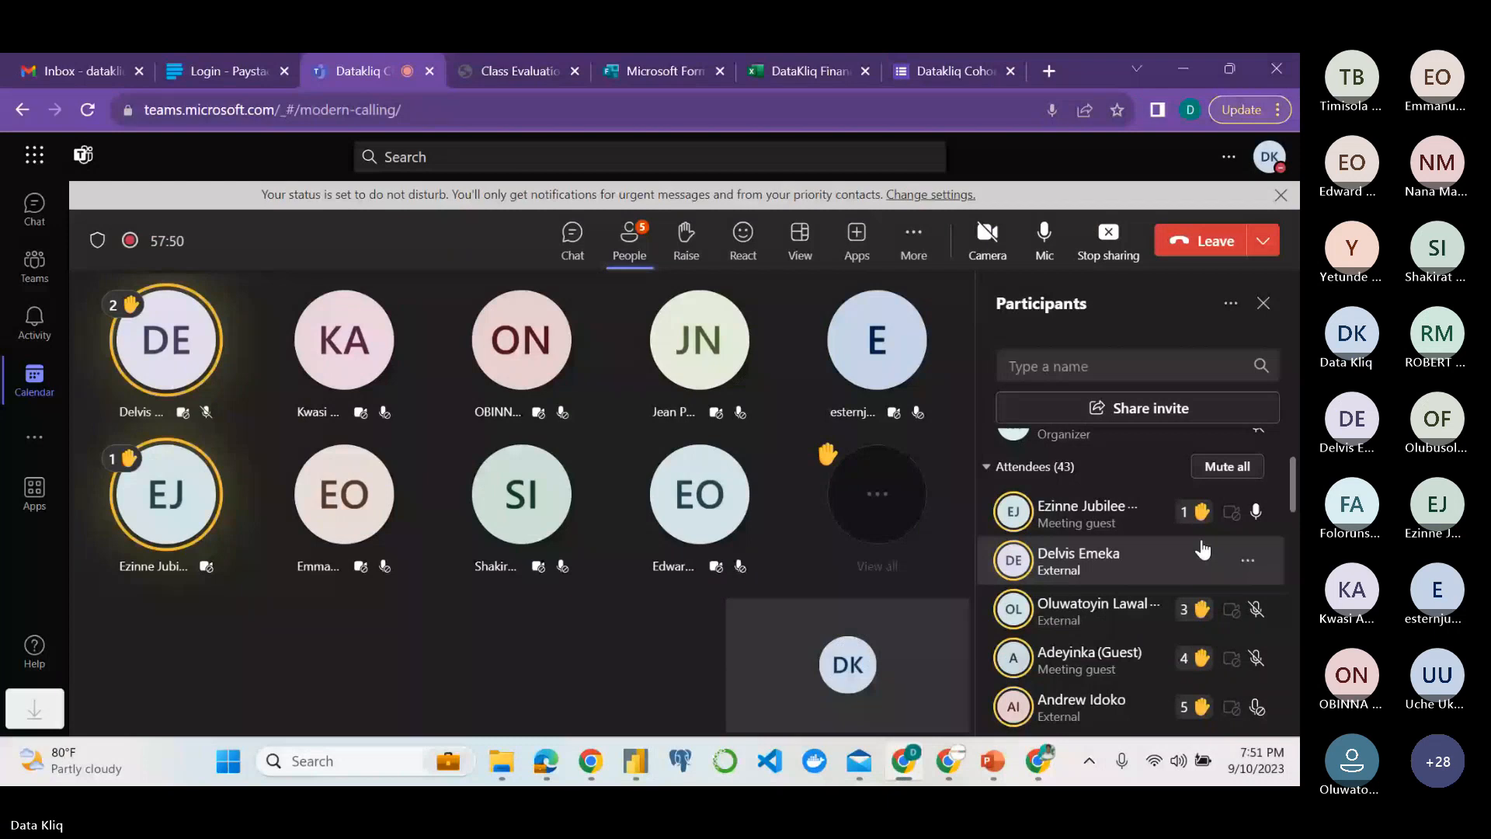
scroll(1236, 637, down, 1)
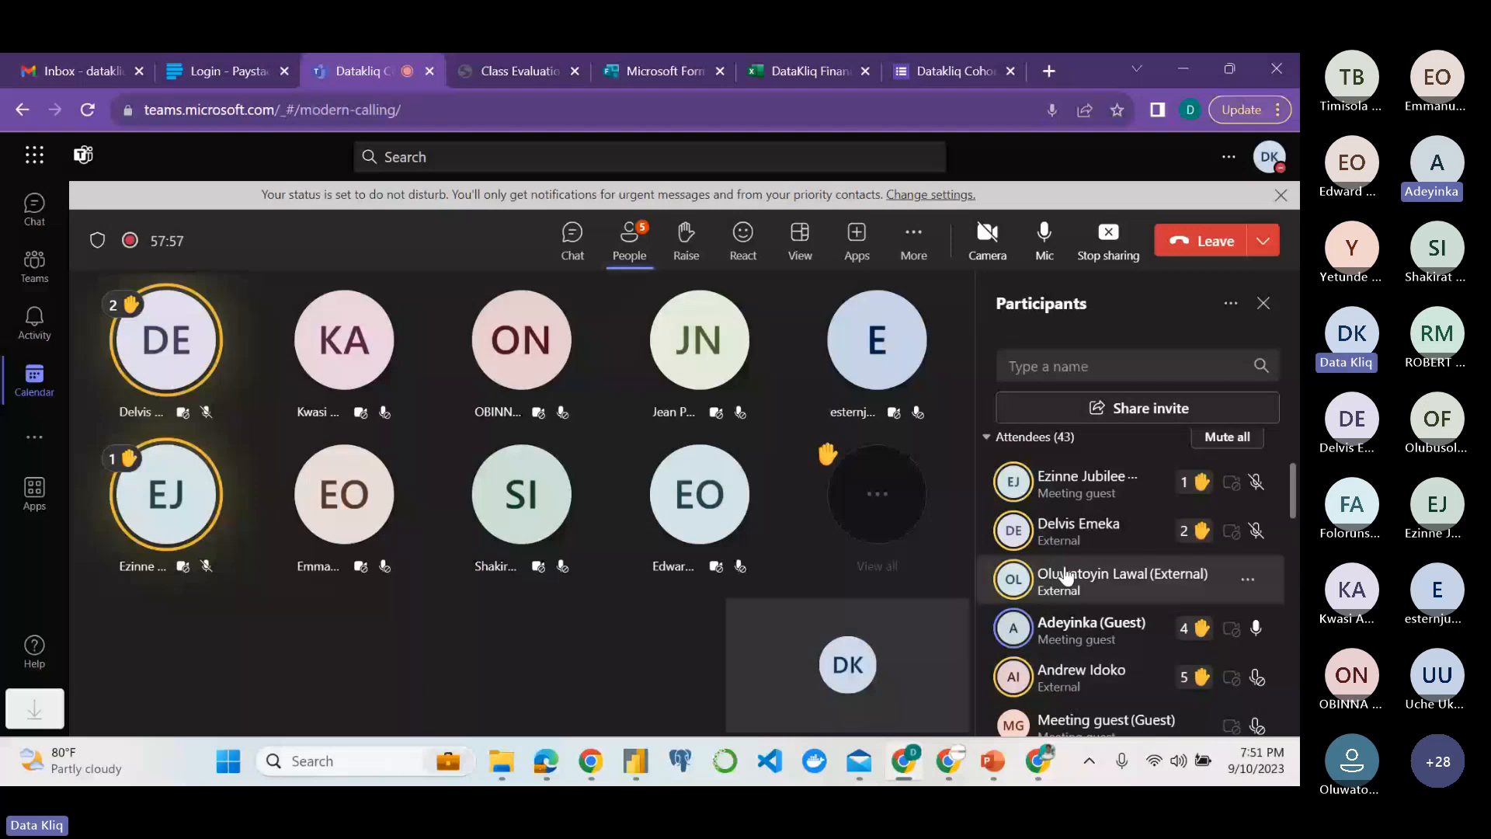
key(alt+Tab)
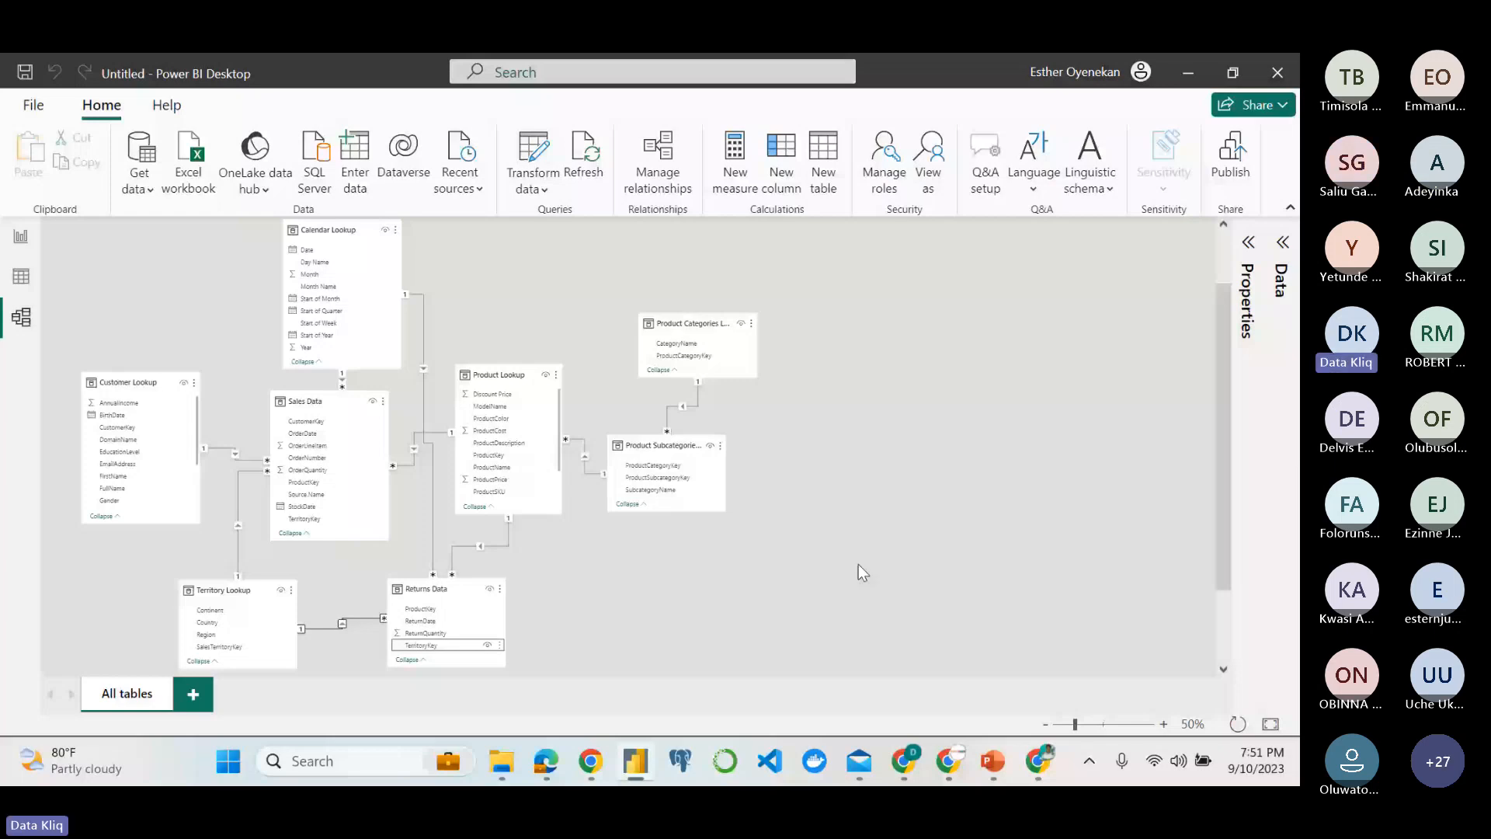
key(alt+Tab)
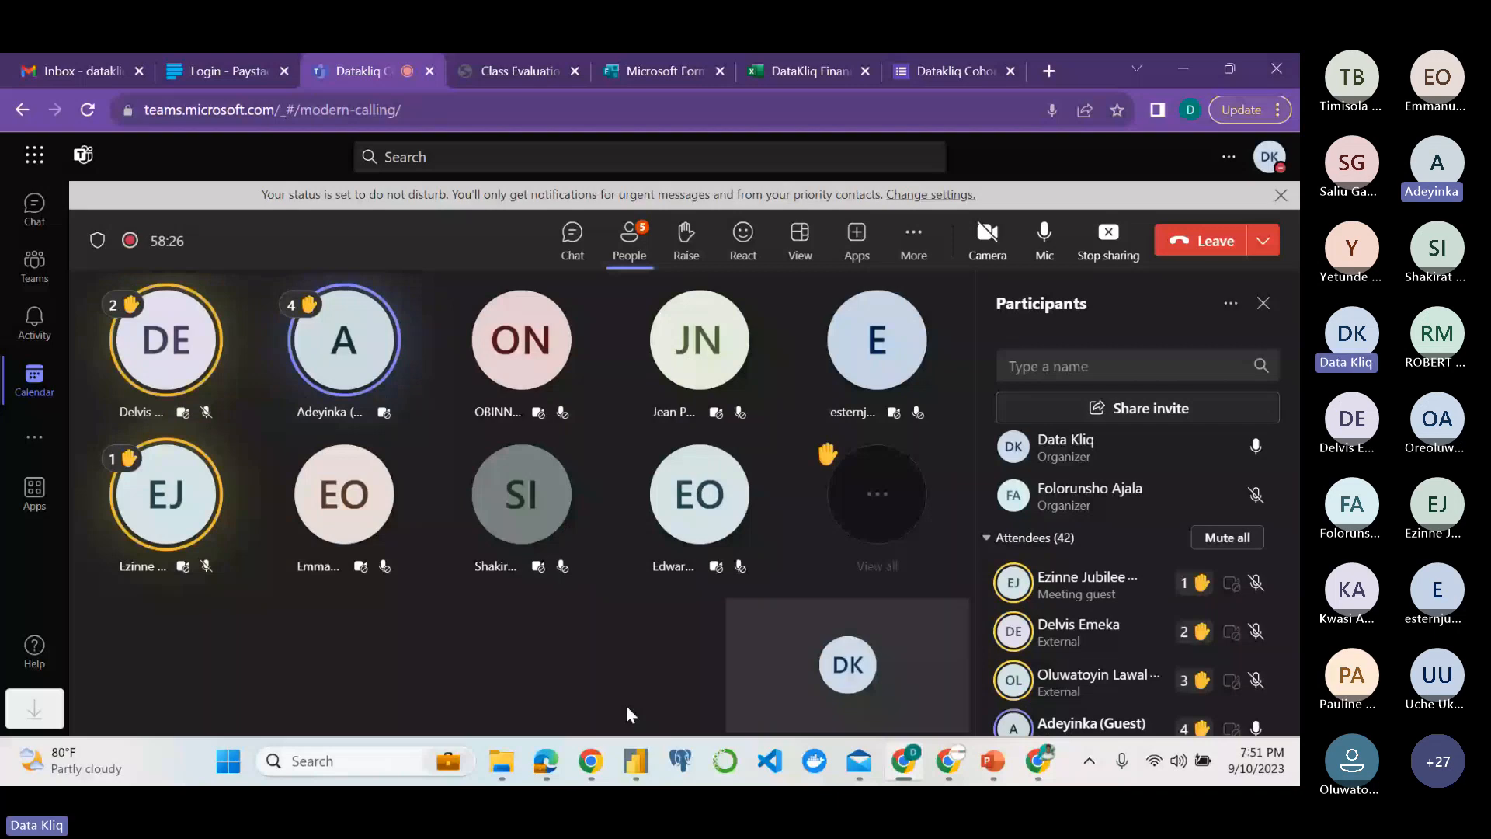
click(635, 761)
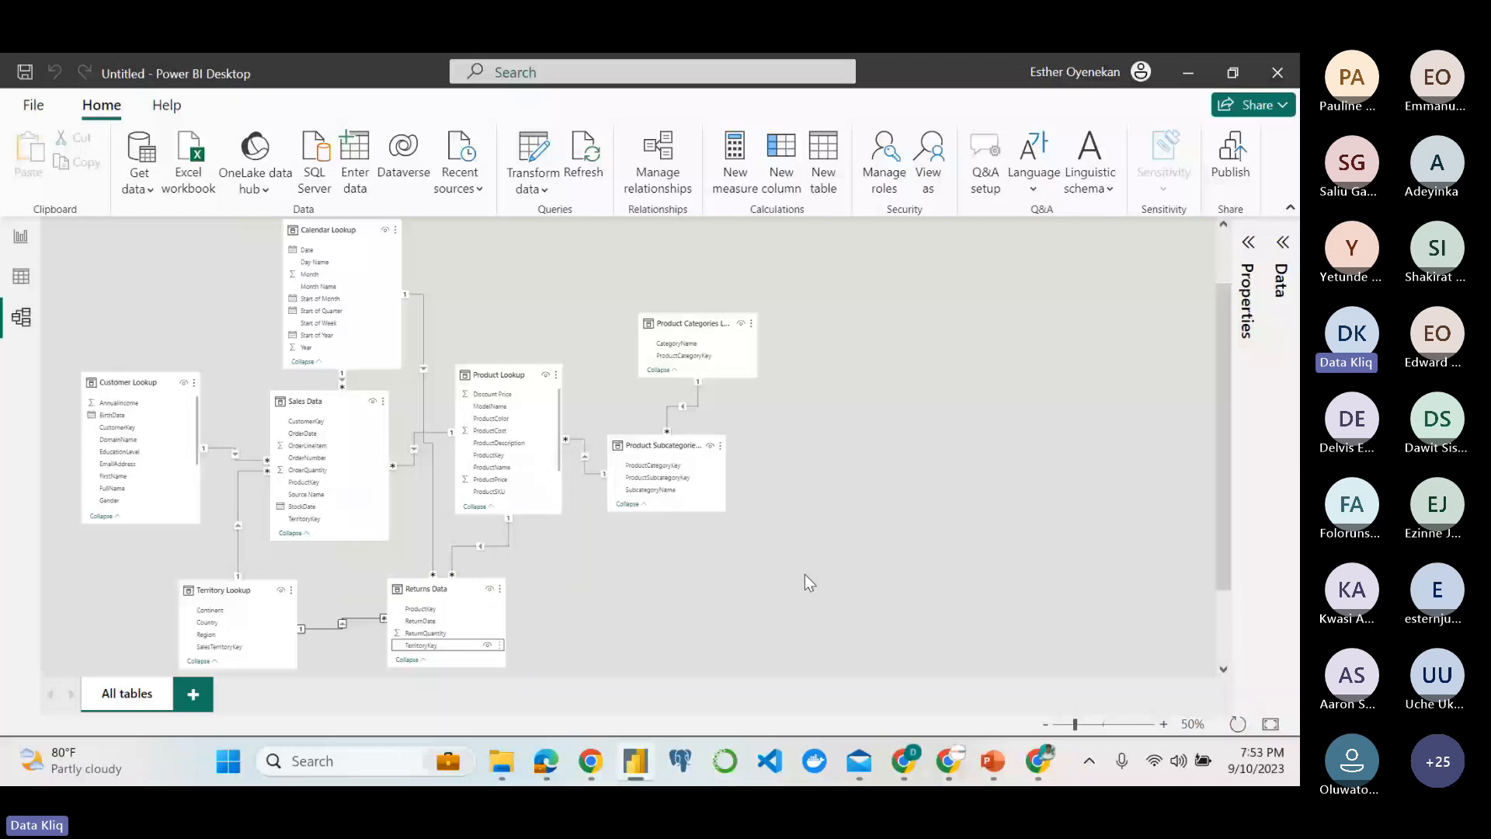
Review the remaining raised hands and microphone states in the Teams meeting, and switch back to Power BI Desktop.
key(alt+Tab)
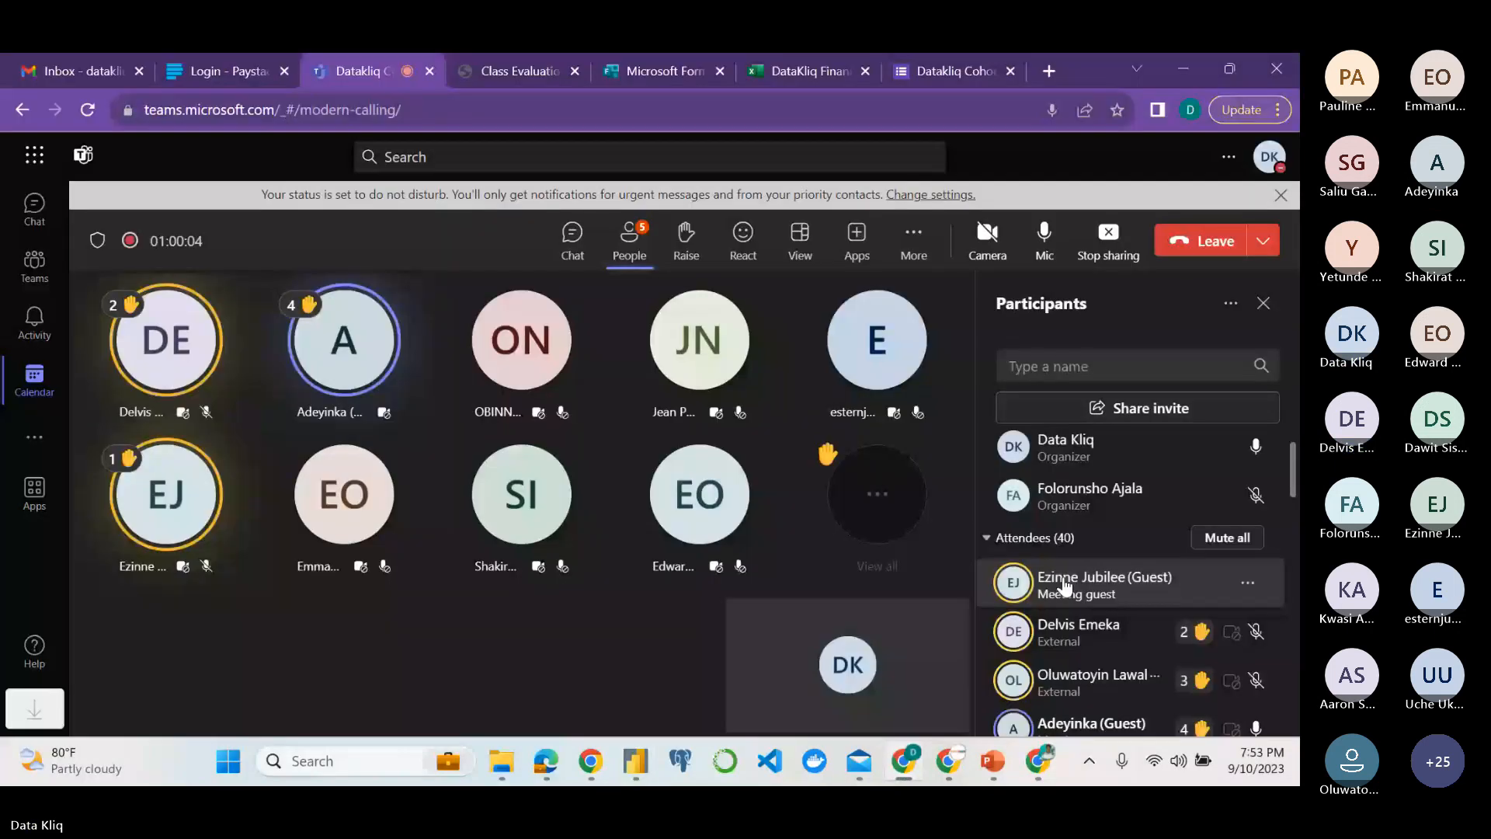
scroll(1082, 657, down, 1)
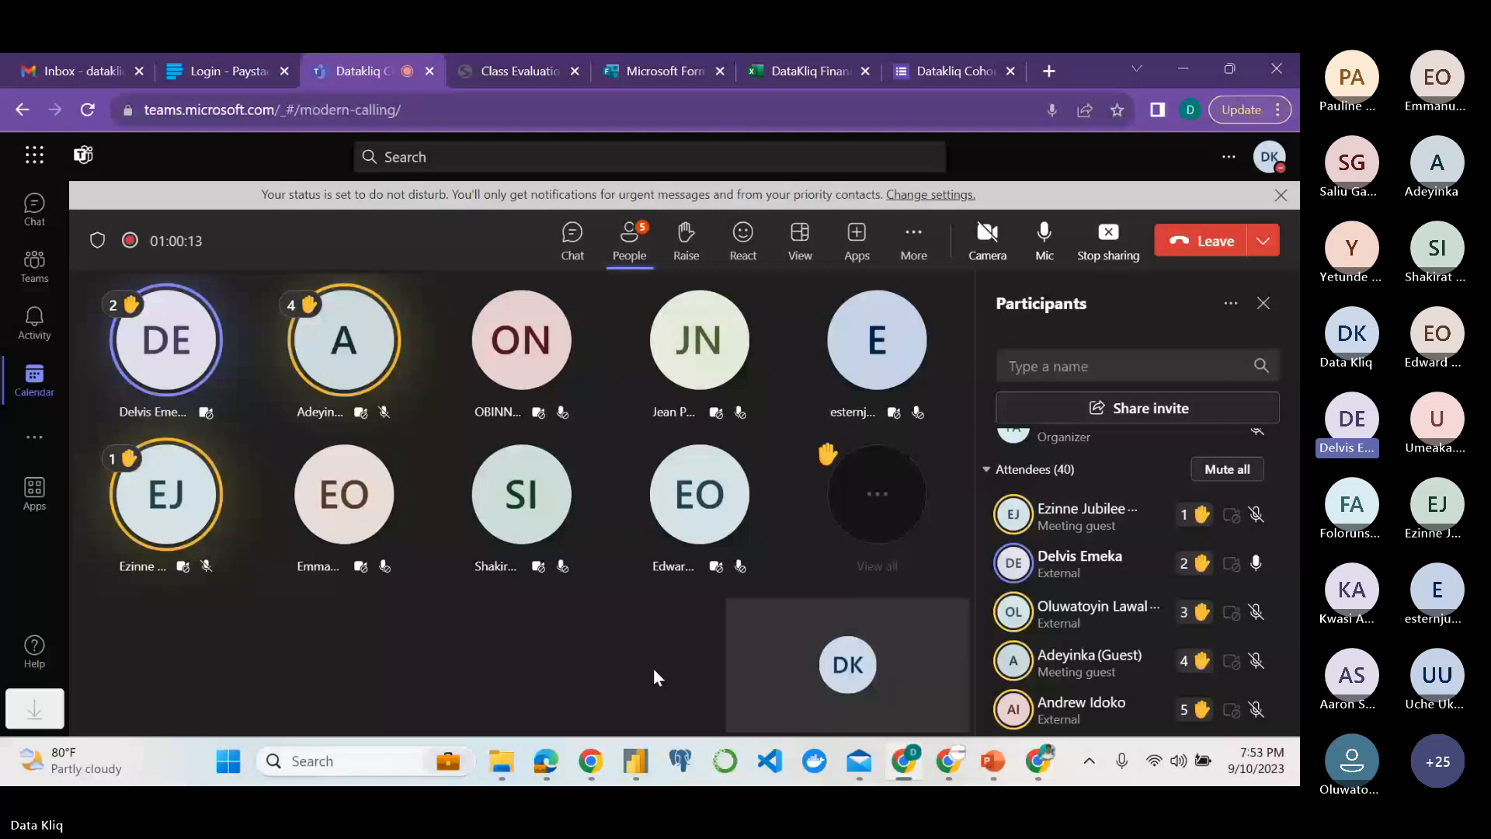
key(alt+Tab)
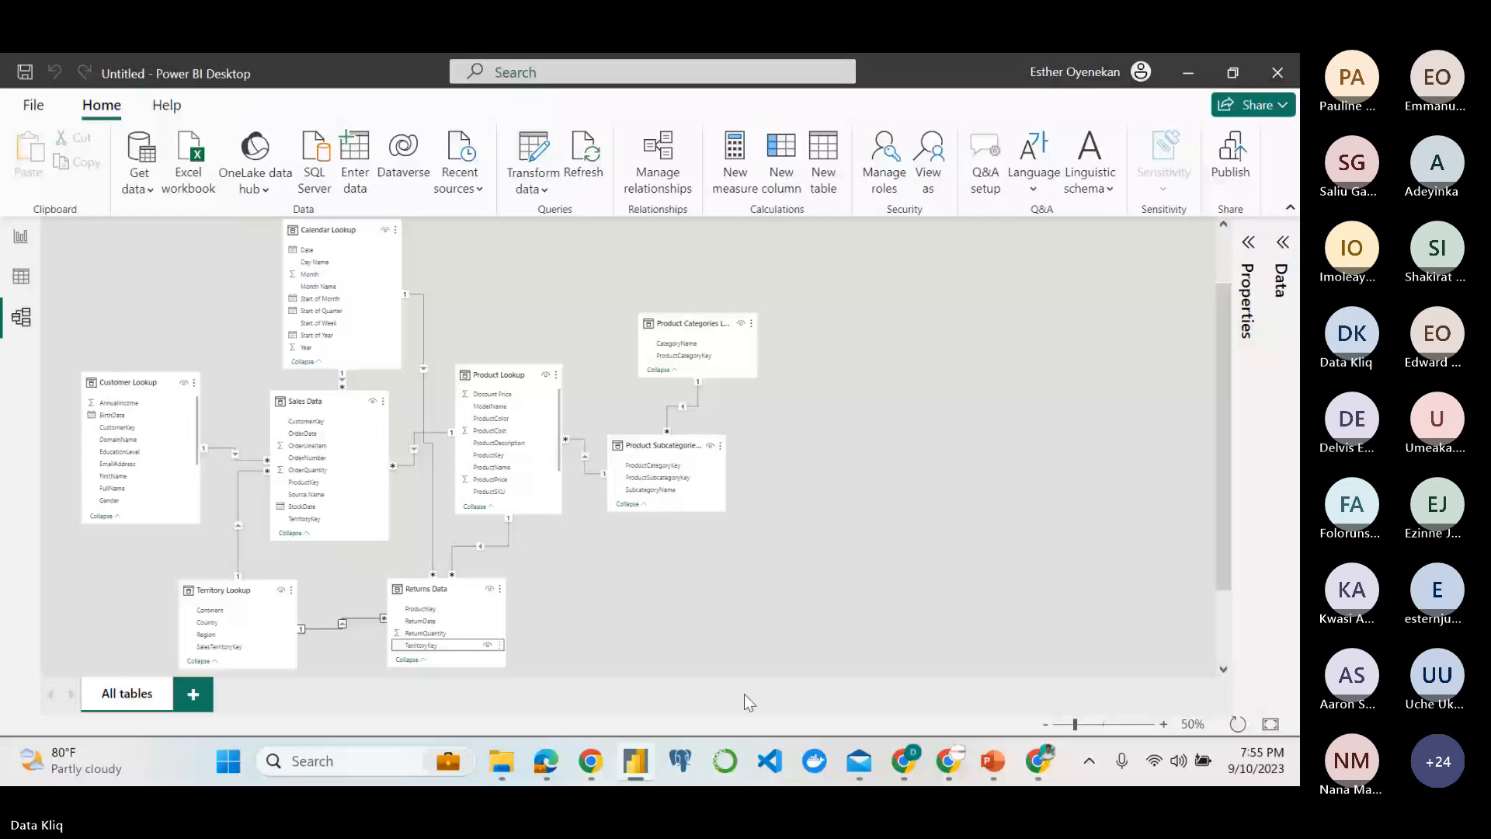
click(898, 679)
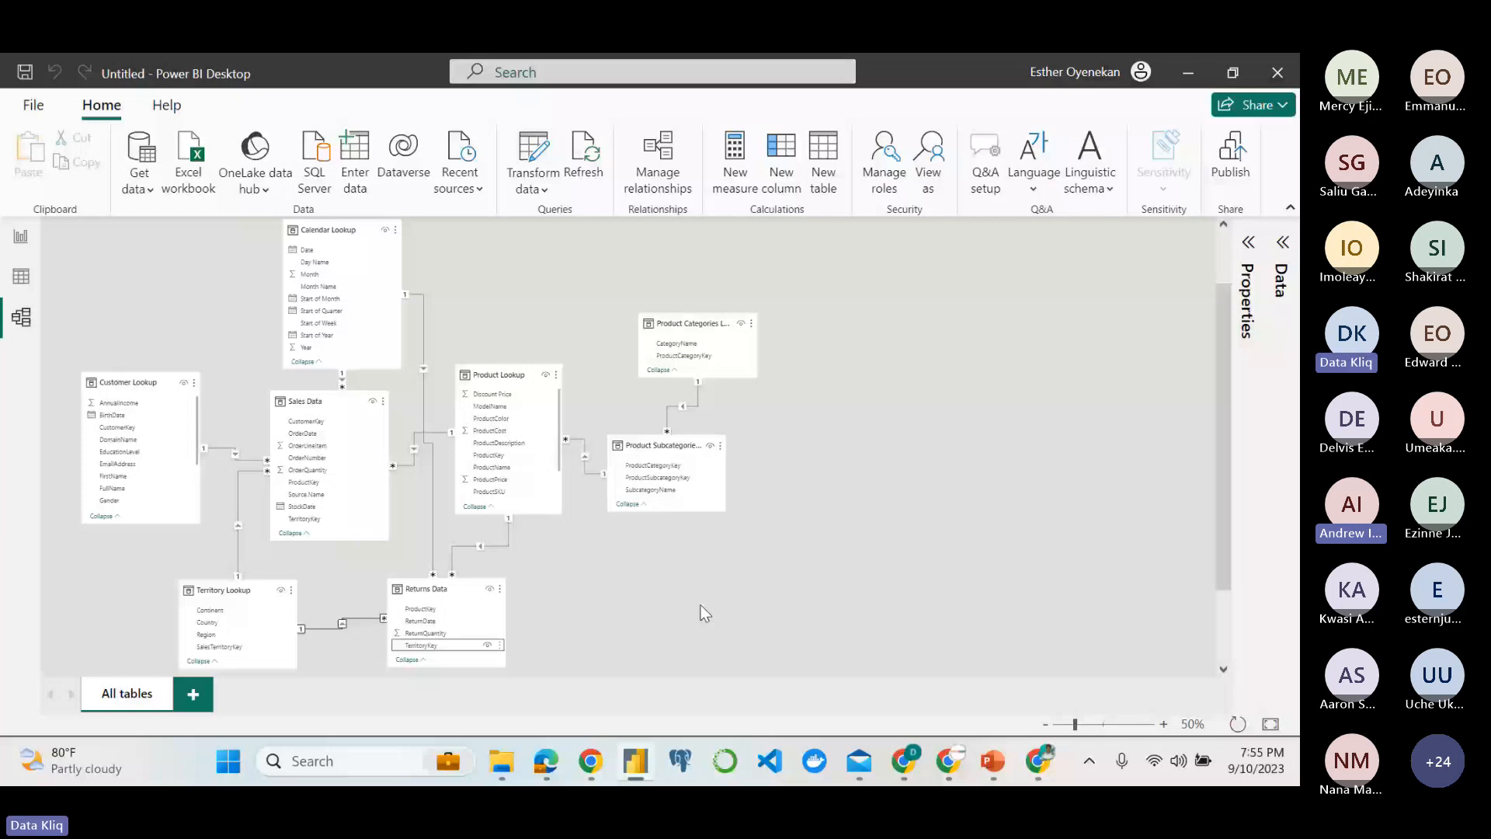
click(28, 106)
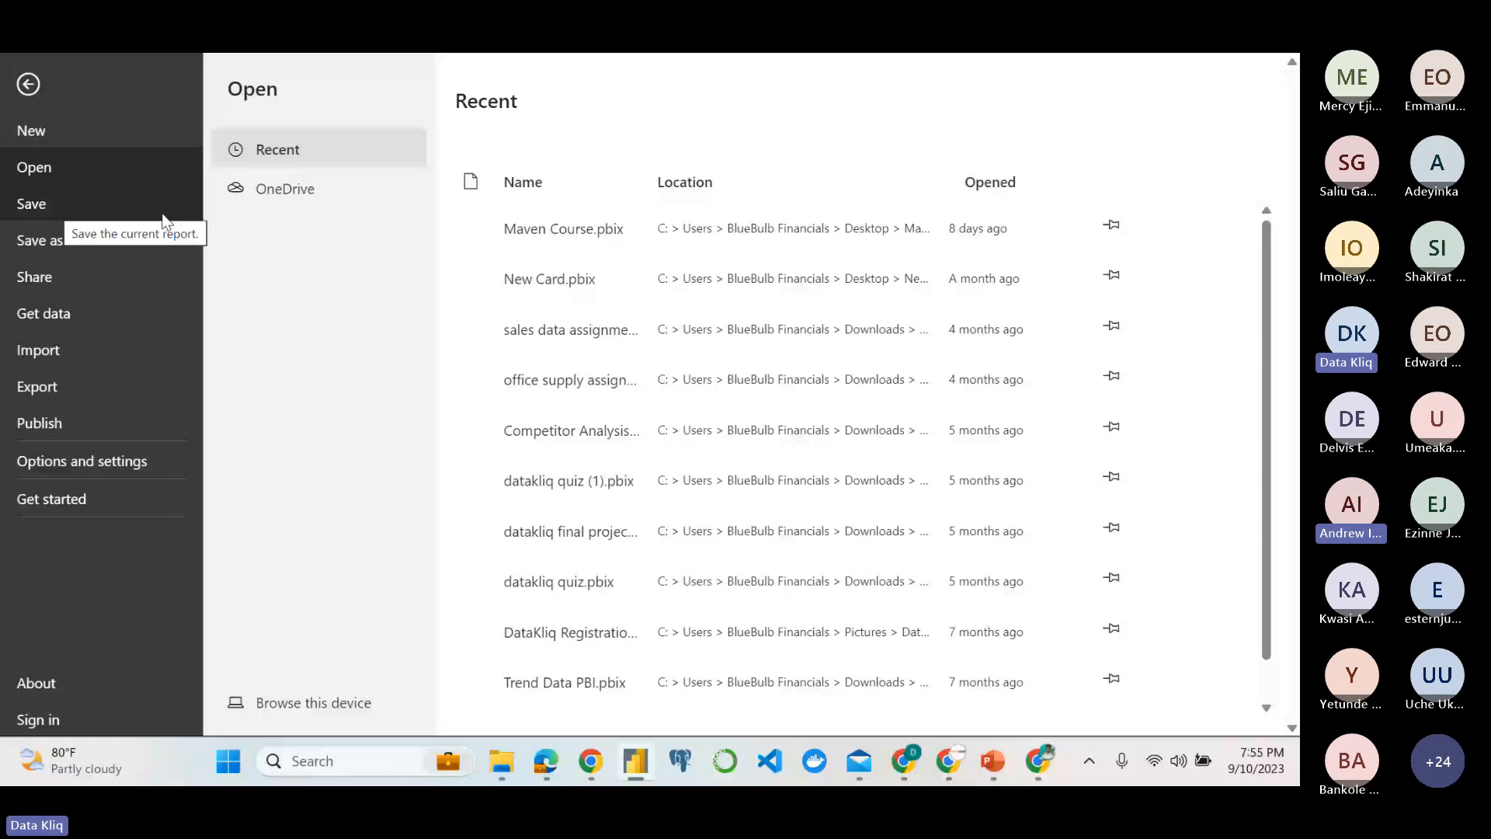
key(Escape)
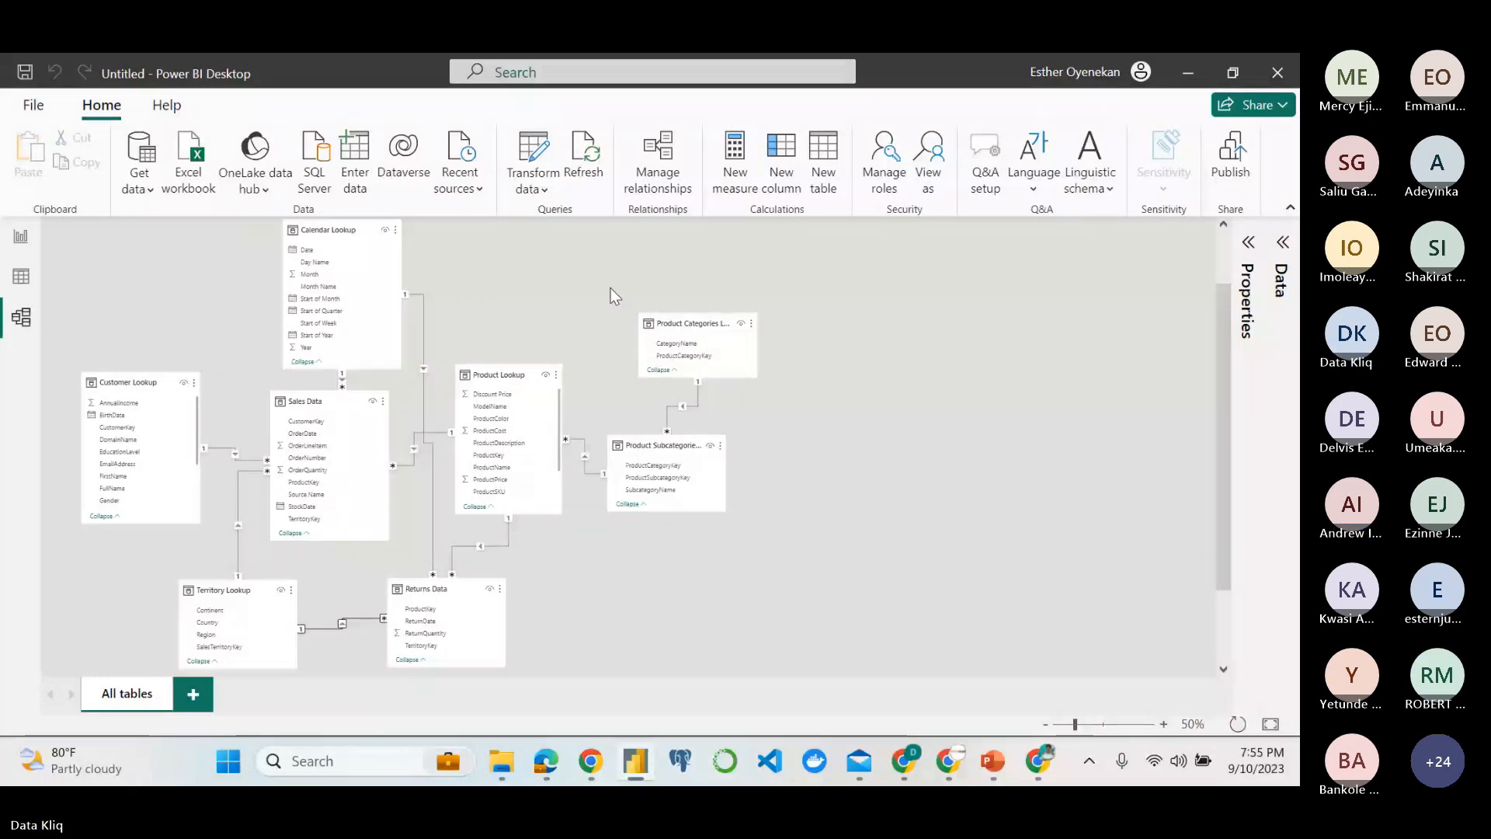
key(ctrl+s)
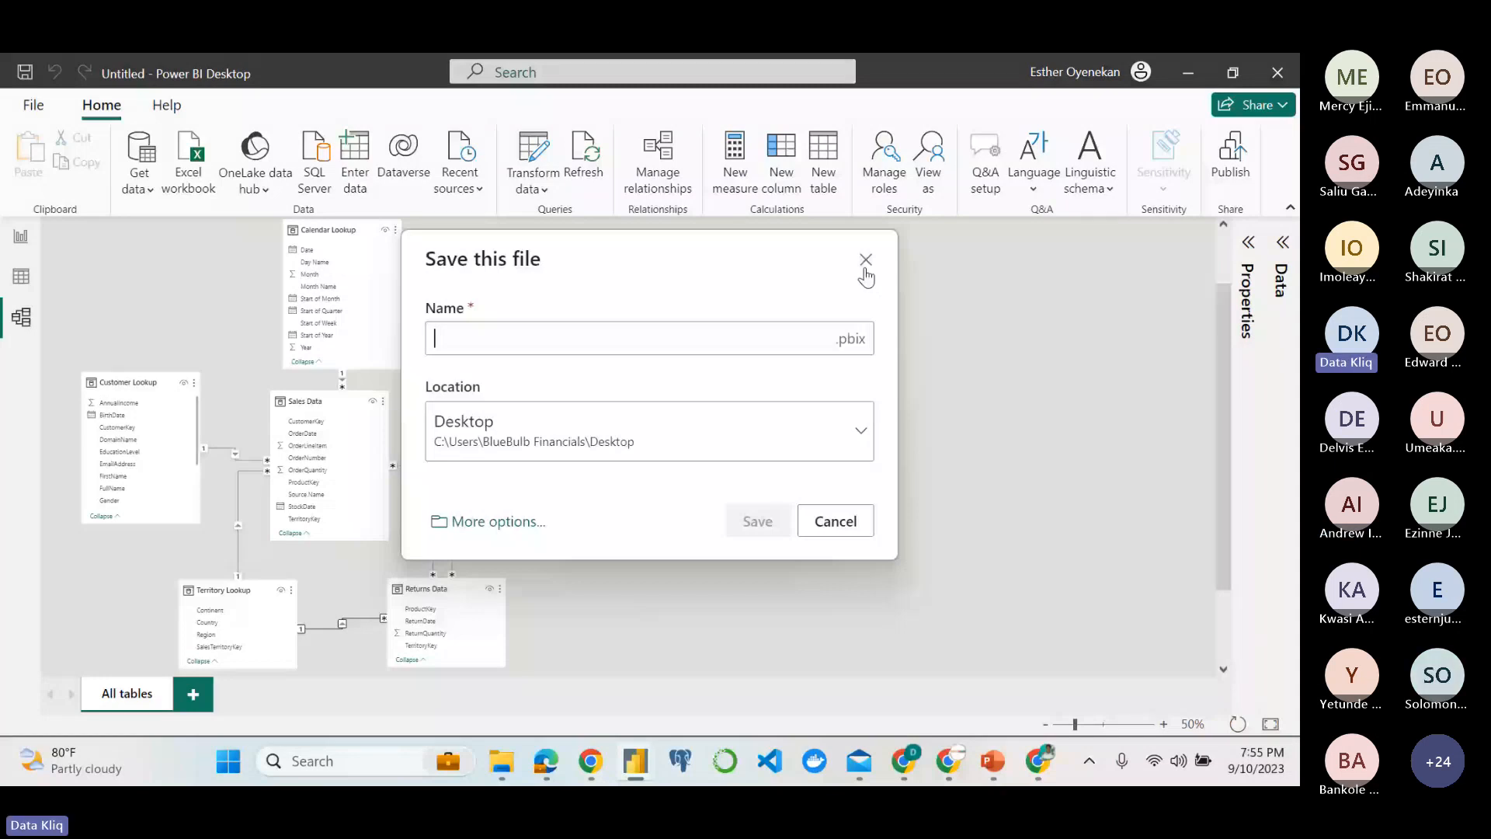
click(865, 262)
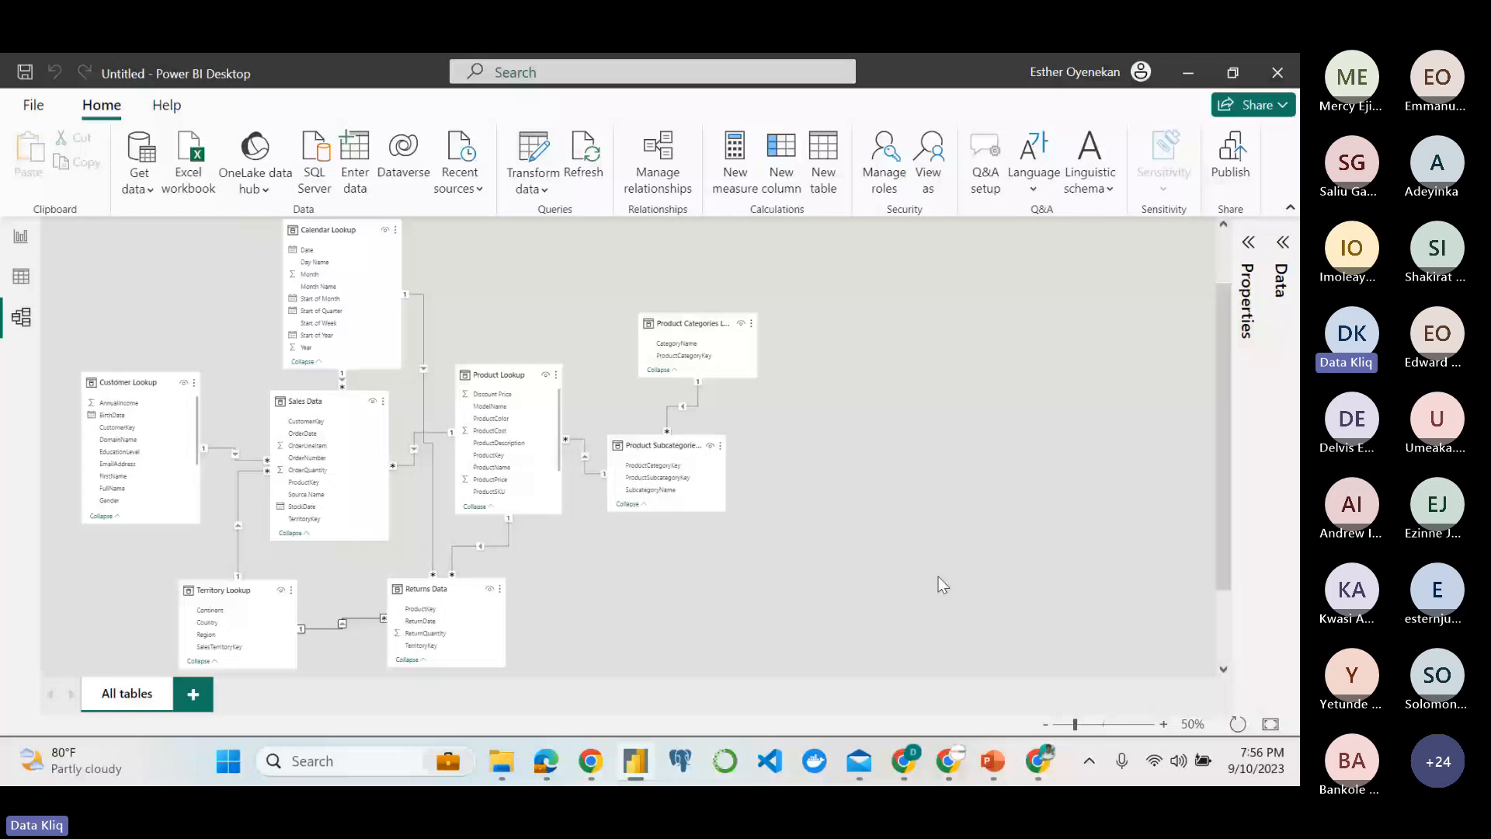
Switch to the Teams meeting and stop sharing the screen.
mouse_move(926, 704)
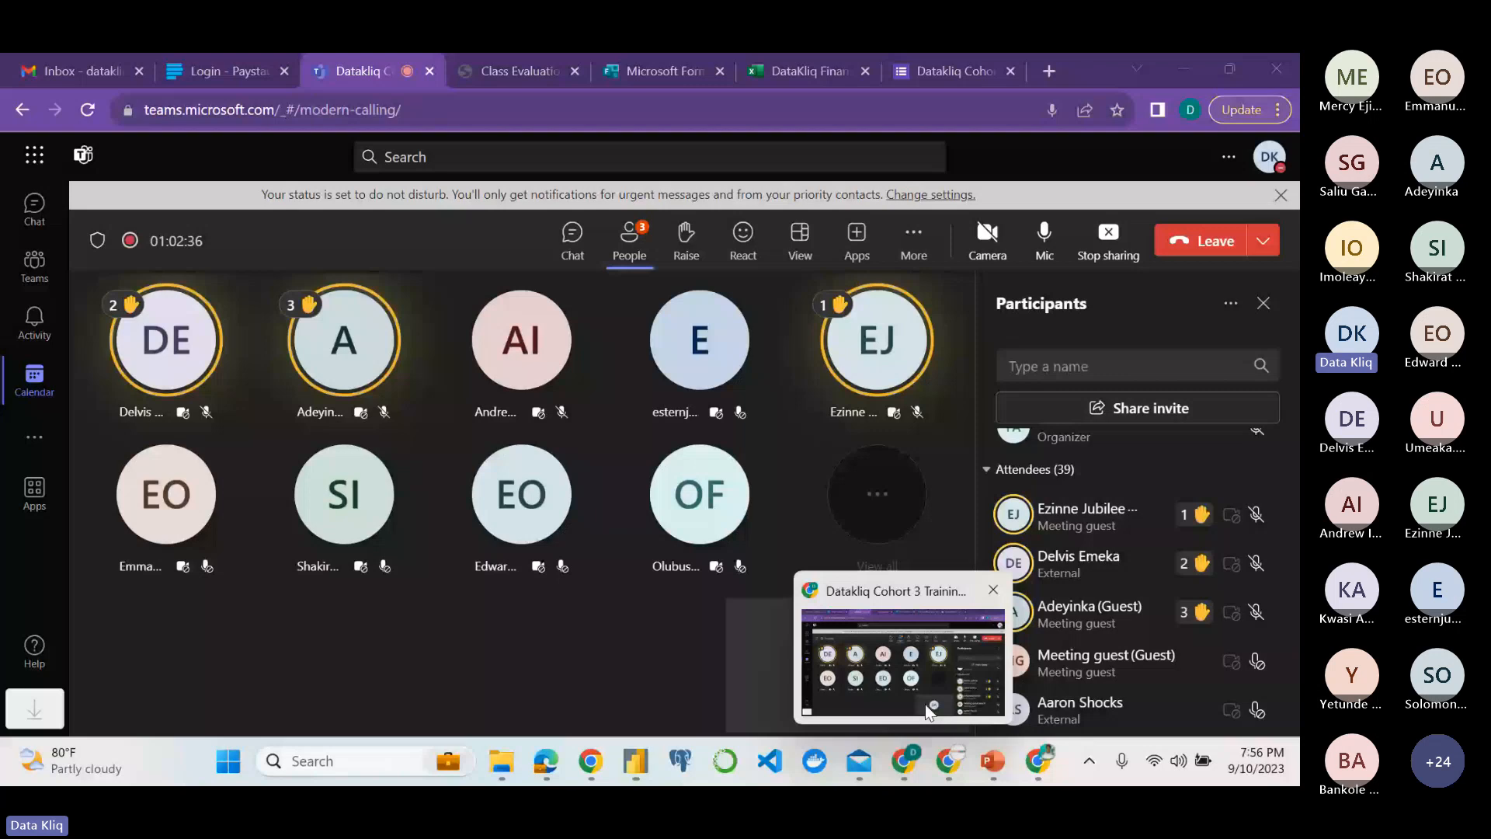
click(927, 710)
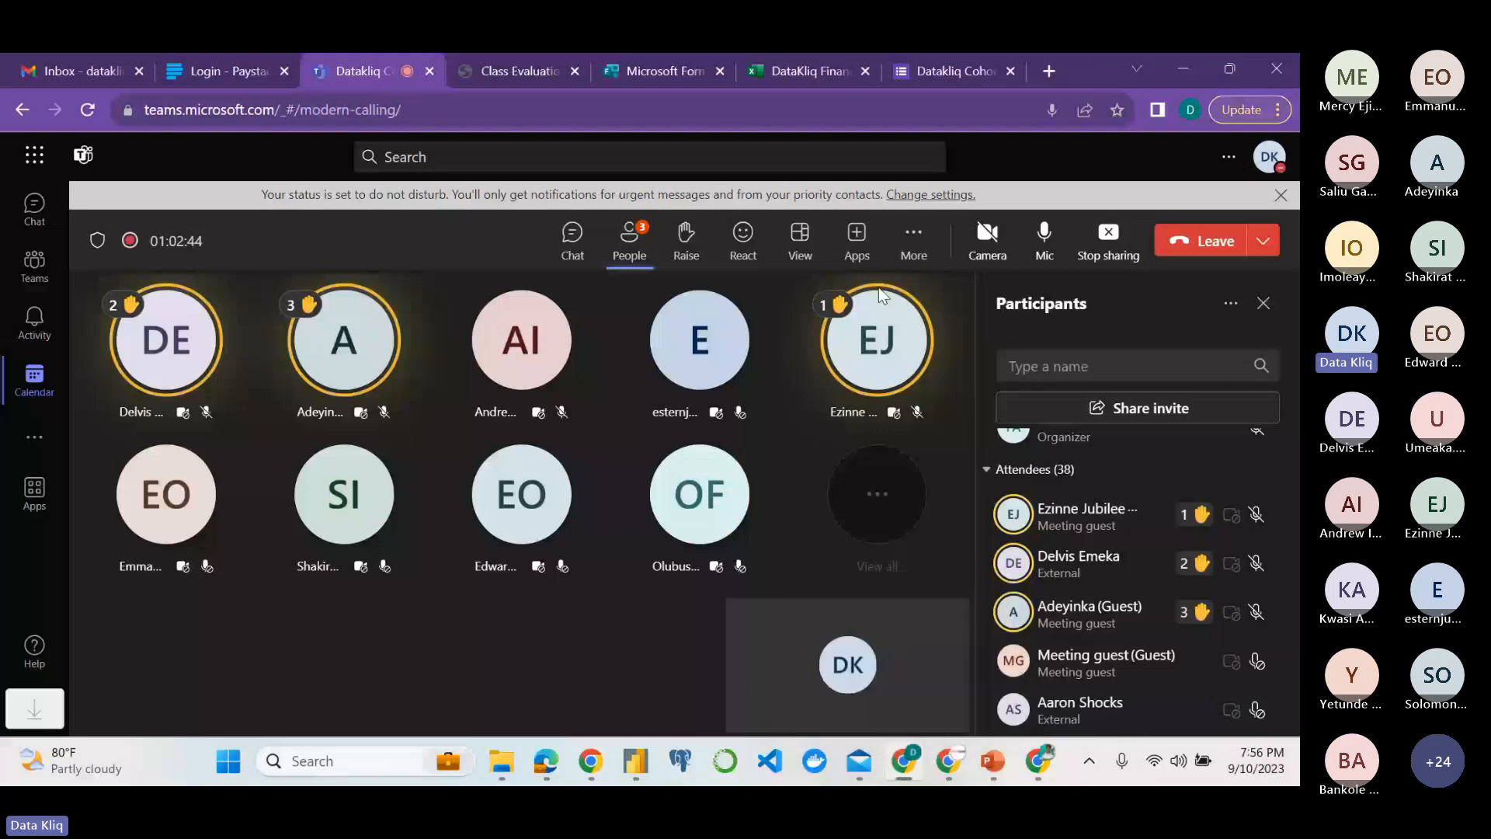
click(1113, 247)
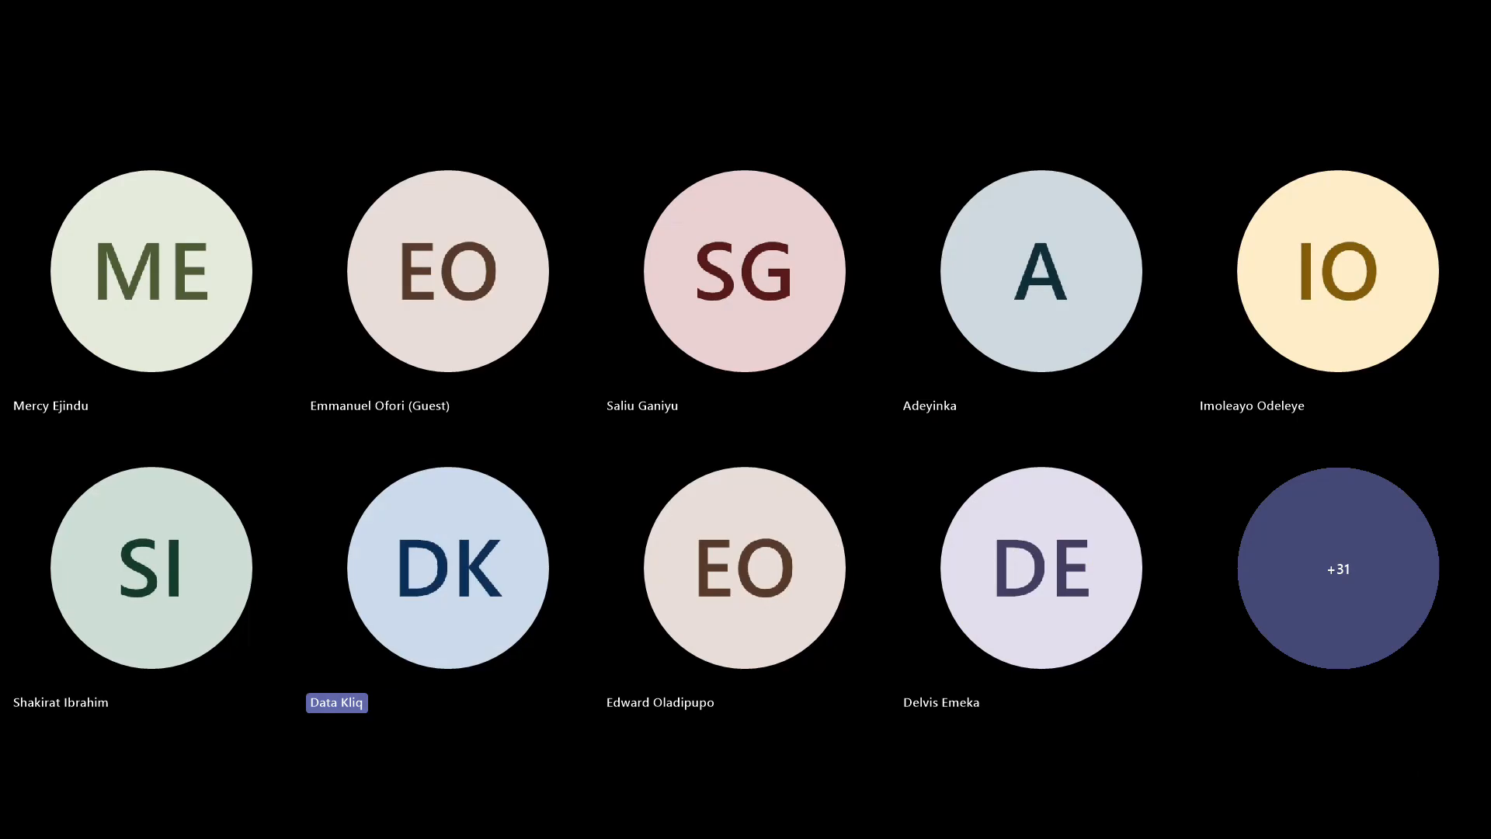